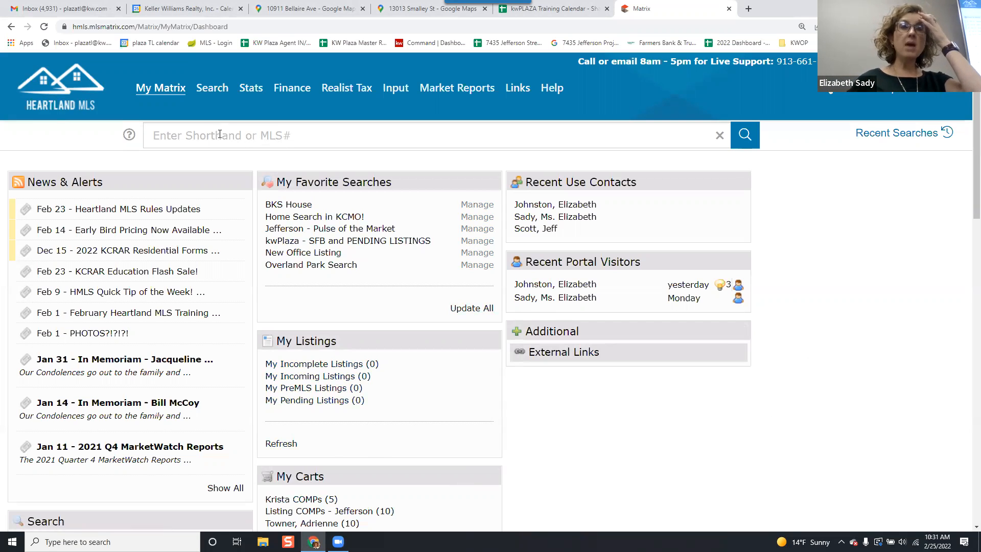
Open the Residential Quick search form.
{"action": "mouse_move", "coordinate": [212, 89]}
{"action": "mouse_move", "coordinate": [313, 109]}
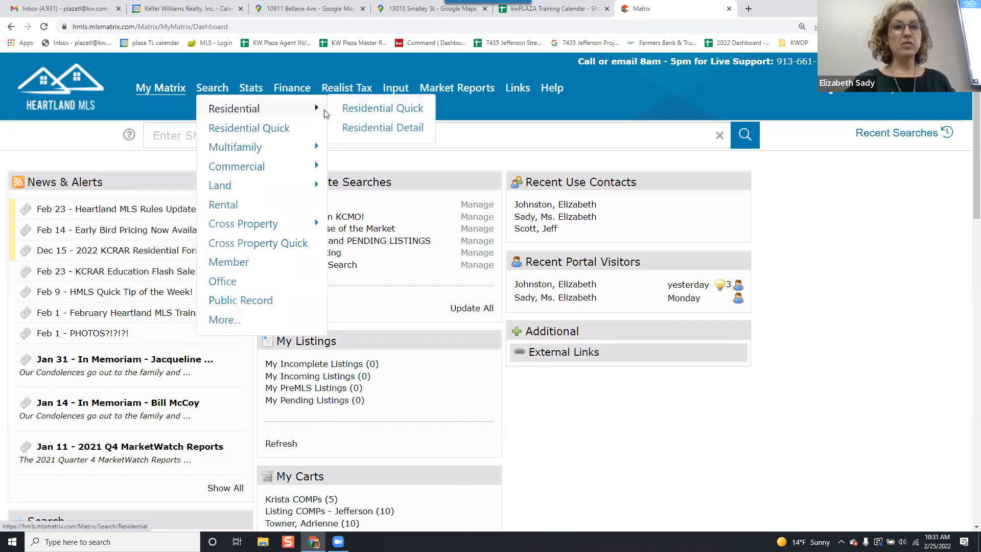
{"action": "left_click", "coordinate": [351, 109]}
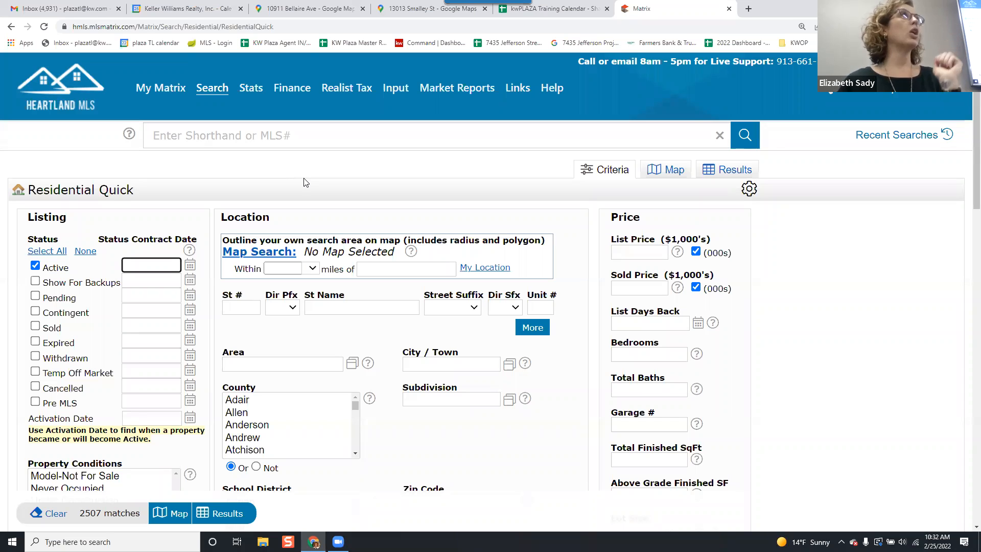
{"action": "left_click", "coordinate": [36, 268]}
{"action": "left_click", "coordinate": [35, 266]}
{"action": "left_click", "coordinate": [230, 308]}
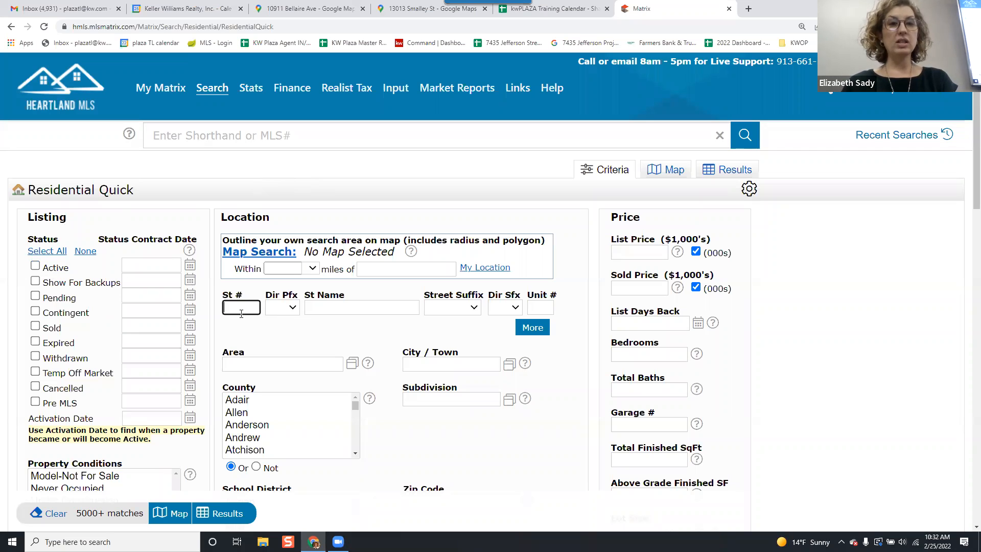
{"action": "key", "text": "Tab"}
{"action": "key", "text": "Tab"}
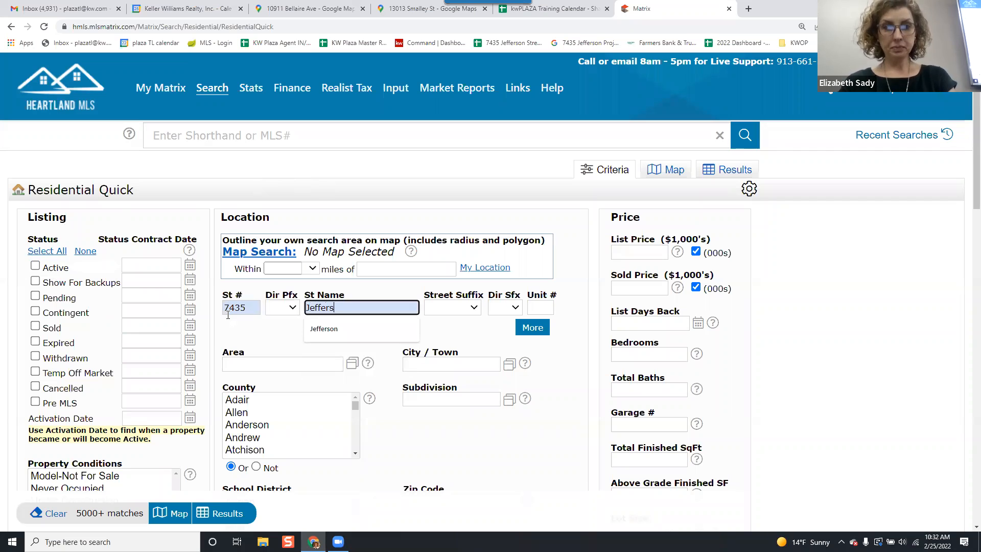
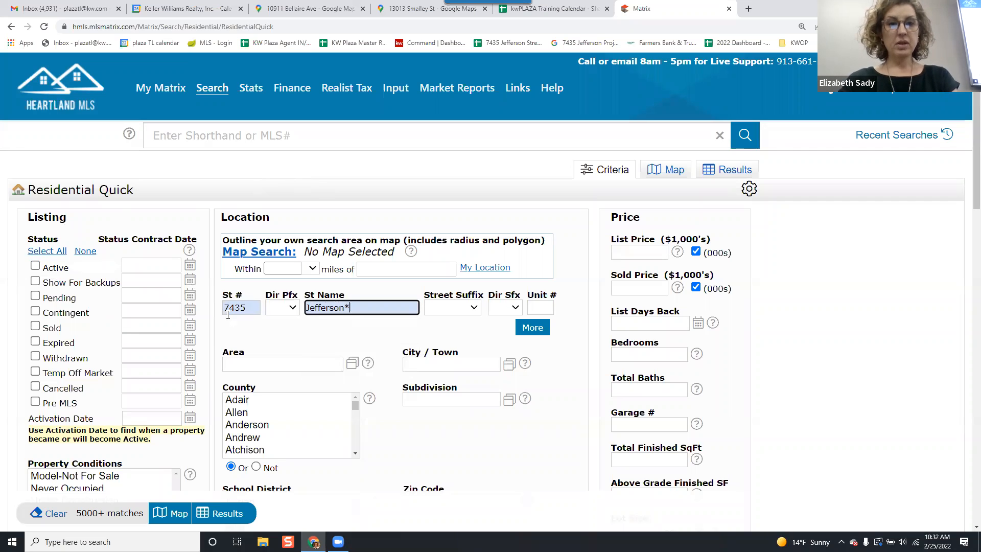
{"action": "key", "text": "Return"}
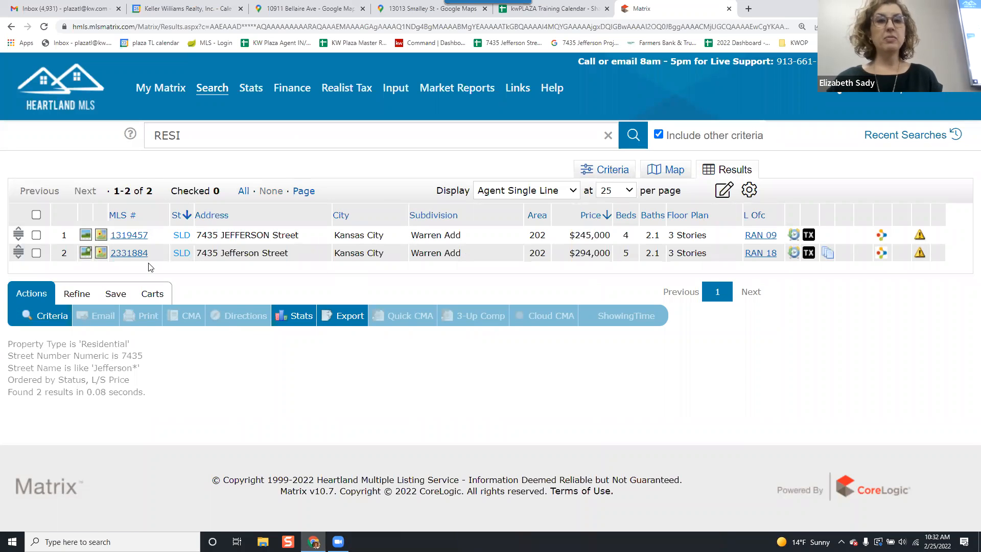
{"action": "left_click", "coordinate": [35, 253]}
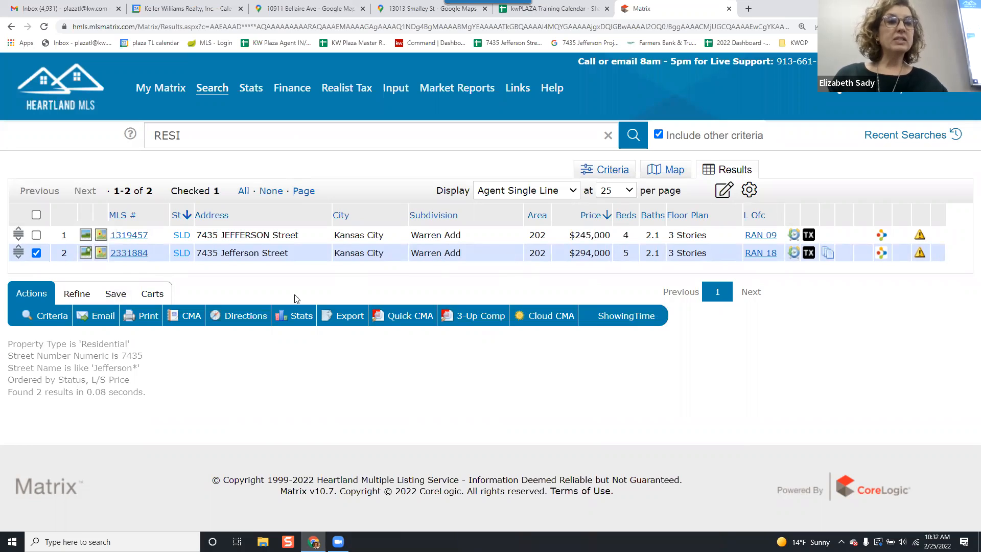
{"action": "left_click", "coordinate": [145, 315]}
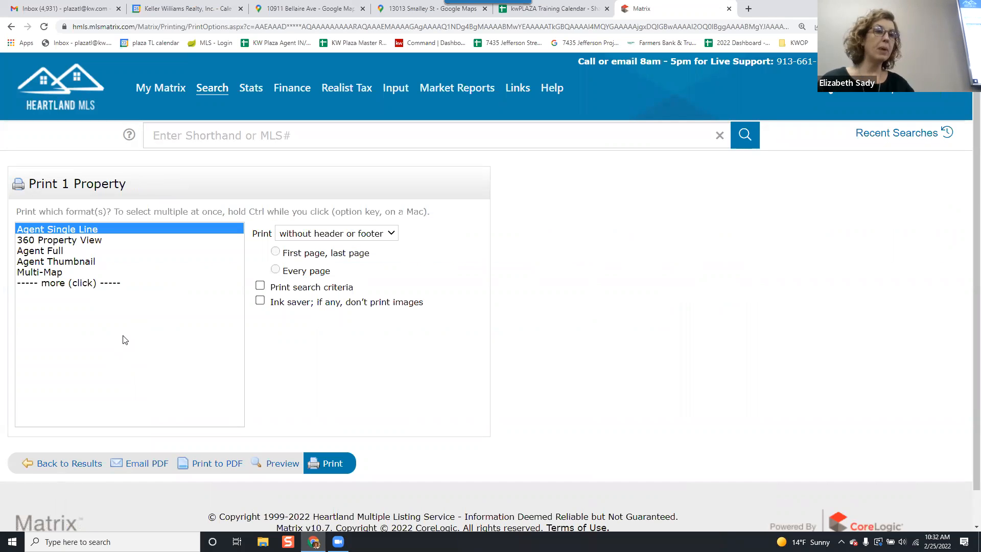
{"action": "left_click", "coordinate": [68, 241]}
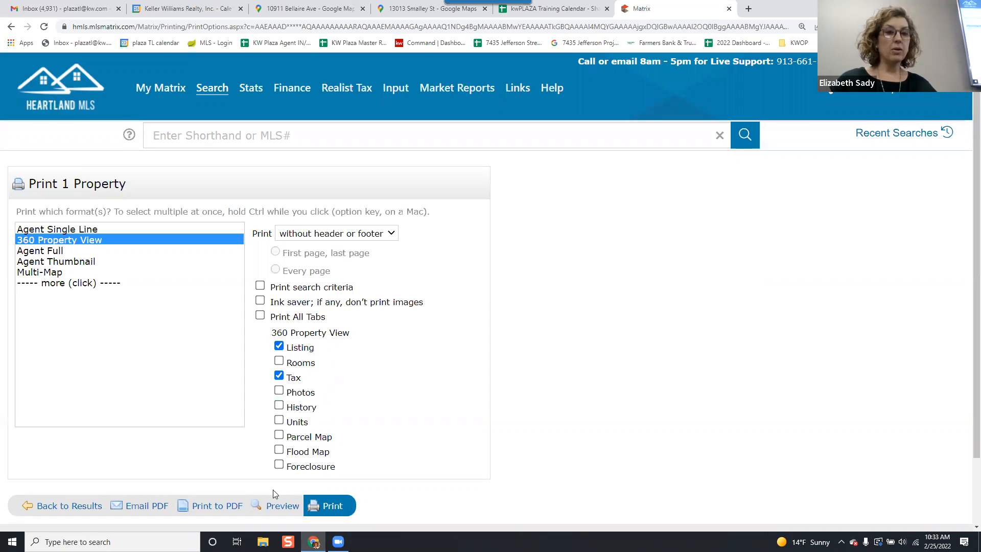
{"action": "left_click", "coordinate": [221, 505]}
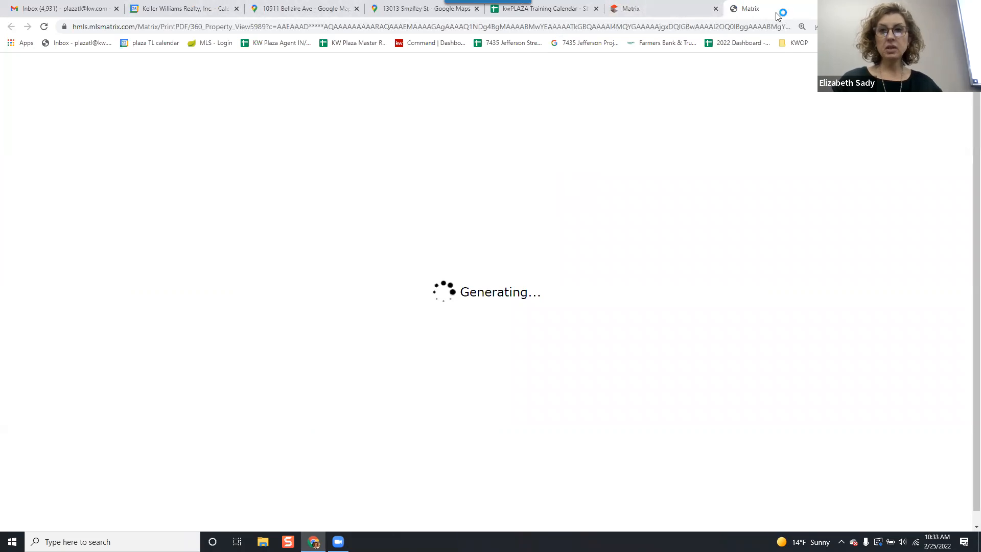
{"action": "left_click", "coordinate": [45, 92]}
{"action": "left_click", "coordinate": [702, 389]}
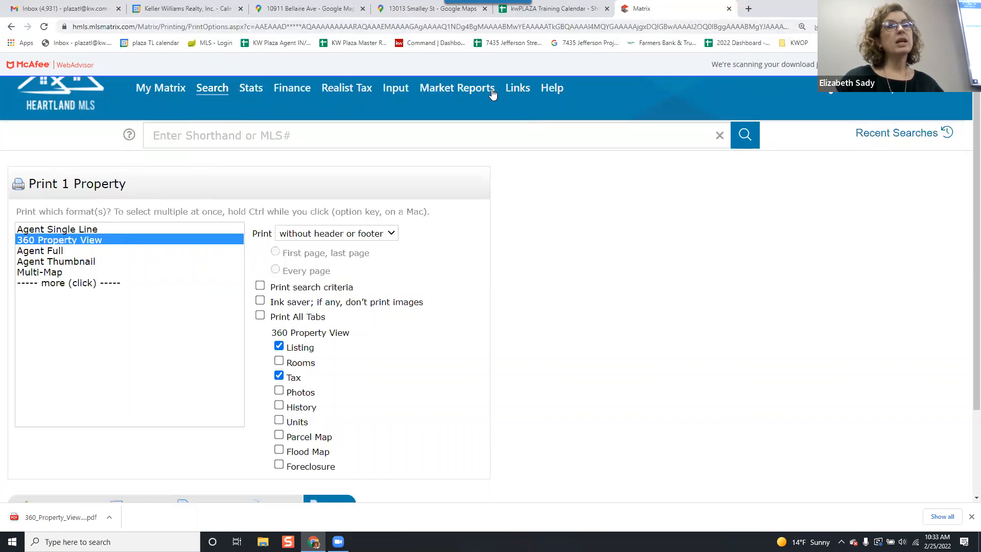
Start adding a new listing from Input and choose the Residential form.
{"action": "left_click", "coordinate": [402, 90]}
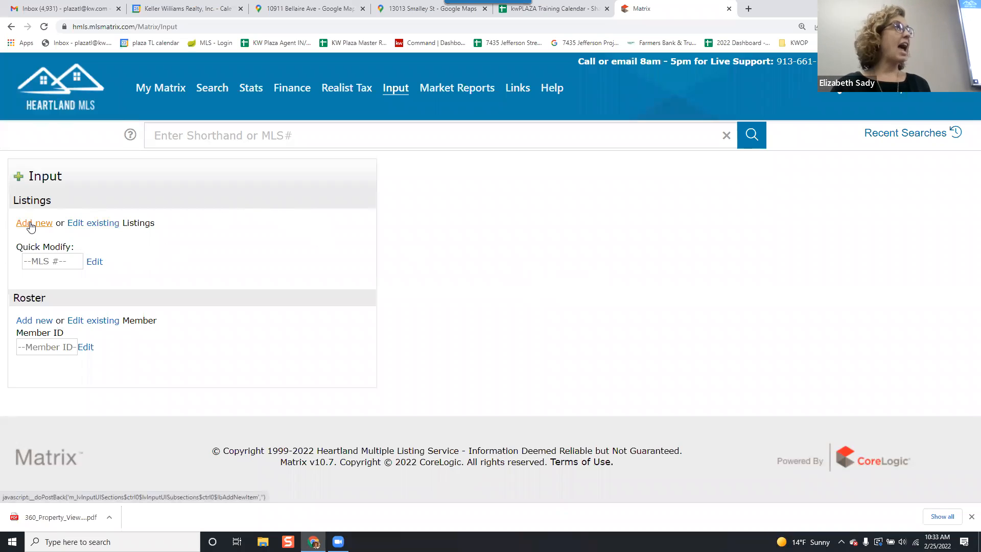
{"action": "key", "text": "ctrl+plus"}
{"action": "key", "text": "ctrl+plus"}
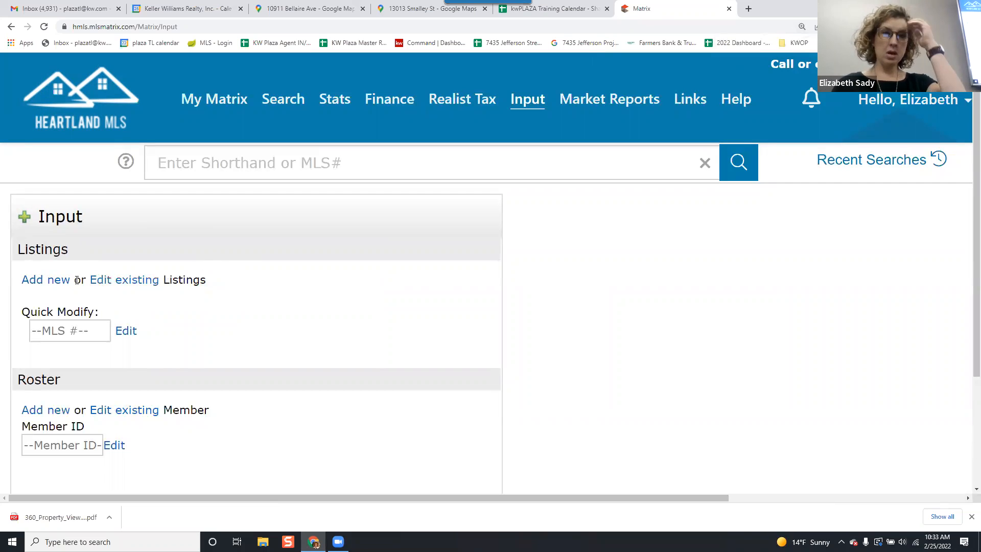
{"action": "left_click", "coordinate": [45, 285]}
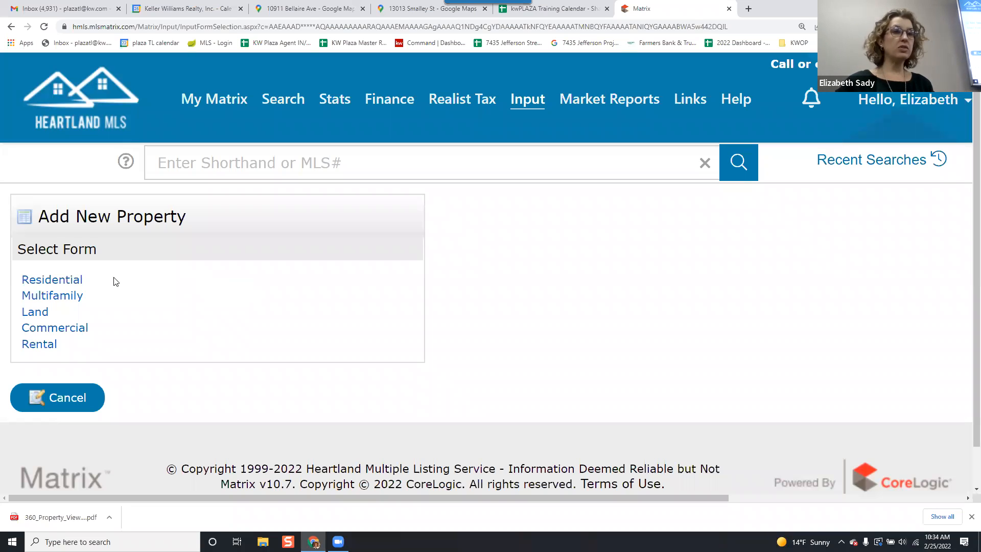
{"action": "left_click", "coordinate": [79, 282]}
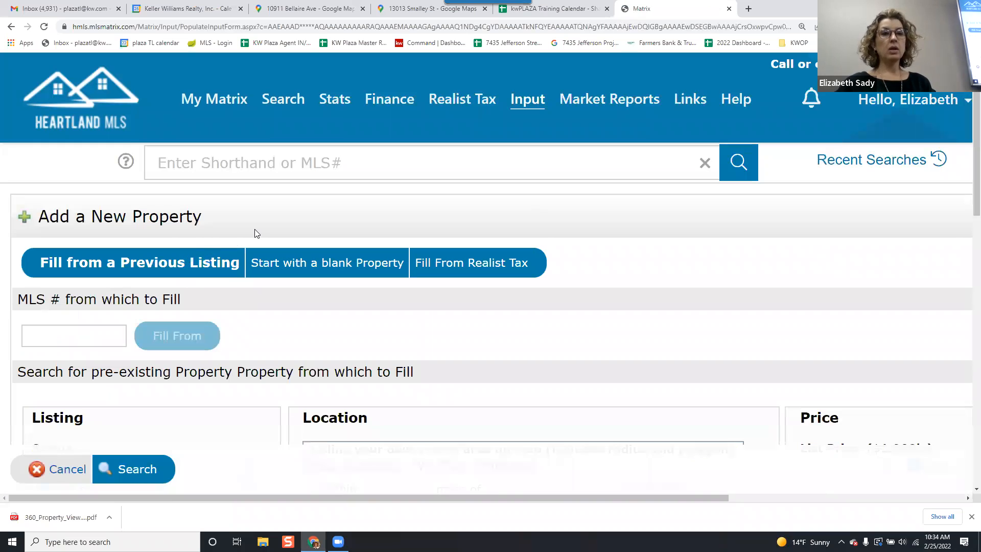
Open the downloaded 360 Property View PDF and select the MLS number 2331884.
{"action": "key", "text": "ctrl+minus"}
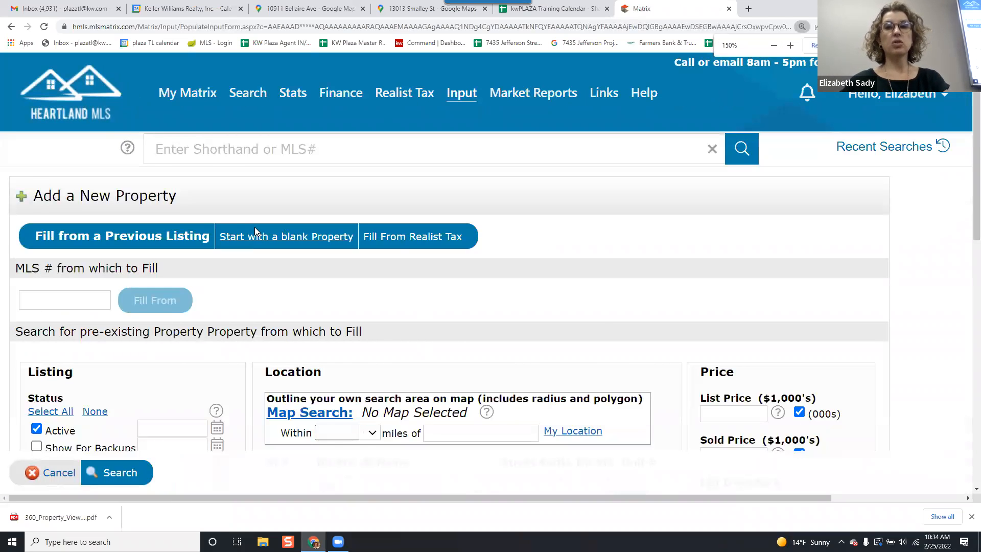
{"action": "key", "text": "ctrl+minus"}
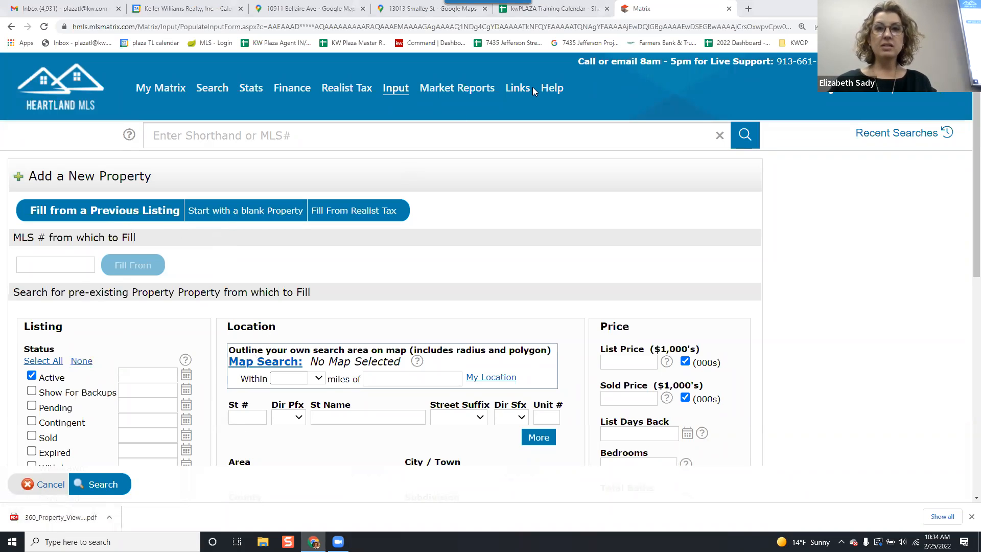
{"action": "left_click", "coordinate": [56, 517]}
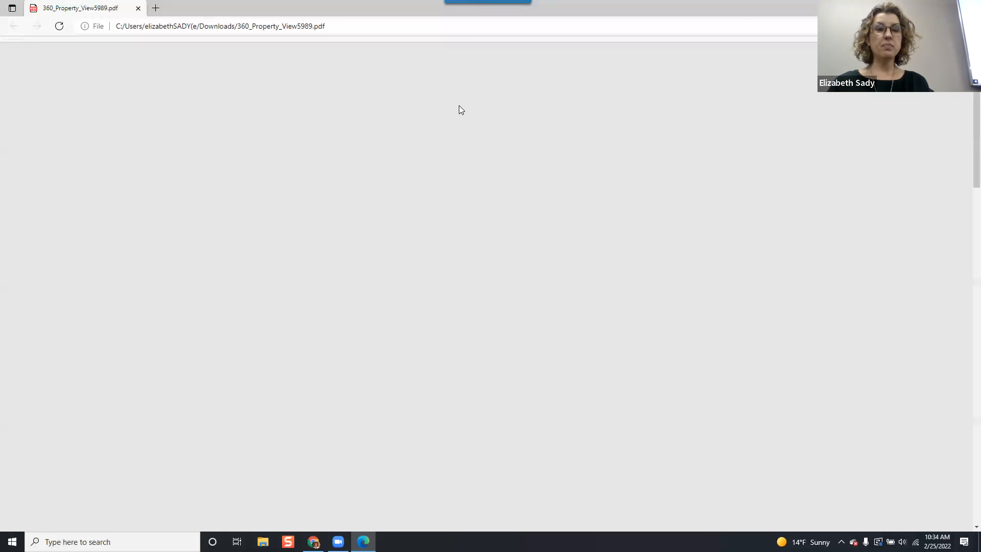
{"action": "scroll", "coordinate": [494, 158], "scroll_direction": "up", "scroll_amount": 5}
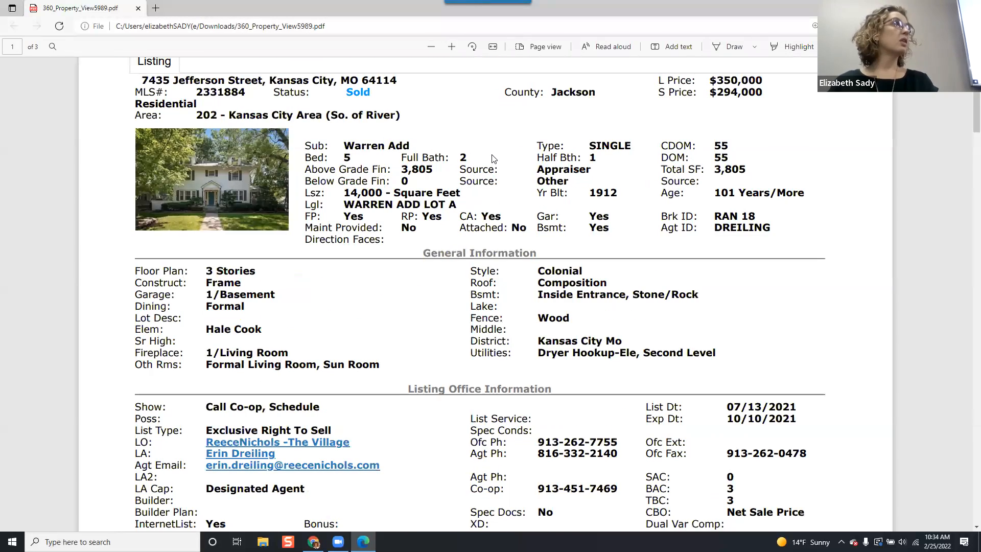
{"action": "scroll", "coordinate": [495, 155], "scroll_direction": "up", "scroll_amount": 2}
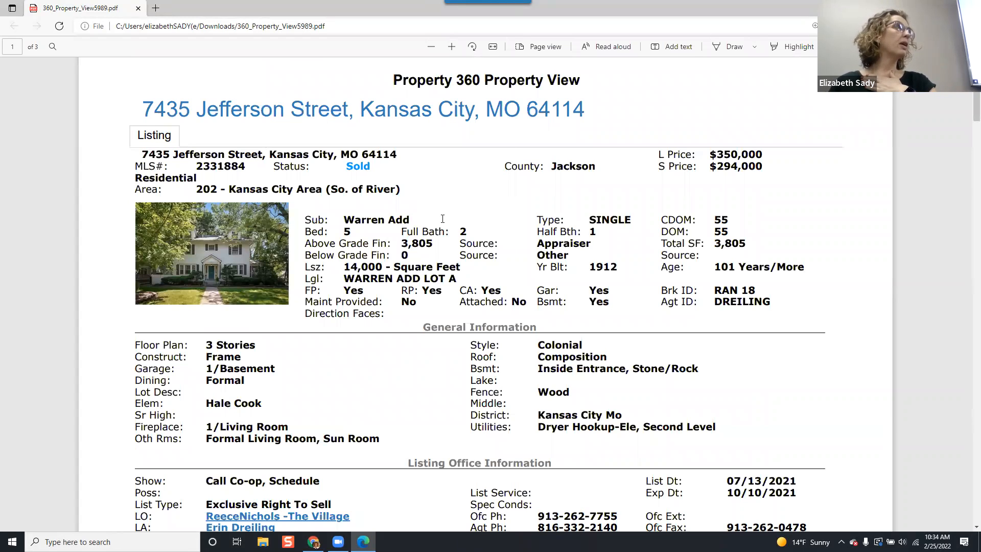
{"action": "double_click", "coordinate": [223, 169]}
{"action": "key", "text": "ctrl+c"}
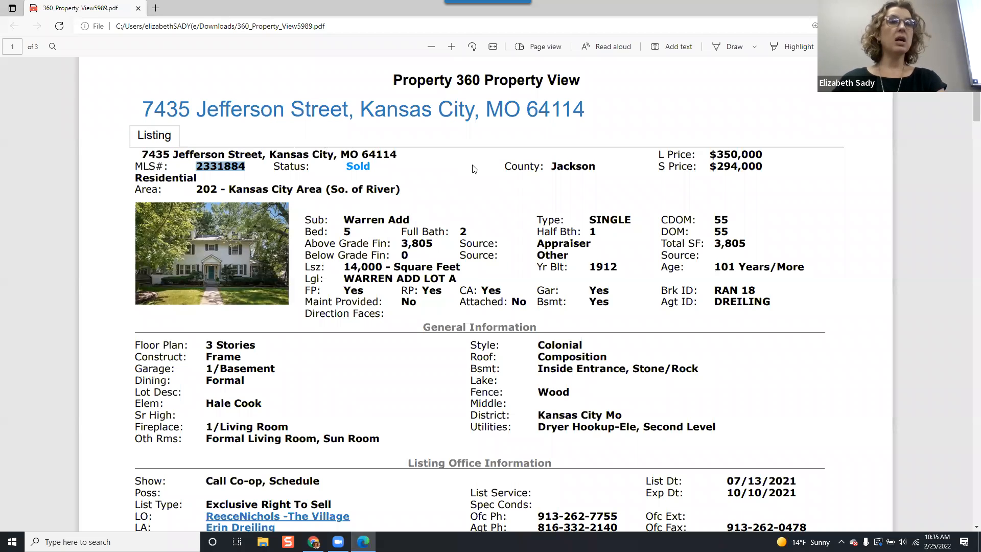
Paste the MLS number 2331884 into the previous-listing field and fill the new residential listing from it.
{"action": "key", "text": "alt+Tab"}
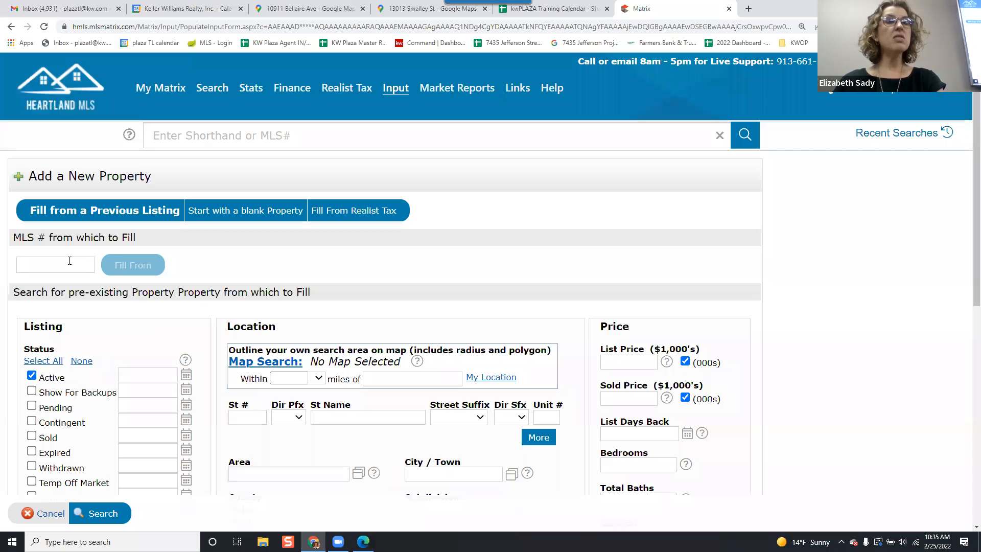
{"action": "left_click", "coordinate": [68, 270]}
{"action": "key", "text": "ctrl+v"}
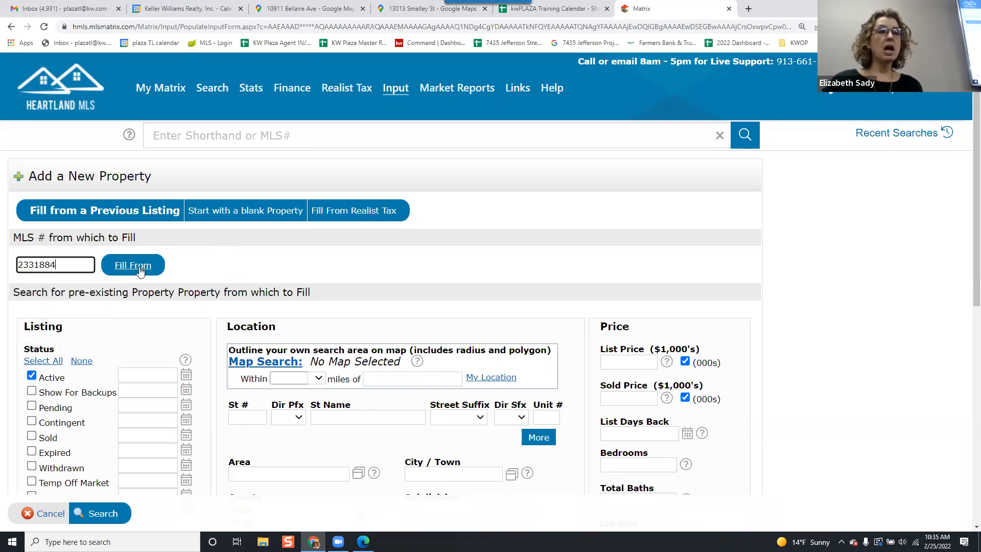
{"action": "left_click", "coordinate": [137, 272]}
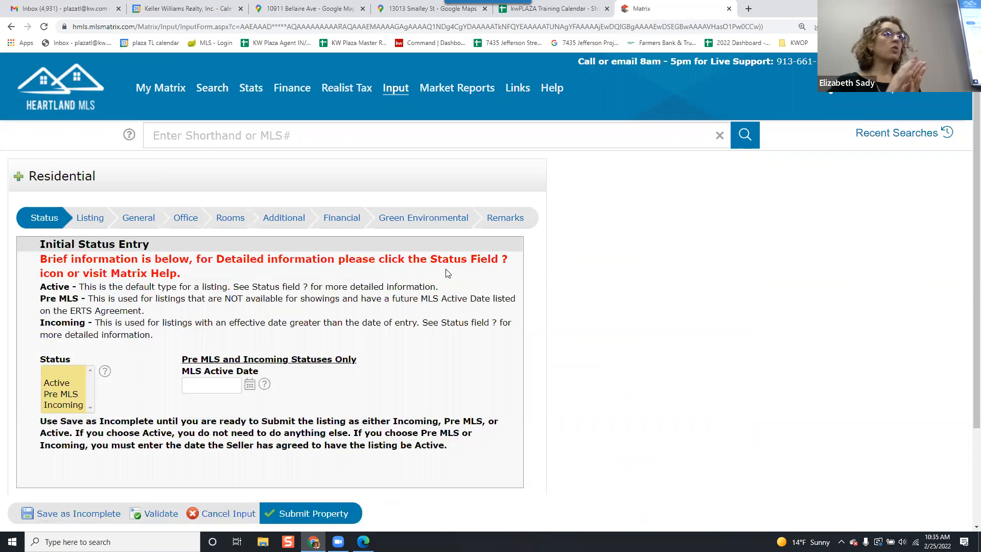
Browse the Listing, General and Status tabs of the prefilled residential form.
{"action": "left_click", "coordinate": [92, 219]}
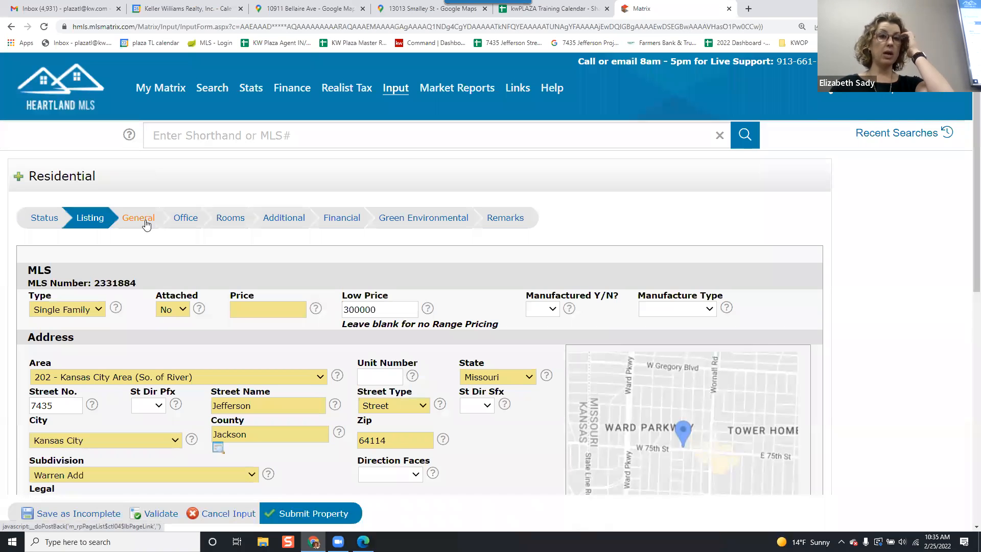
{"action": "left_click", "coordinate": [146, 224]}
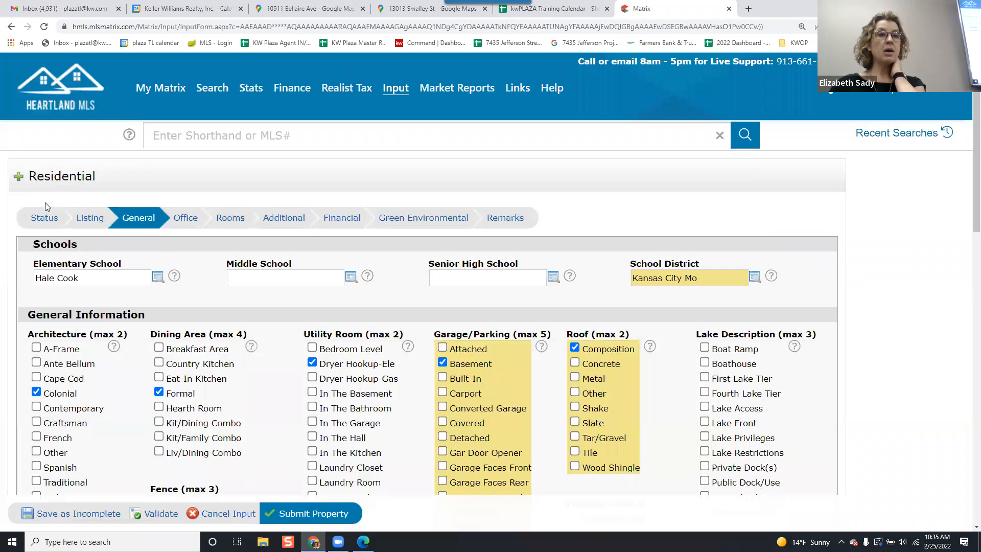
{"action": "left_click", "coordinate": [47, 225]}
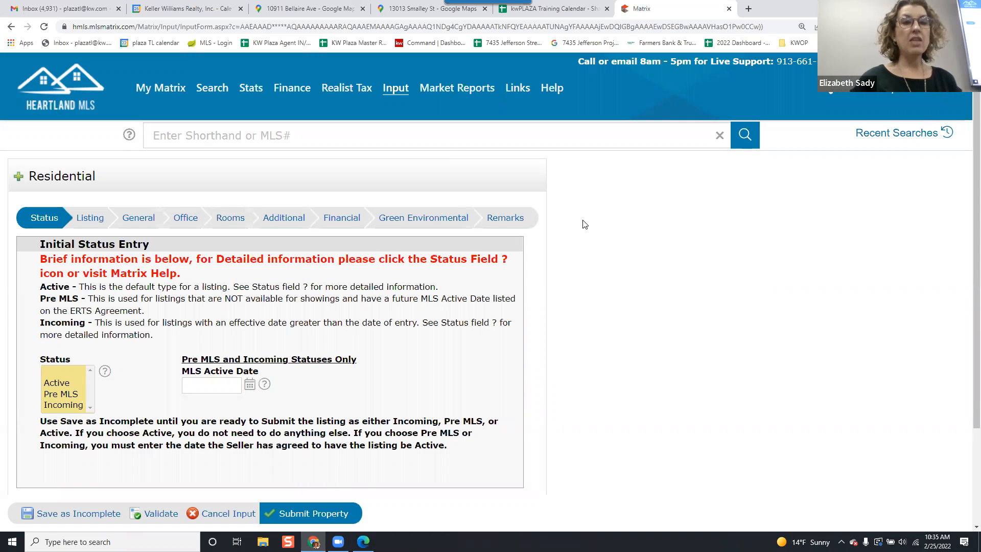
{"action": "scroll", "coordinate": [590, 225], "scroll_direction": "down", "scroll_amount": 1}
{"action": "scroll", "coordinate": [583, 229], "scroll_direction": "down", "scroll_amount": 1}
{"action": "scroll", "coordinate": [572, 234], "scroll_direction": "up", "scroll_amount": 2}
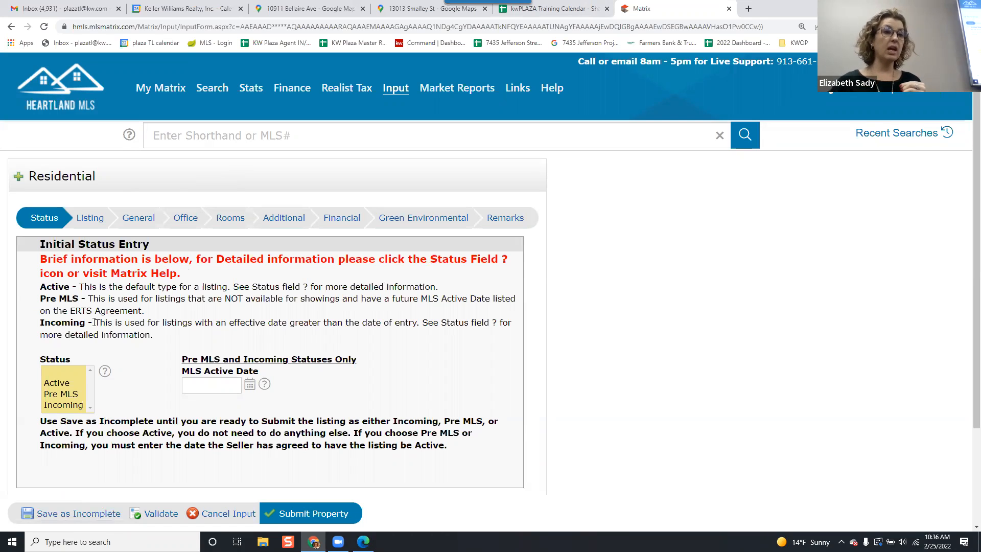
Enter an MLS active date of 3/7/2022 and set the listing status to Incoming.
{"action": "left_click", "coordinate": [63, 382]}
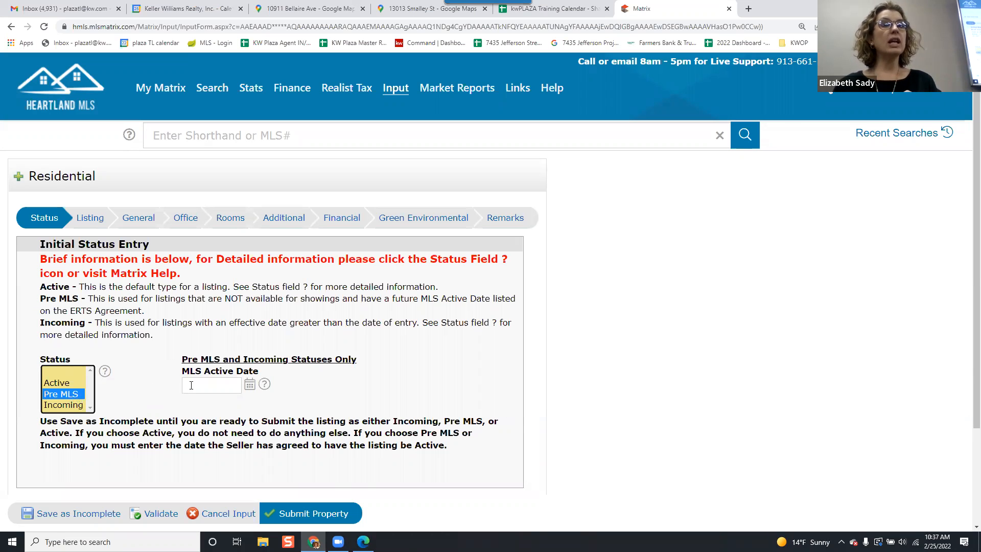
{"action": "key", "text": "Tab"}
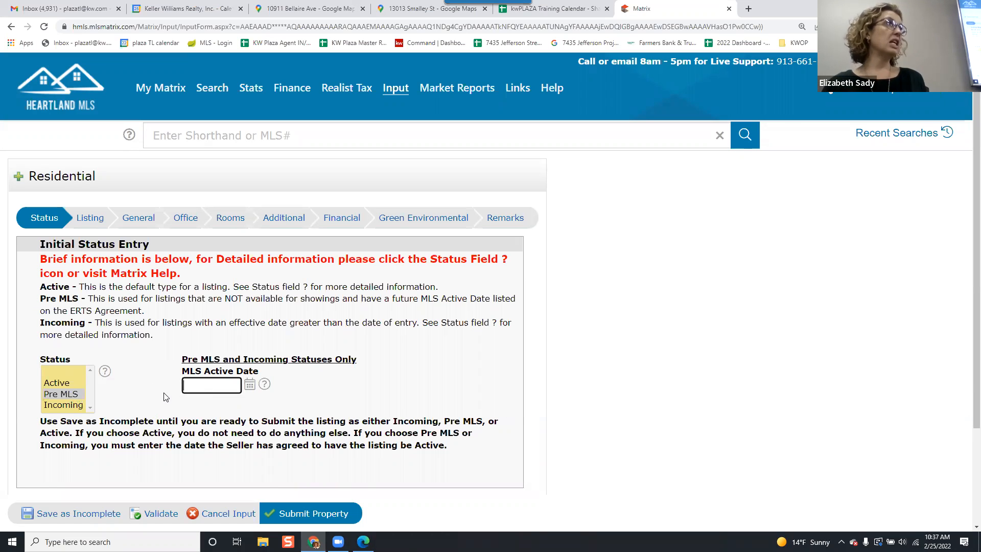
{"action": "type", "text": "3/7/20"}
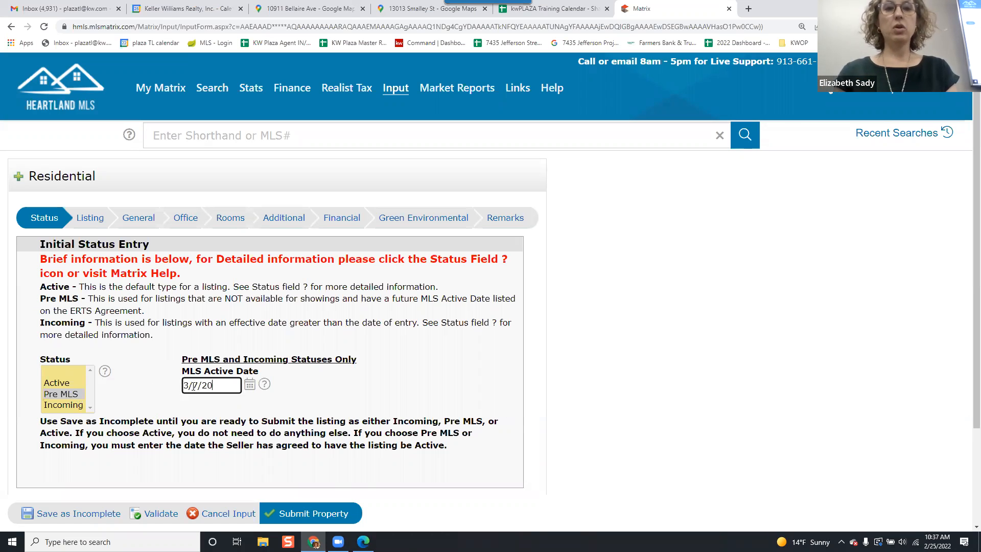
{"action": "type", "text": "22"}
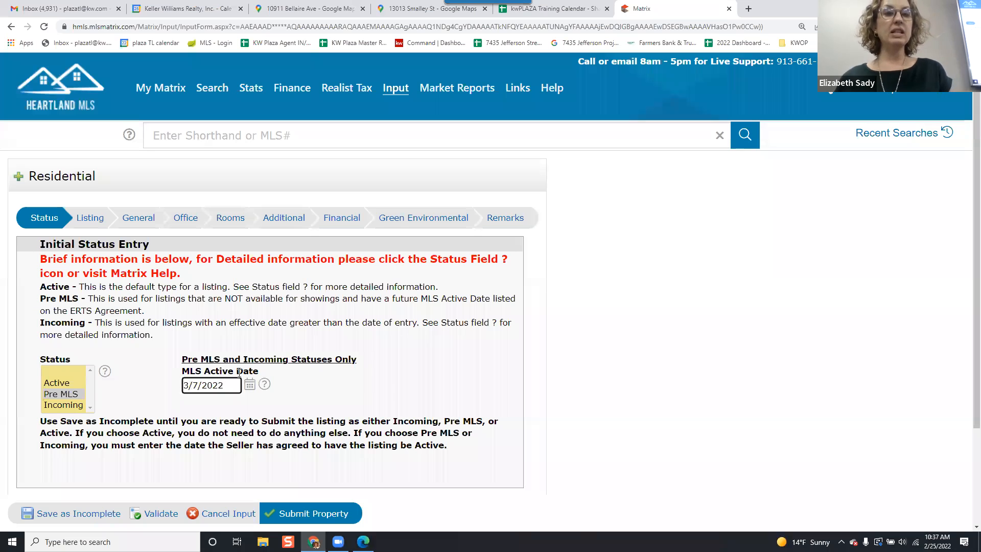
{"action": "left_click", "coordinate": [391, 365]}
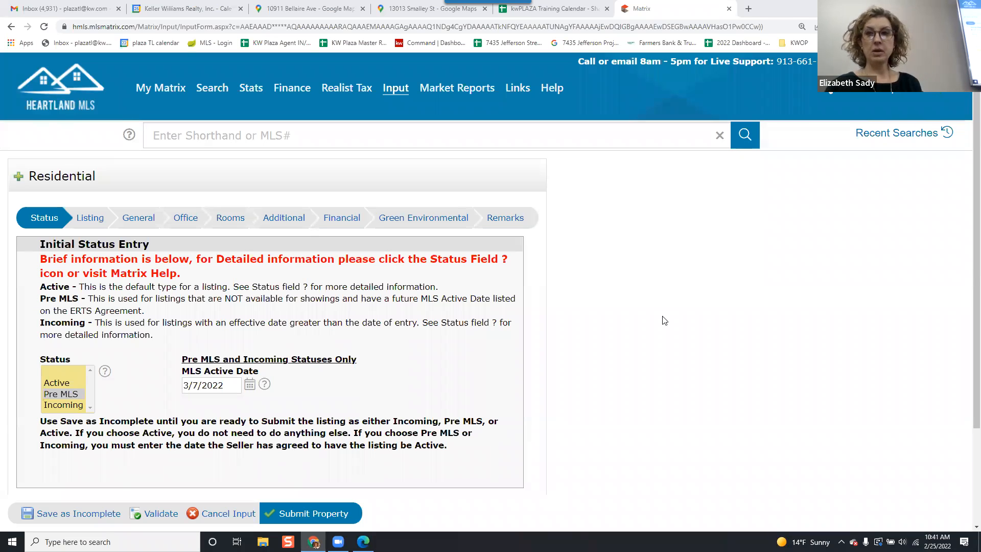
{"action": "left_click", "coordinate": [55, 404]}
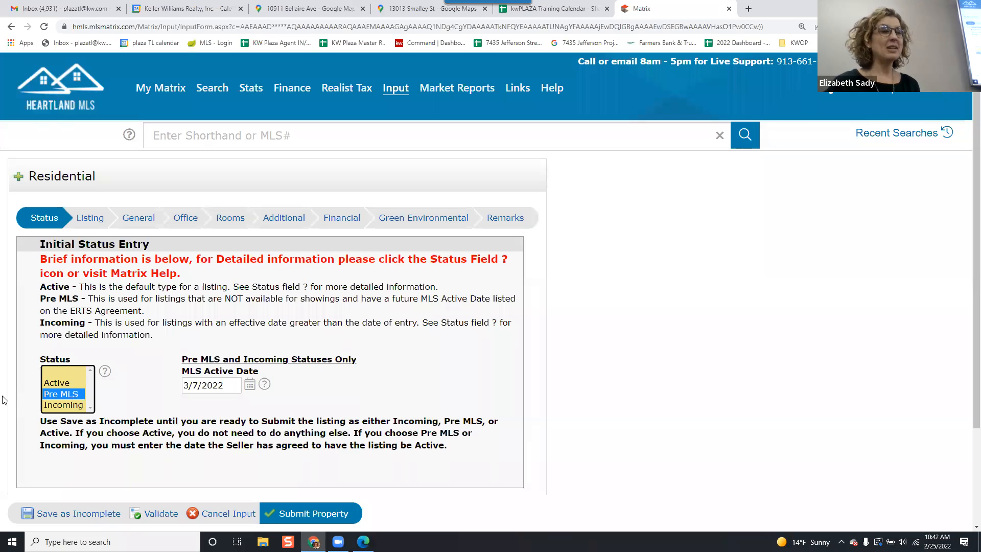
{"action": "left_click", "coordinate": [65, 405]}
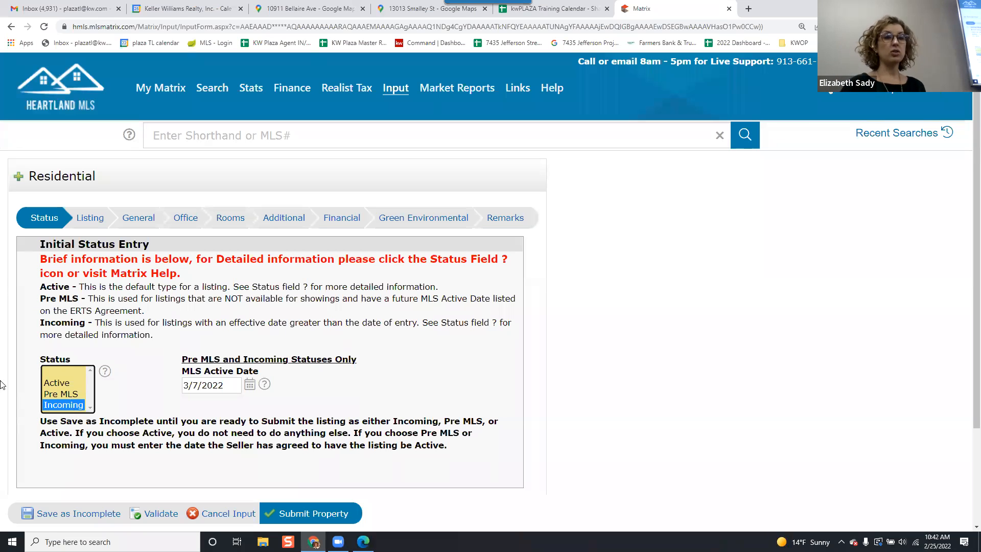
Clear the MLS active date and set the listing status back to Active.
{"action": "triple_click", "coordinate": [203, 387]}
{"action": "key", "text": "BackSpace"}
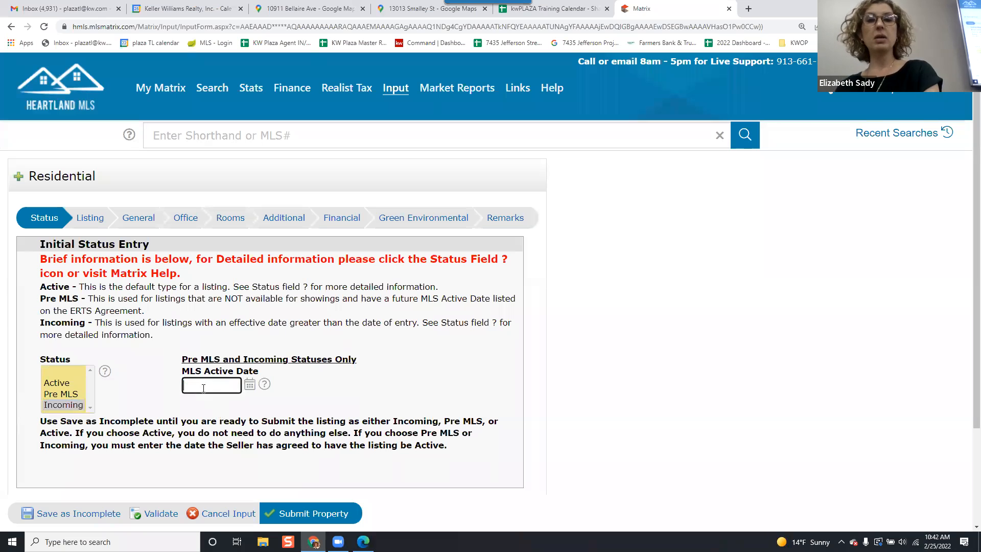
{"action": "left_click", "coordinate": [340, 387]}
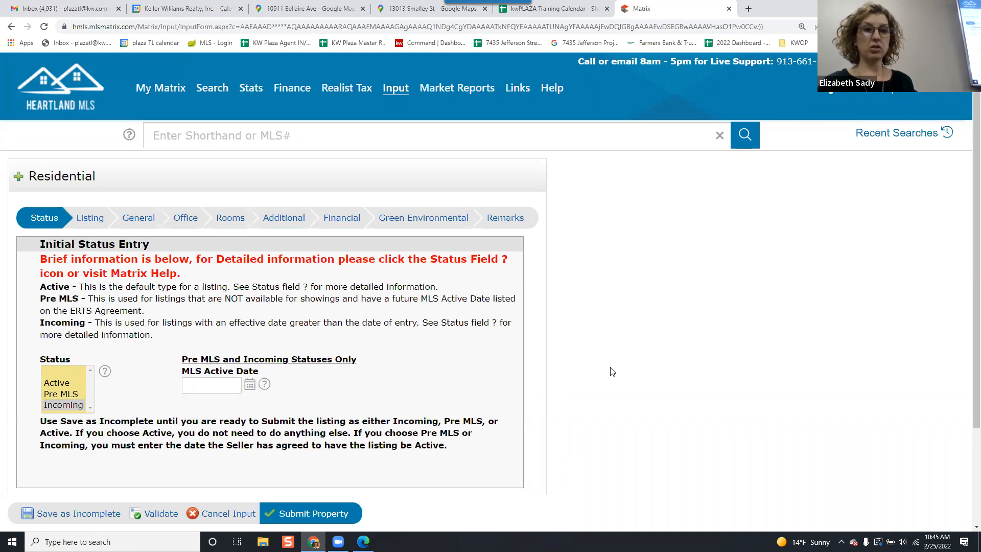
{"action": "scroll", "coordinate": [613, 370], "scroll_direction": "down", "scroll_amount": 1}
{"action": "scroll", "coordinate": [612, 371], "scroll_direction": "up", "scroll_amount": 1}
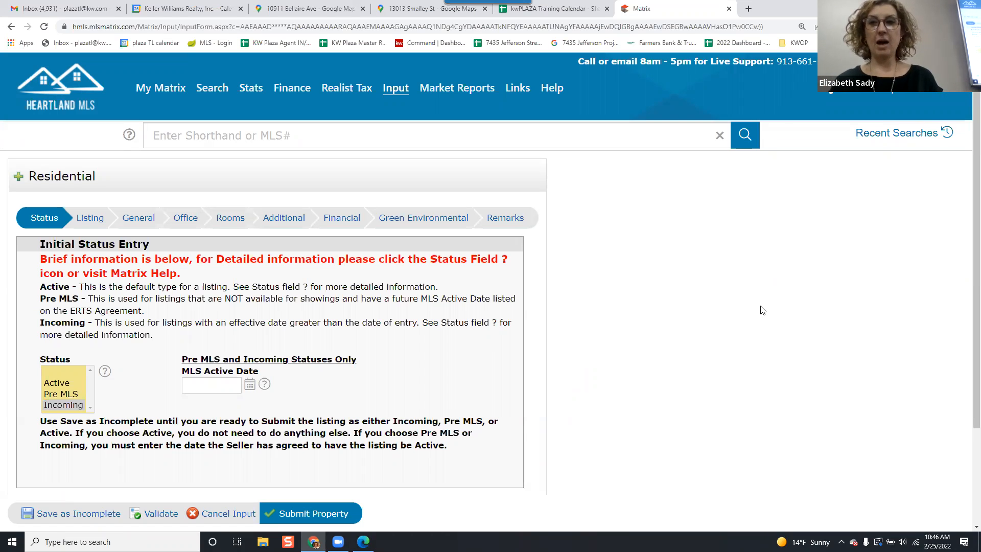
{"action": "scroll", "coordinate": [258, 293], "scroll_direction": "down", "scroll_amount": 1}
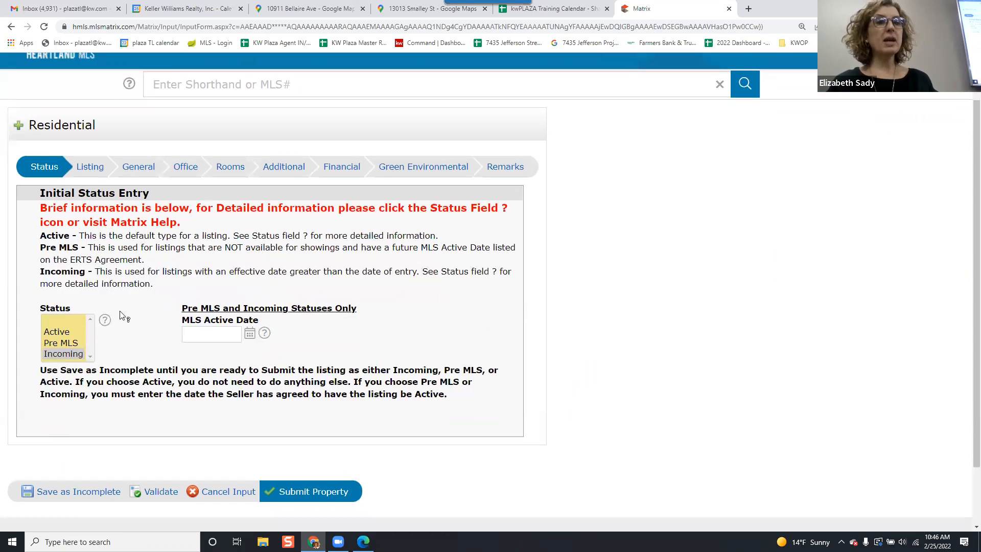
{"action": "left_click", "coordinate": [64, 332]}
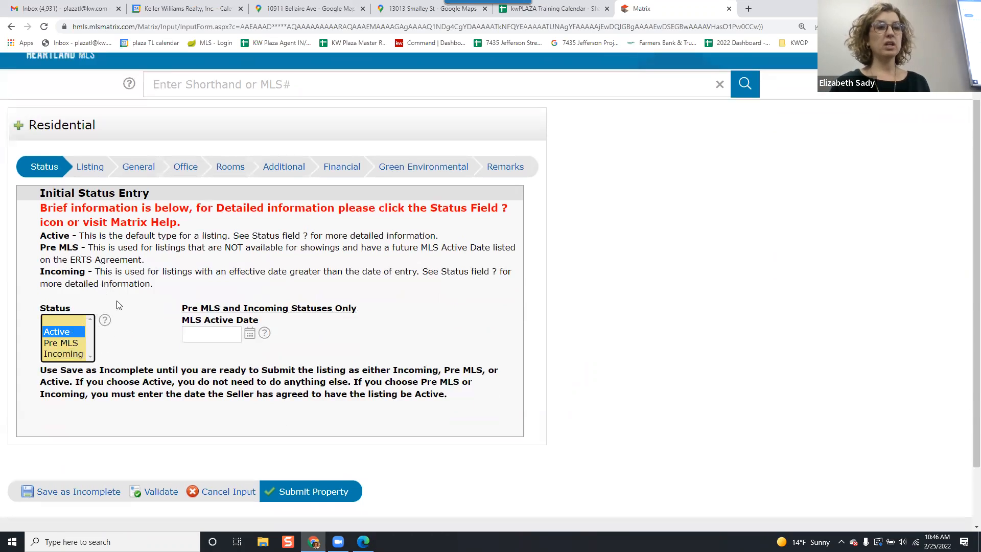
Open the Listing section and enter a price of 650000.
{"action": "left_click", "coordinate": [90, 174]}
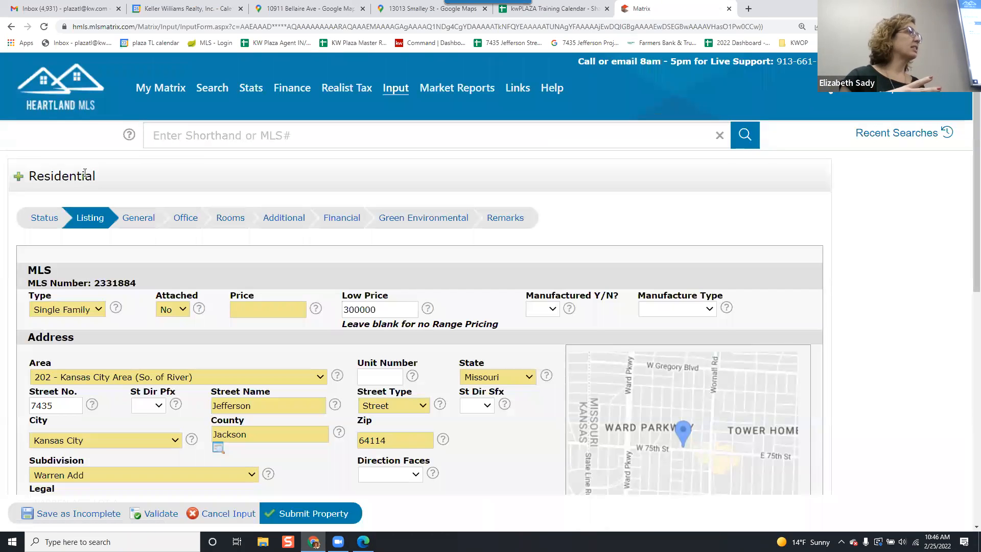
{"action": "scroll", "coordinate": [85, 235], "scroll_direction": "down", "scroll_amount": 1}
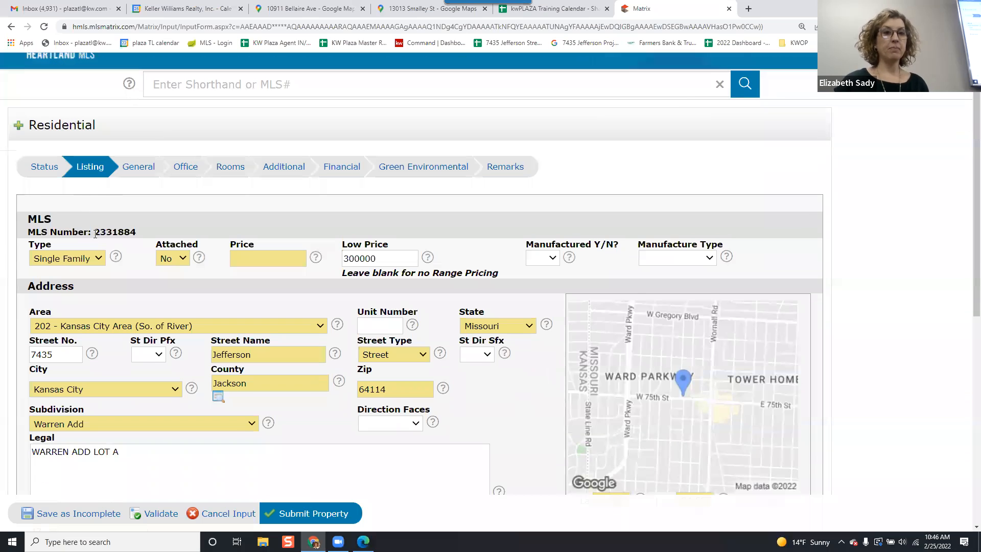
{"action": "scroll", "coordinate": [250, 204], "scroll_direction": "down", "scroll_amount": 1}
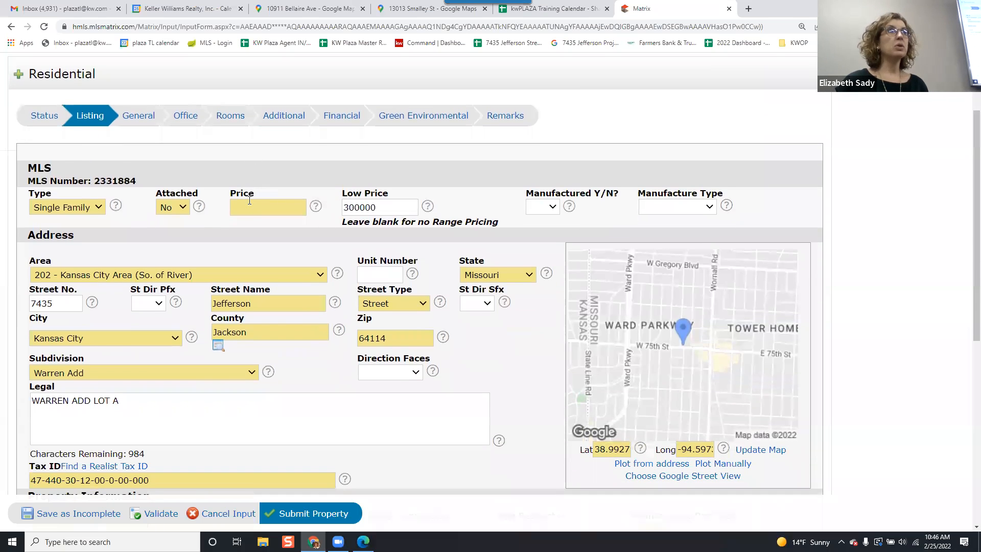
{"action": "scroll", "coordinate": [249, 200], "scroll_direction": "down", "scroll_amount": 1}
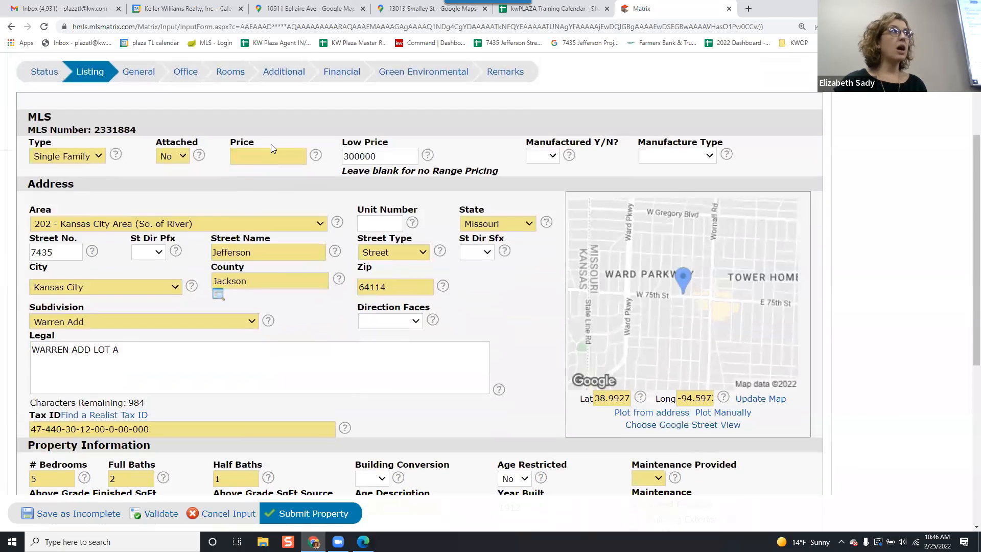
{"action": "left_click", "coordinate": [94, 155]}
{"action": "left_click", "coordinate": [93, 156]}
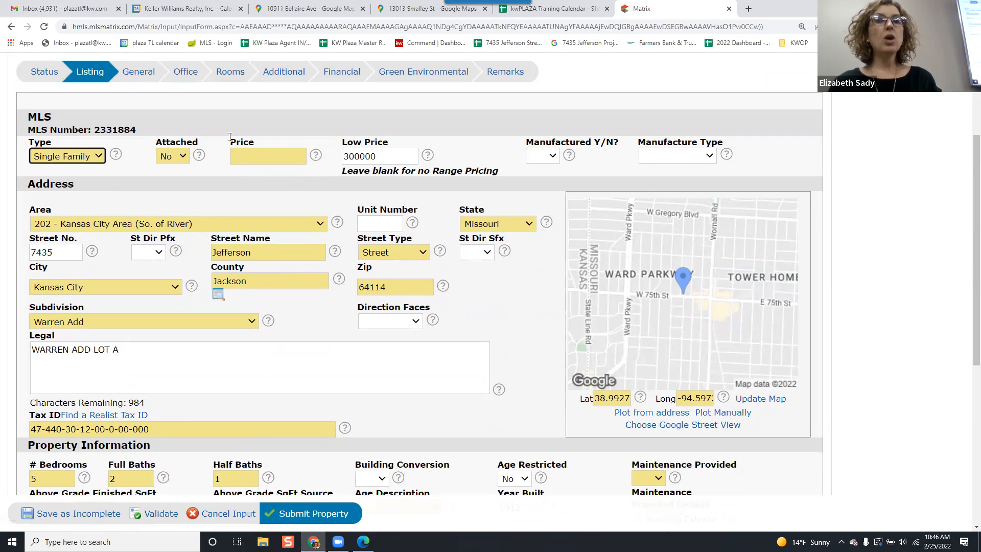
{"action": "left_click", "coordinate": [261, 153]}
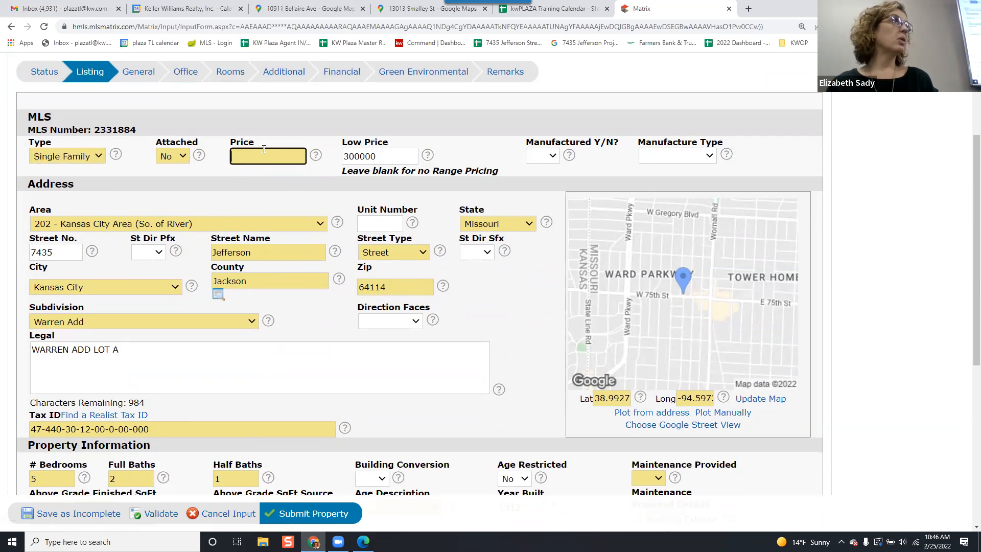
{"action": "type", "text": "650000"}
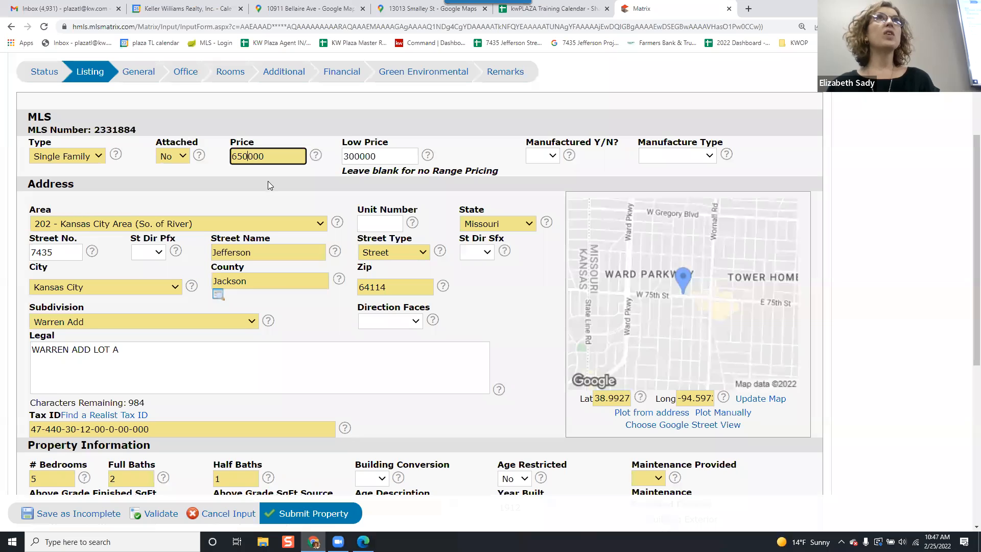
Clear the Low Price field so the listing has no range pricing.
{"action": "double_click", "coordinate": [391, 153]}
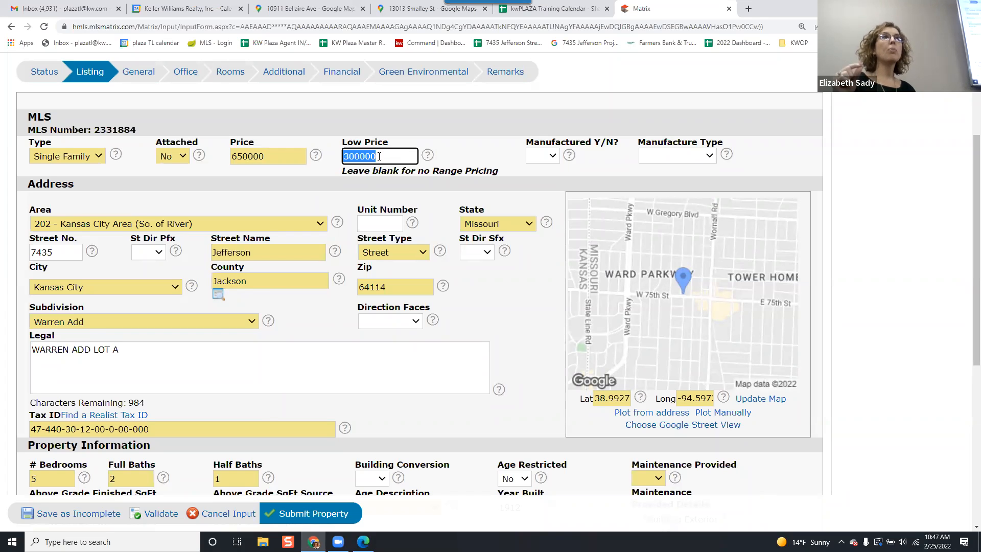
{"action": "type", "text": "6000"}
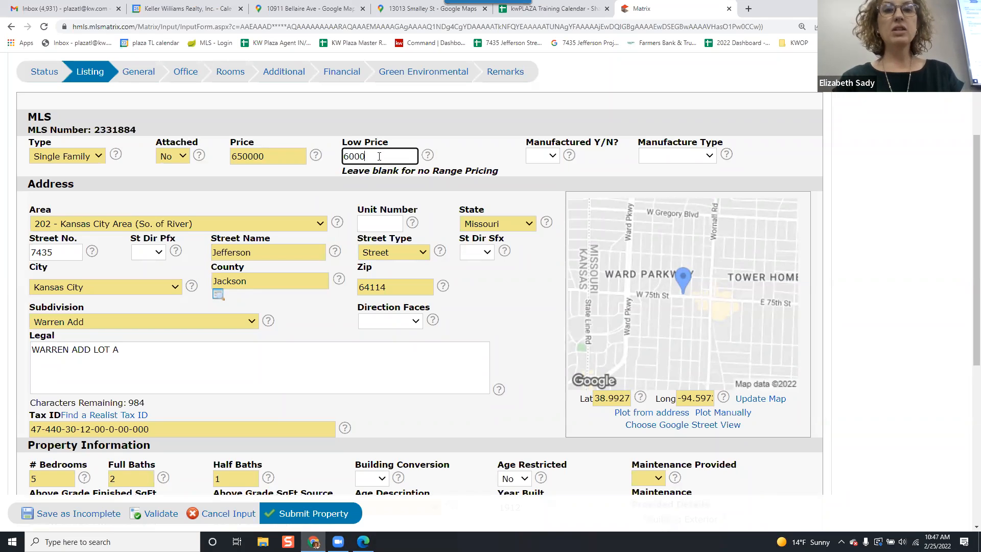
{"action": "type", "text": "00"}
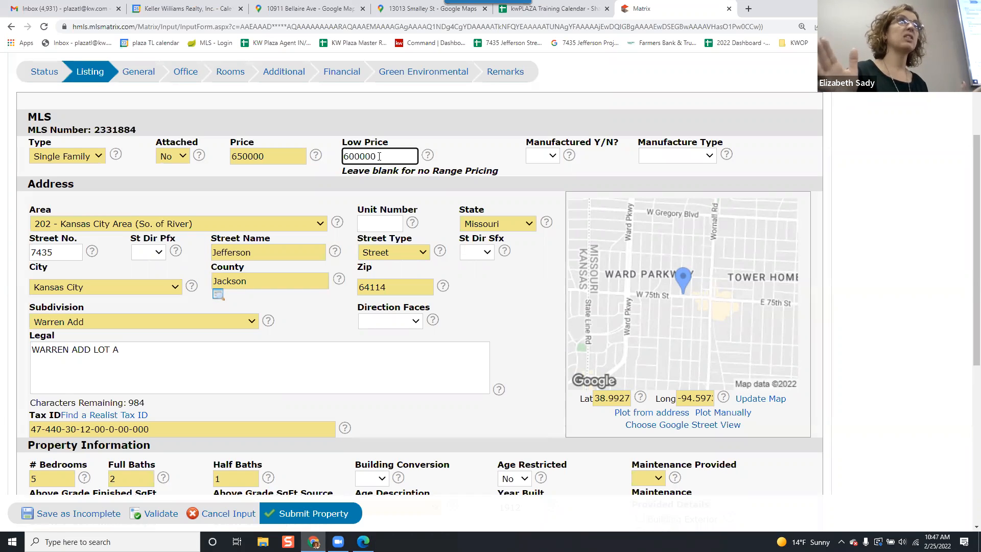
{"action": "key", "text": "BackSpace"}
{"action": "key", "text": "BackSpace"}
{"action": "key", "text": "BackSpace"}
{"action": "key", "text": "BackSpace"}
{"action": "key", "text": "BackSpace"}
{"action": "key", "text": "BackSpace"}
{"action": "left_click", "coordinate": [462, 151]}
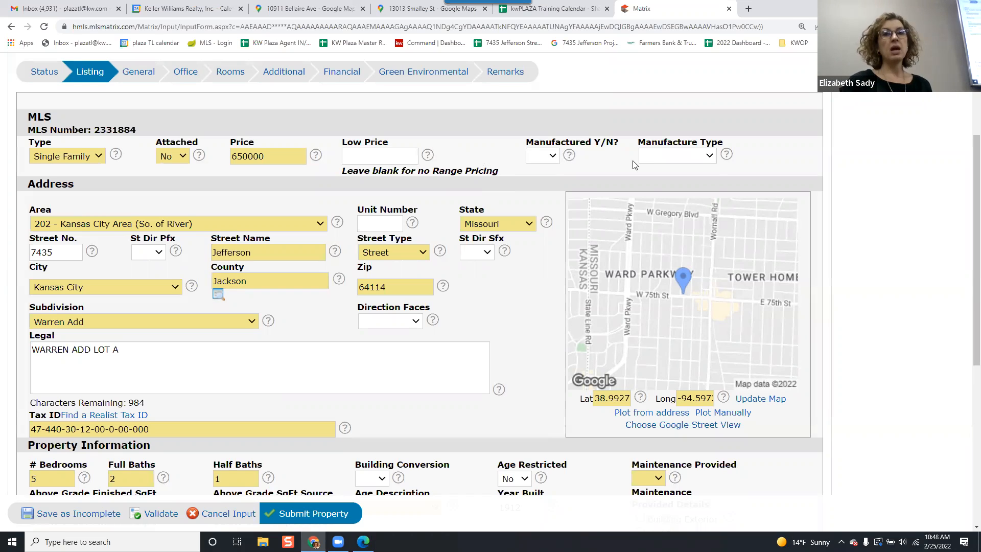
Check the Manufacture Type options and compare the listing area against the property PDF.
{"action": "left_click", "coordinate": [646, 162]}
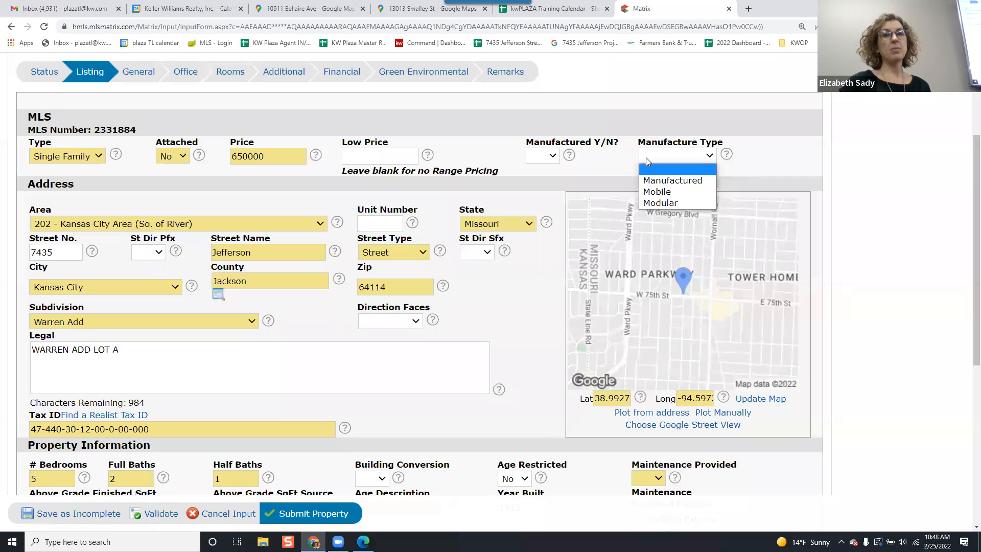
{"action": "left_click", "coordinate": [646, 159]}
{"action": "left_click", "coordinate": [174, 204]}
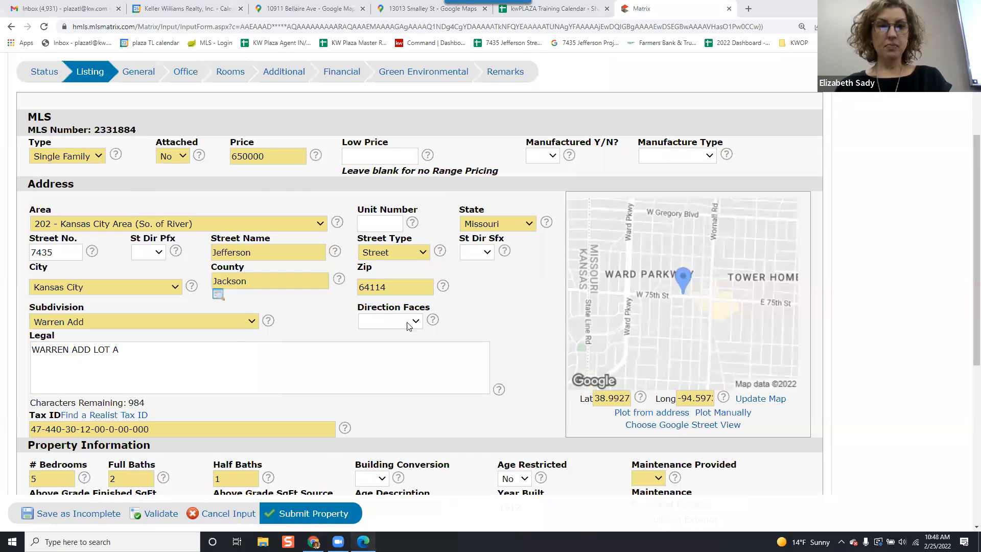
{"action": "key", "text": "alt+Tab"}
{"action": "triple_click", "coordinate": [290, 190]}
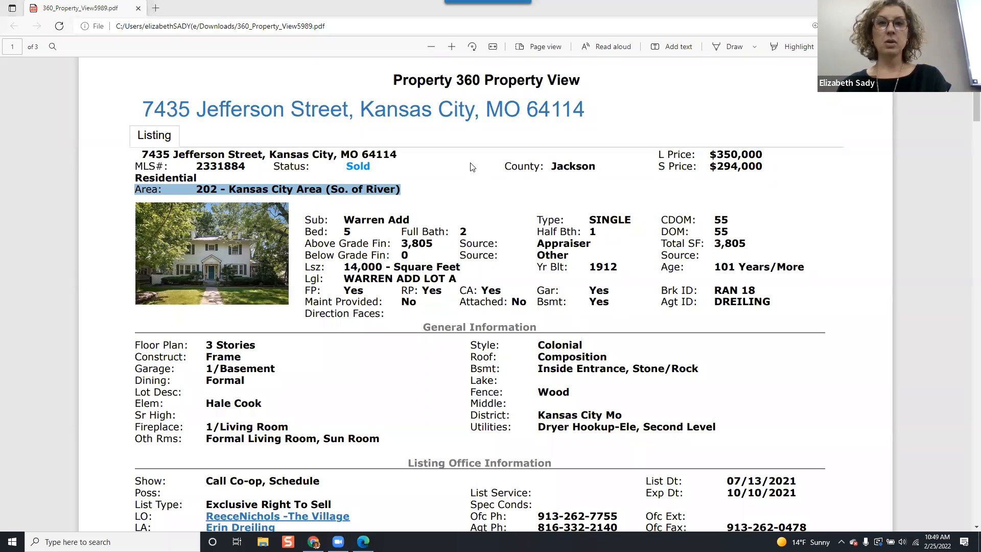
{"action": "key", "text": "alt+Tab"}
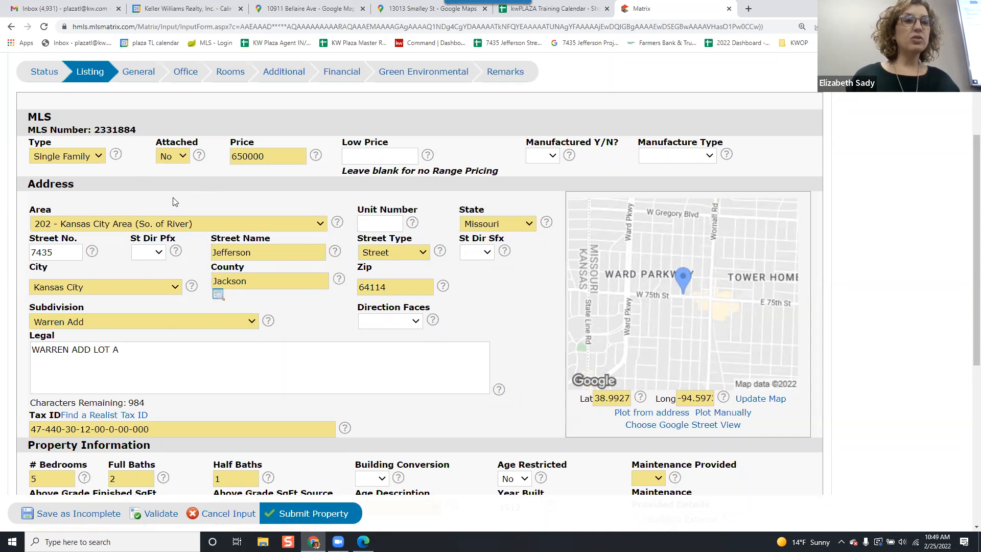
Try adding a W direction prefix to the street name, then remove it.
{"action": "left_click", "coordinate": [148, 253]}
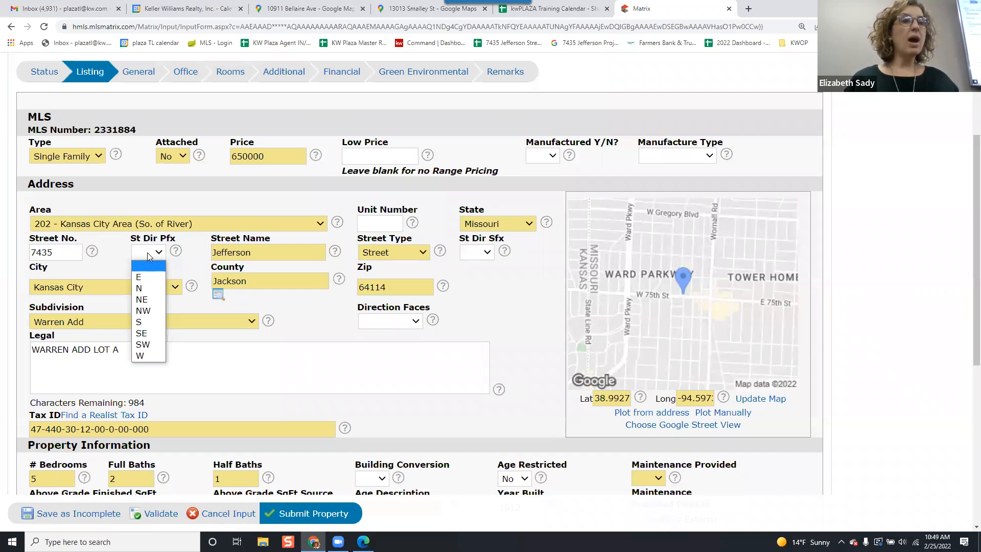
{"action": "left_click", "coordinate": [149, 253]}
{"action": "left_click", "coordinate": [217, 250]}
{"action": "type", "text": "W"}
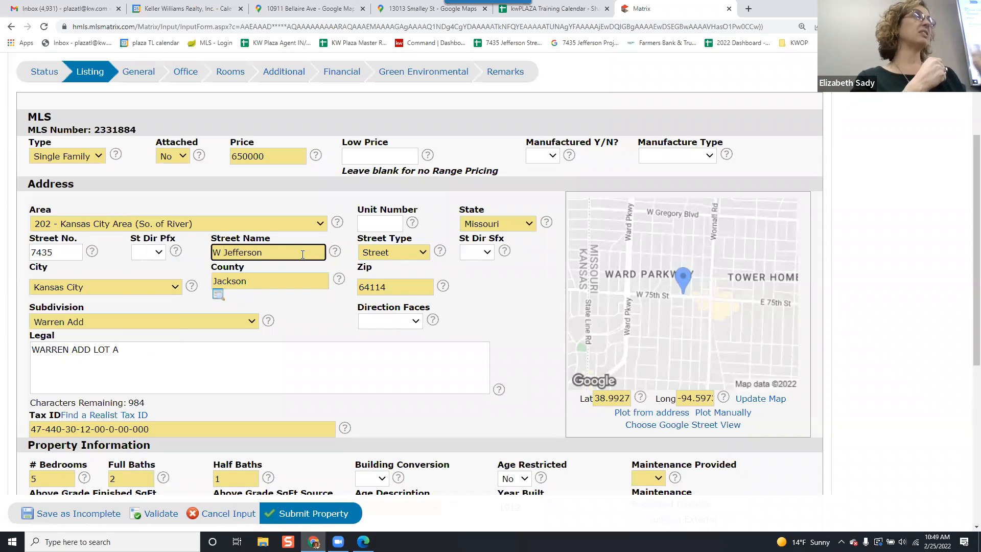
{"action": "key", "text": "BackSpace"}
{"action": "key", "text": "BackSpace"}
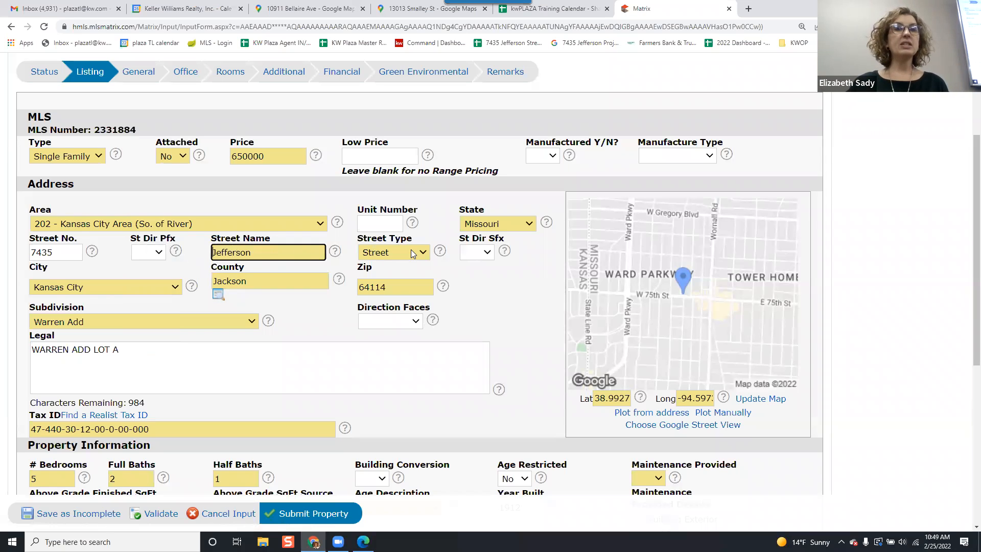
{"action": "left_click", "coordinate": [291, 253]}
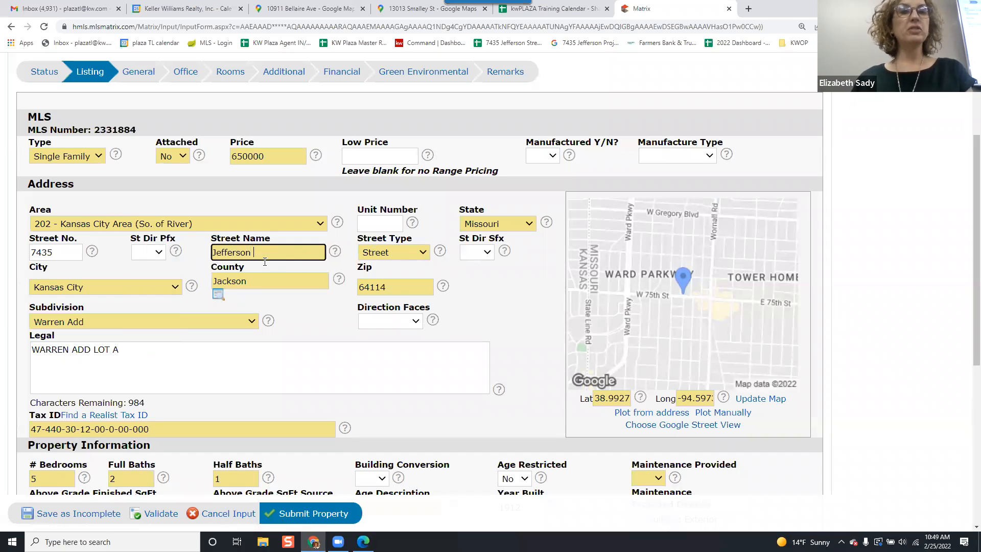
{"action": "left_click", "coordinate": [490, 289]}
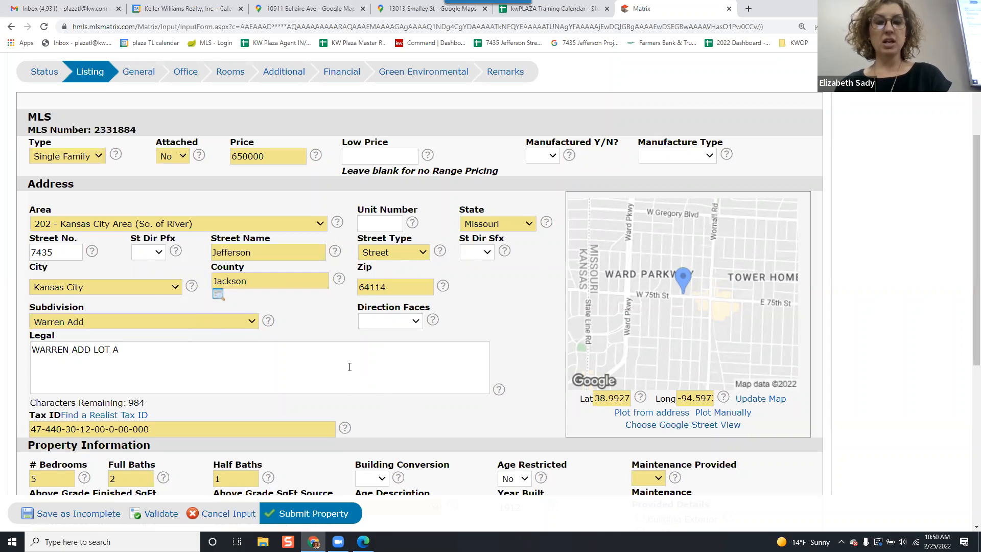
Scroll through the property PDF to review the remarks and tax information sections.
{"action": "key", "text": "alt+Tab"}
{"action": "key", "text": "alt+Tab"}
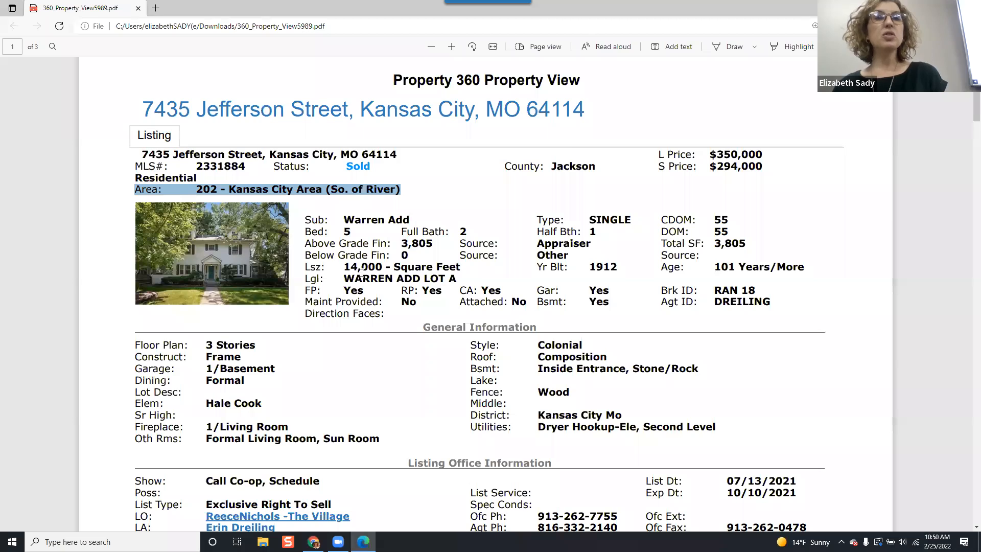
{"action": "scroll", "coordinate": [361, 273], "scroll_direction": "down", "scroll_amount": 1}
{"action": "scroll", "coordinate": [362, 272], "scroll_direction": "up", "scroll_amount": 2}
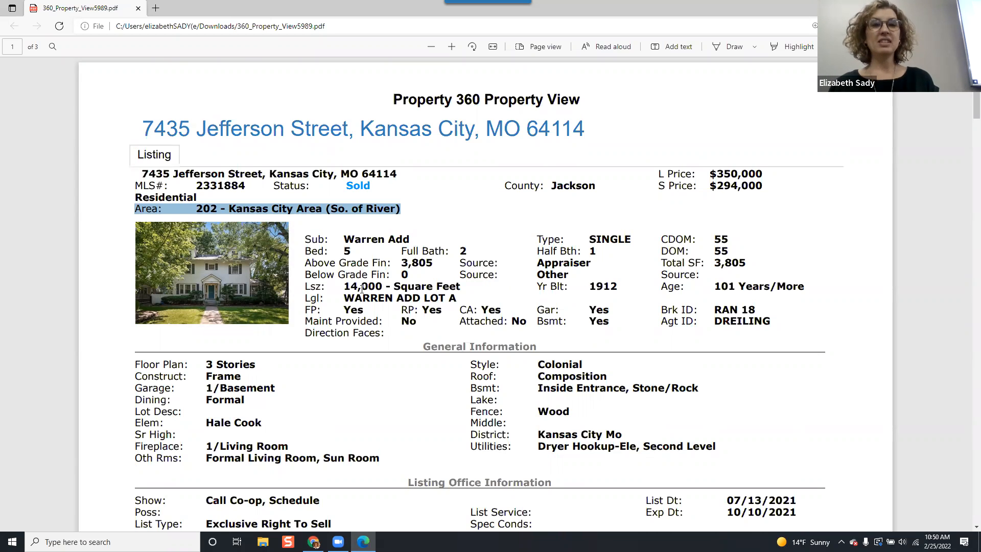
{"action": "scroll", "coordinate": [373, 322], "scroll_direction": "down", "scroll_amount": 7}
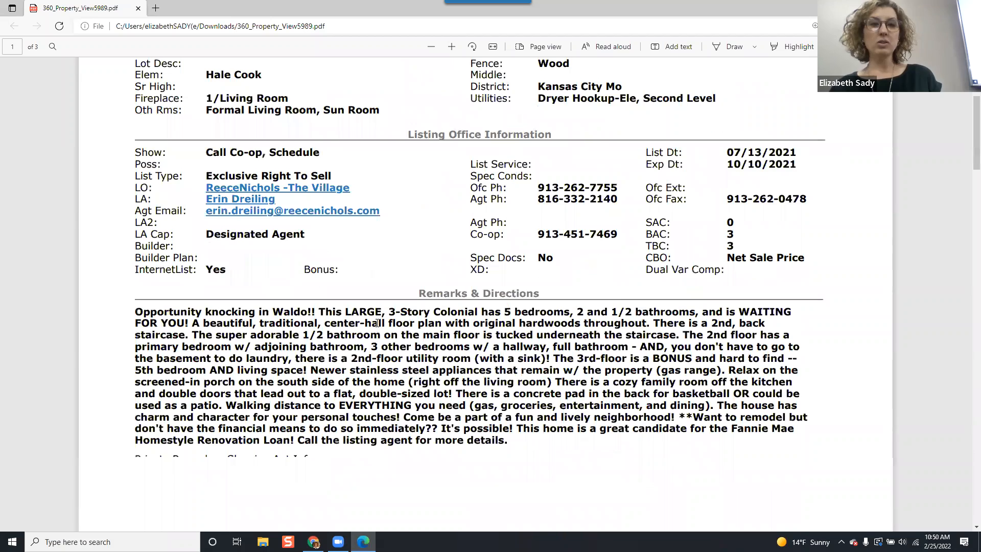
{"action": "scroll", "coordinate": [376, 323], "scroll_direction": "down", "scroll_amount": 12}
{"action": "scroll", "coordinate": [376, 321], "scroll_direction": "down", "scroll_amount": 3}
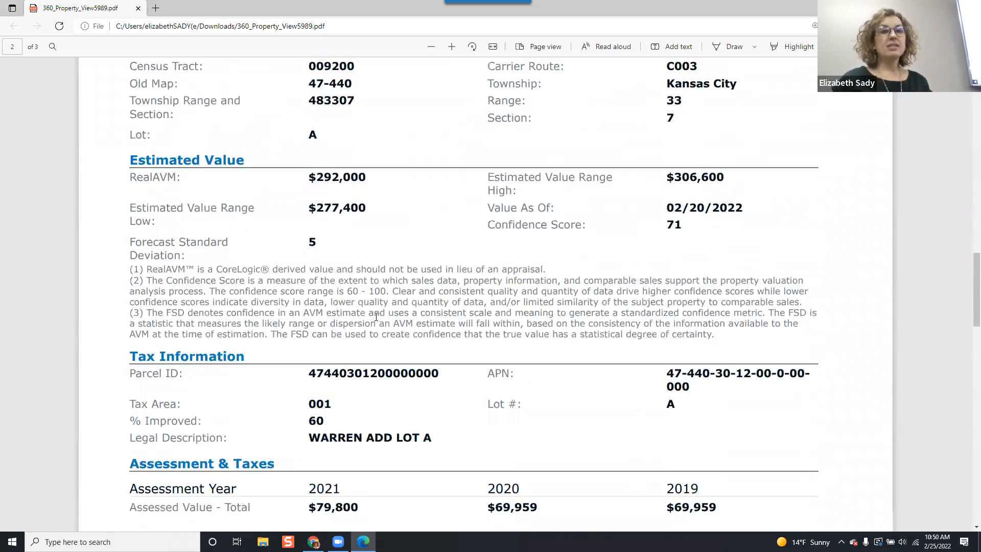
{"action": "scroll", "coordinate": [376, 317], "scroll_direction": "down", "scroll_amount": 2}
{"action": "scroll", "coordinate": [376, 317], "scroll_direction": "up", "scroll_amount": 2}
{"action": "scroll", "coordinate": [376, 316], "scroll_direction": "down", "scroll_amount": 4}
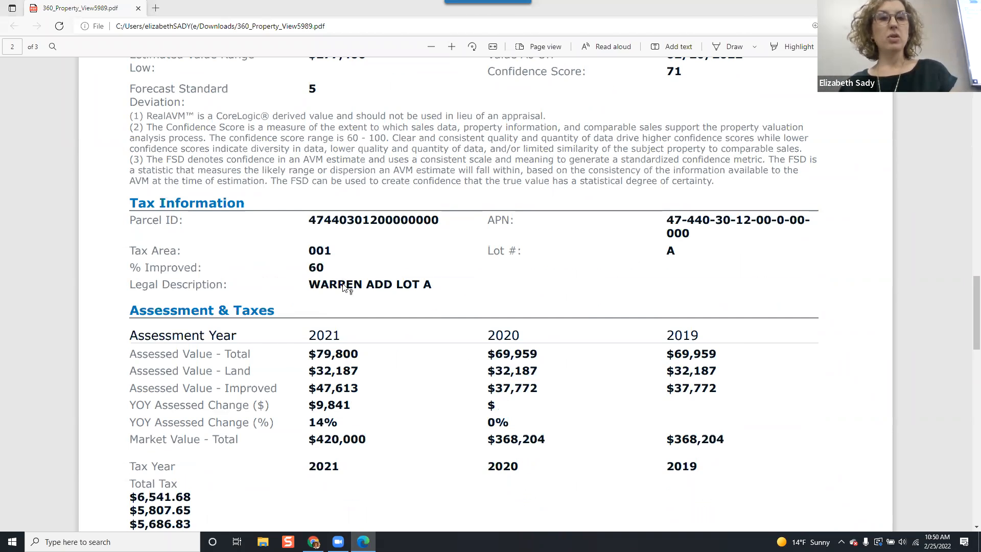
Compare the form's legal description and tax ID with the tax information in the PDF.
{"action": "key", "text": "alt+Tab"}
{"action": "key", "text": "alt+Tab"}
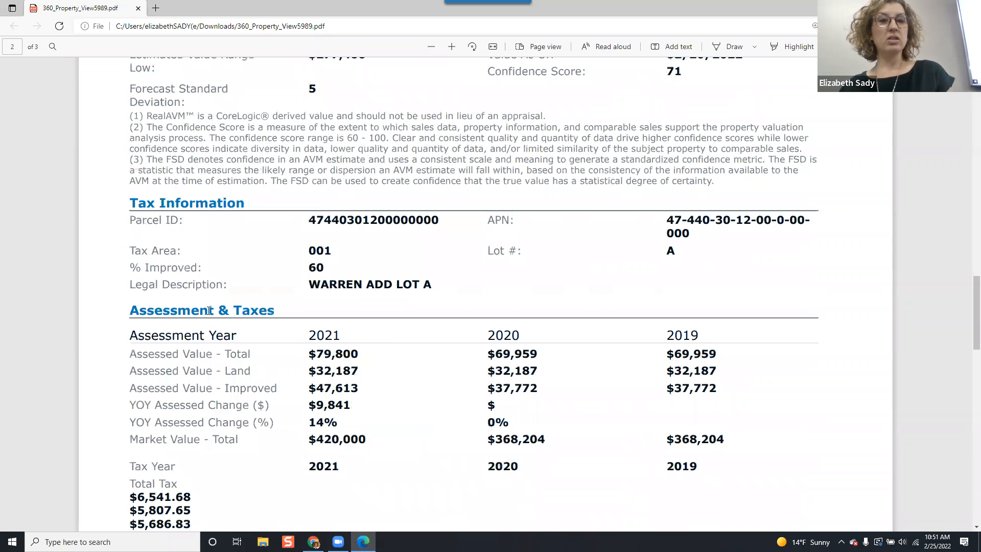
{"action": "key", "text": "alt+Tab"}
{"action": "left_click", "coordinate": [171, 350]}
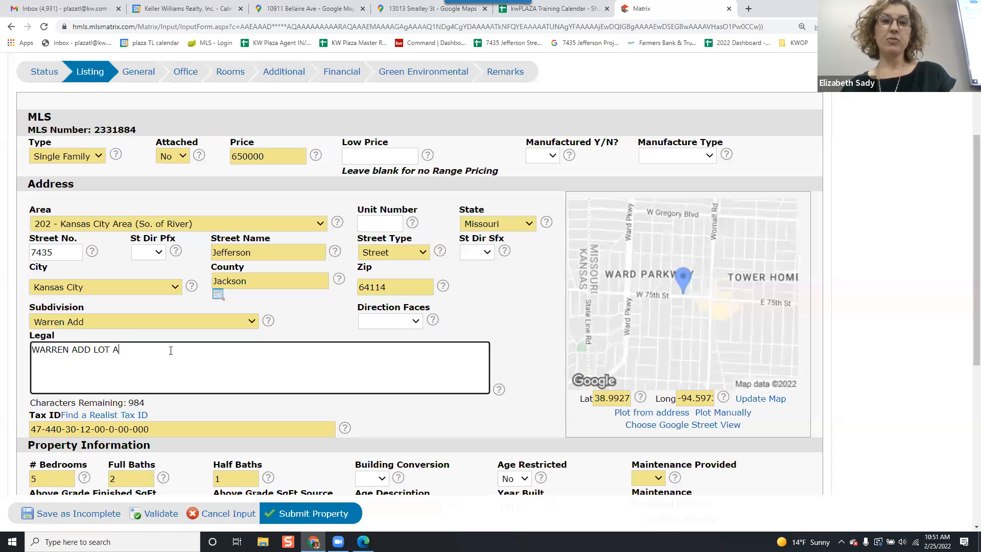
{"action": "key", "text": "alt+Tab"}
{"action": "key", "text": "alt+Tab"}
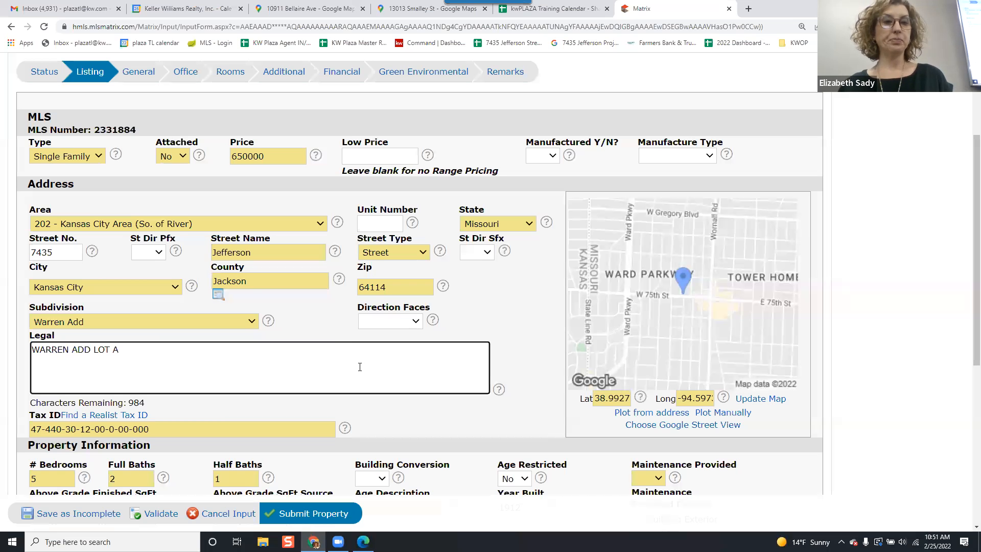
{"action": "left_click", "coordinate": [226, 430]}
{"action": "key", "text": "alt+Tab"}
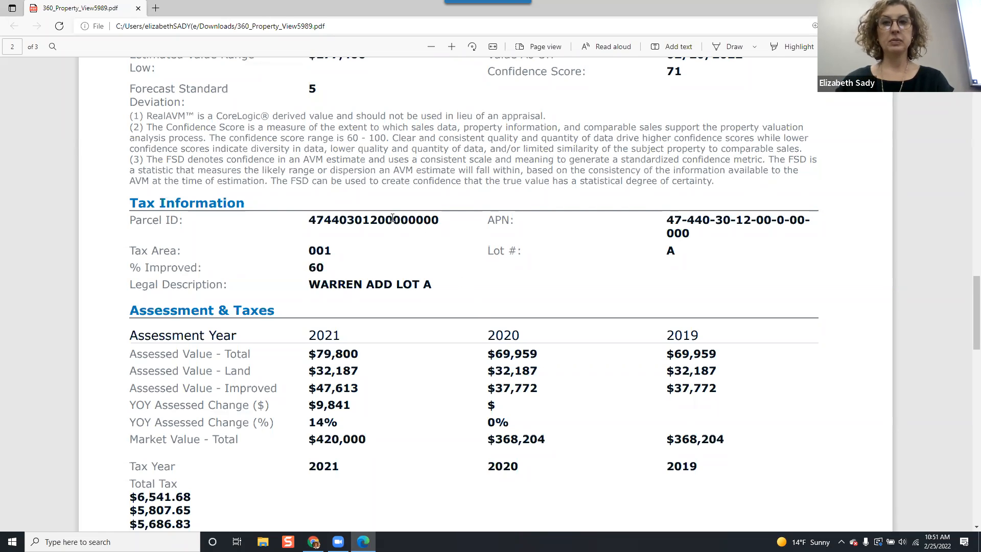
{"action": "key", "text": "alt+Tab"}
{"action": "key", "text": "alt+Tab"}
{"action": "key", "text": "alt+Tab"}
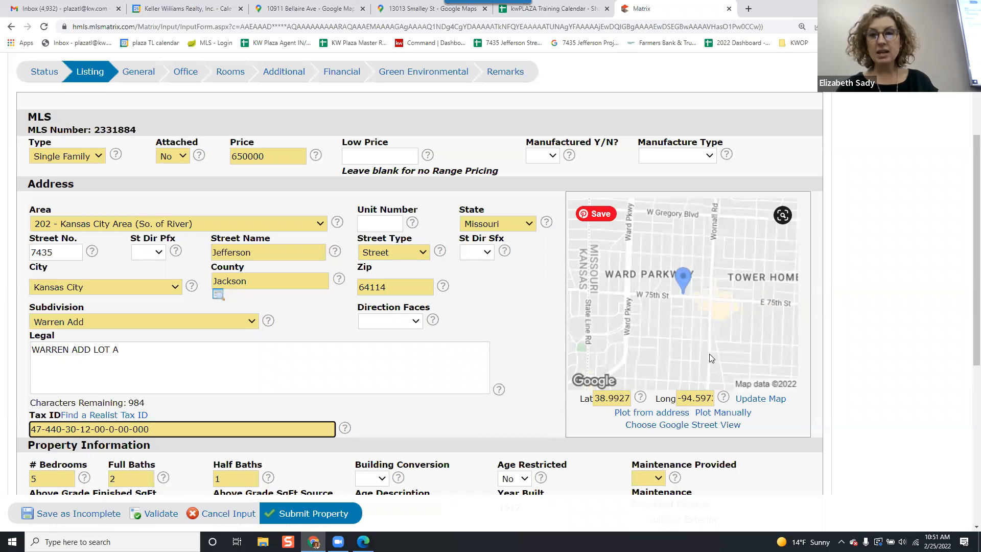
Plot the property location manually by positioning the map pin on the Jefferson Street lot and confirm.
{"action": "left_click", "coordinate": [742, 418]}
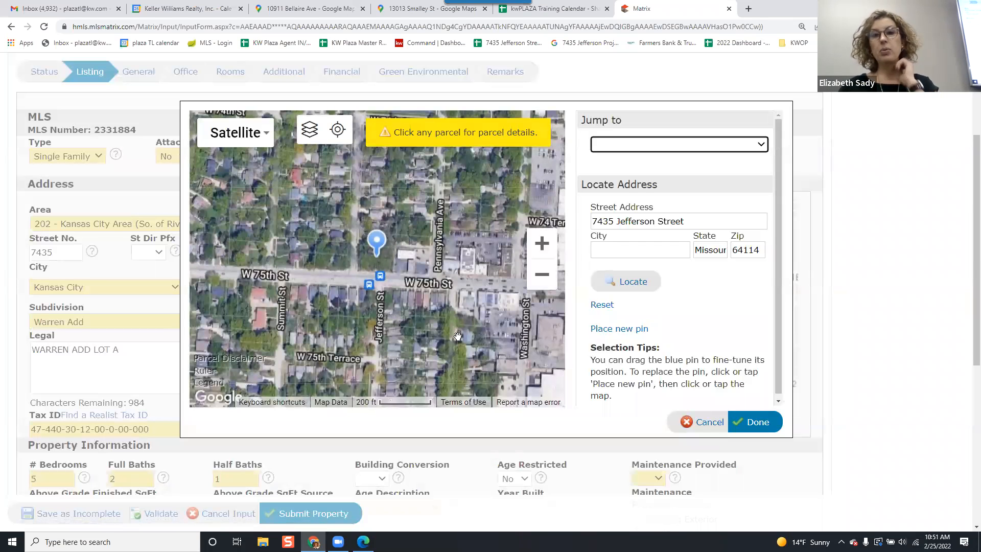
{"action": "scroll", "coordinate": [434, 312], "scroll_direction": "up", "scroll_amount": 2}
{"action": "left_click_drag", "start_coordinate": [387, 267], "coordinate": [408, 313]}
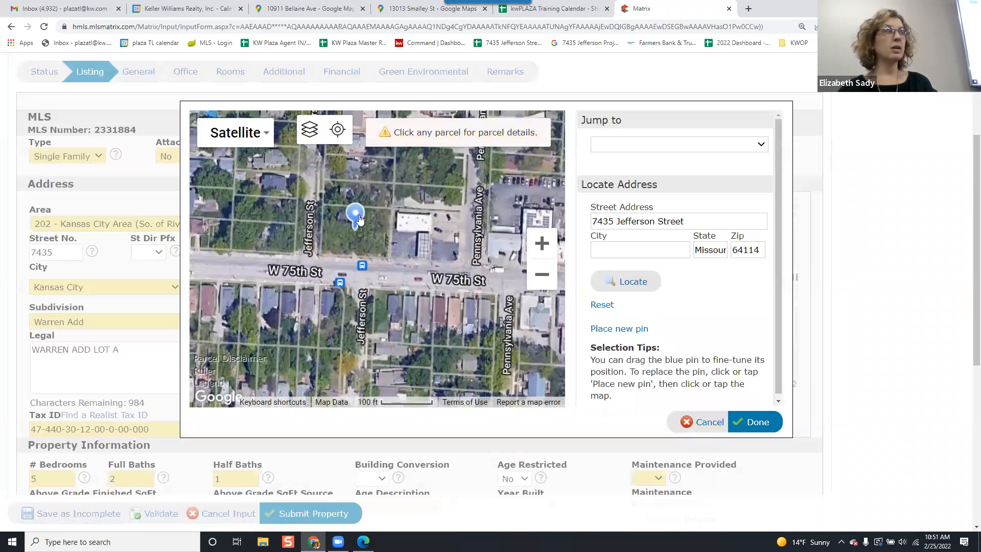
{"action": "left_click_drag", "start_coordinate": [424, 271], "coordinate": [436, 299]}
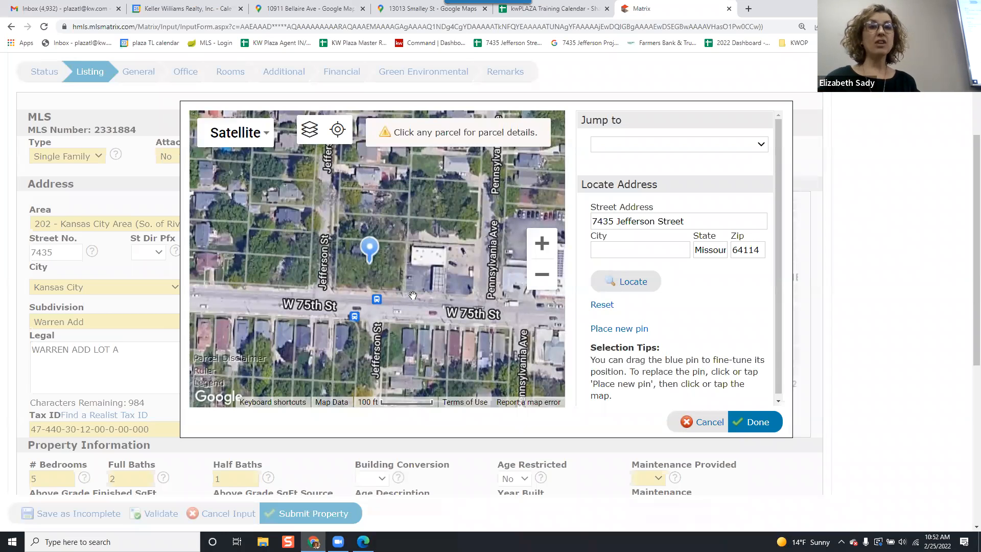
{"action": "left_click_drag", "start_coordinate": [365, 254], "coordinate": [295, 252]}
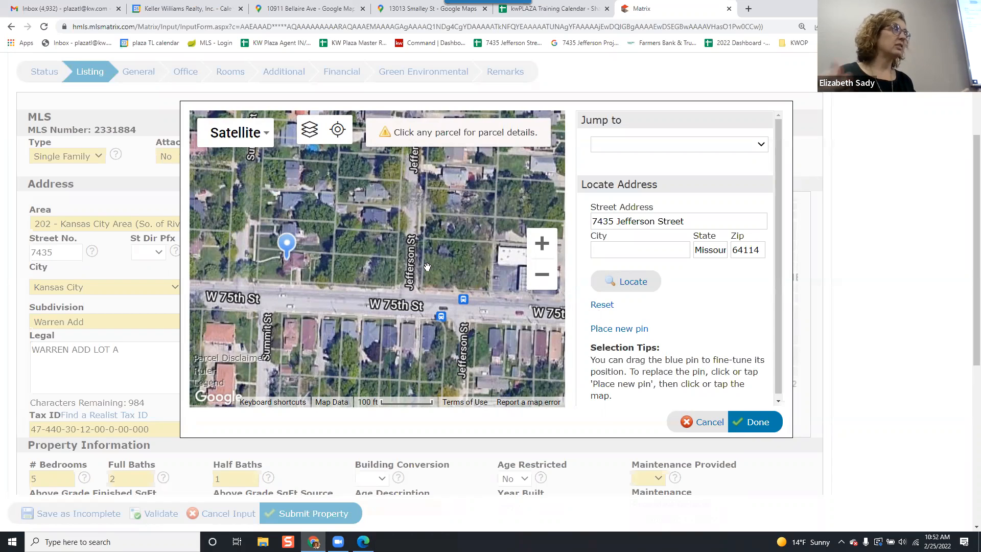
{"action": "left_click_drag", "start_coordinate": [408, 275], "coordinate": [328, 274]}
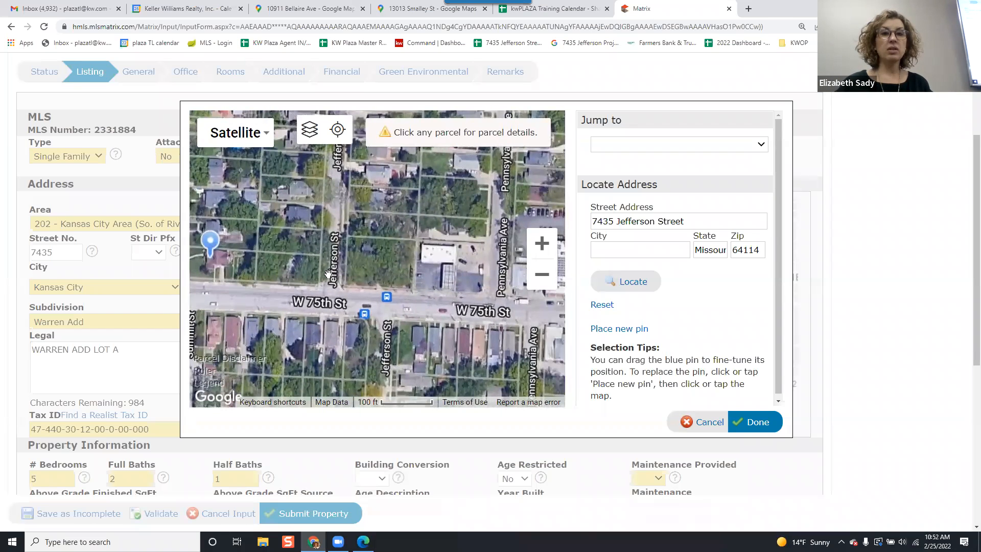
{"action": "left_click_drag", "start_coordinate": [207, 243], "coordinate": [364, 247]}
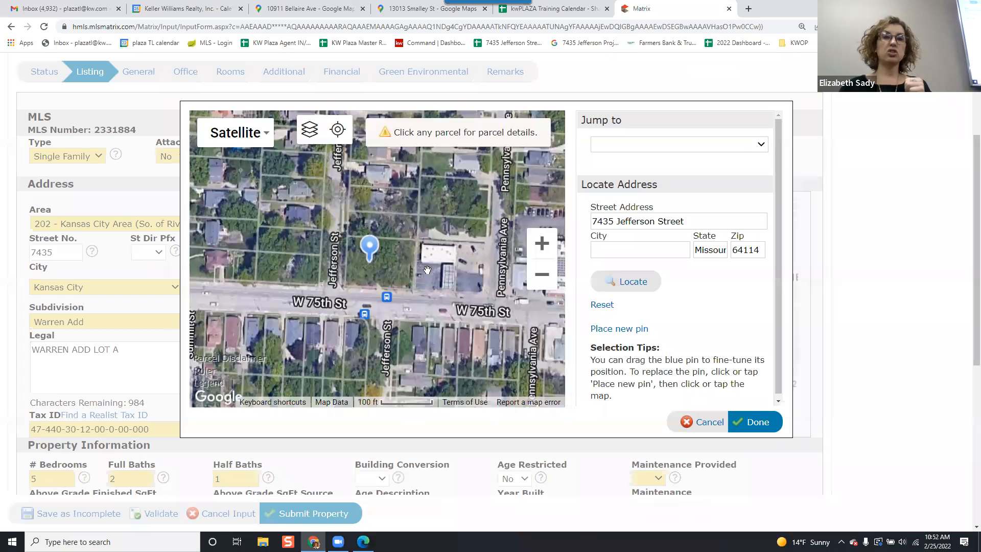
{"action": "left_click", "coordinate": [753, 422]}
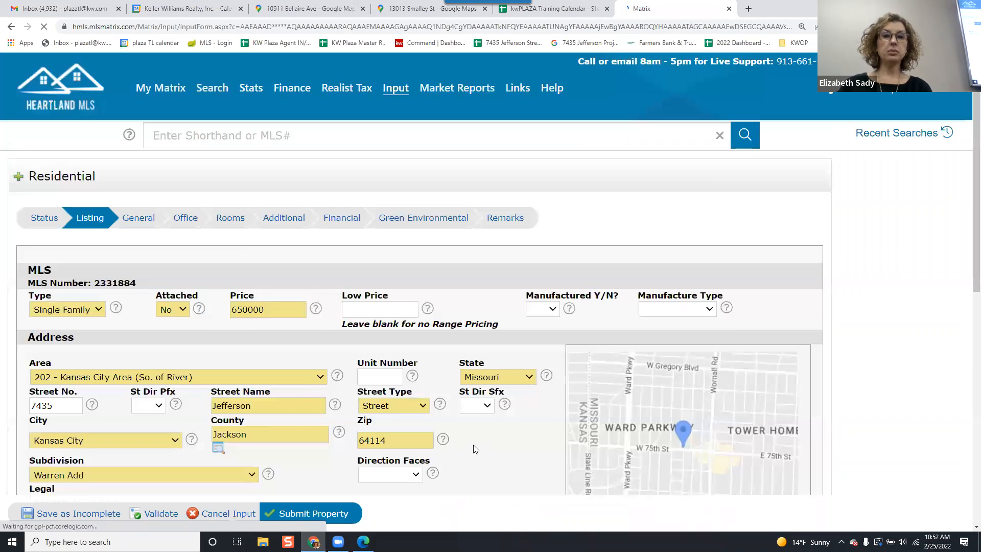
Set Full Baths to 3 and Maintenance Provided to No in the property information.
{"action": "scroll", "coordinate": [472, 449], "scroll_direction": "down", "scroll_amount": 8}
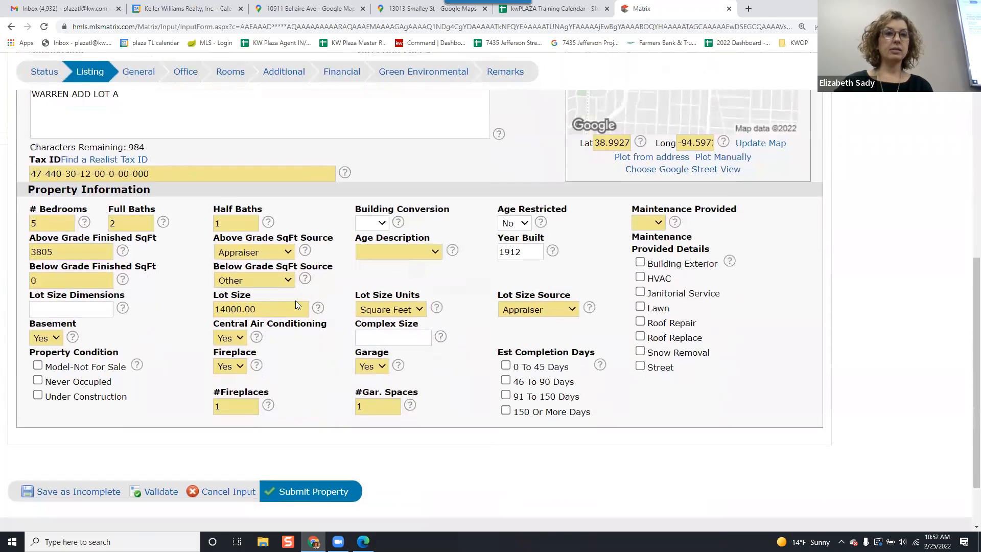
{"action": "left_click", "coordinate": [127, 218]}
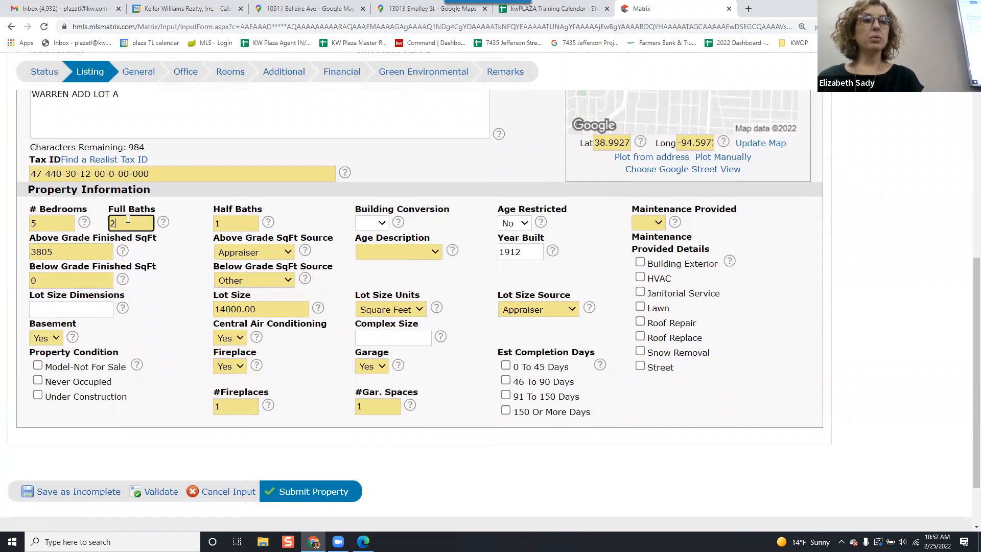
{"action": "type", "text": "3"}
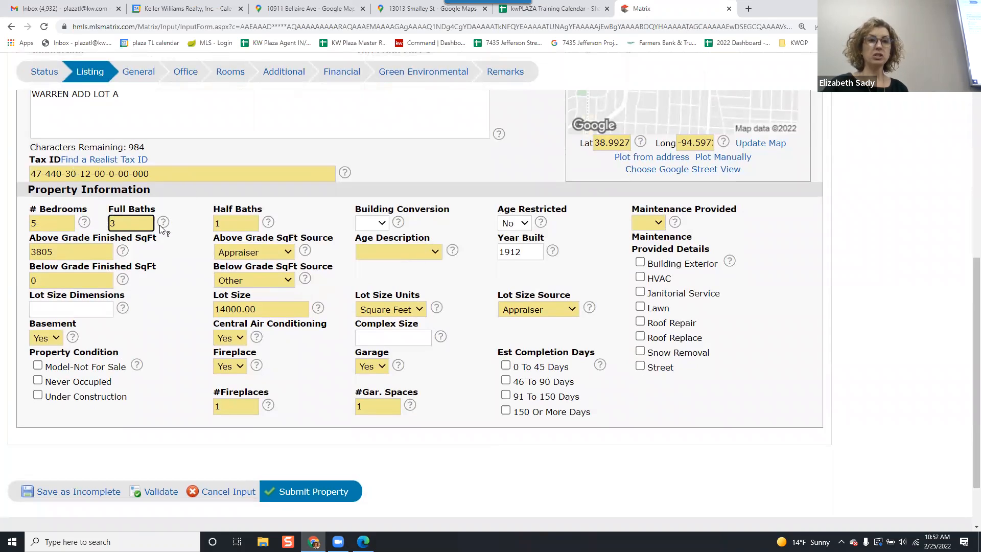
{"action": "left_click", "coordinate": [229, 223]}
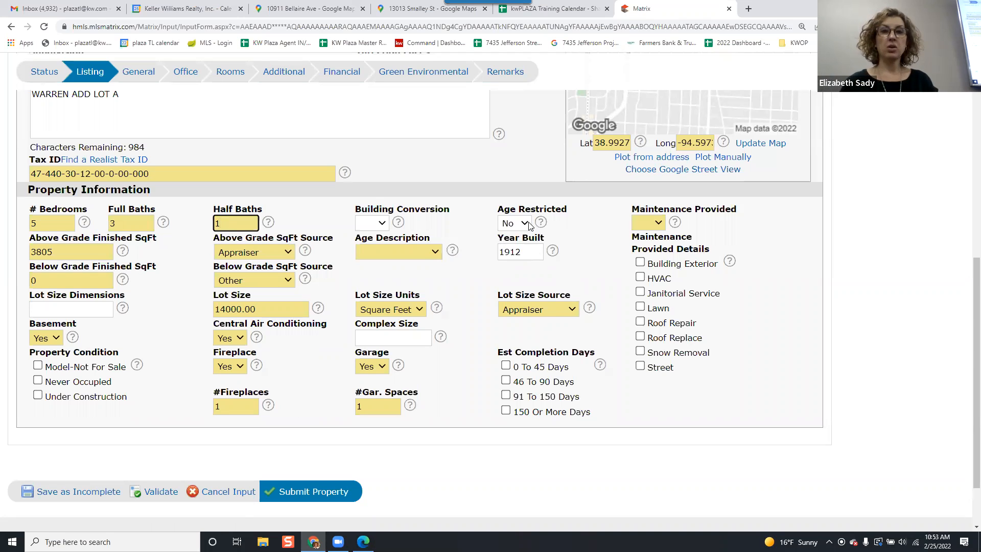
{"action": "left_click", "coordinate": [651, 221]}
{"action": "left_click", "coordinate": [644, 259]}
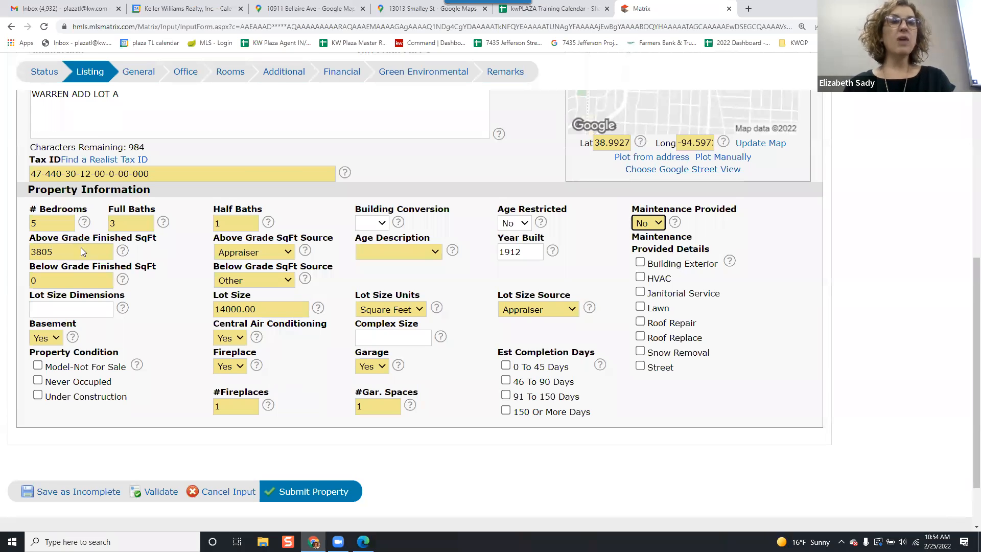
Copy the above-ground square footage from the property PDF's characteristics section.
{"action": "key", "text": "alt+Tab"}
{"action": "scroll", "coordinate": [342, 259], "scroll_direction": "down", "scroll_amount": 4}
{"action": "scroll", "coordinate": [343, 259], "scroll_direction": "up", "scroll_amount": 6}
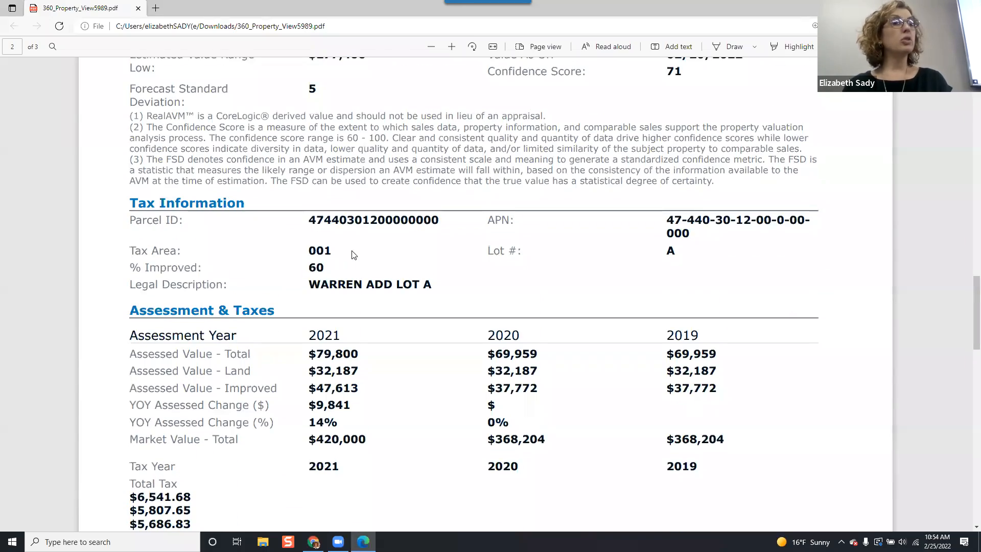
{"action": "scroll", "coordinate": [358, 258], "scroll_direction": "up", "scroll_amount": 10}
{"action": "scroll", "coordinate": [361, 276], "scroll_direction": "up", "scroll_amount": 10}
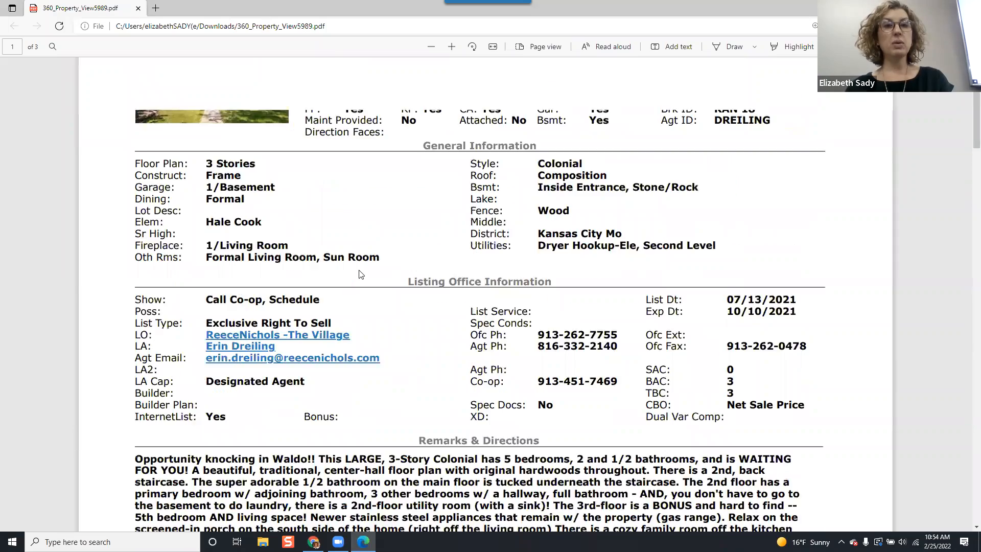
{"action": "scroll", "coordinate": [359, 271], "scroll_direction": "down", "scroll_amount": 15}
{"action": "scroll", "coordinate": [358, 267], "scroll_direction": "down", "scroll_amount": 7}
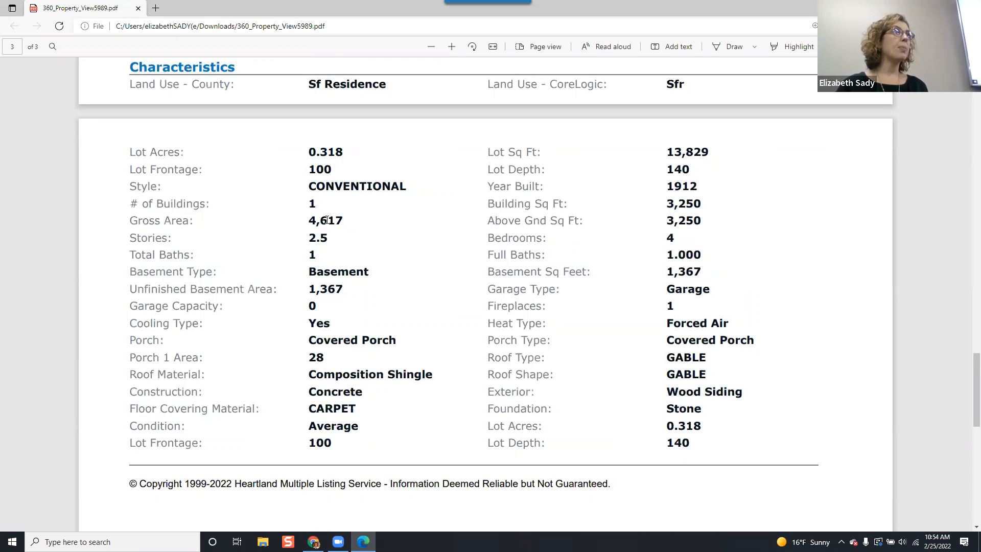
{"action": "double_click", "coordinate": [697, 219]}
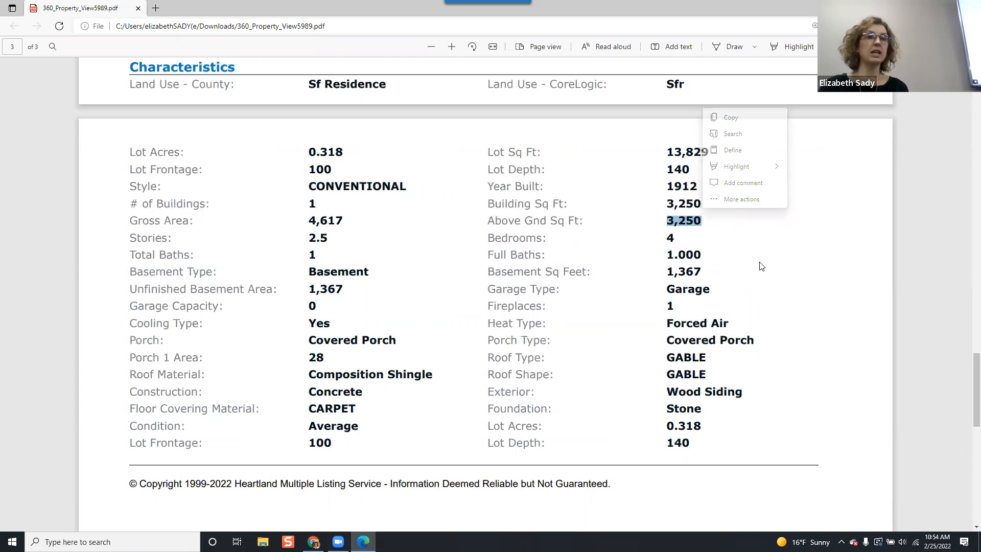
{"action": "left_click", "coordinate": [736, 249]}
{"action": "double_click", "coordinate": [696, 220]}
{"action": "key", "text": "ctrl+c"}
{"action": "key", "text": "alt+Tab"}
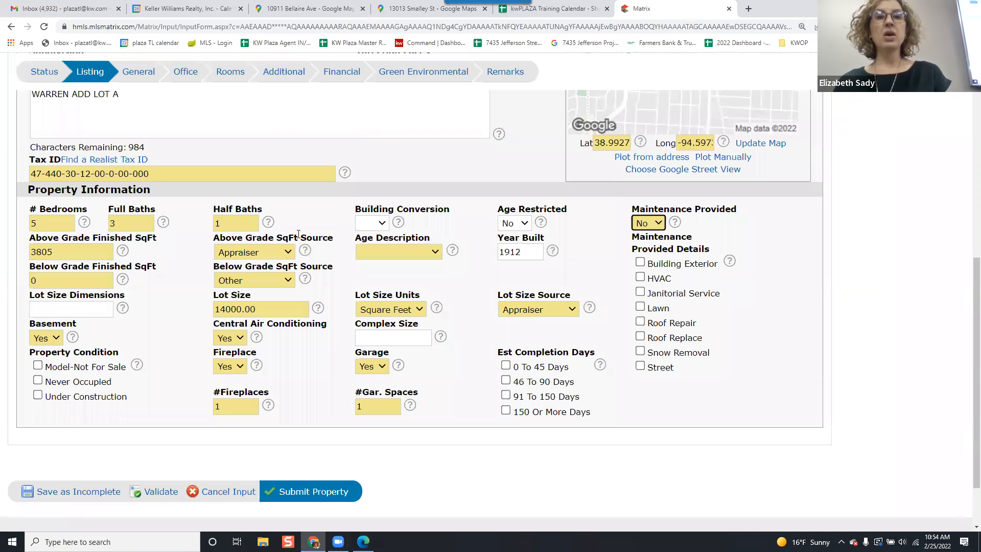
Paste the value into Above Grade Finished SqFt and remove the comma so it reads 3250.
{"action": "double_click", "coordinate": [76, 247]}
{"action": "key", "text": "ctrl+v"}
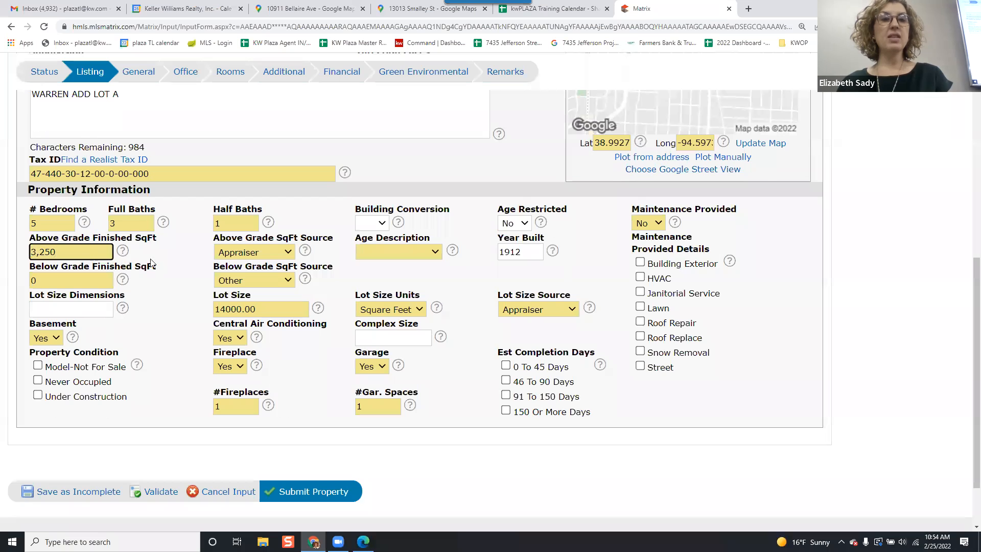
{"action": "left_click", "coordinate": [40, 251]}
{"action": "key", "text": "BackSpace"}
{"action": "left_click", "coordinate": [189, 248]}
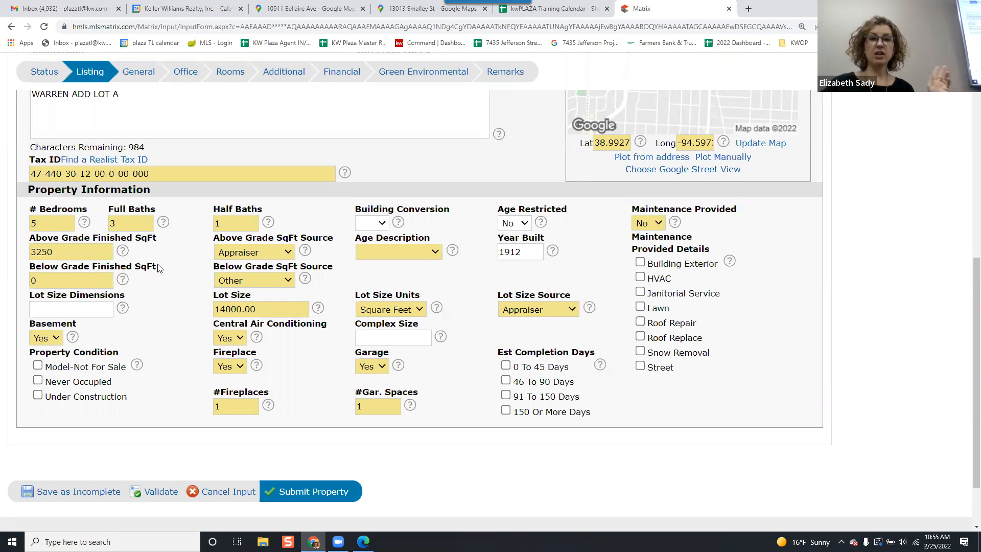
Set the Above Grade SqFt Source to Public Records.
{"action": "double_click", "coordinate": [57, 280]}
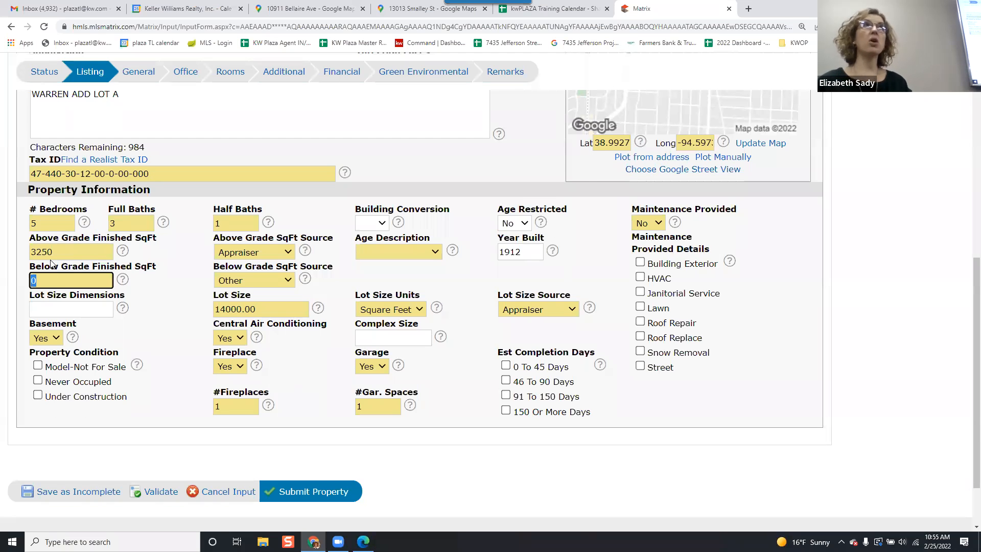
{"action": "left_click", "coordinate": [242, 250]}
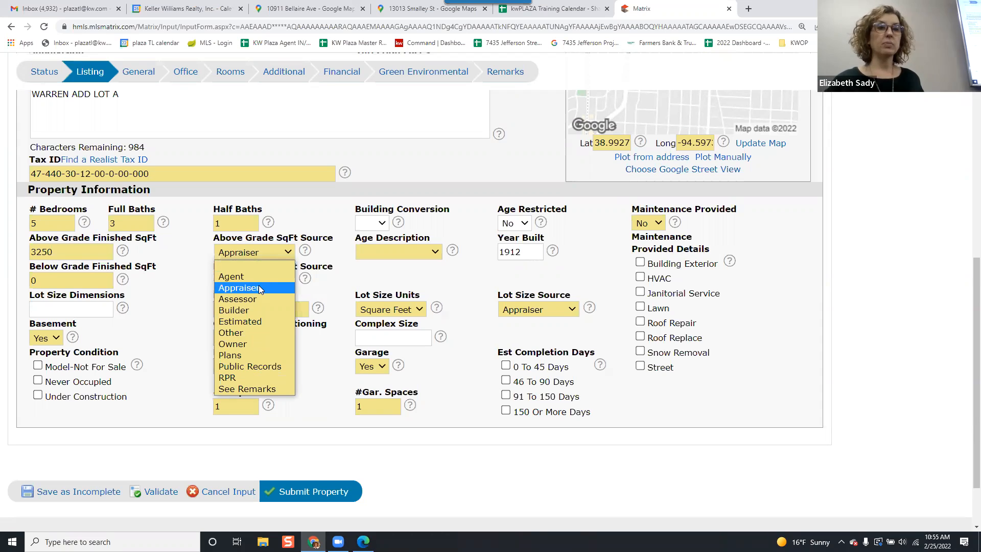
{"action": "left_click", "coordinate": [257, 367]}
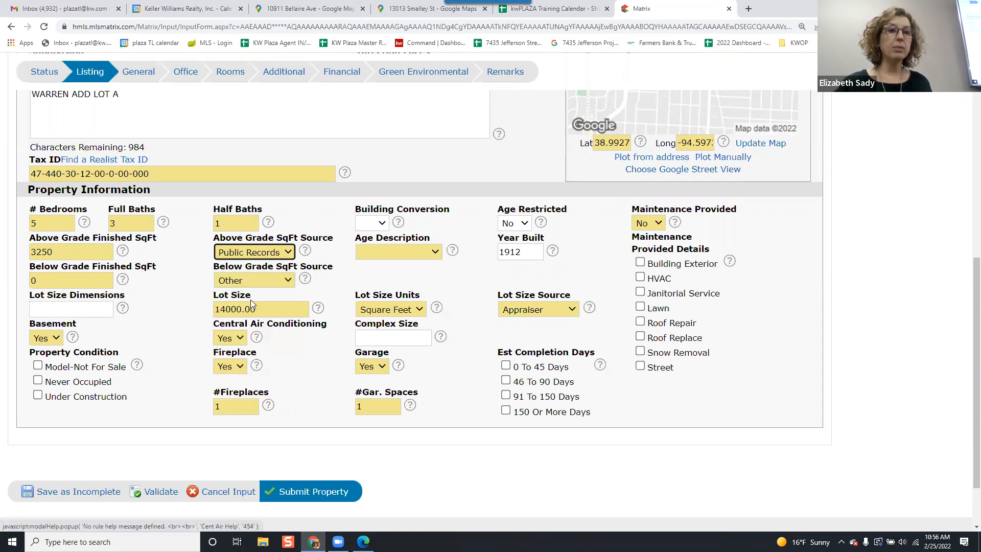
Clear the Below Grade SqFt Source selection.
{"action": "left_click", "coordinate": [250, 280]}
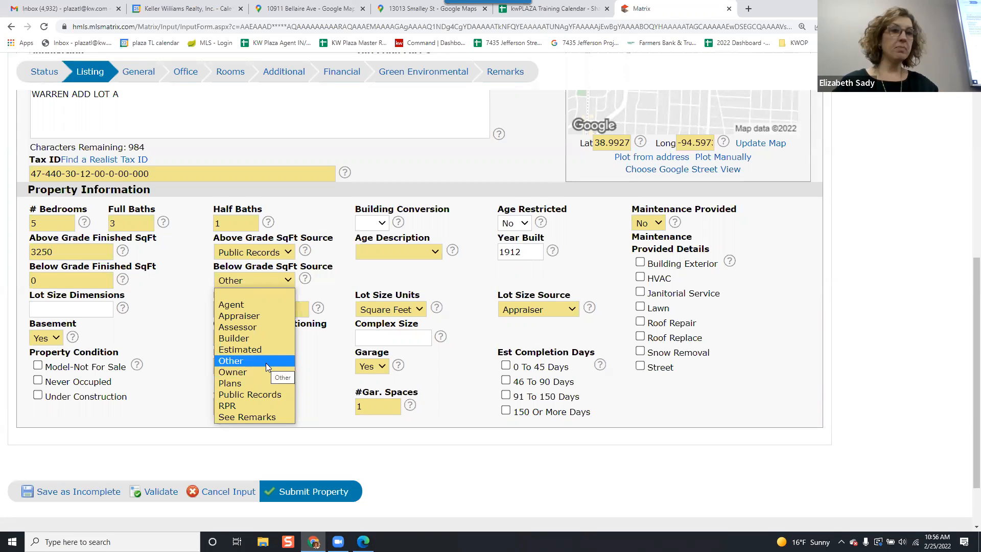
{"action": "left_click", "coordinate": [255, 280]}
{"action": "left_click", "coordinate": [254, 280]}
{"action": "left_click", "coordinate": [253, 295]}
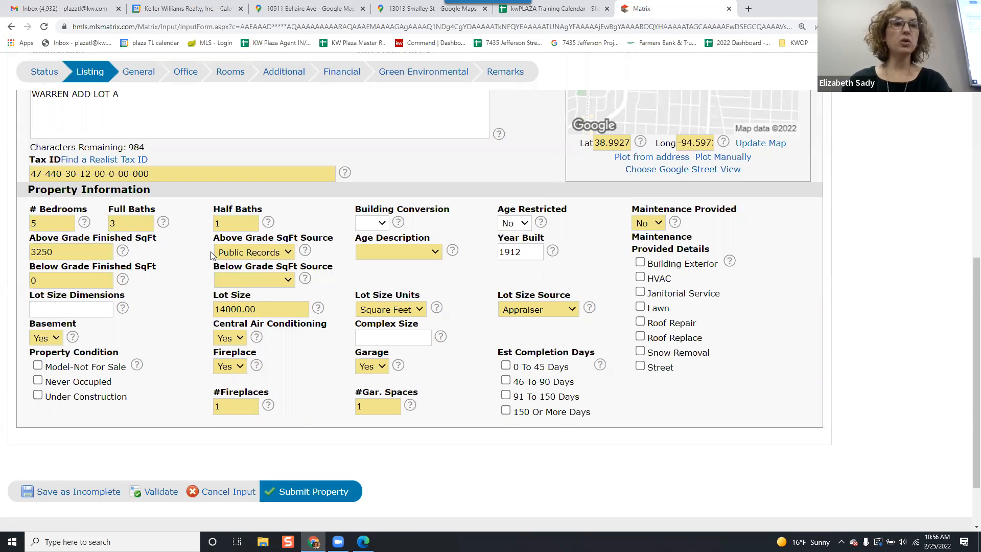
Review the basement and unfinished basement area figures in the property PDF.
{"action": "key", "text": "alt+Tab"}
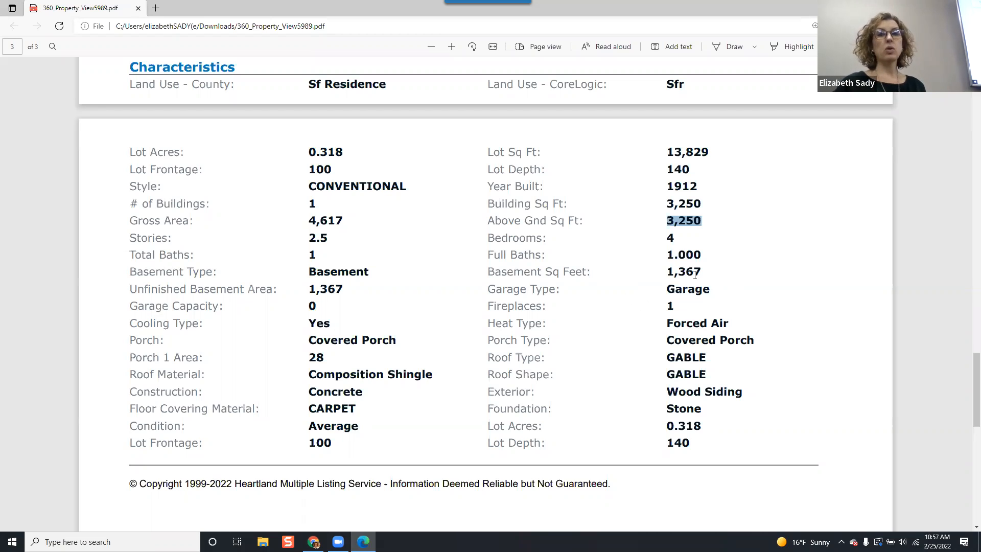
{"action": "left_click_drag", "start_coordinate": [700, 271], "coordinate": [491, 272]}
{"action": "left_click", "coordinate": [343, 287]}
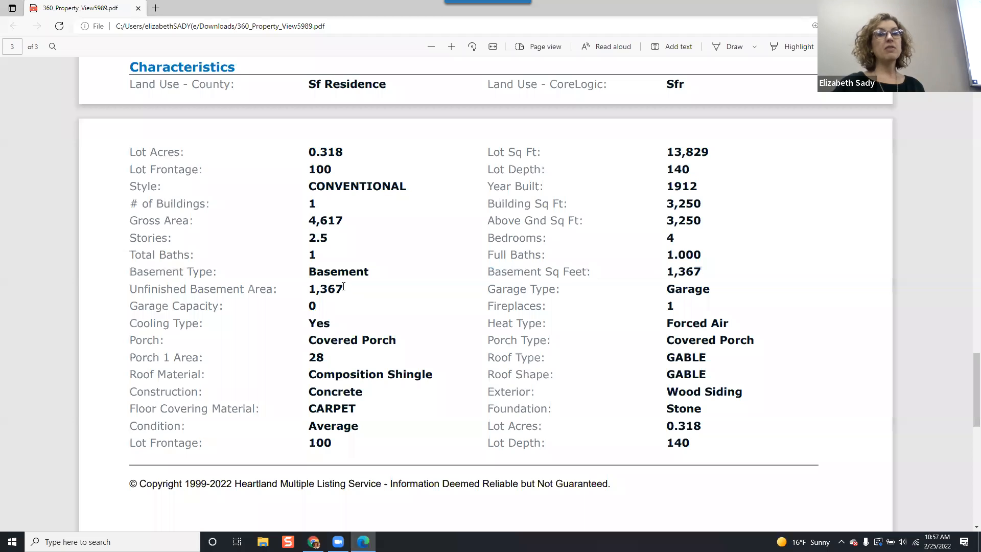
{"action": "left_click_drag", "start_coordinate": [344, 287], "coordinate": [151, 290]}
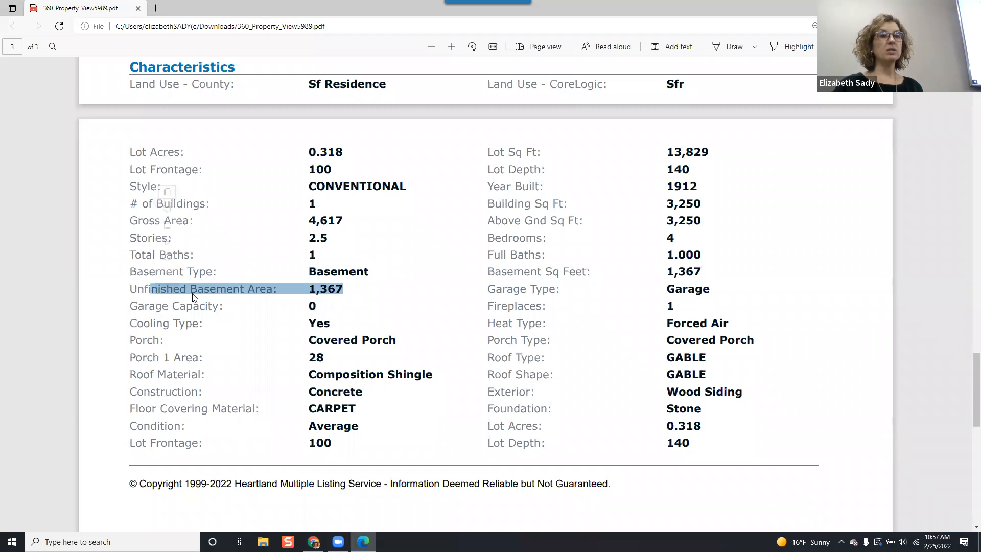
{"action": "left_click", "coordinate": [308, 300]}
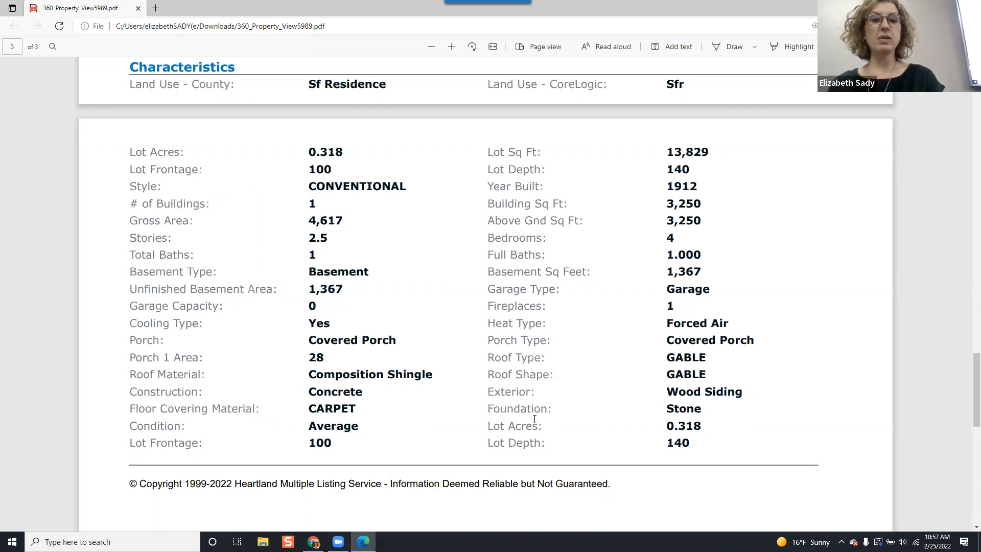
{"action": "key", "text": "alt+Tab"}
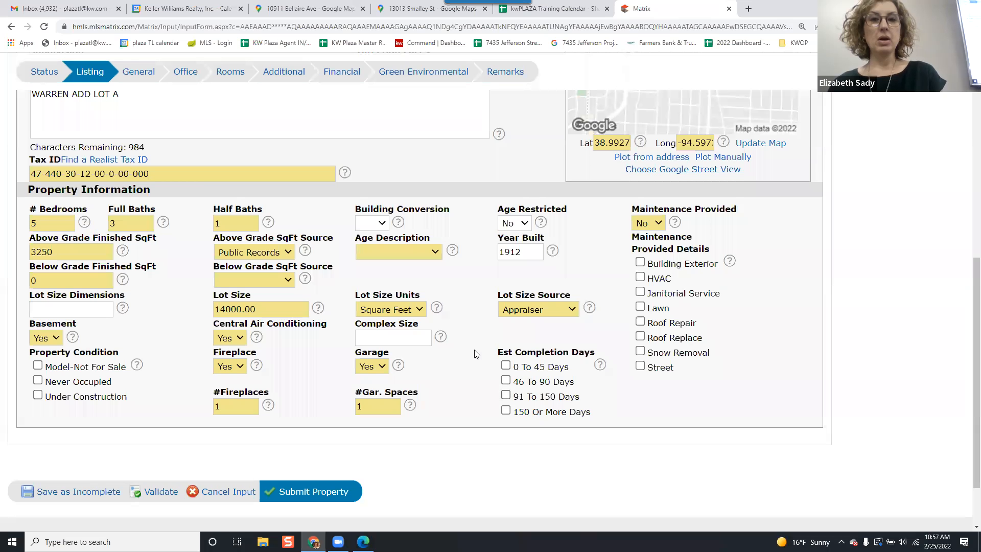
Set the Below Grade SqFt Source to Other.
{"action": "left_click", "coordinate": [254, 281]}
{"action": "left_click", "coordinate": [263, 295]}
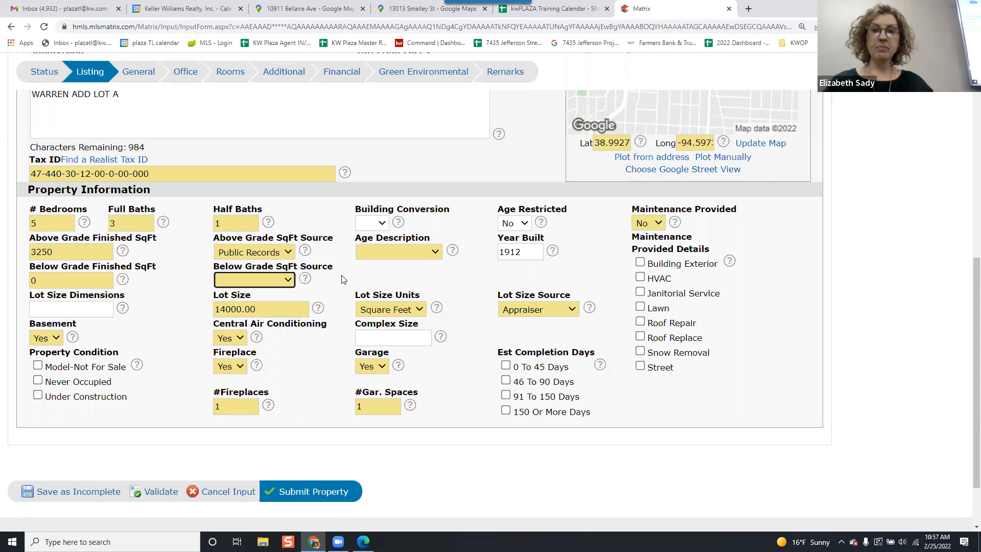
{"action": "left_click", "coordinate": [239, 286]}
{"action": "left_click", "coordinate": [239, 288]}
{"action": "left_click", "coordinate": [399, 251]}
{"action": "left_click", "coordinate": [399, 250]}
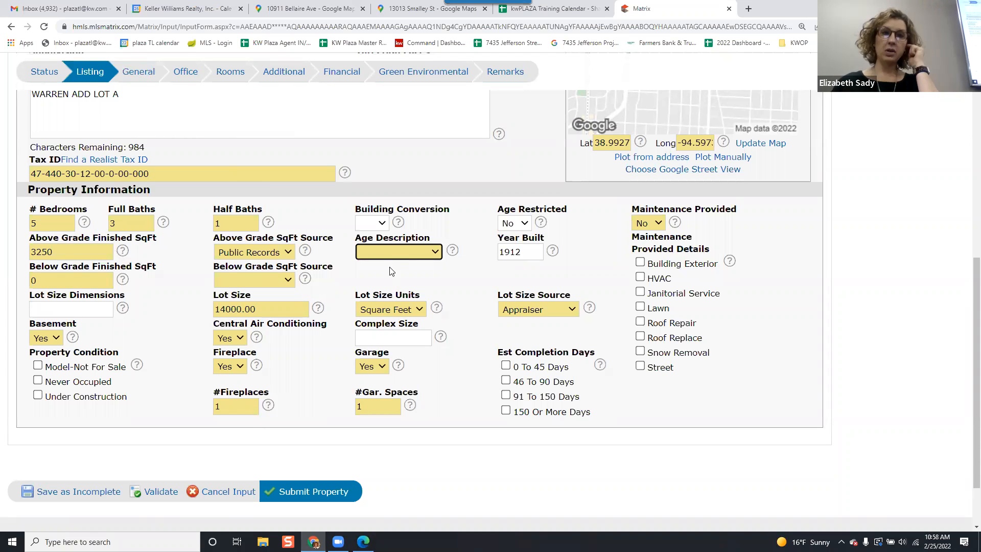
{"action": "left_click", "coordinate": [271, 280]}
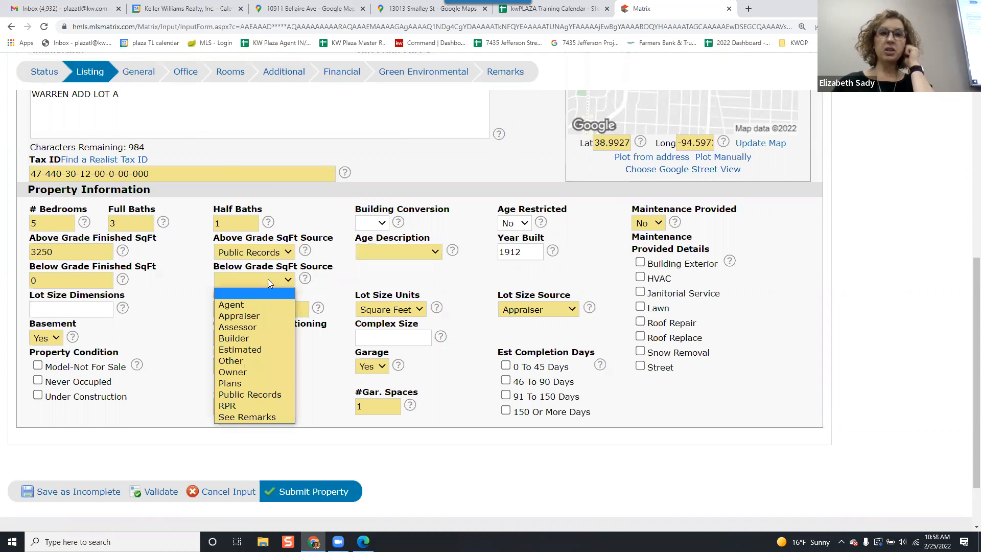
{"action": "left_click", "coordinate": [259, 360]}
Set the Age Description to 101 Years/More.
{"action": "left_click", "coordinate": [374, 253]}
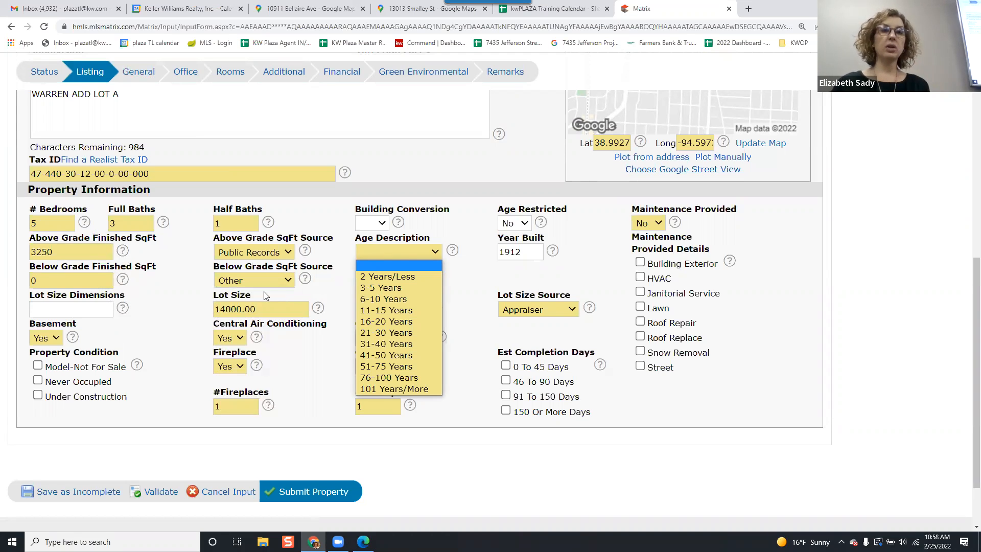
{"action": "left_click", "coordinate": [345, 253]}
{"action": "left_click", "coordinate": [402, 251]}
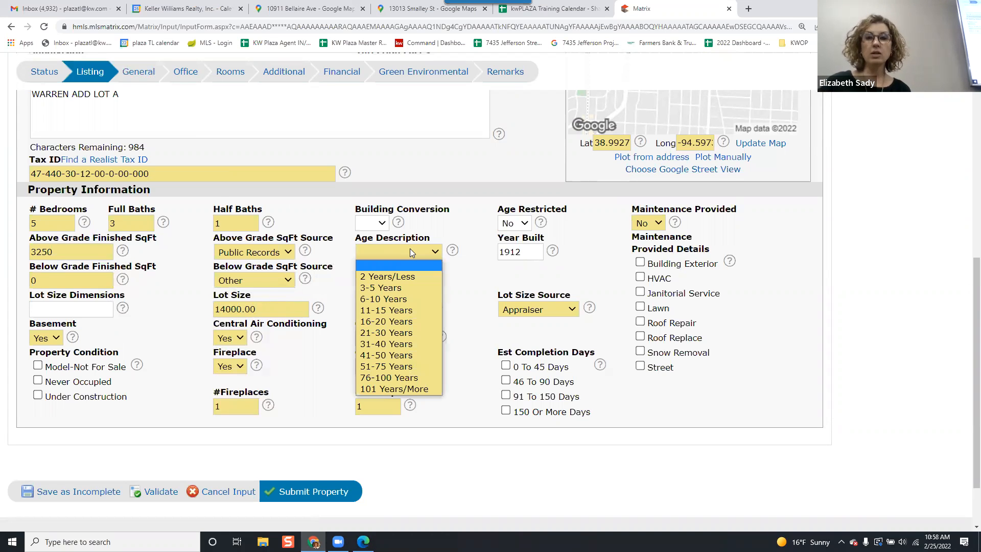
{"action": "left_click", "coordinate": [404, 389]}
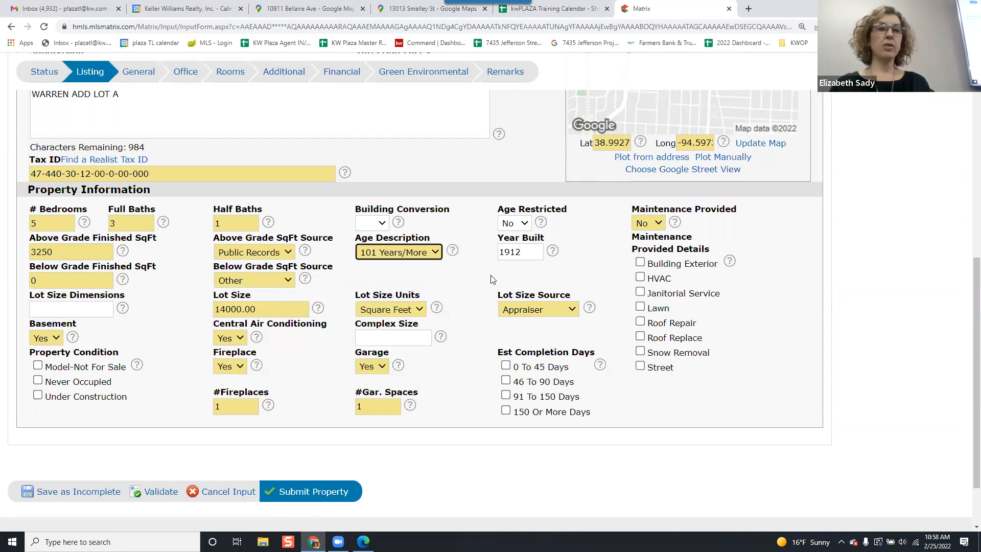
Check the Year Built entry against the year built listed in the property PDF.
{"action": "left_click", "coordinate": [515, 252]}
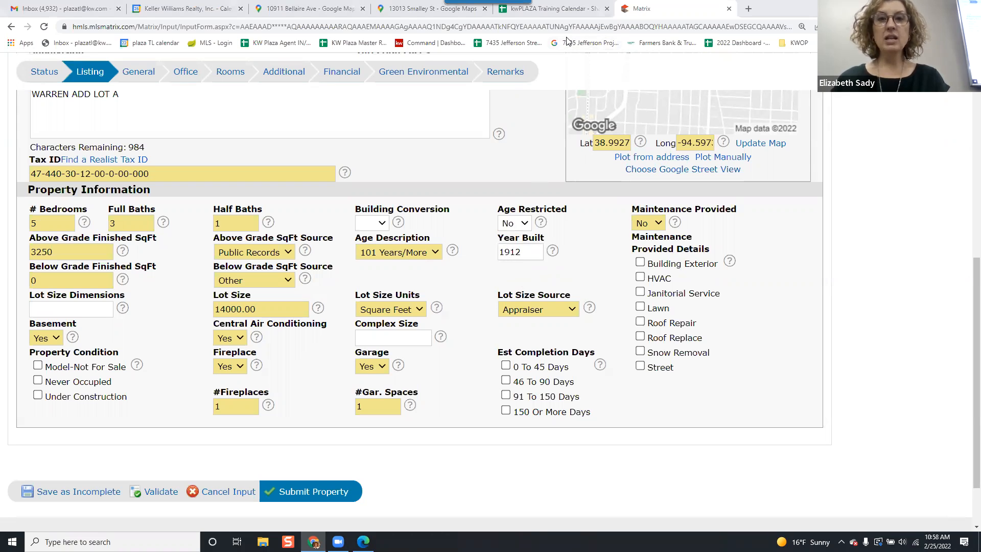
{"action": "key", "text": "alt+Tab"}
{"action": "key", "text": "Tab"}
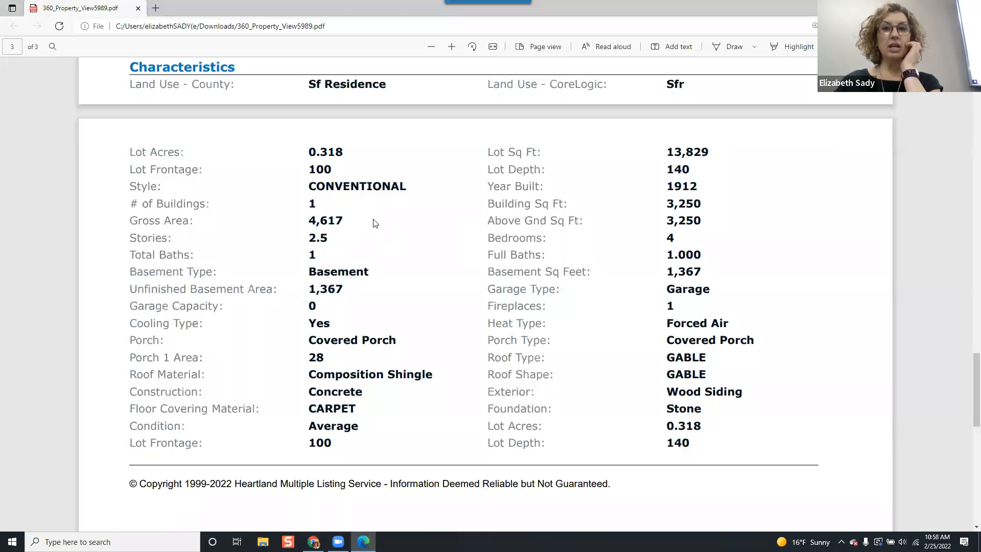
{"action": "left_click_drag", "start_coordinate": [697, 186], "coordinate": [485, 189]}
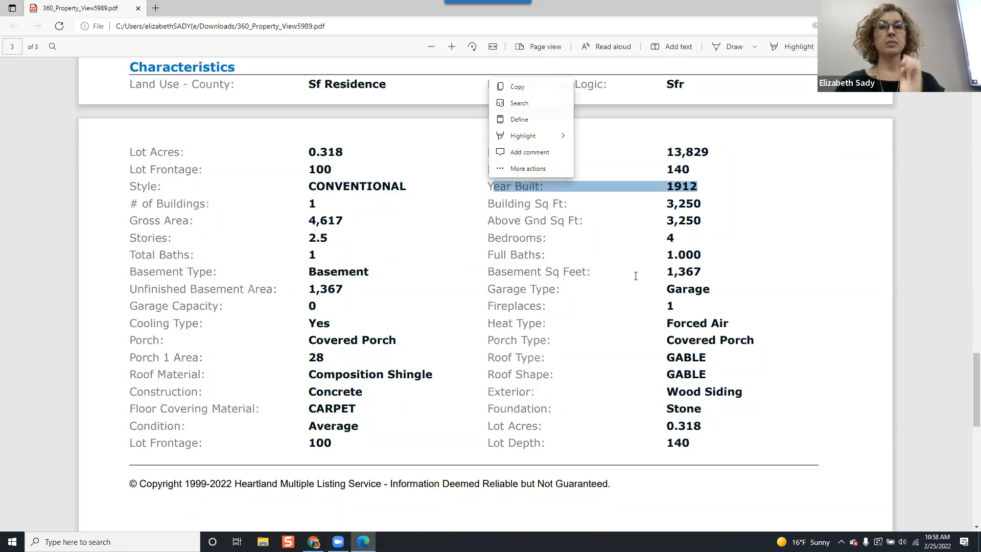
{"action": "key", "text": "alt+Tab"}
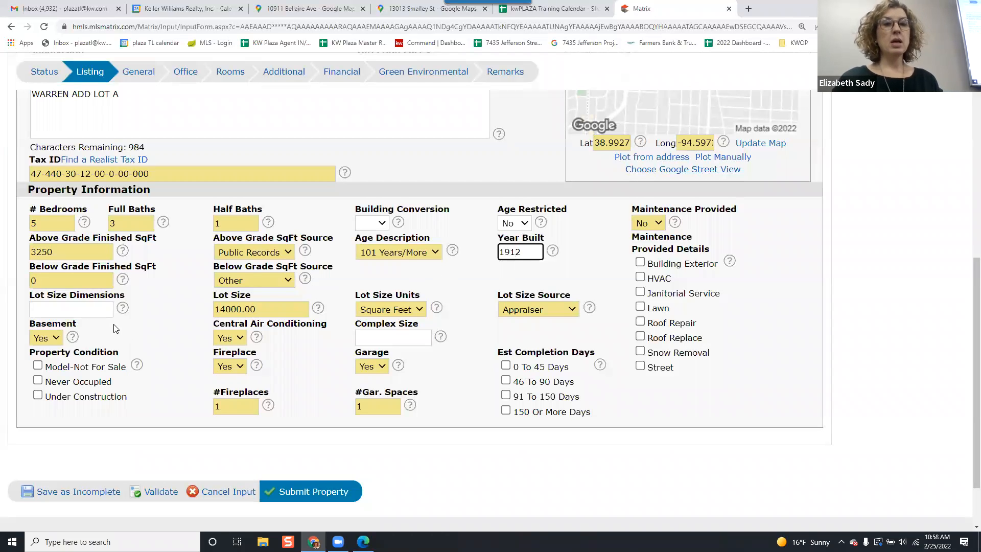
Set the Lot Size to 13829, copying the lot square footage from the property PDF.
{"action": "left_click", "coordinate": [70, 311]}
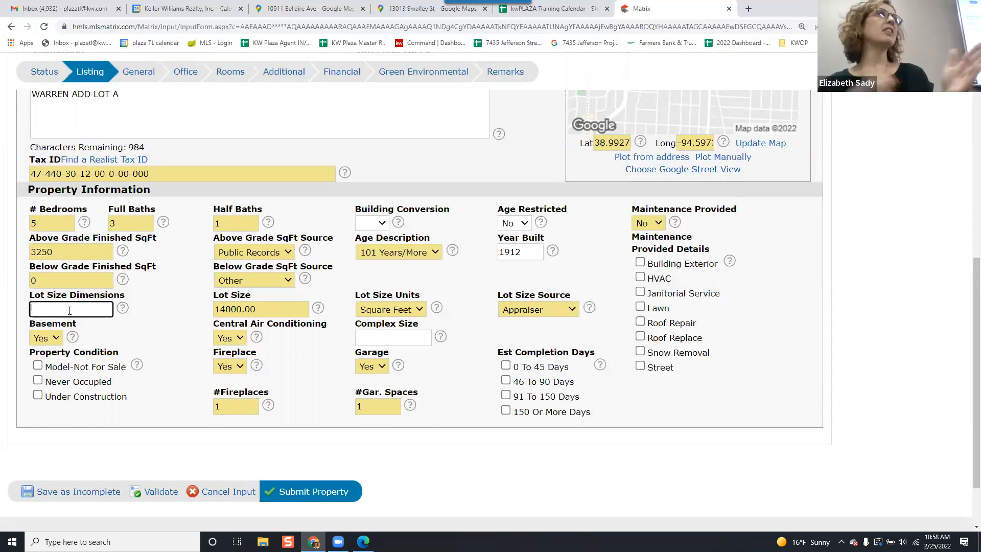
{"action": "double_click", "coordinate": [258, 309]}
{"action": "key", "text": "alt+Tab"}
{"action": "key", "text": "alt+Tab"}
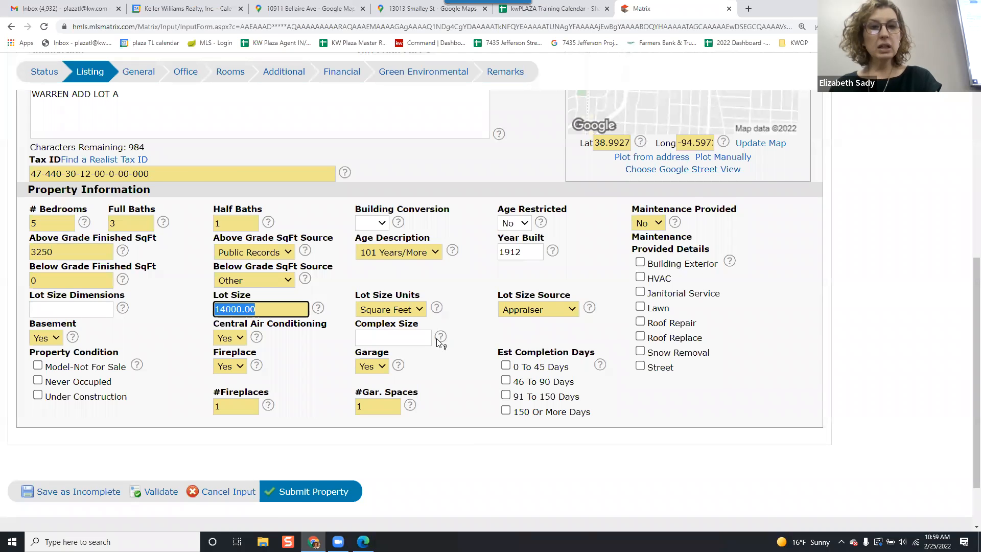
{"action": "key", "text": "alt+Tab"}
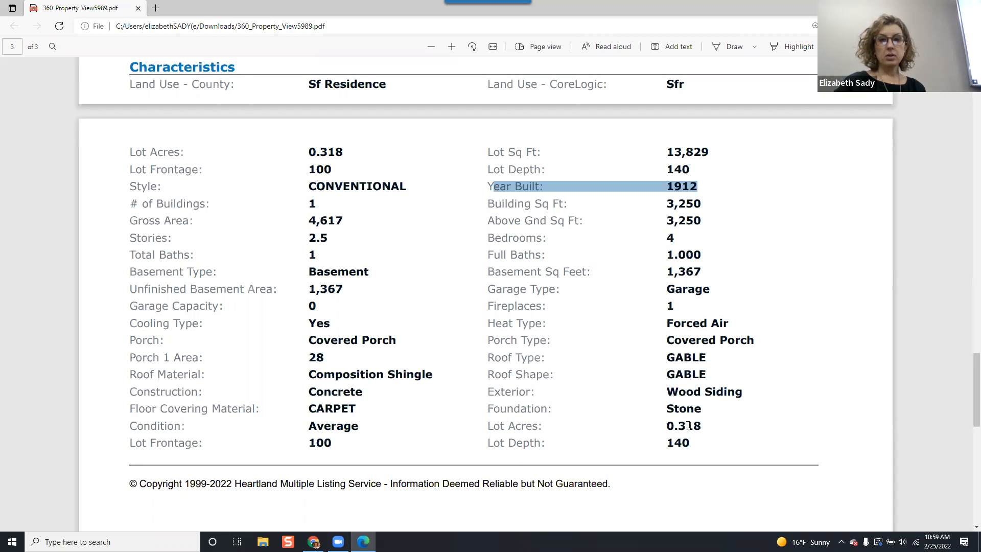
{"action": "scroll", "coordinate": [688, 427], "scroll_direction": "down", "scroll_amount": 2}
{"action": "scroll", "coordinate": [690, 373], "scroll_direction": "down", "scroll_amount": 3}
{"action": "scroll", "coordinate": [659, 366], "scroll_direction": "up", "scroll_amount": 5}
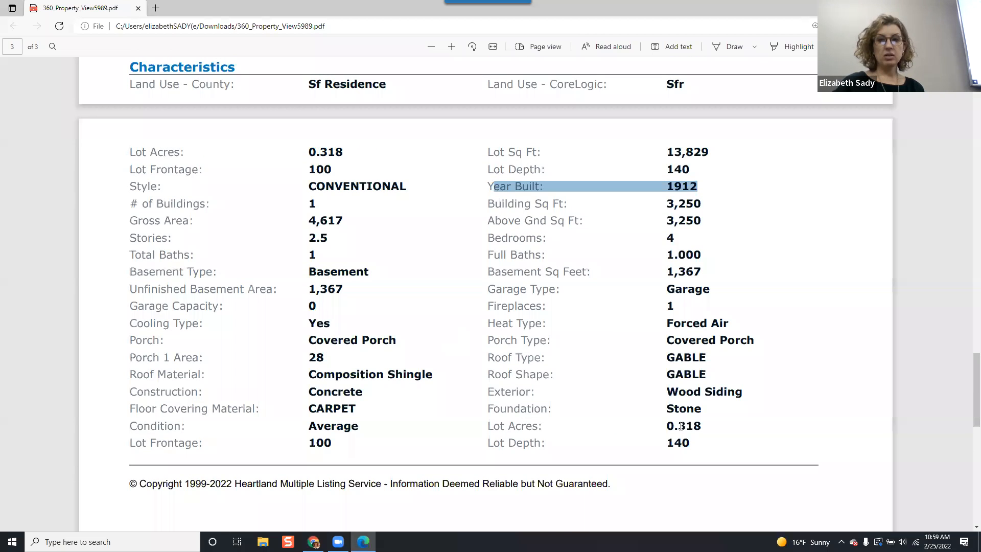
{"action": "left_click_drag", "start_coordinate": [700, 429], "coordinate": [476, 427]}
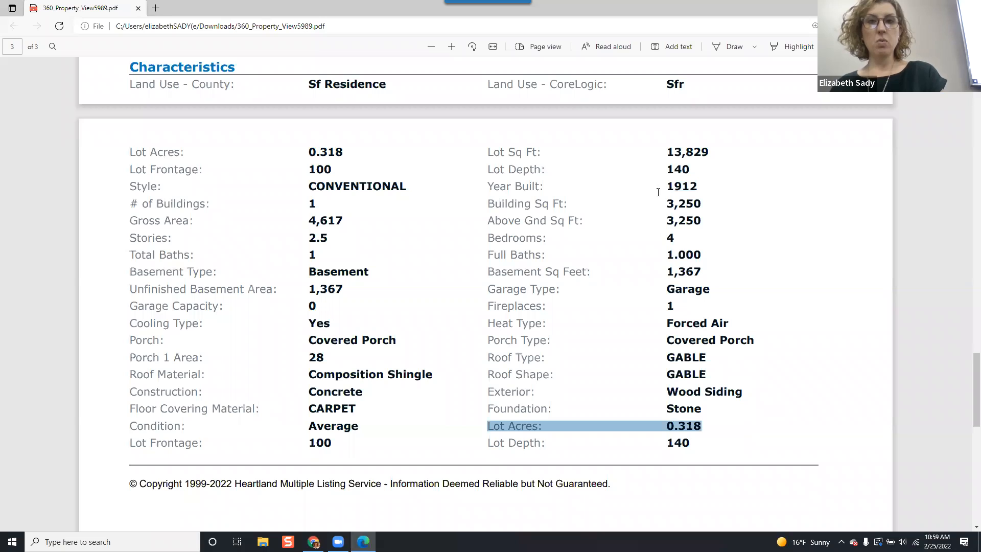
{"action": "left_click_drag", "start_coordinate": [714, 153], "coordinate": [630, 156]}
{"action": "key", "text": "ctrl+c"}
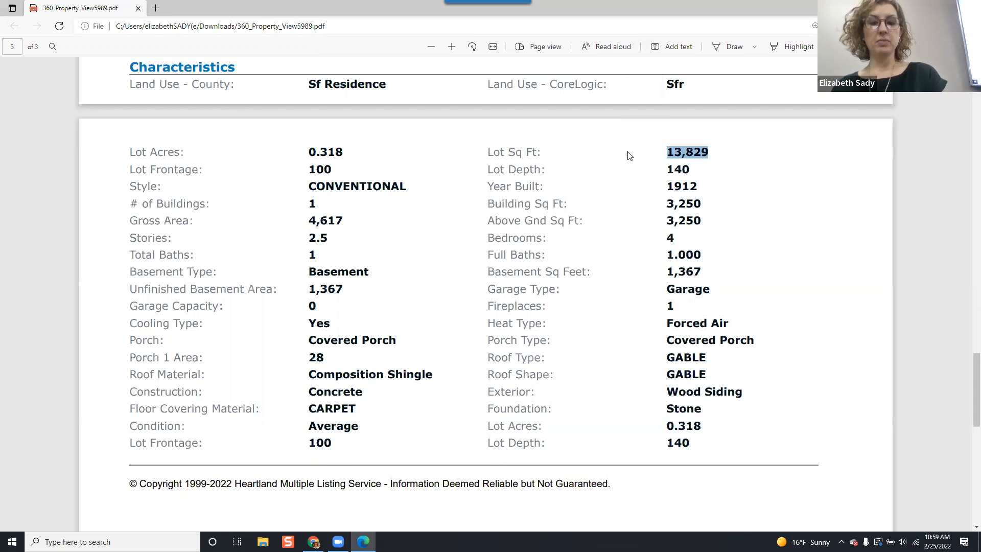
{"action": "key", "text": "alt+Tab"}
{"action": "left_click", "coordinate": [275, 309]}
{"action": "key", "text": "ctrl+v"}
{"action": "left_click_drag", "start_coordinate": [284, 309], "coordinate": [215, 307]}
{"action": "key", "text": "BackSpace"}
{"action": "key", "text": "ctrl+v"}
{"action": "key", "text": "BackSpace"}
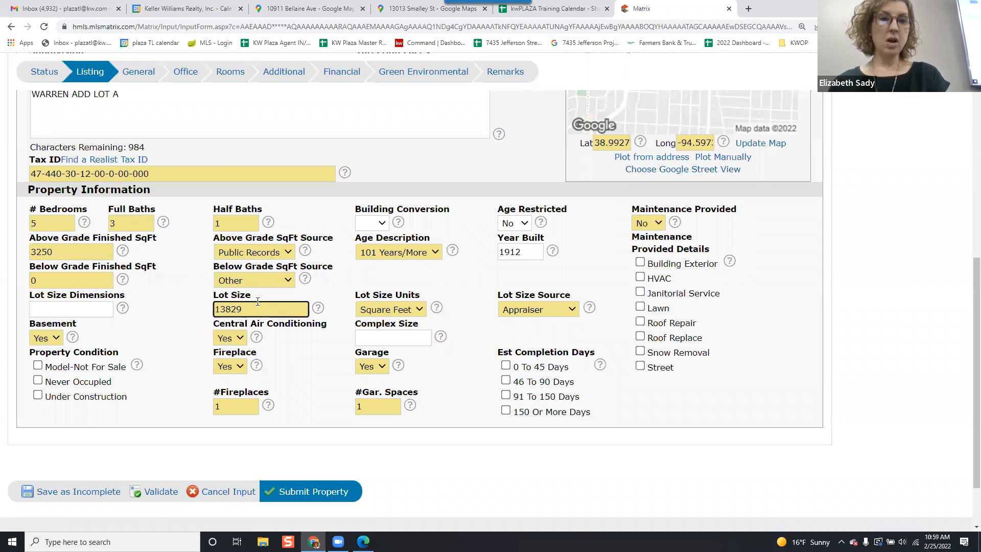
Keep Lot Size Units at Square Feet and set the Lot Size Source to Public Records.
{"action": "left_click", "coordinate": [374, 309]}
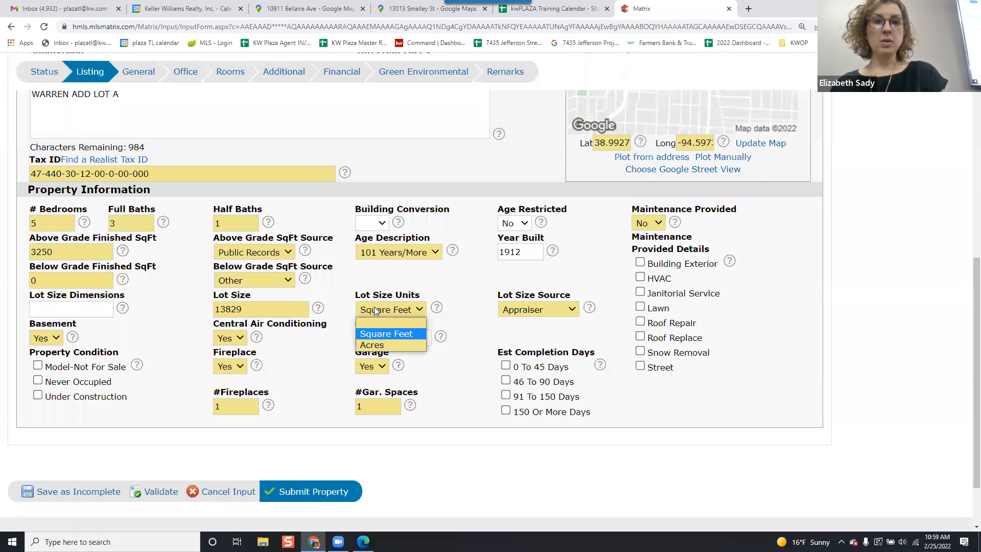
{"action": "left_click", "coordinate": [376, 310]}
{"action": "left_click", "coordinate": [535, 312]}
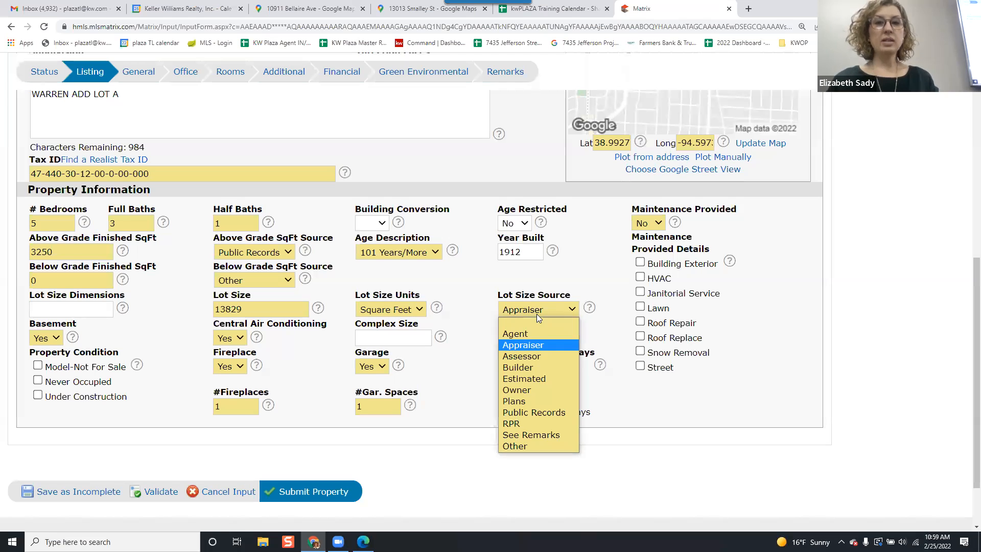
{"action": "left_click", "coordinate": [511, 413]}
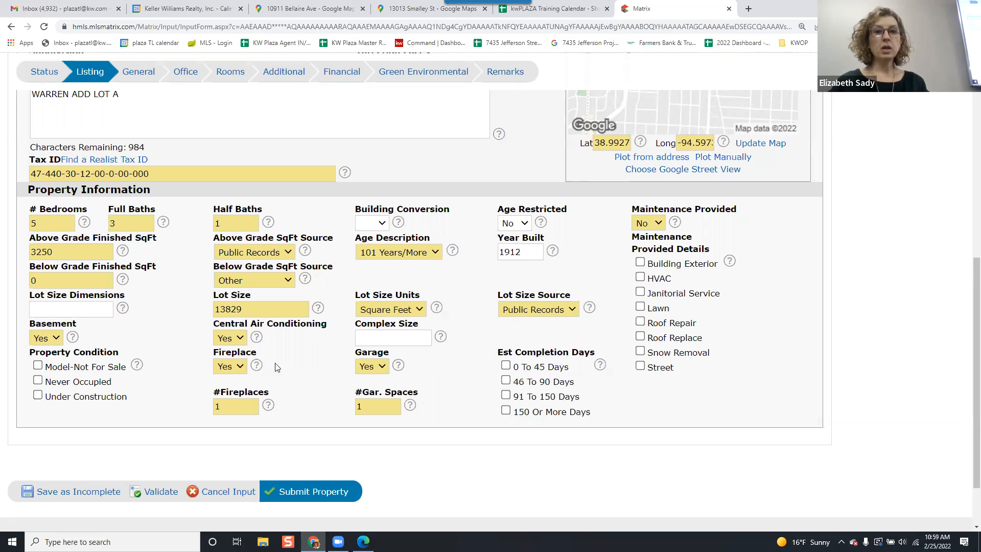
Review the Basement and #Fireplaces entries and the rest of the listing's address and property information.
{"action": "left_click", "coordinate": [57, 334]}
{"action": "left_click", "coordinate": [59, 335]}
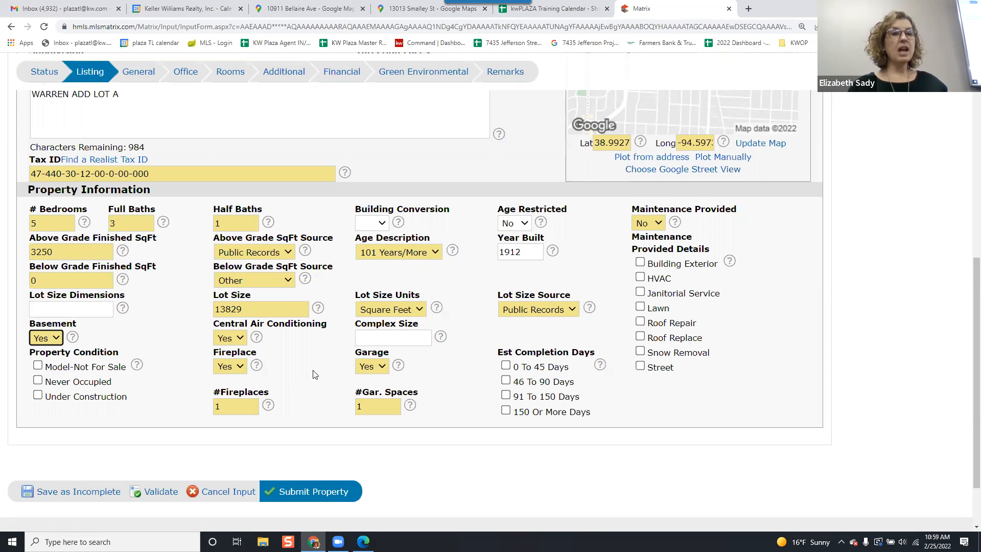
{"action": "left_click", "coordinate": [234, 406]}
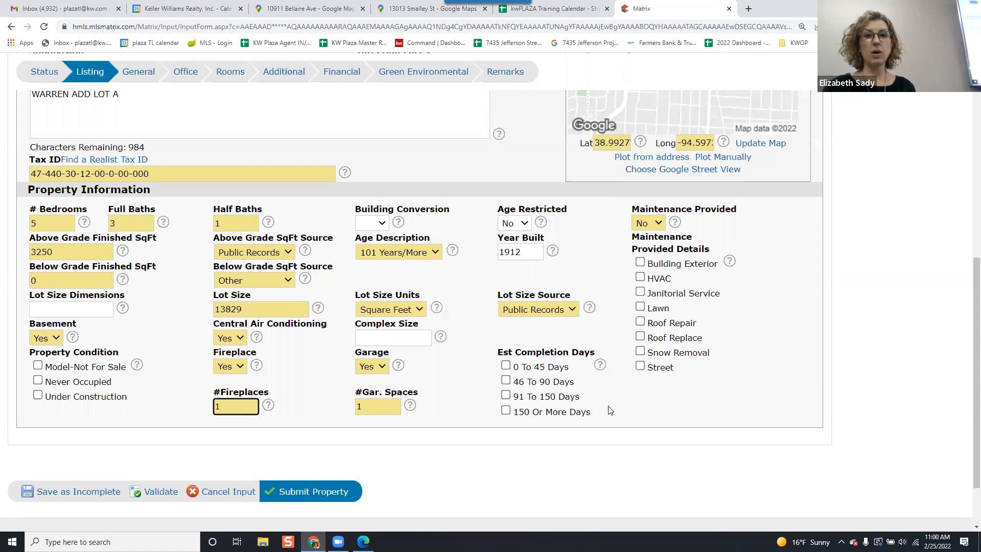
{"action": "scroll", "coordinate": [609, 410], "scroll_direction": "down", "scroll_amount": 1}
{"action": "scroll", "coordinate": [549, 357], "scroll_direction": "up", "scroll_amount": 9}
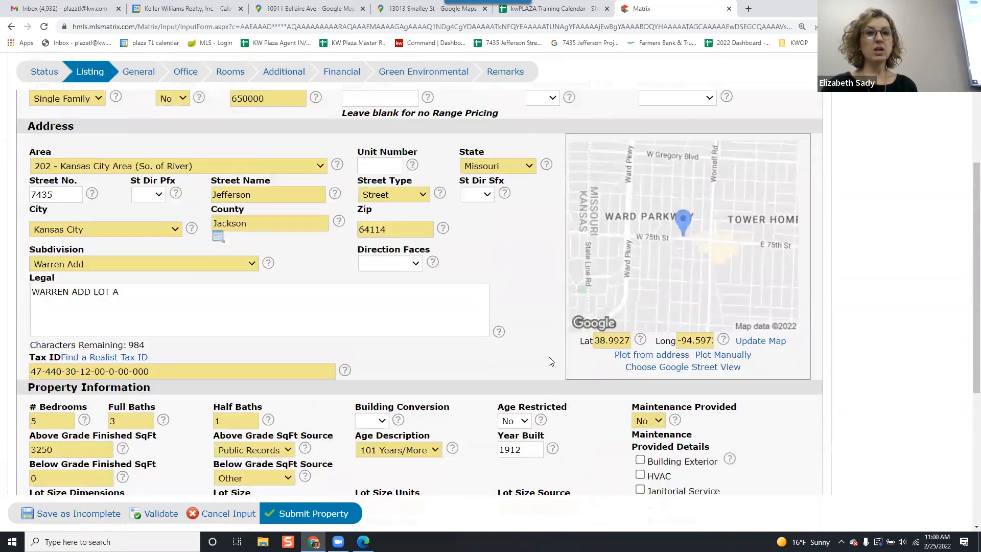
{"action": "scroll", "coordinate": [215, 175], "scroll_direction": "down", "scroll_amount": 2}
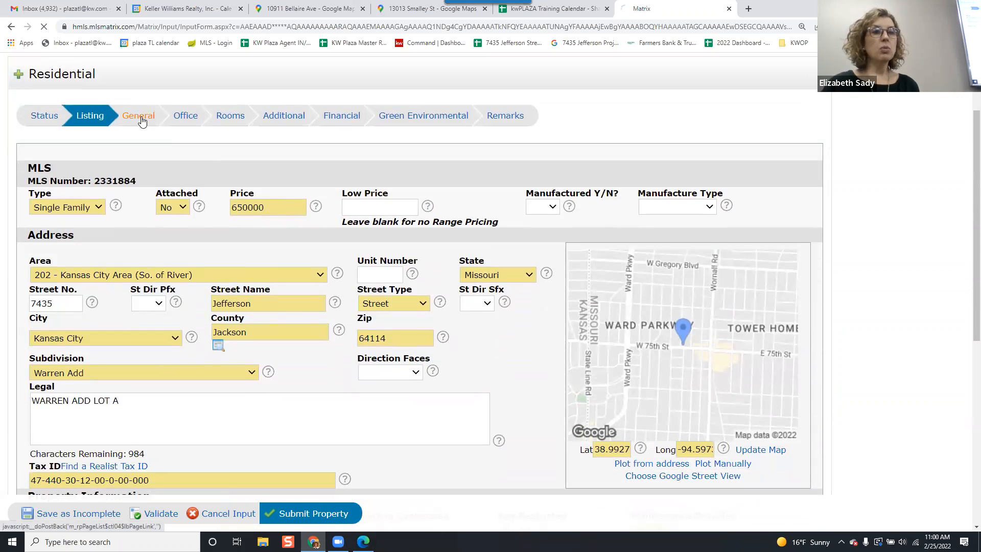
Open the General section of the listing form to review schools and general information.
{"action": "left_click", "coordinate": [139, 117]}
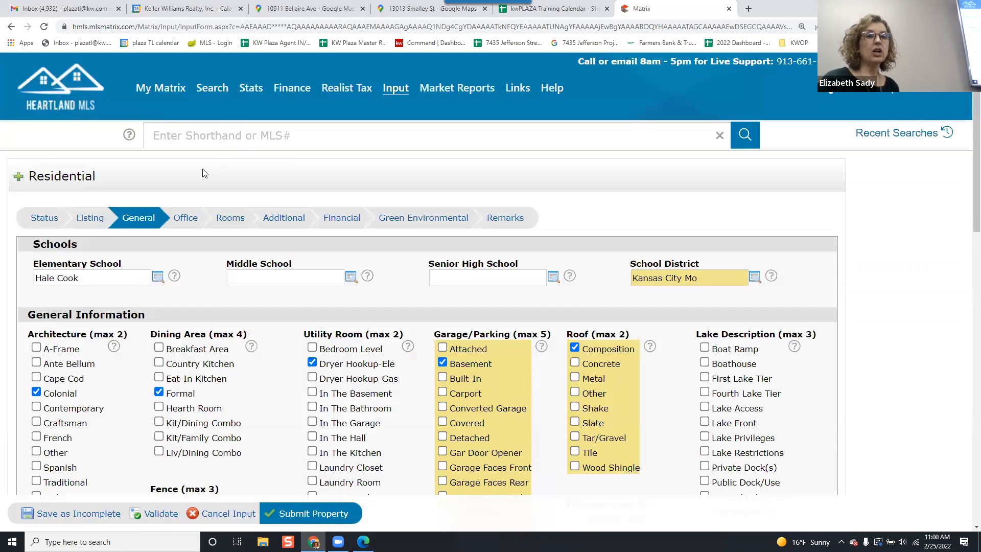
{"action": "scroll", "coordinate": [197, 176], "scroll_direction": "down", "scroll_amount": 1}
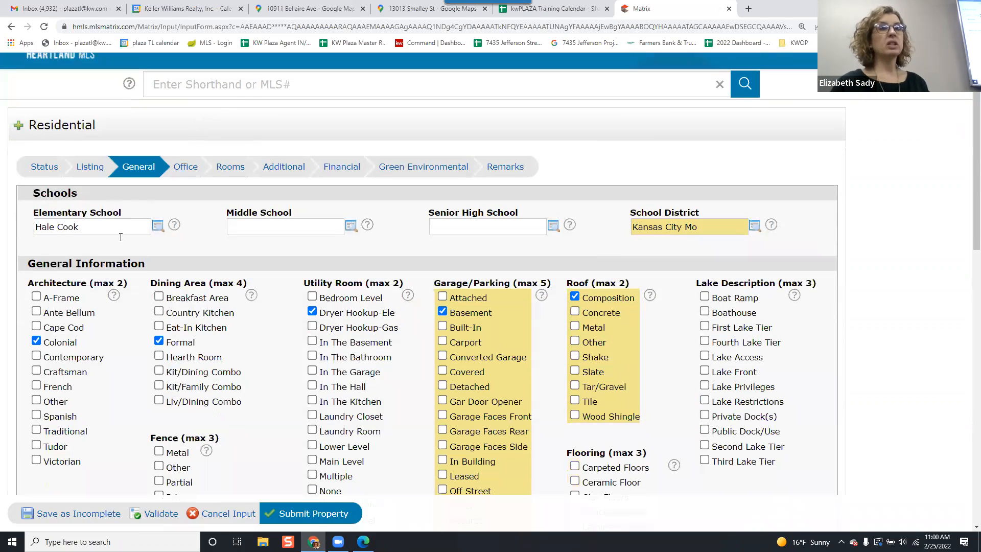
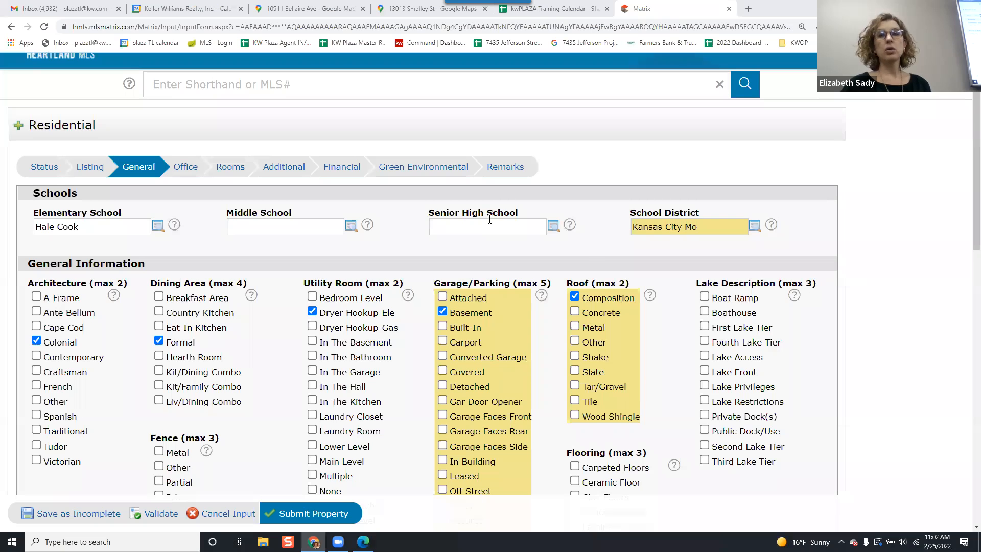
Add Eat-In Kitchen to the Dining Area selections.
{"action": "scroll", "coordinate": [489, 220], "scroll_direction": "down", "scroll_amount": 1}
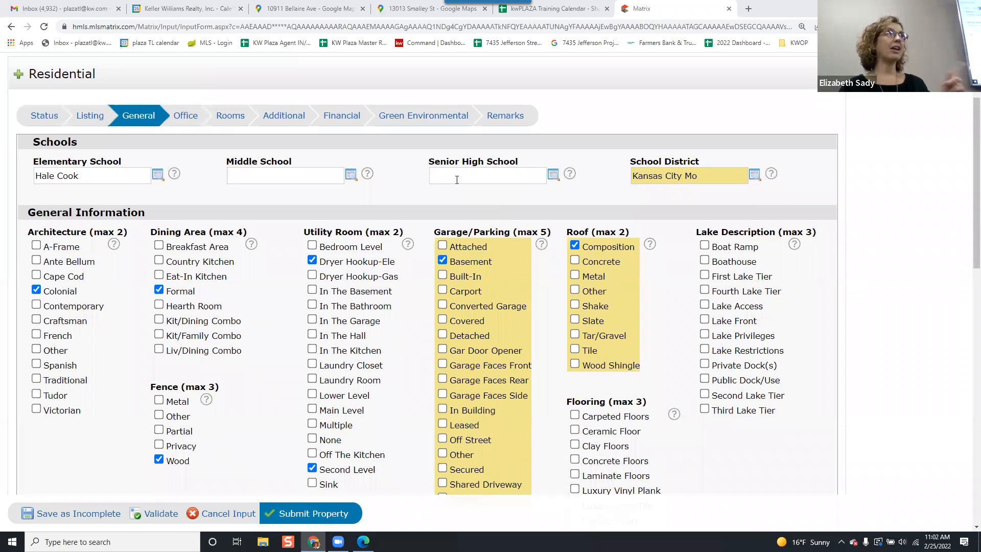
{"action": "scroll", "coordinate": [457, 180], "scroll_direction": "down", "scroll_amount": 2}
{"action": "scroll", "coordinate": [86, 195], "scroll_direction": "up", "scroll_amount": 2}
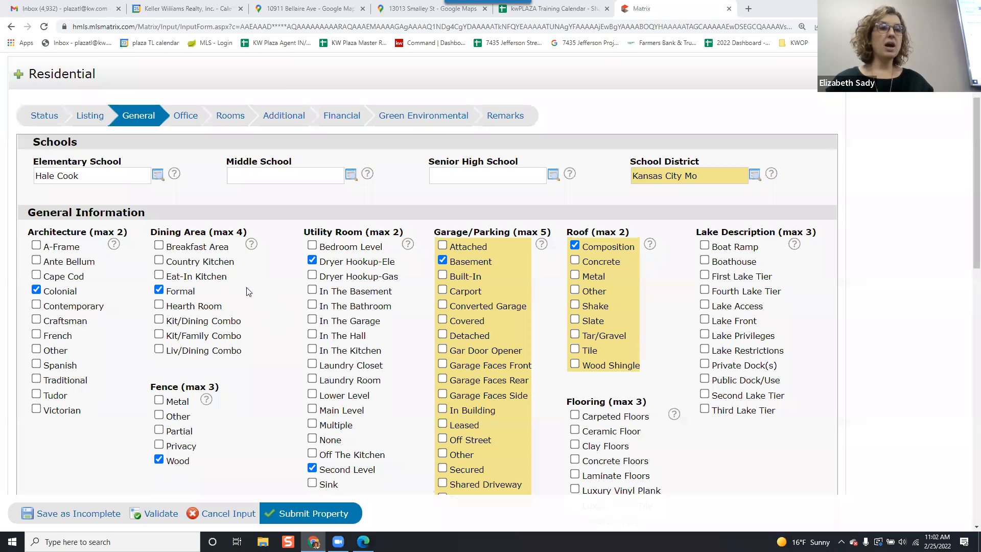
{"action": "left_click", "coordinate": [159, 275]}
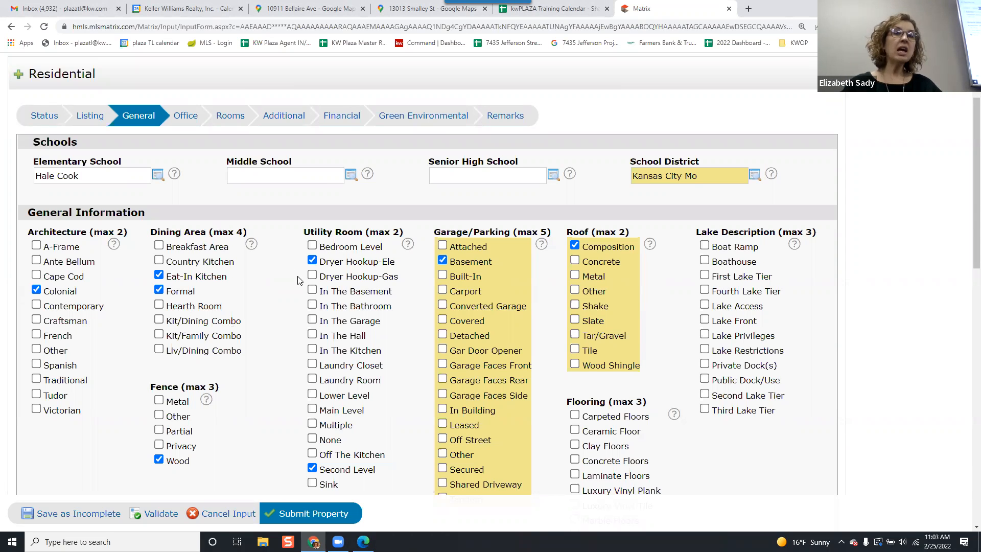
Change the Utility Room selections to Bedroom Level and Laundry Room, clearing Dryer Hookup-Ele and Second Level.
{"action": "scroll", "coordinate": [285, 267], "scroll_direction": "down", "scroll_amount": 1}
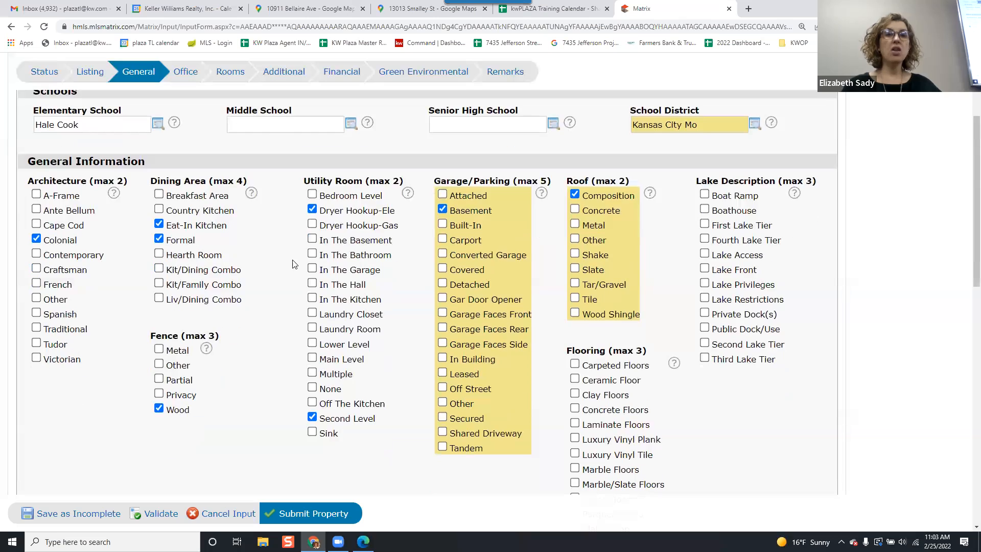
{"action": "left_click", "coordinate": [312, 209]}
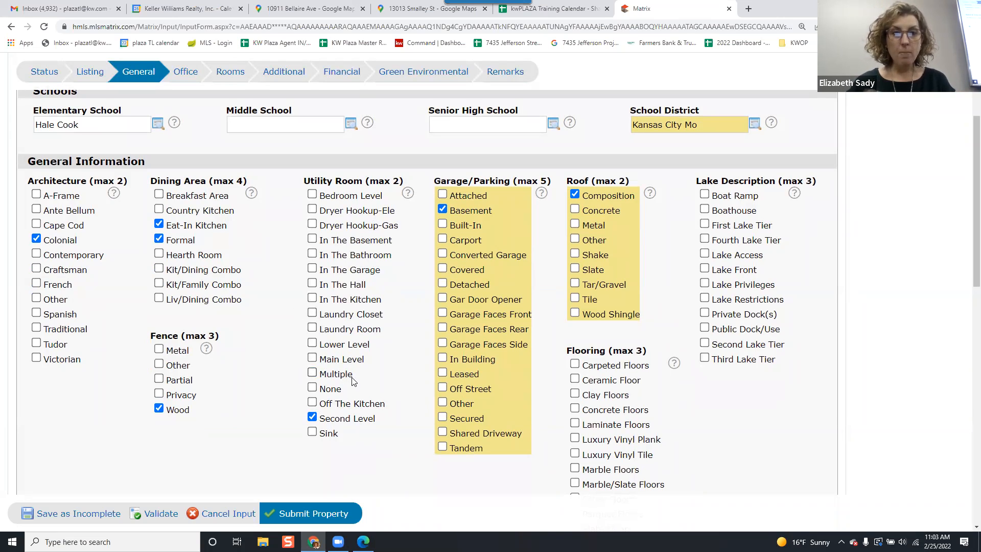
{"action": "left_click", "coordinate": [312, 328]}
{"action": "left_click", "coordinate": [312, 194]}
{"action": "left_click", "coordinate": [312, 417]}
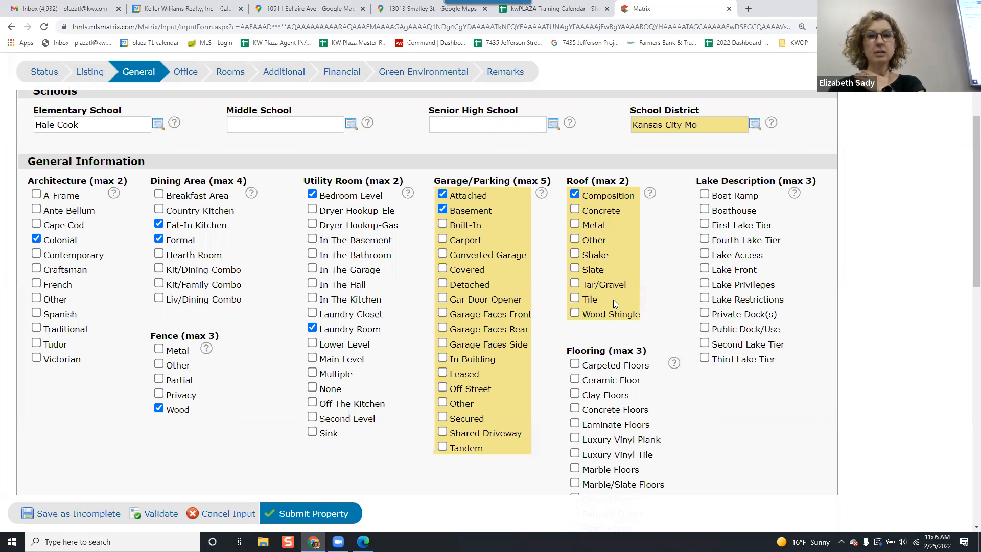
Add Carpeted Floors and Tile Floors to the Flooring selections.
{"action": "scroll", "coordinate": [613, 300], "scroll_direction": "down", "scroll_amount": 3}
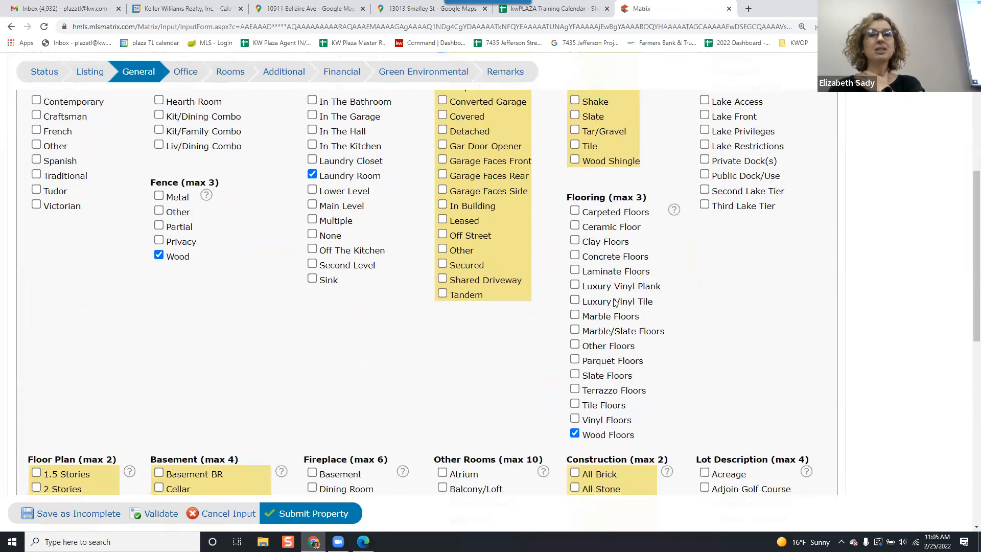
{"action": "left_click", "coordinate": [575, 211]}
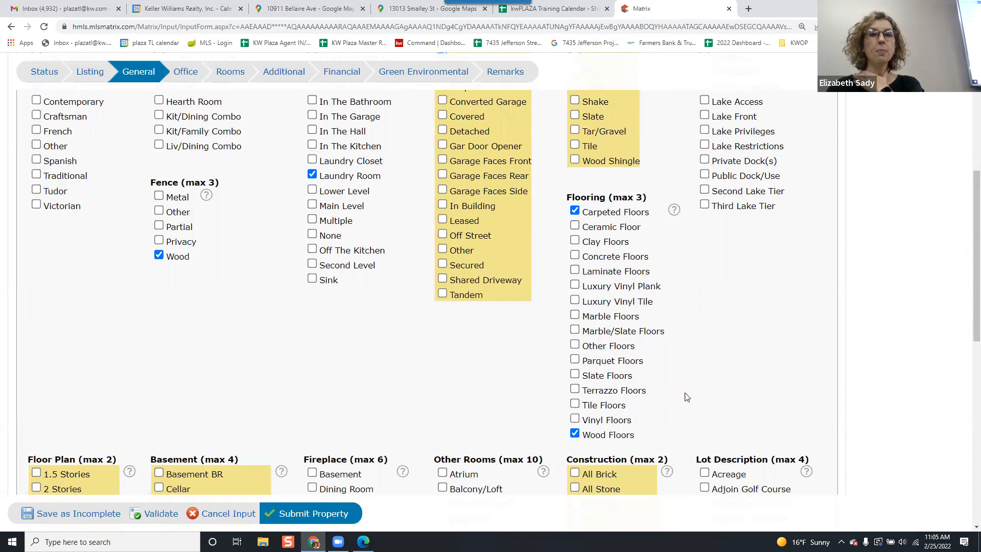
{"action": "left_click", "coordinate": [575, 404]}
Review the Floor Plan, Basement, Fireplace and Other Rooms selections and add Entry to Other Rooms.
{"action": "scroll", "coordinate": [741, 382], "scroll_direction": "up", "scroll_amount": 1}
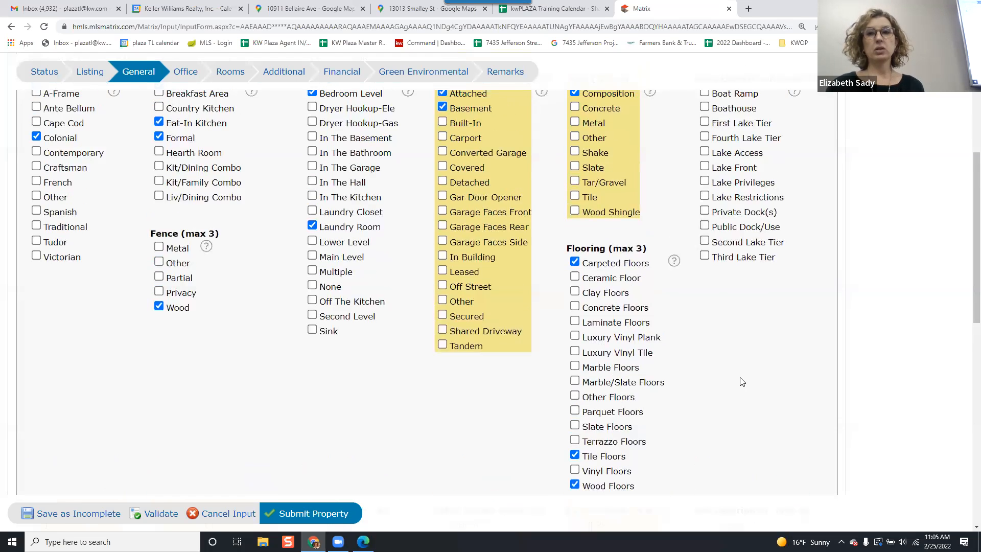
{"action": "scroll", "coordinate": [741, 383], "scroll_direction": "up", "scroll_amount": 1}
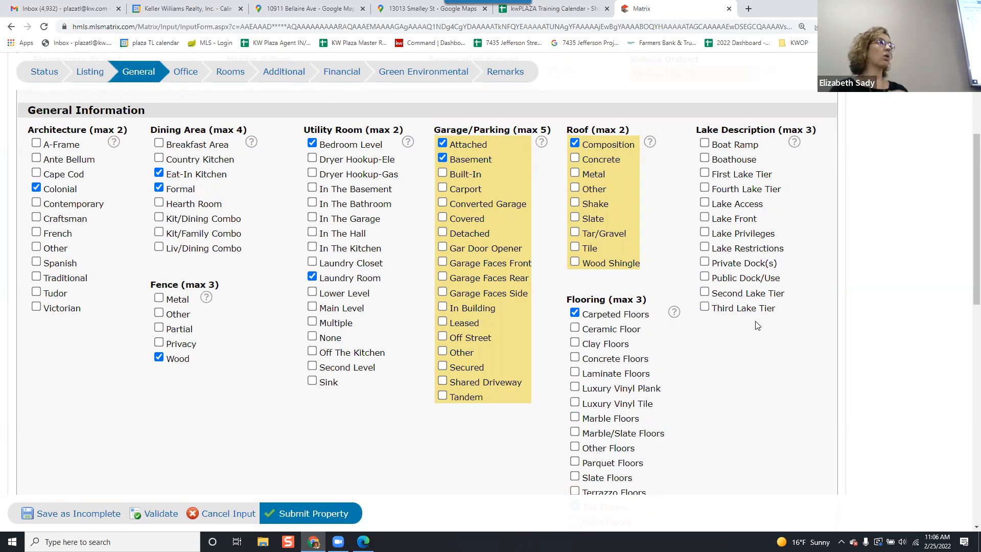
{"action": "scroll", "coordinate": [753, 322], "scroll_direction": "down", "scroll_amount": 2}
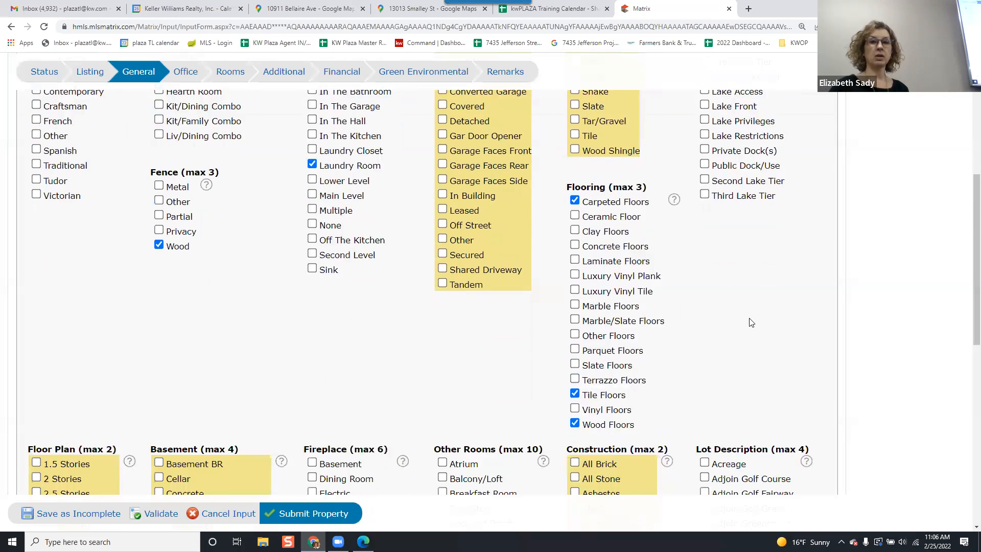
{"action": "scroll", "coordinate": [753, 322], "scroll_direction": "down", "scroll_amount": 5}
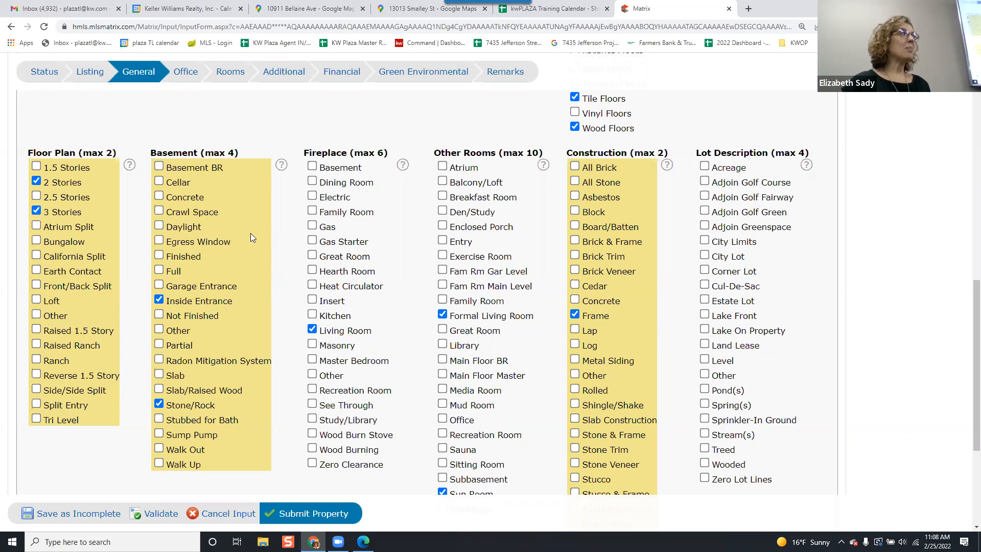
{"action": "scroll", "coordinate": [251, 236], "scroll_direction": "down", "scroll_amount": 1}
{"action": "scroll", "coordinate": [250, 236], "scroll_direction": "up", "scroll_amount": 1}
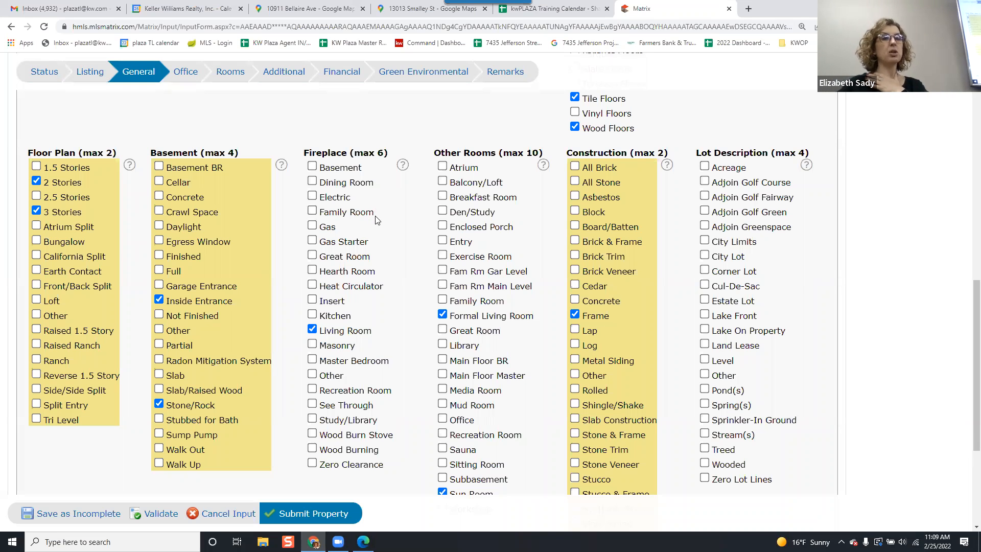
{"action": "scroll", "coordinate": [376, 219], "scroll_direction": "down", "scroll_amount": 1}
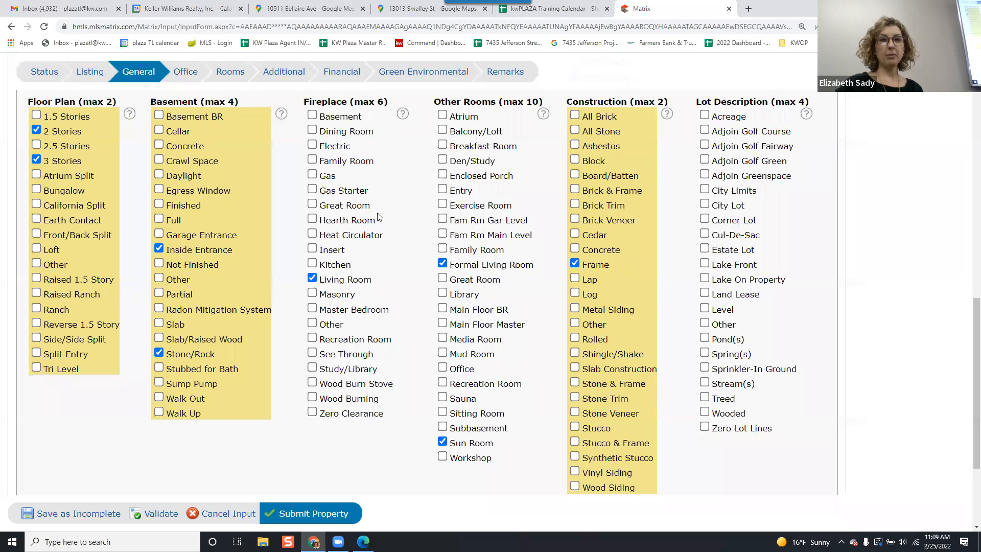
{"action": "scroll", "coordinate": [378, 217], "scroll_direction": "up", "scroll_amount": 1}
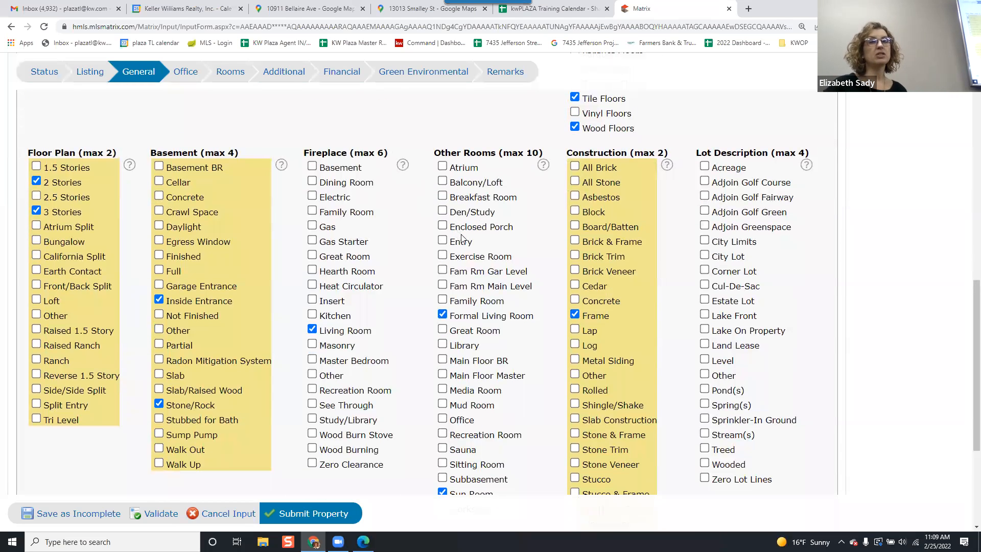
{"action": "left_click", "coordinate": [444, 241]}
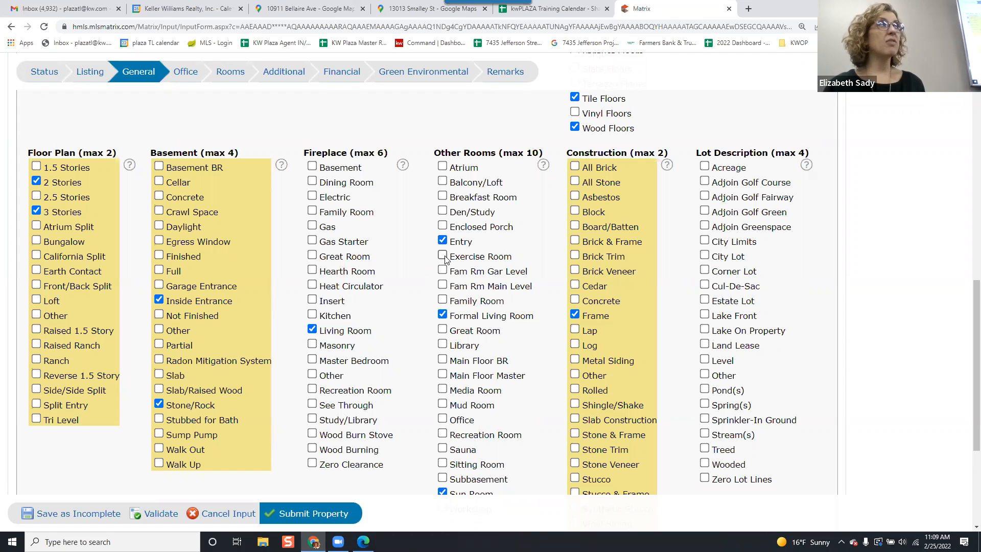
Set the Lot Description to Corner Lot.
{"action": "scroll", "coordinate": [452, 260], "scroll_direction": "down", "scroll_amount": 1}
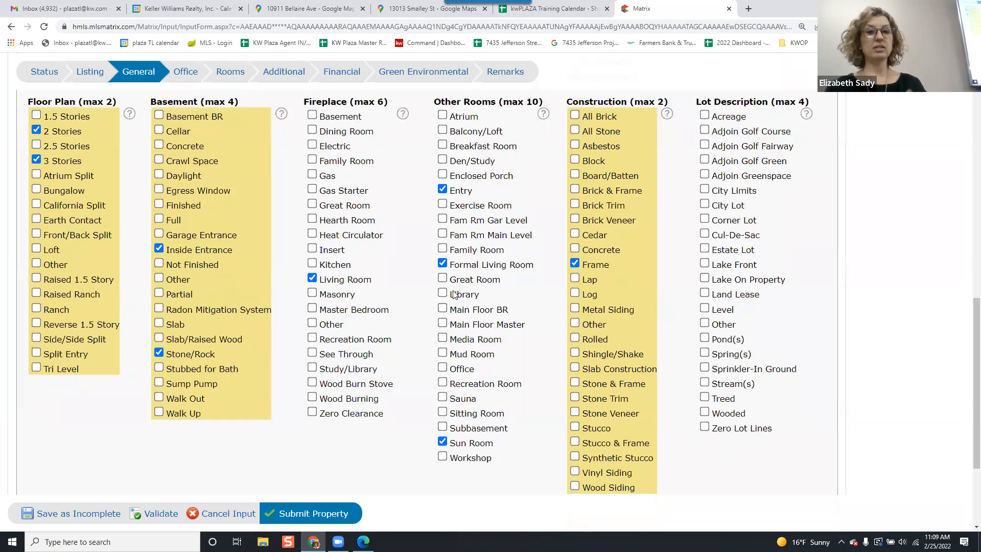
{"action": "scroll", "coordinate": [447, 317], "scroll_direction": "down", "scroll_amount": 1}
{"action": "scroll", "coordinate": [438, 340], "scroll_direction": "up", "scroll_amount": 1}
{"action": "scroll", "coordinate": [438, 339], "scroll_direction": "up", "scroll_amount": 2}
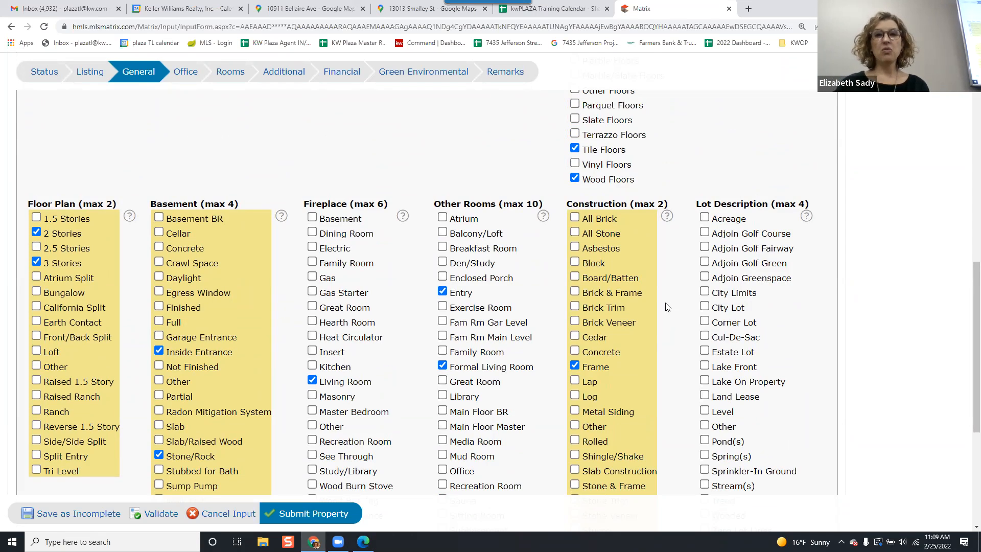
{"action": "scroll", "coordinate": [665, 245], "scroll_direction": "down", "scroll_amount": 1}
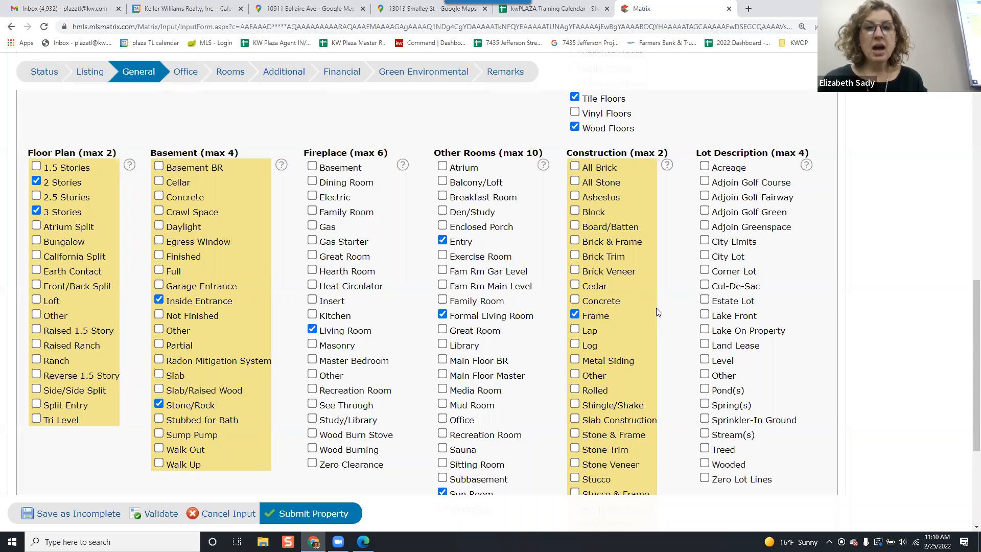
{"action": "scroll", "coordinate": [656, 309], "scroll_direction": "down", "scroll_amount": 2}
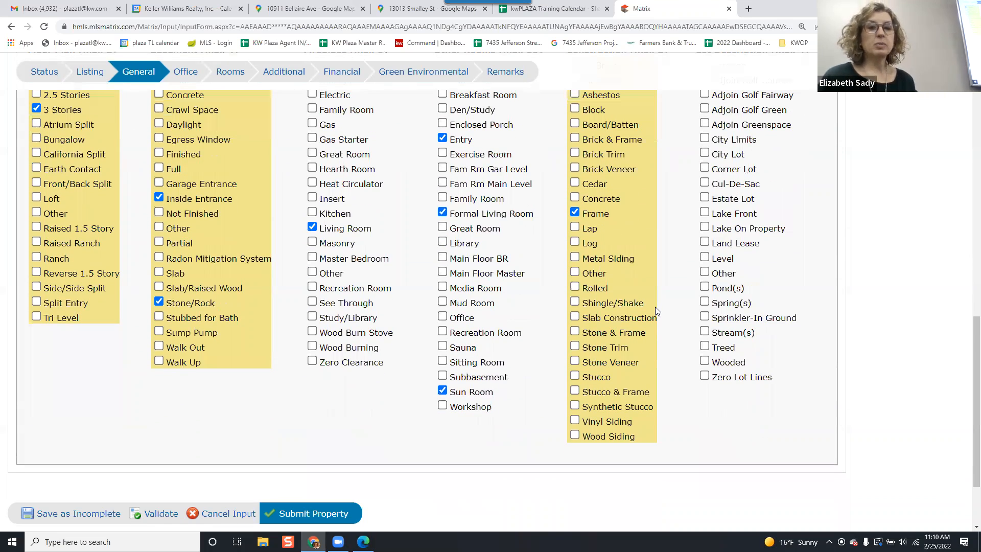
{"action": "scroll", "coordinate": [650, 306], "scroll_direction": "up", "scroll_amount": 1}
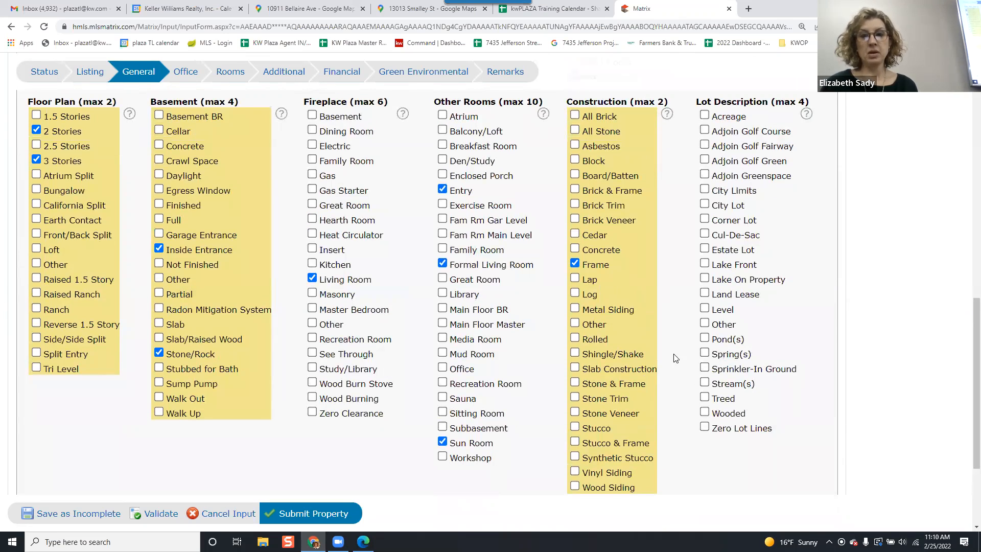
{"action": "scroll", "coordinate": [688, 220], "scroll_direction": "up", "scroll_amount": 2}
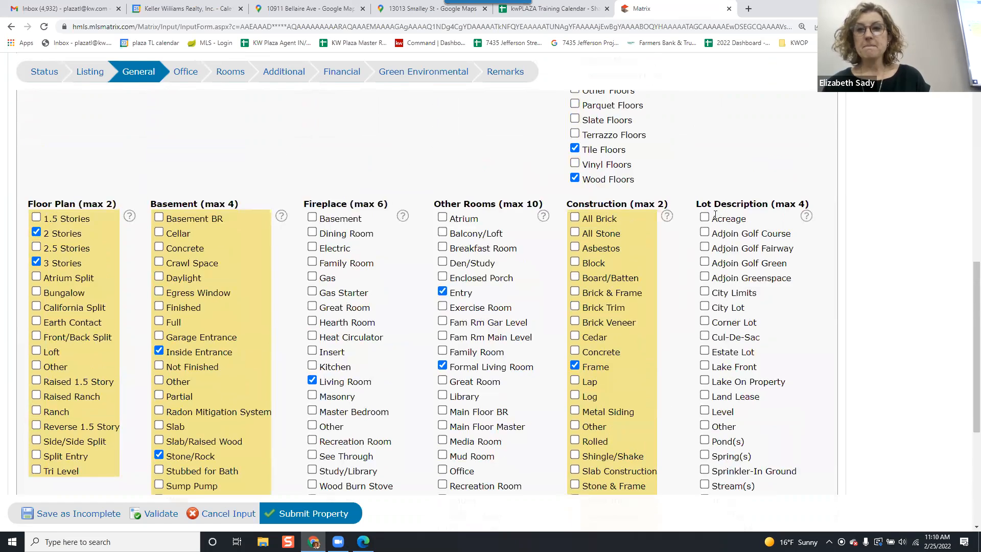
{"action": "scroll", "coordinate": [735, 168], "scroll_direction": "down", "scroll_amount": 1}
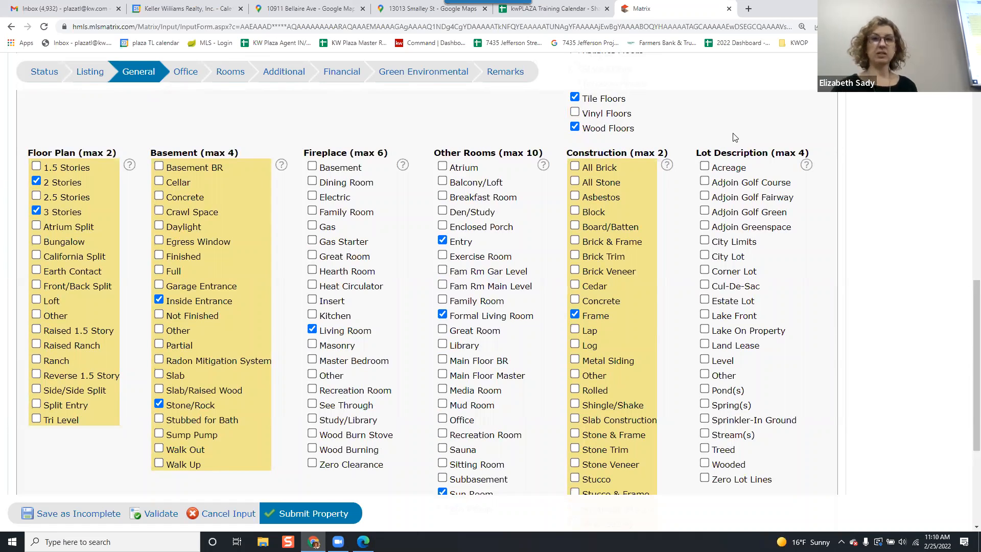
{"action": "left_click", "coordinate": [712, 259]}
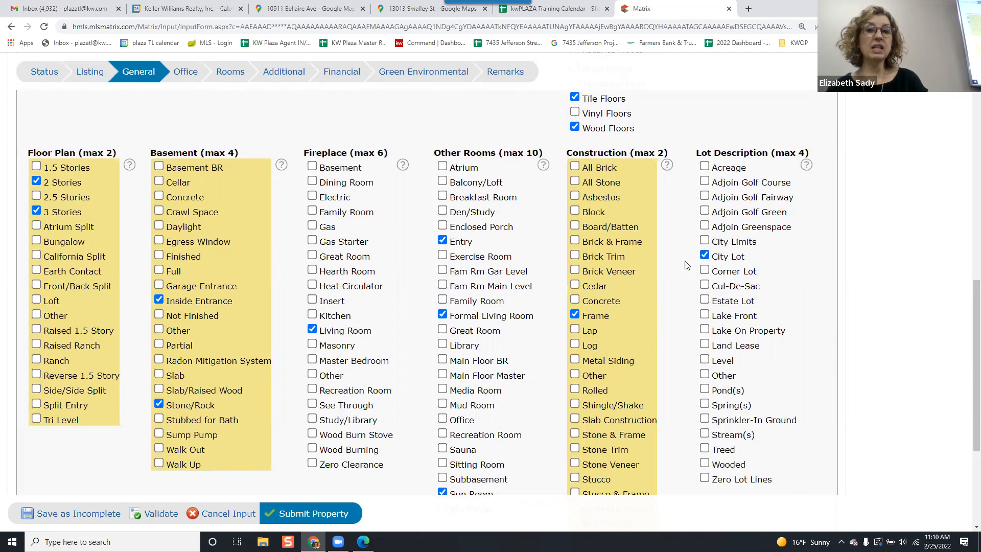
{"action": "left_click", "coordinate": [705, 271]}
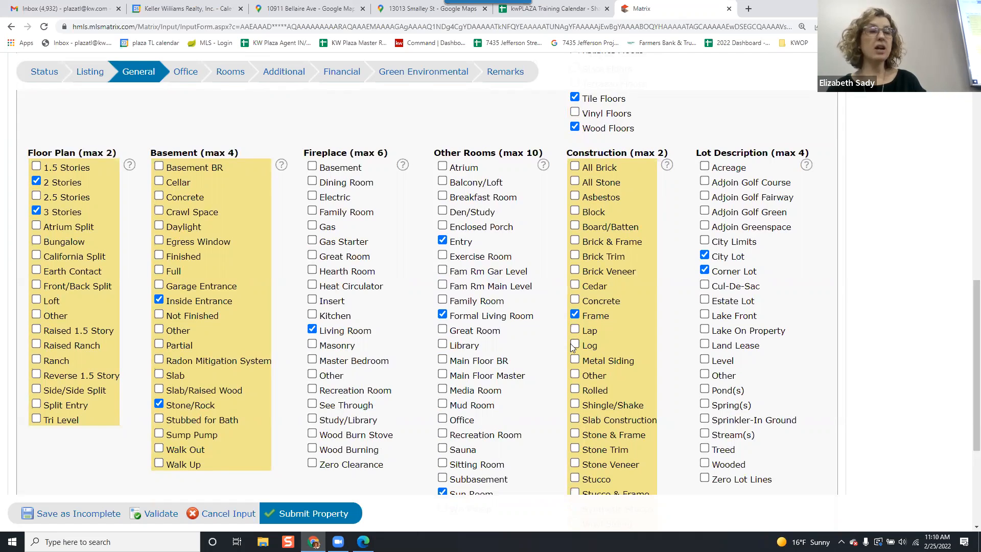
{"action": "left_click", "coordinate": [705, 257]}
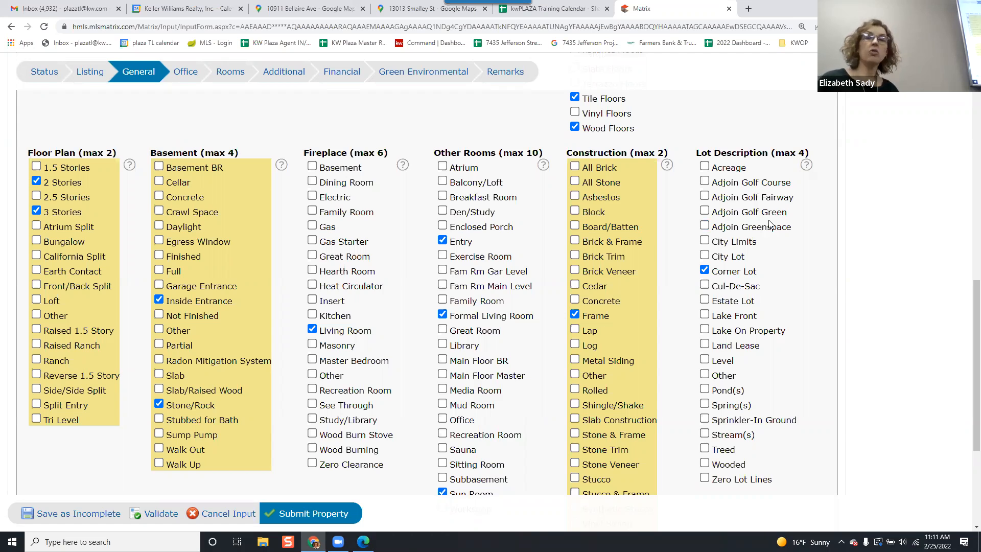
Open the Office section of the listing form.
{"action": "scroll", "coordinate": [769, 224], "scroll_direction": "down", "scroll_amount": 2}
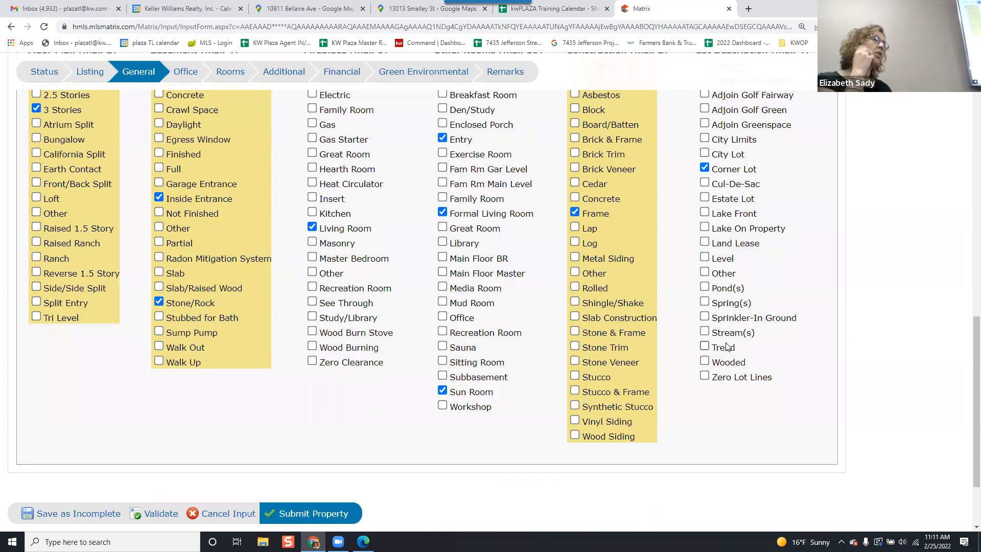
{"action": "scroll", "coordinate": [727, 347], "scroll_direction": "down", "scroll_amount": 2}
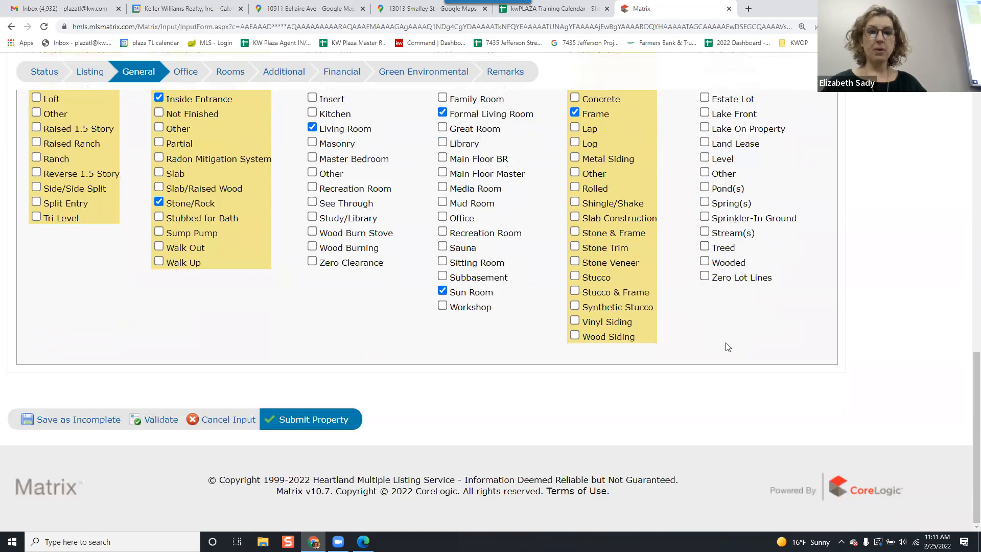
{"action": "scroll", "coordinate": [727, 347], "scroll_direction": "up", "scroll_amount": 15}
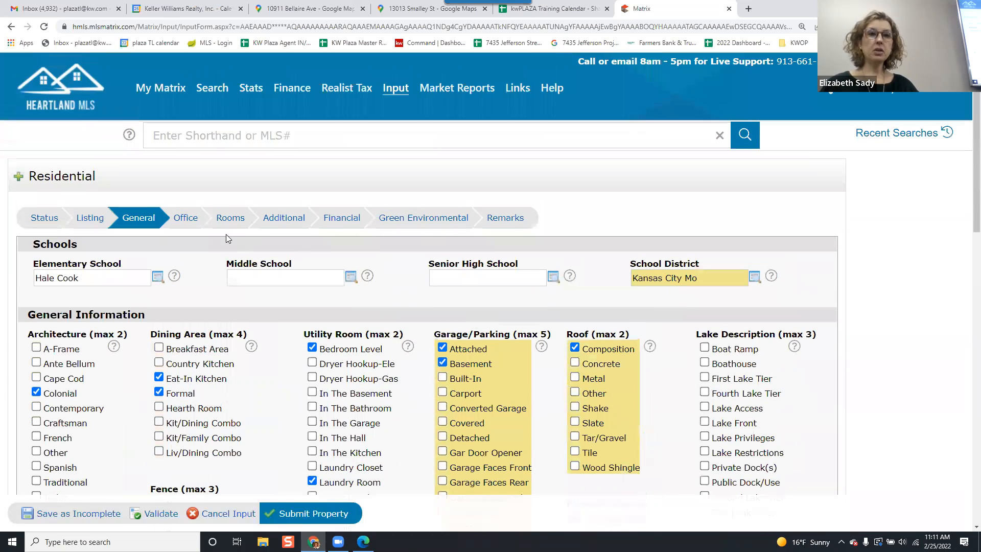
{"action": "left_click", "coordinate": [190, 220]}
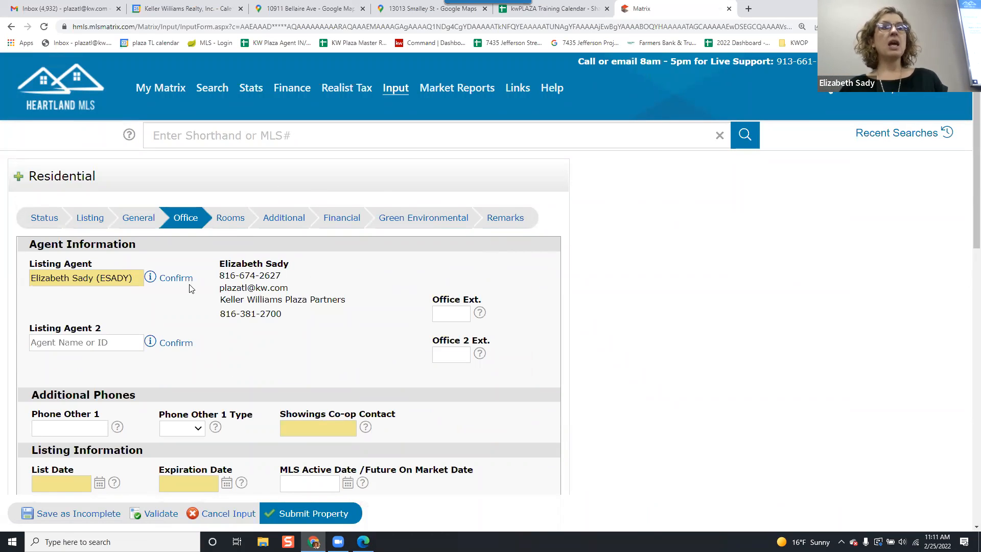
Review the Listing Agent entry and view the help for the Listing Agent 2 field.
{"action": "left_click", "coordinate": [51, 279]}
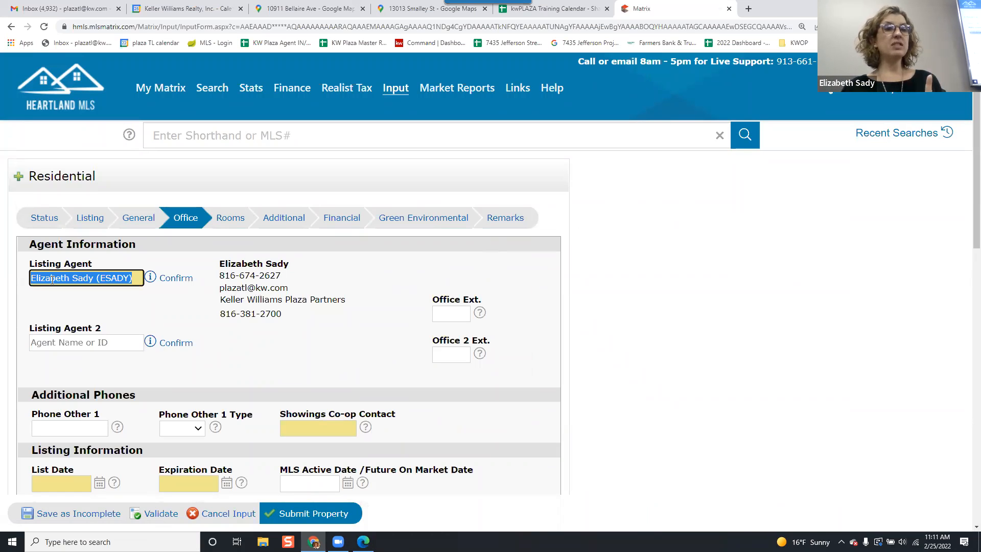
{"action": "left_click", "coordinate": [182, 286]}
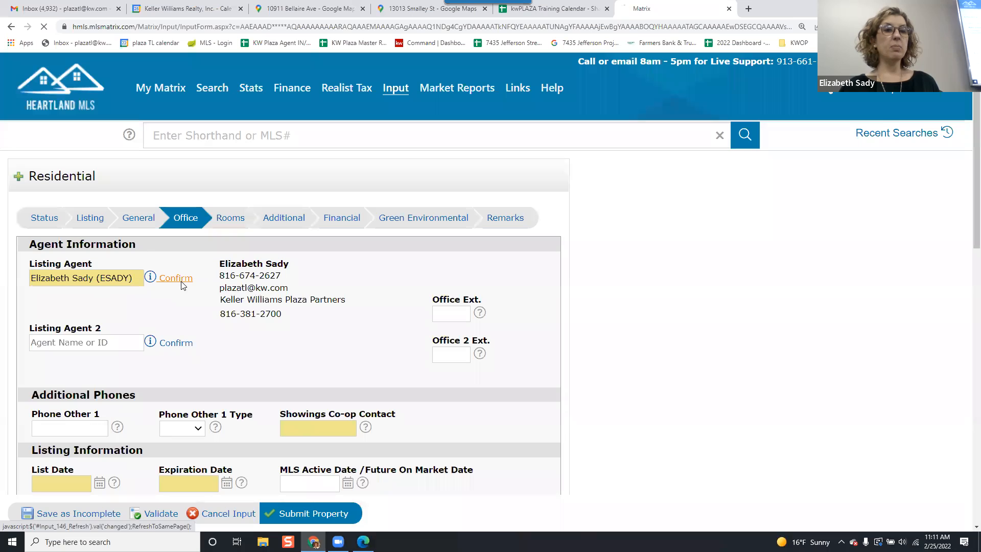
{"action": "left_click", "coordinate": [88, 277]}
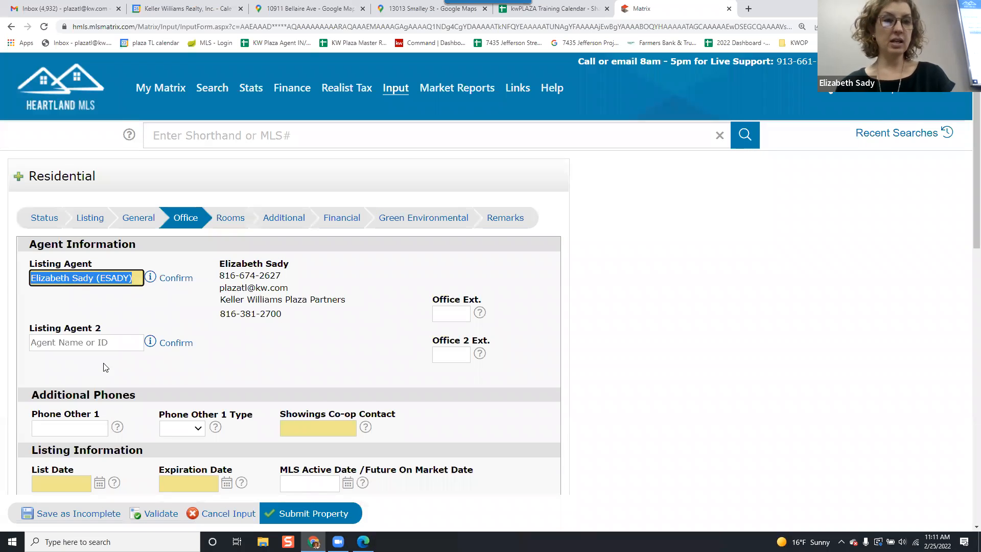
{"action": "left_click", "coordinate": [107, 343]}
{"action": "left_click", "coordinate": [151, 347]}
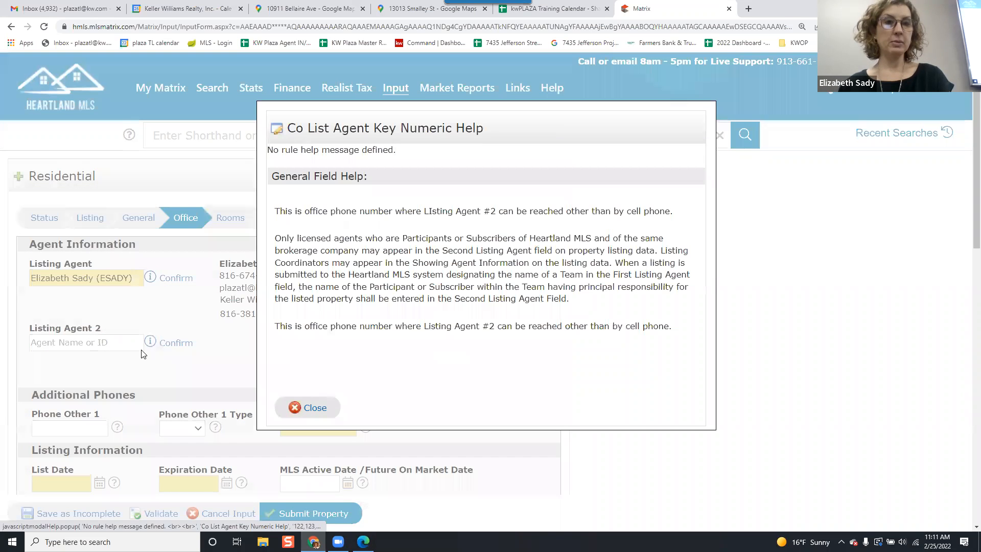
{"action": "left_click", "coordinate": [315, 409]}
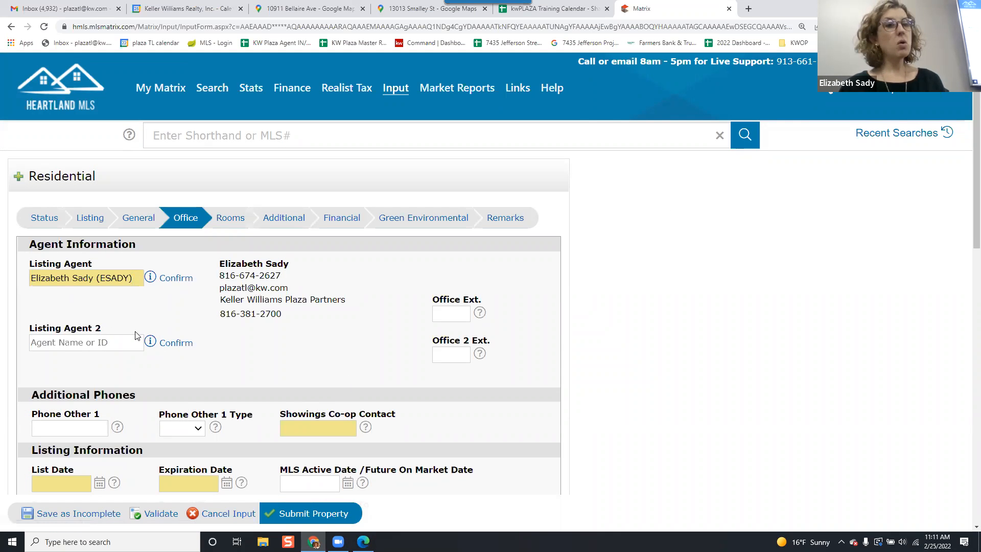
Search for a second listing agent by name, then select and confirm one in the Listing Agent 2 field.
{"action": "left_click", "coordinate": [102, 341]}
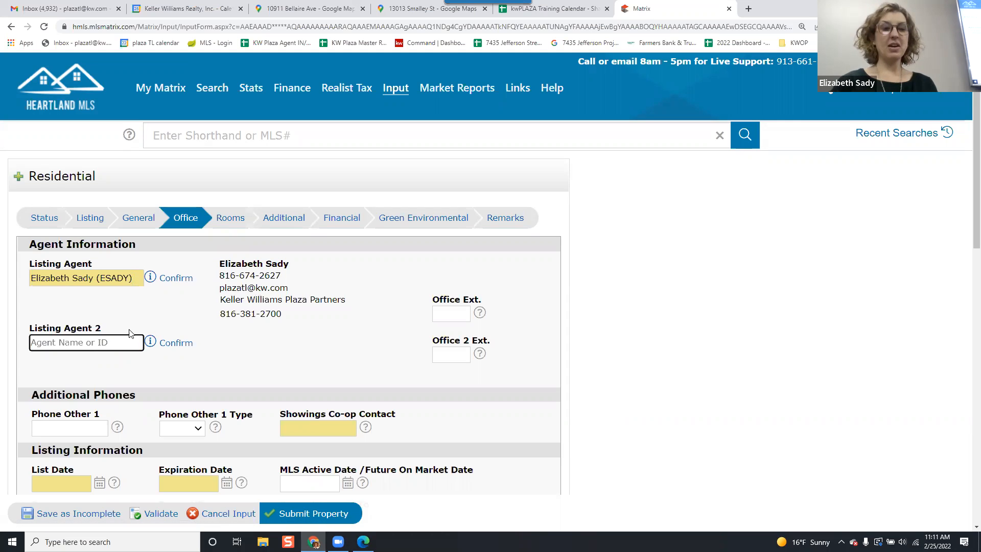
{"action": "type", "text": "Conner"}
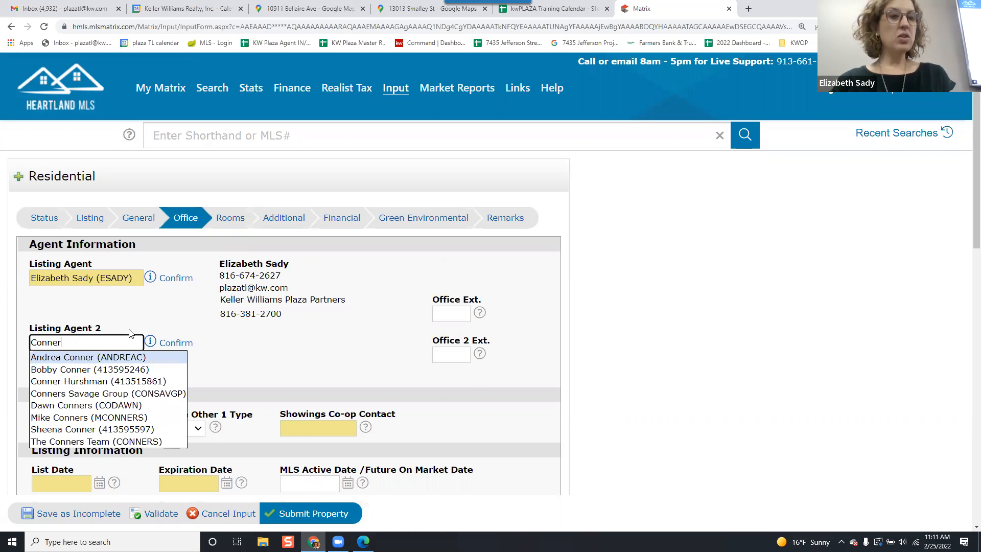
{"action": "type", "text": "man"}
{"action": "key", "text": "BackSpace"}
{"action": "key", "text": "BackSpace"}
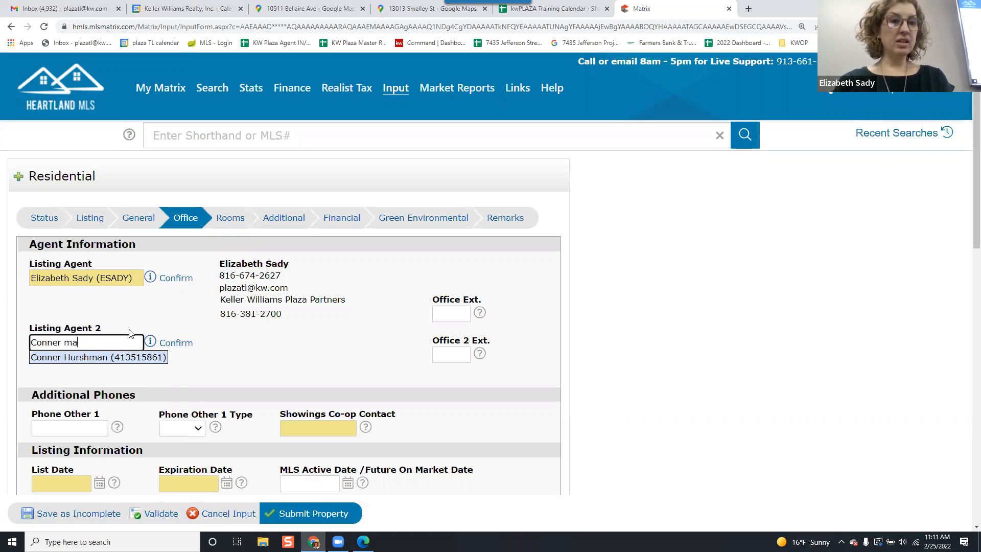
{"action": "key", "text": "BackSpace"}
{"action": "key", "text": "BackSpace"}
{"action": "key", "text": "BackSpace"}
{"action": "key", "text": "BackSpace"}
{"action": "key", "text": "BackSpace"}
{"action": "key", "text": "BackSpace"}
{"action": "key", "text": "BackSpace"}
{"action": "key", "text": "BackSpace"}
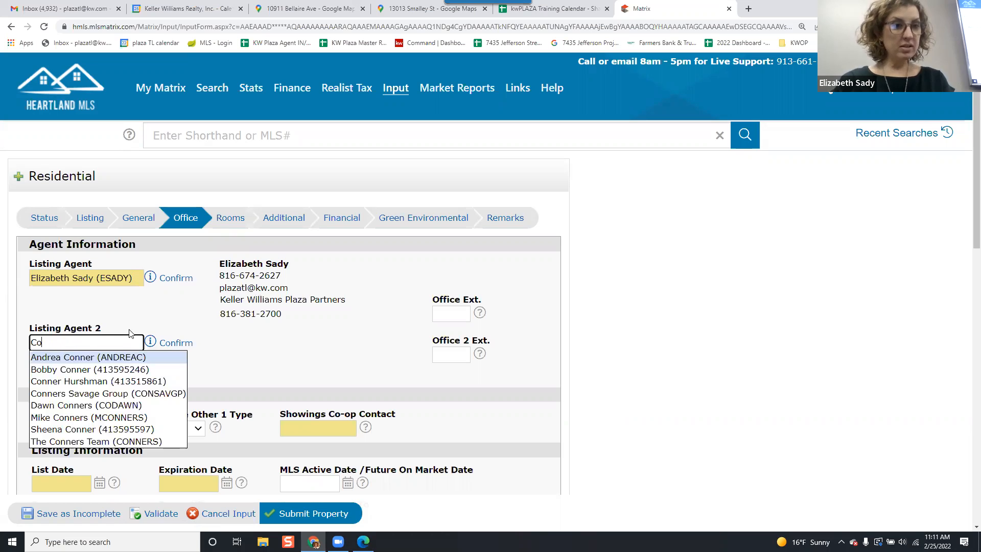
{"action": "type", "text": "da"}
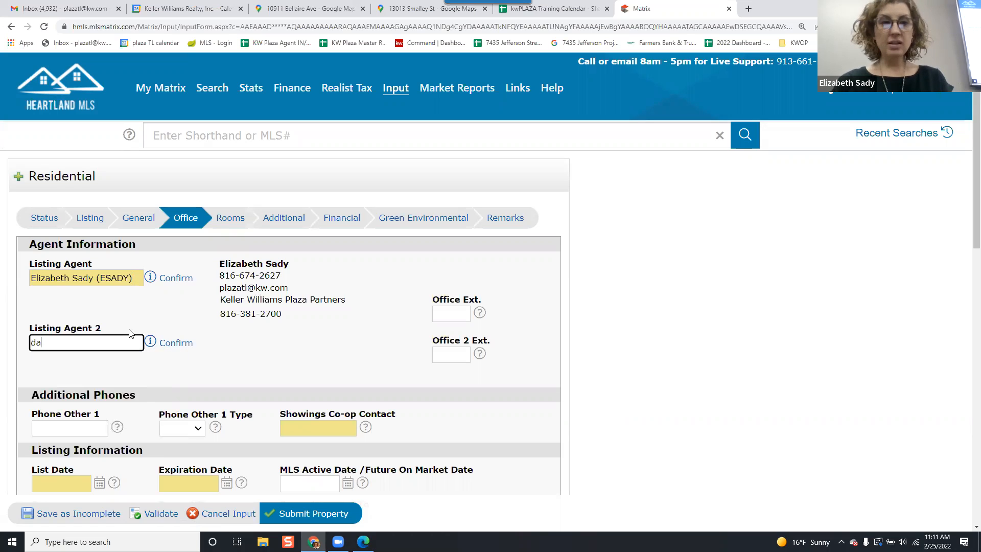
{"action": "type", "text": "llas"}
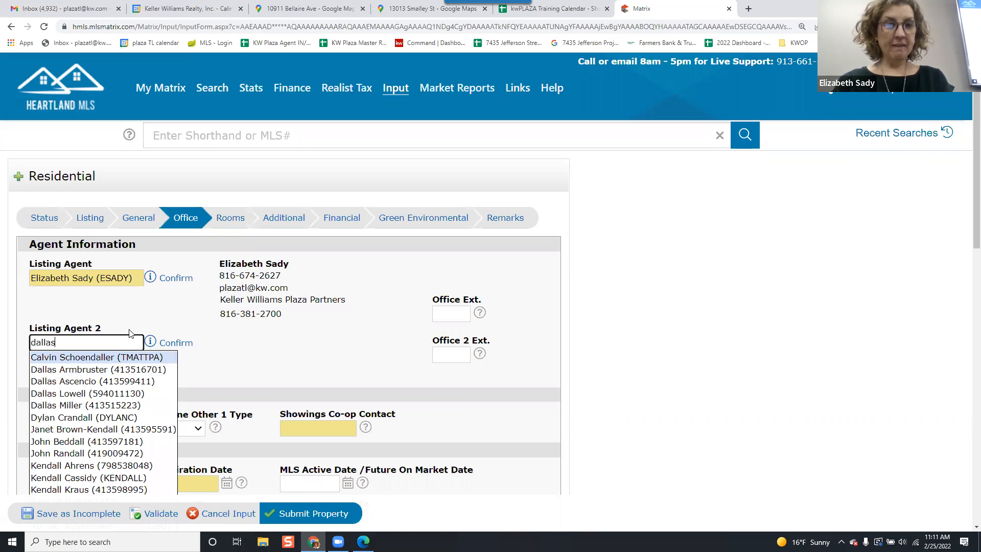
{"action": "key", "text": "BackSpace"}
{"action": "key", "text": "BackSpace"}
{"action": "key", "text": "BackSpace"}
{"action": "key", "text": "BackSpace"}
{"action": "key", "text": "BackSpace"}
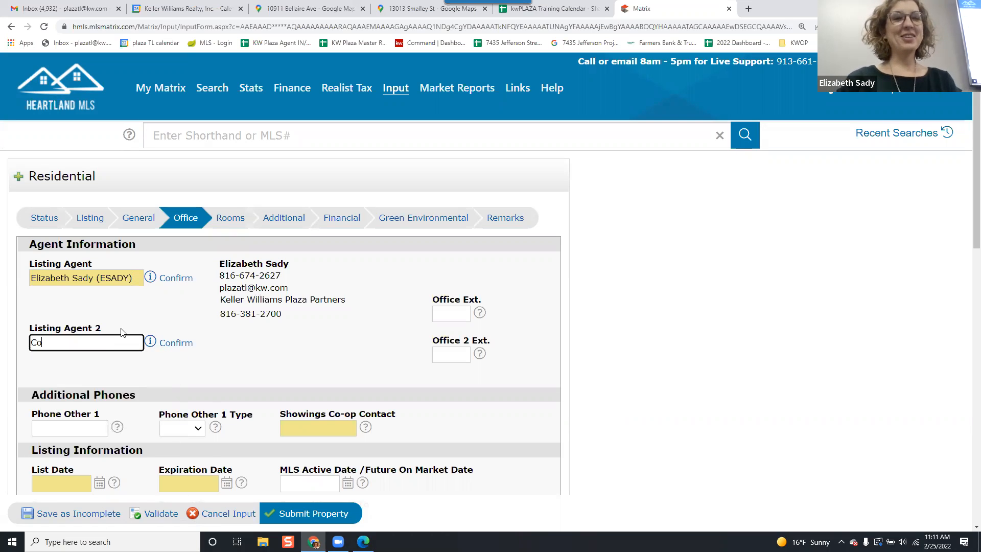
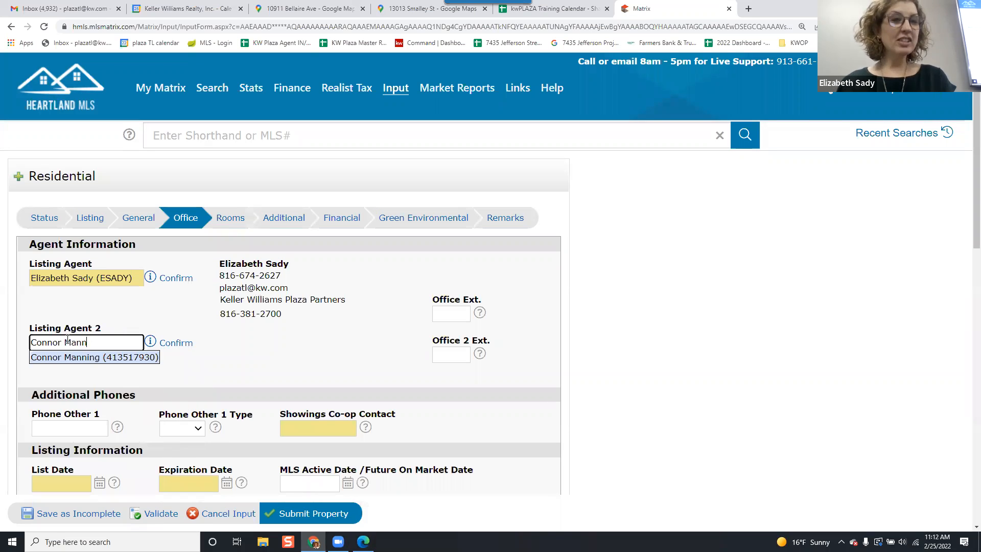
{"action": "left_click", "coordinate": [82, 358]}
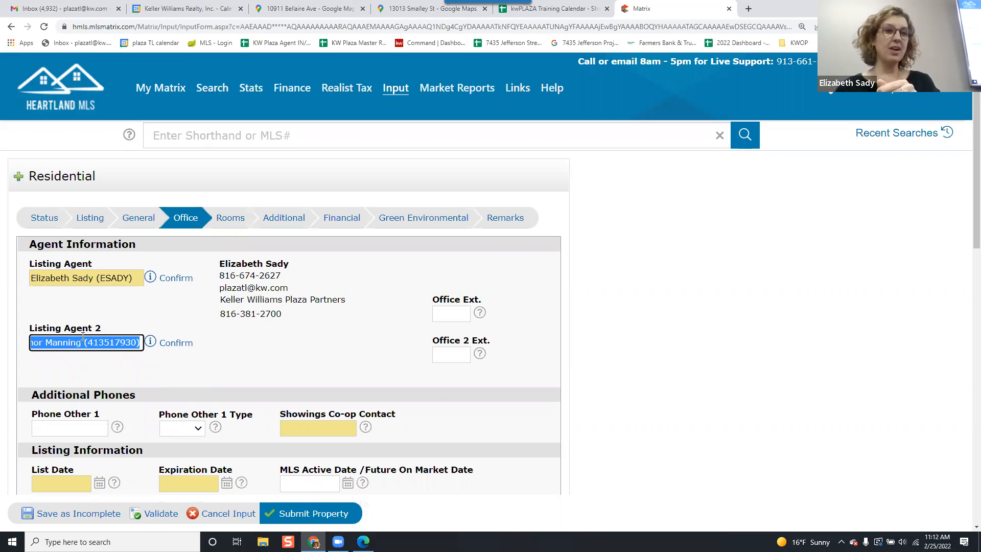
{"action": "left_click", "coordinate": [175, 343]}
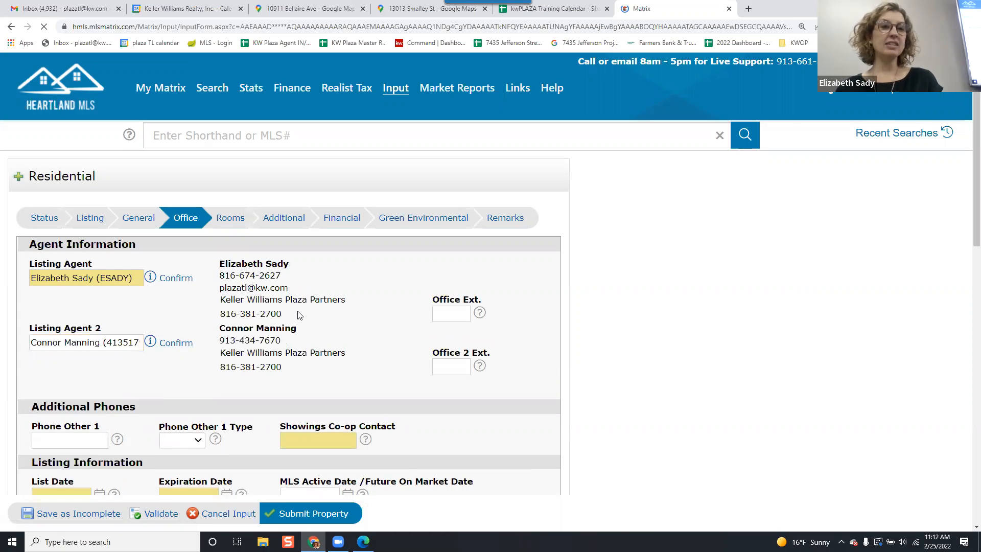
Clear the Listing Agent 2 entry and confirm the empty field.
{"action": "triple_click", "coordinate": [95, 339]}
{"action": "key", "text": "BackSpace"}
{"action": "left_click", "coordinate": [175, 343]}
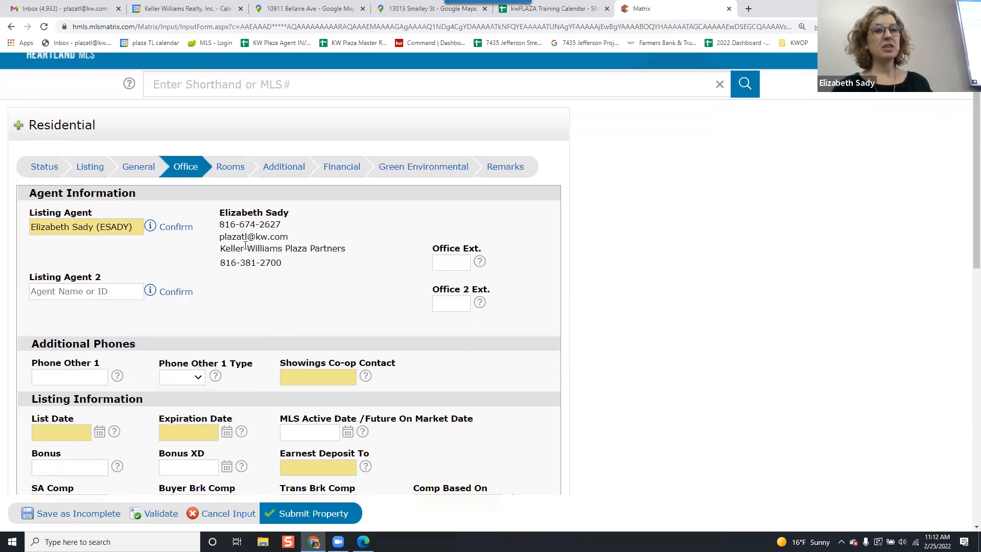
Enter a phone number as the Showings Co-op Contact.
{"action": "scroll", "coordinate": [245, 244], "scroll_direction": "down", "scroll_amount": 1}
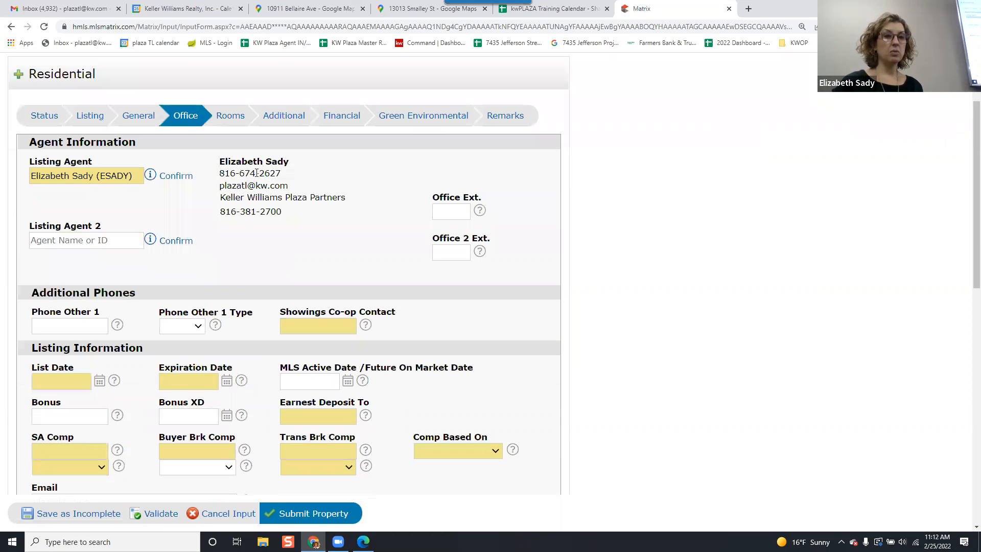
{"action": "left_click", "coordinate": [319, 332]}
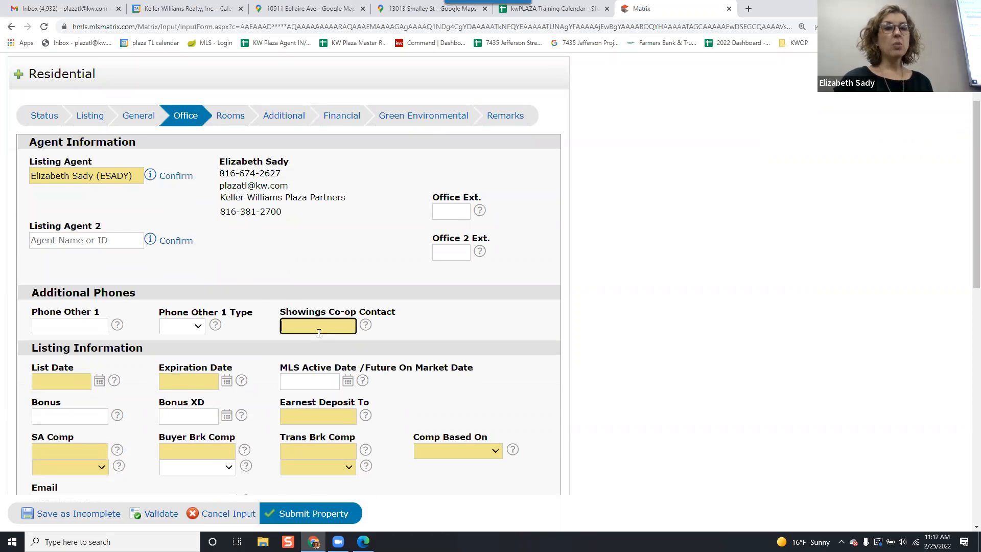
{"action": "type", "text": "9161"}
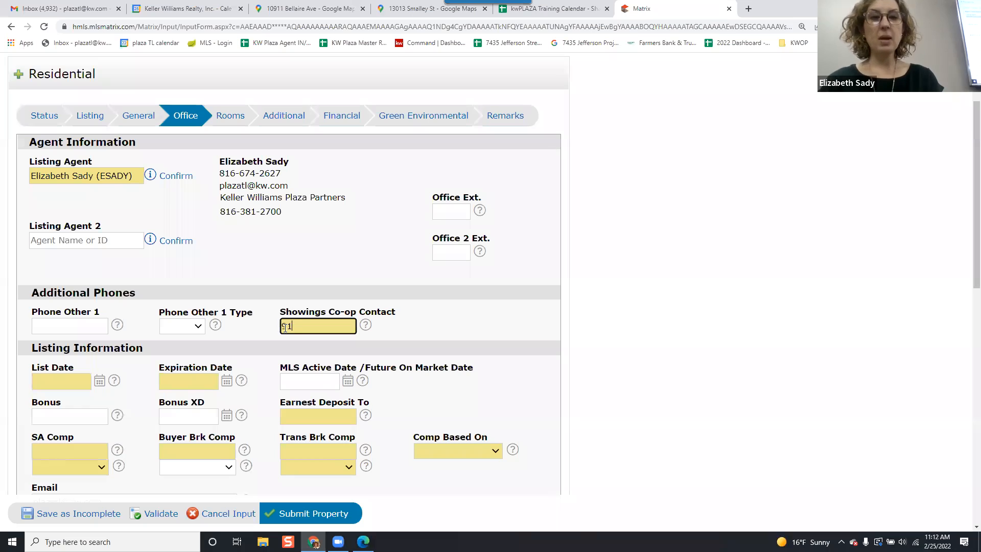
{"action": "key", "text": "BackSpace"}
{"action": "key", "text": "BackSpace"}
{"action": "type", "text": "3"}
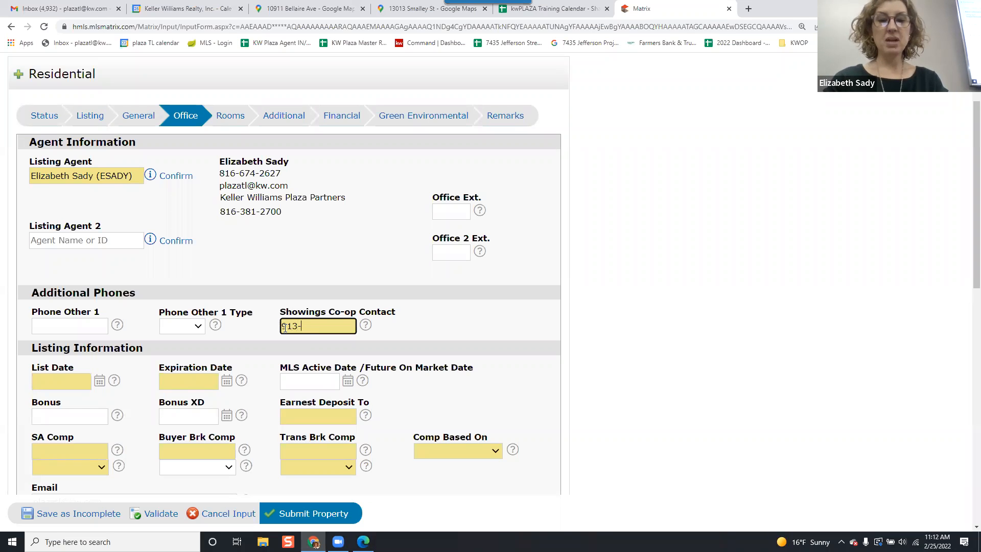
{"action": "type", "text": "-99"}
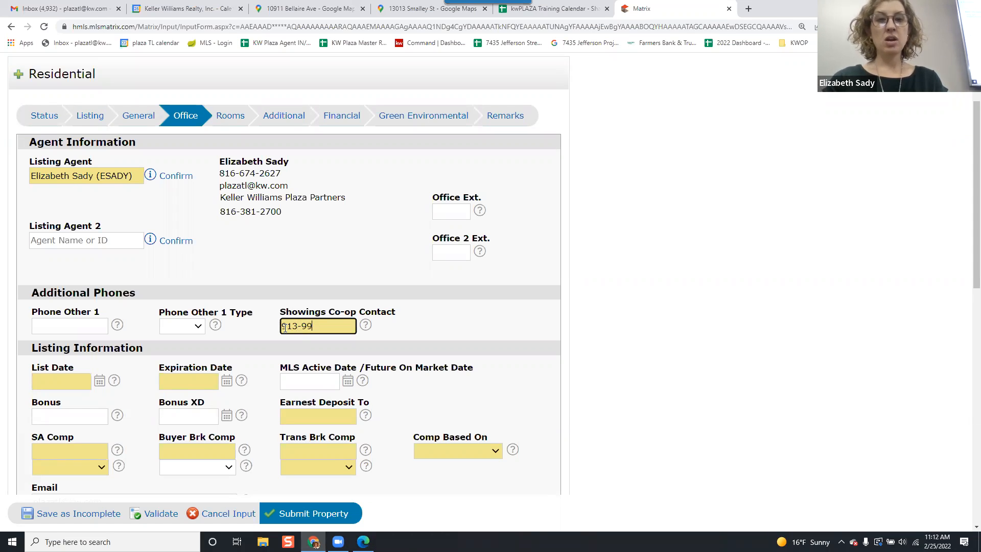
{"action": "type", "text": "9-9999"}
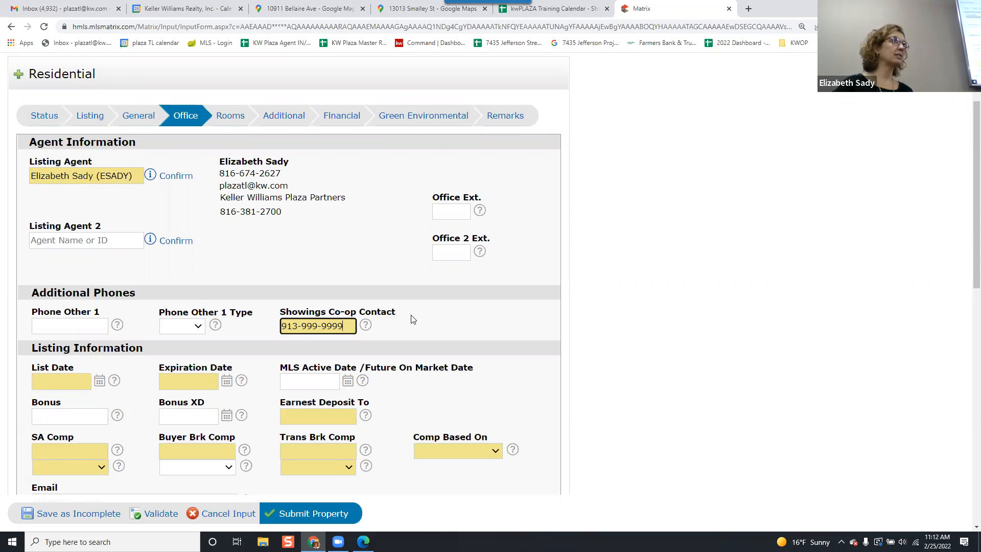
Set the List Date to 3/1/2022 and the Expiration Date to 9/1/2022.
{"action": "scroll", "coordinate": [406, 320], "scroll_direction": "down", "scroll_amount": 1}
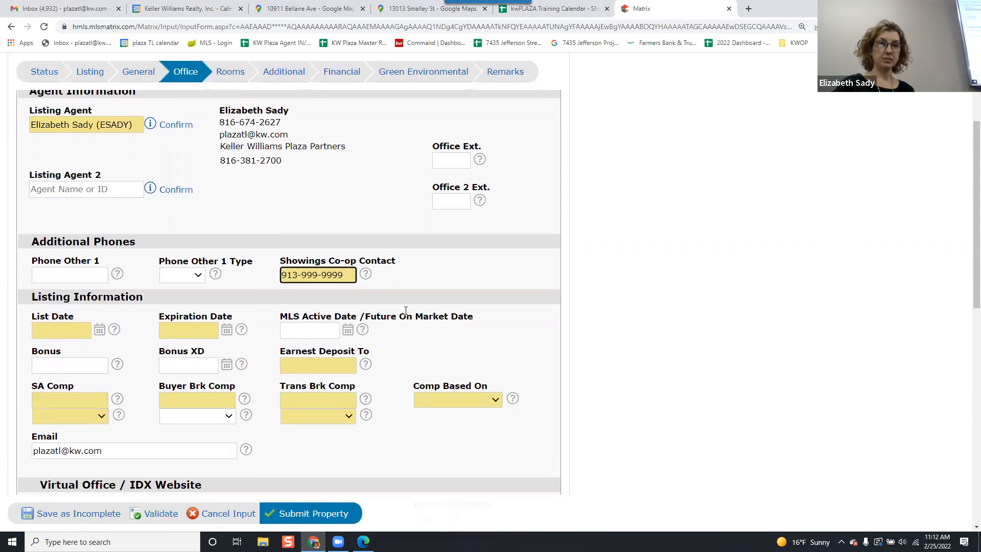
{"action": "left_click", "coordinate": [76, 330]}
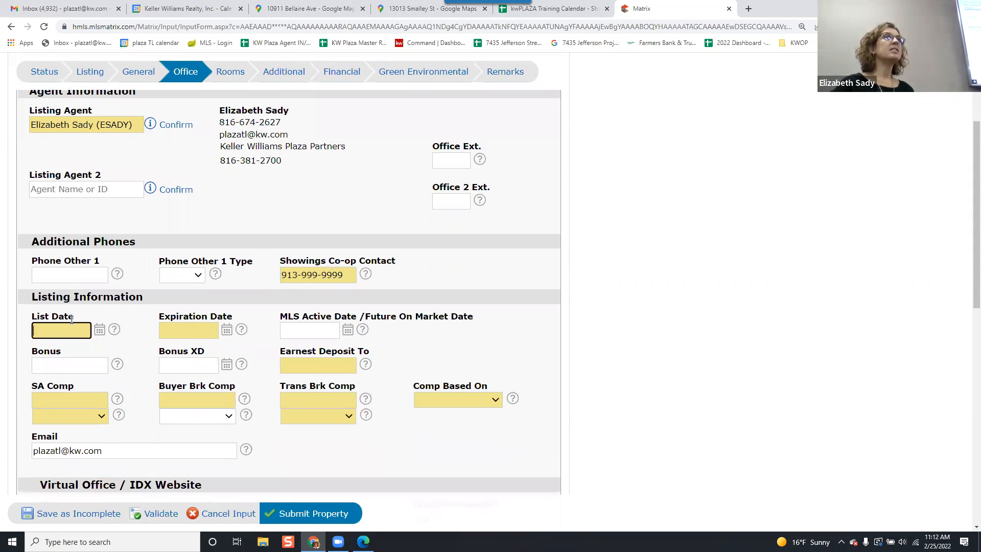
{"action": "left_click", "coordinate": [306, 328]}
{"action": "left_click", "coordinate": [74, 329]}
{"action": "type", "text": "3/"}
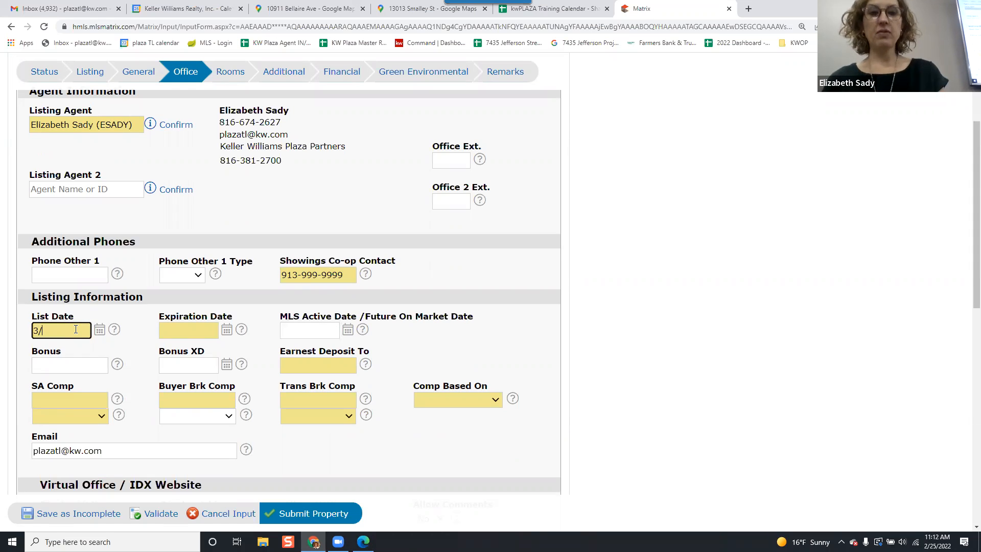
{"action": "type", "text": "1/2022"}
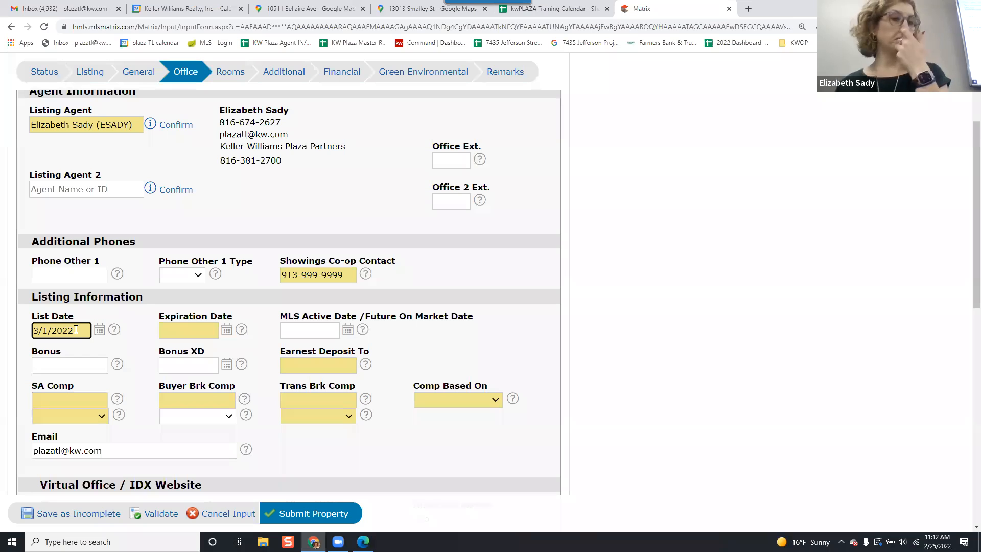
{"action": "left_click", "coordinate": [182, 331]}
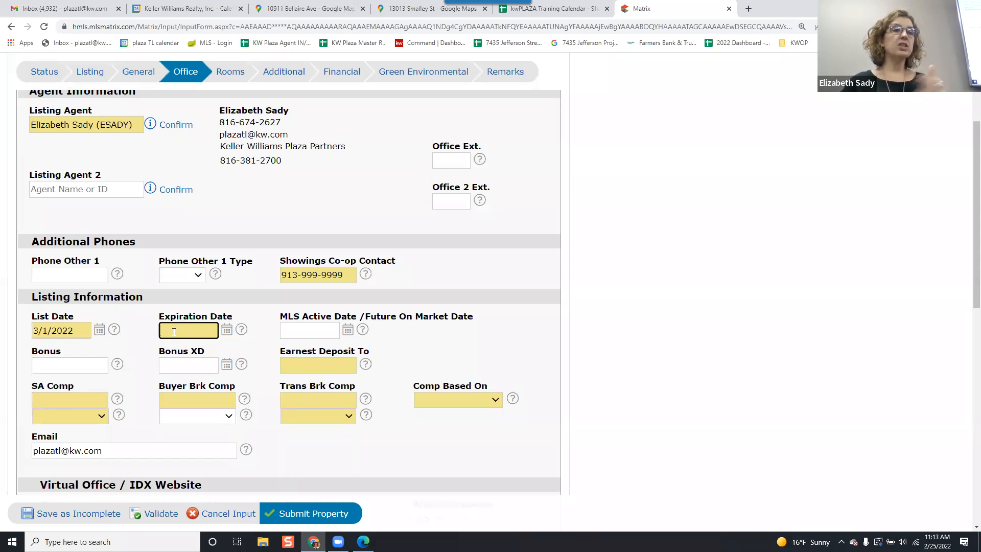
{"action": "type", "text": "9/1/2022"}
{"action": "left_click", "coordinate": [454, 341]}
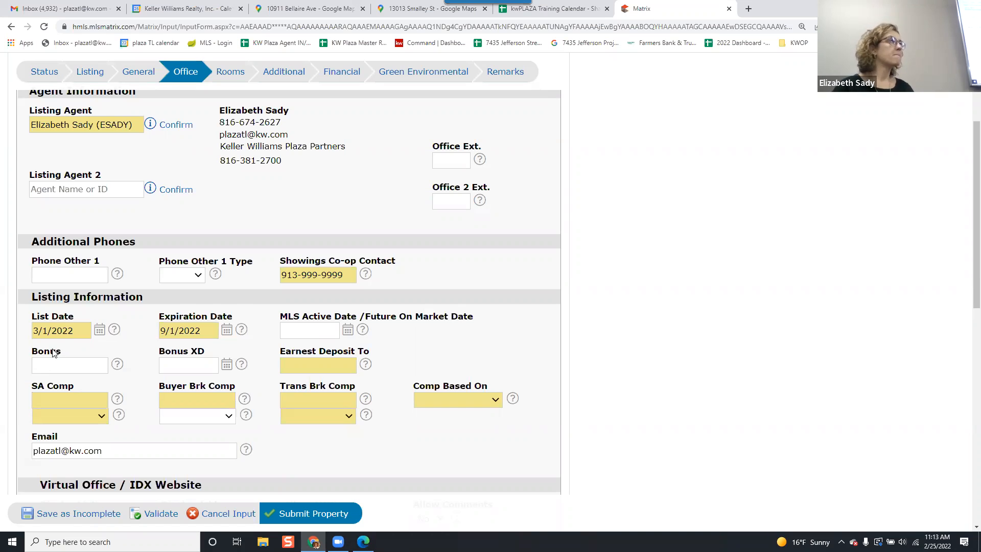
Change the List Date to 3/7/2022.
{"action": "left_click", "coordinate": [60, 328]}
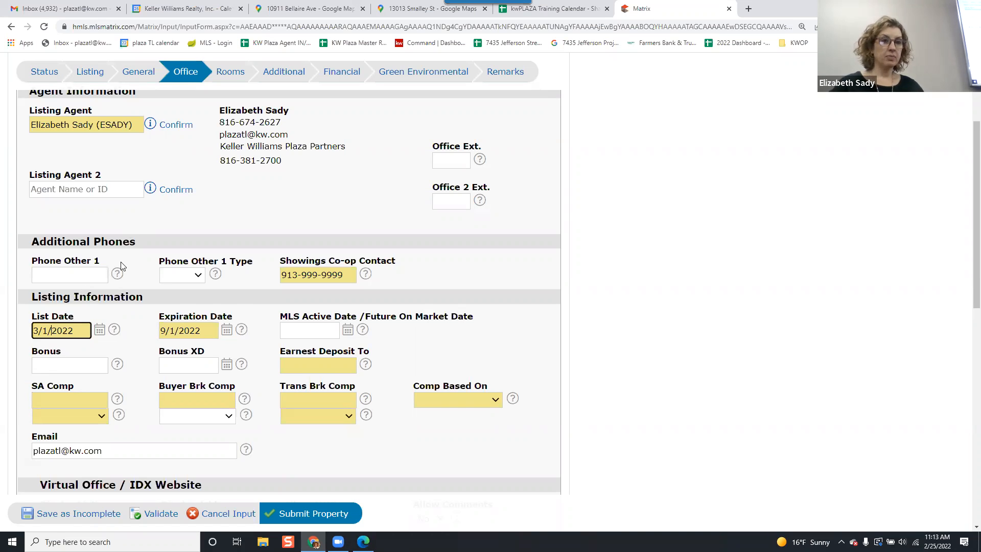
{"action": "key", "text": "BackSpace"}
{"action": "type", "text": "7"}
{"action": "left_click", "coordinate": [127, 346]}
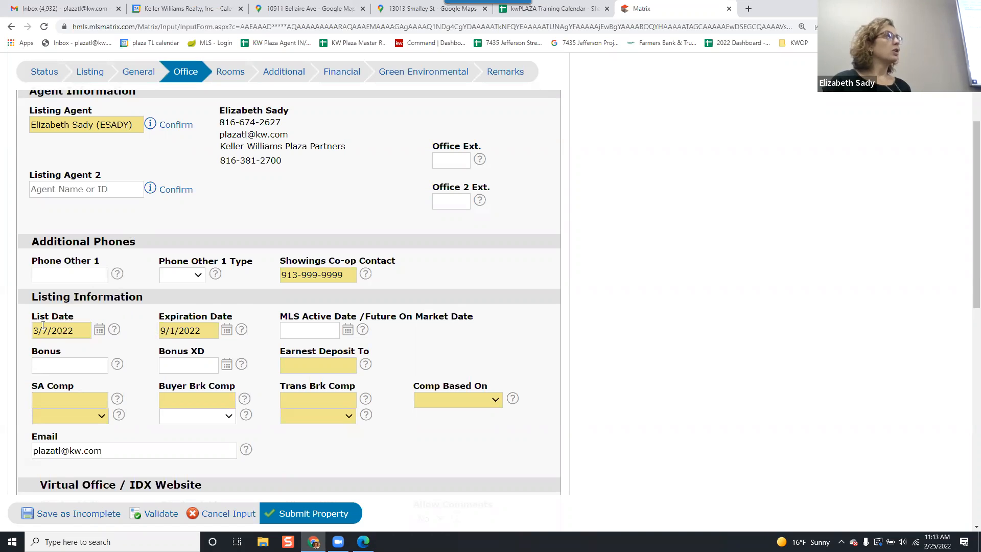
Enter Platinum Title as the Earnest Deposit To.
{"action": "left_click", "coordinate": [298, 330]}
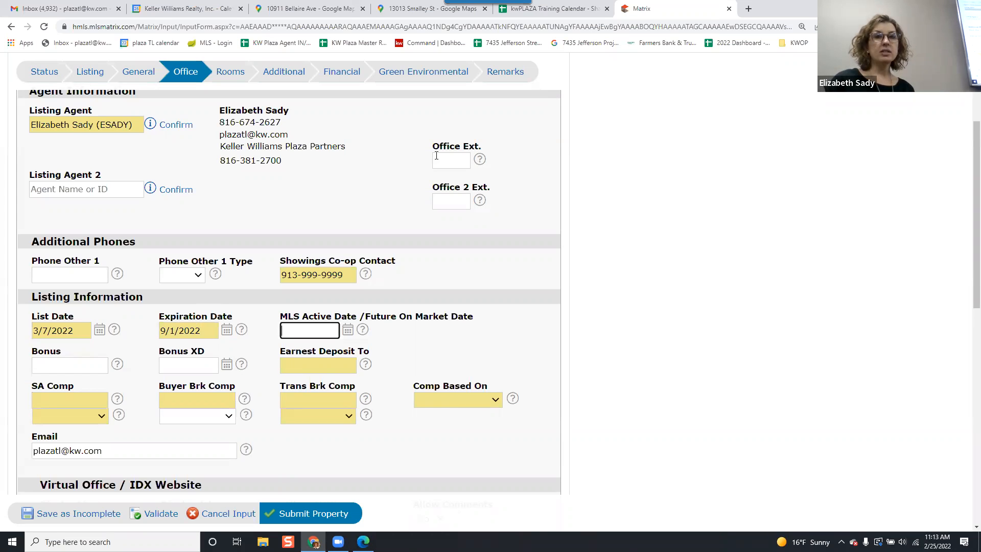
{"action": "left_click", "coordinate": [507, 76]}
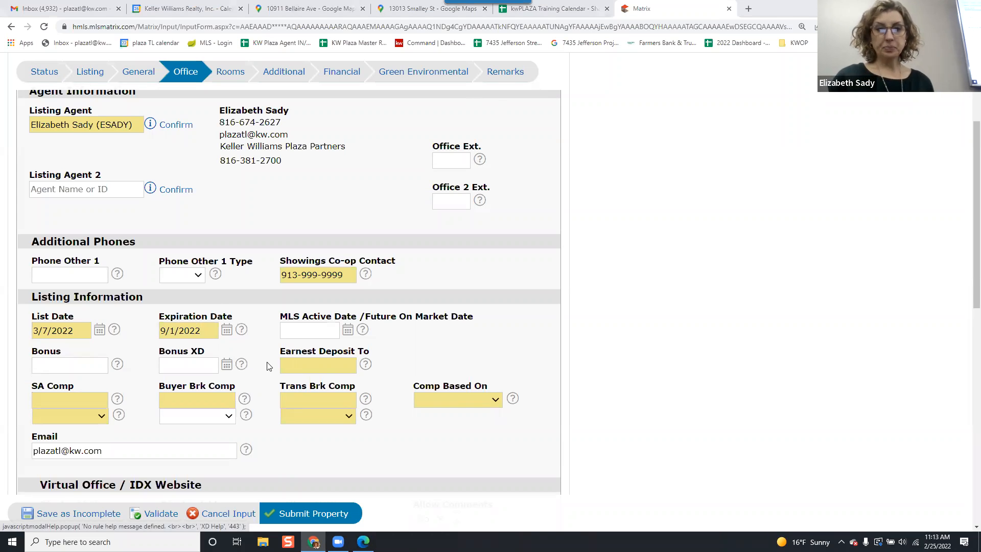
{"action": "left_click", "coordinate": [313, 367]}
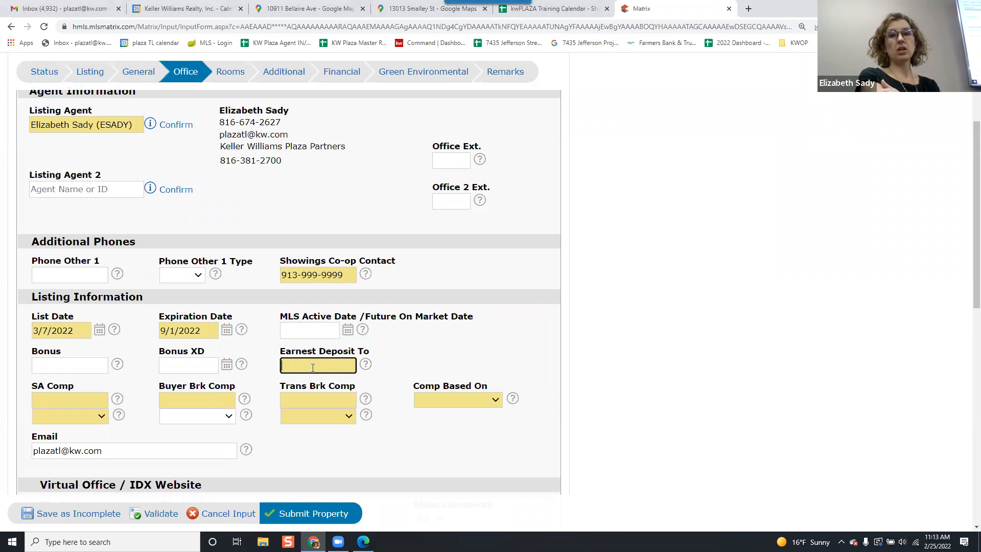
{"action": "type", "text": "Platinum Title"}
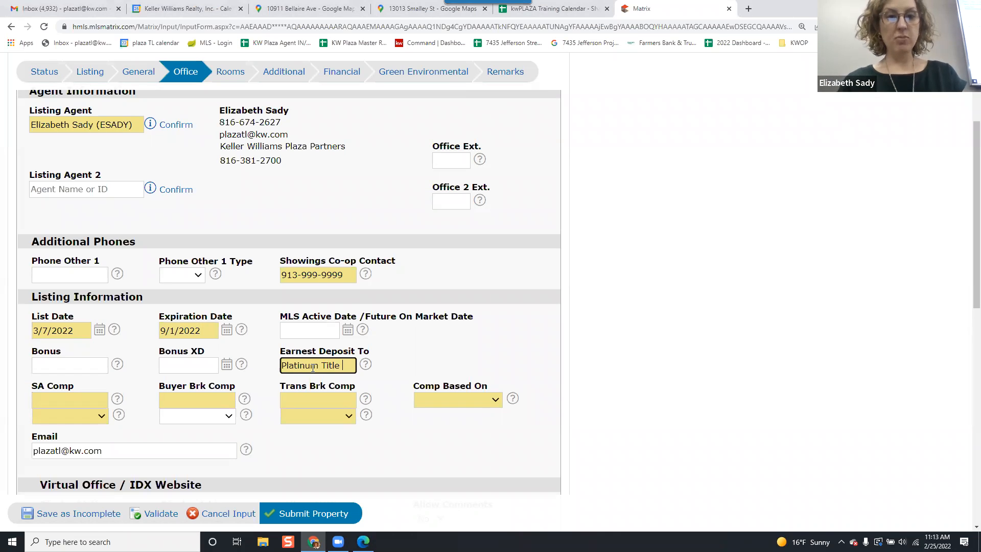
{"action": "left_click", "coordinate": [416, 343]}
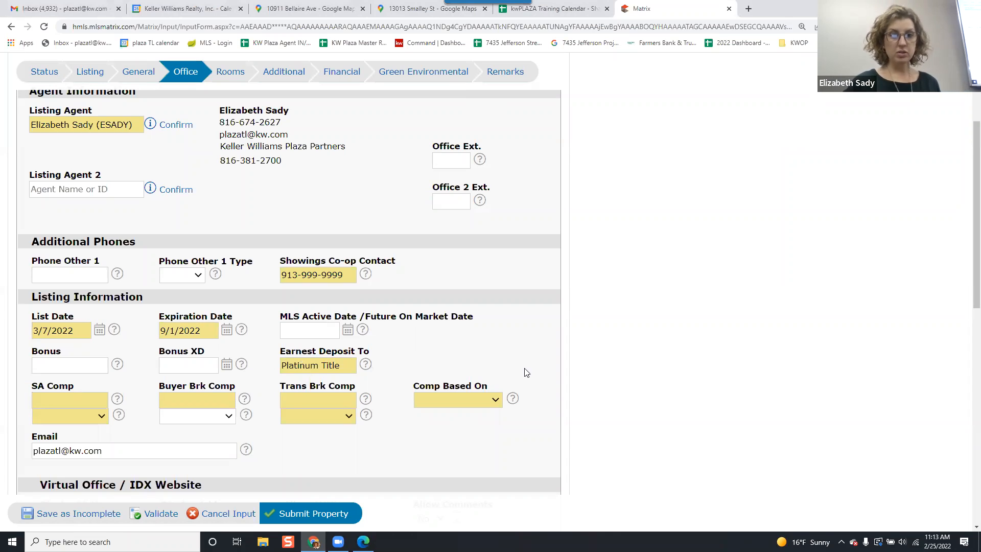
Set SA Comp to 0, Buyer Brk Comp to 3 and Trans Brk Comp to 3.
{"action": "left_click", "coordinate": [73, 400]}
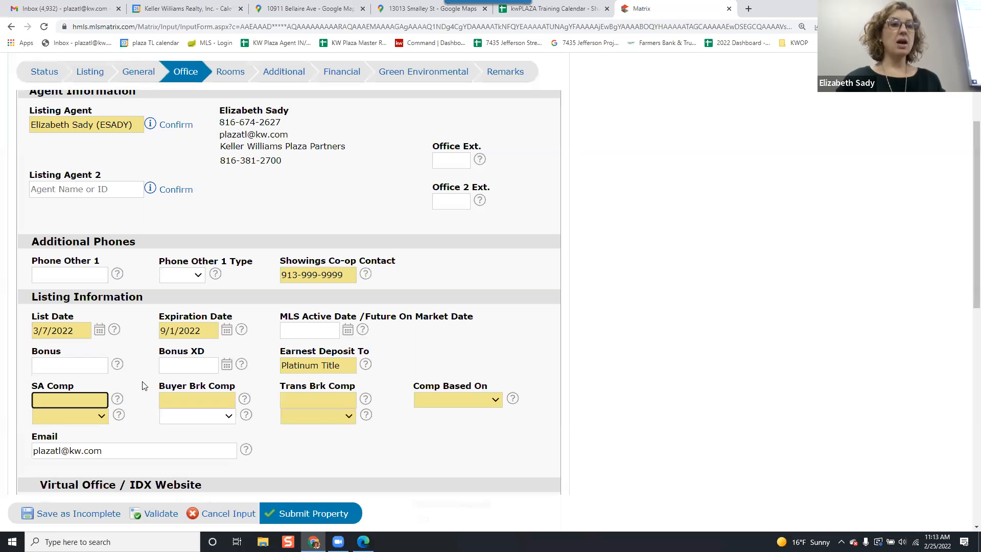
{"action": "type", "text": "0"}
{"action": "left_click", "coordinate": [185, 402]}
{"action": "type", "text": "3"}
{"action": "left_click", "coordinate": [313, 400]}
{"action": "type", "text": "3"}
Set Comp Based On to Gross Sale Price.
{"action": "left_click", "coordinate": [439, 400]}
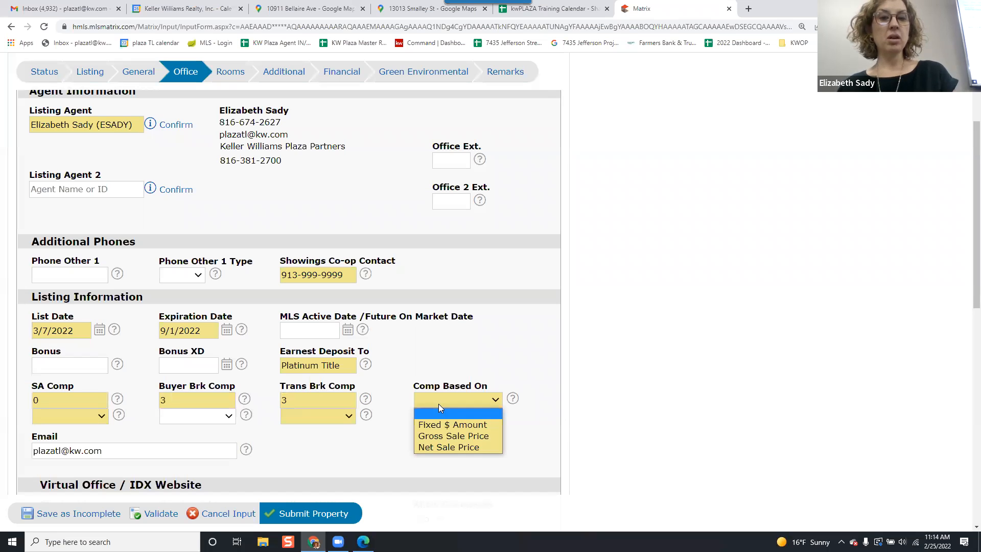
{"action": "left_click", "coordinate": [446, 441]}
{"action": "left_click", "coordinate": [476, 403]}
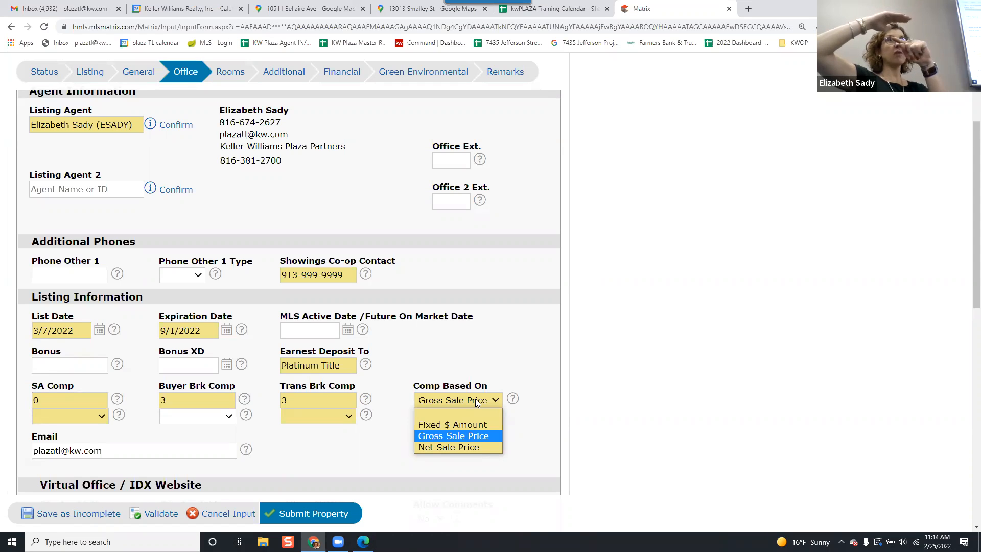
{"action": "left_click", "coordinate": [484, 438]}
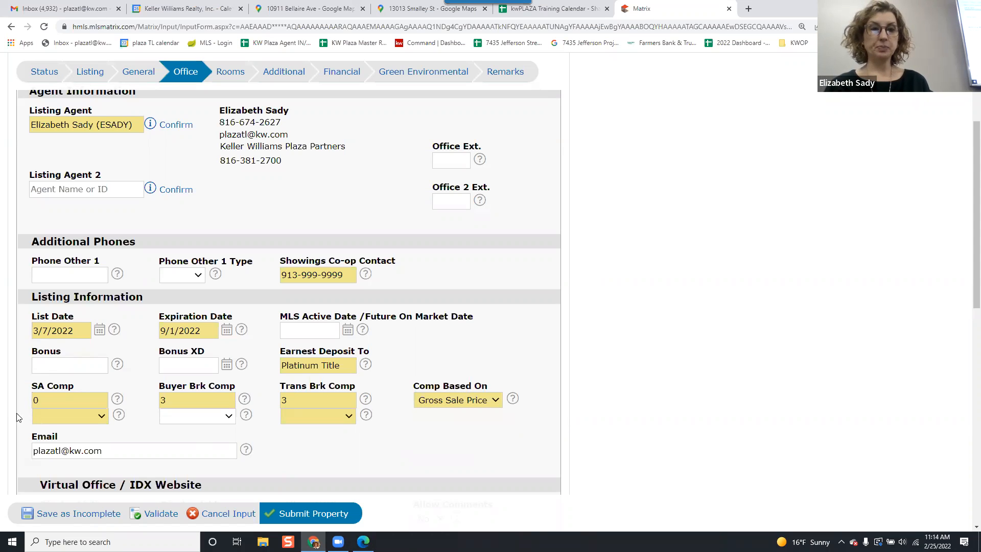
Set the SA Comp and Trans Brk Comp compensation units to %.
{"action": "left_click", "coordinate": [65, 417]}
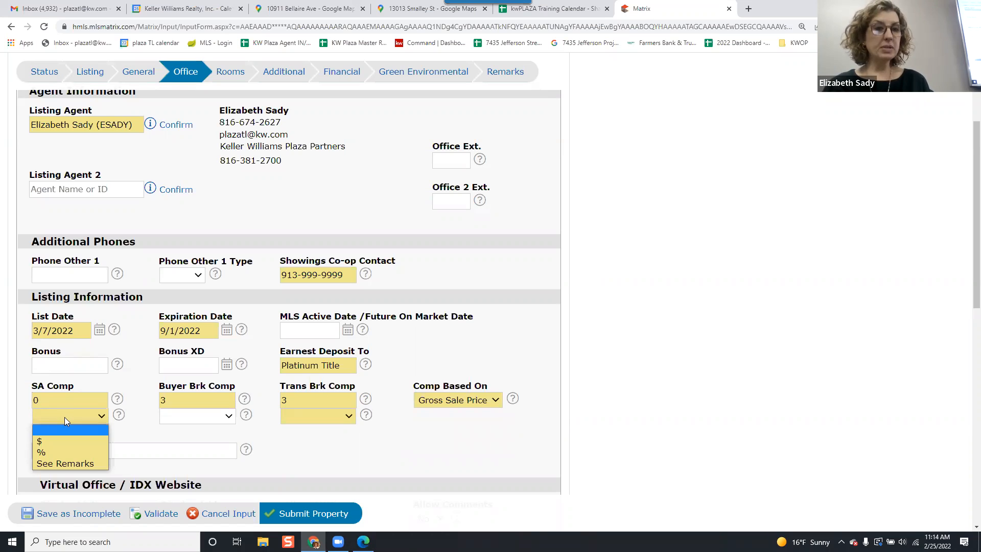
{"action": "left_click", "coordinate": [77, 452]}
{"action": "left_click", "coordinate": [308, 417]}
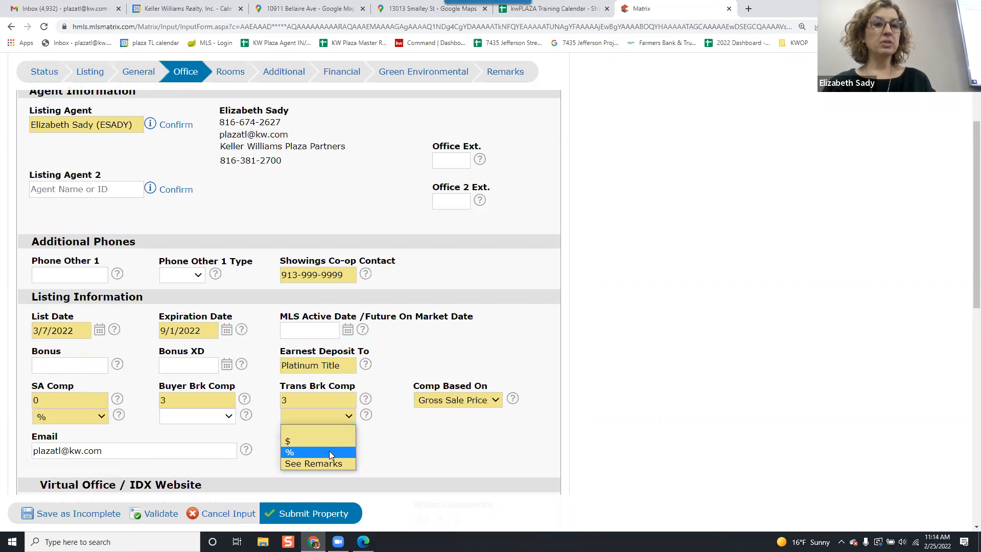
{"action": "left_click", "coordinate": [329, 452]}
Change Comp Based On to Fixed $ Amount.
{"action": "left_click", "coordinate": [442, 405]}
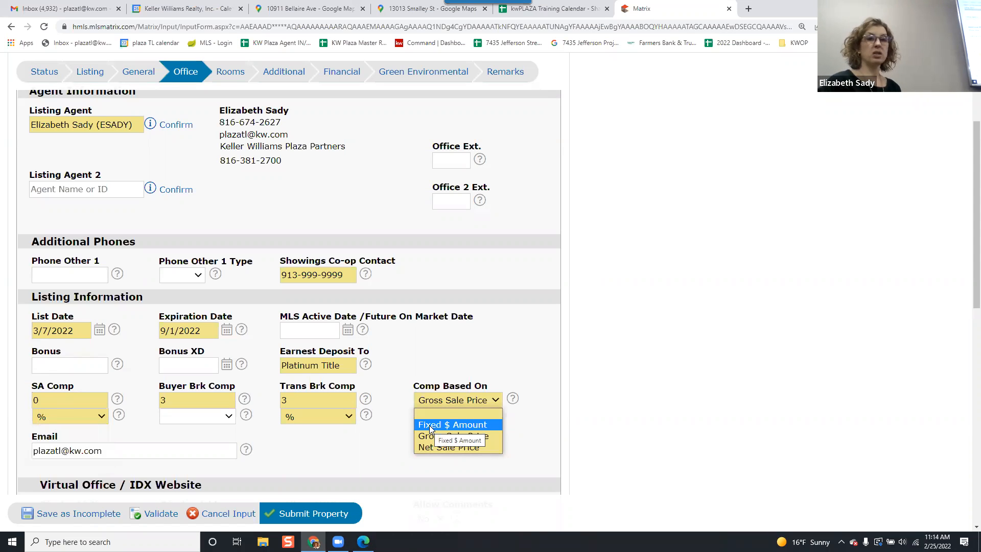
{"action": "left_click", "coordinate": [428, 425]}
{"action": "left_click", "coordinate": [418, 359]}
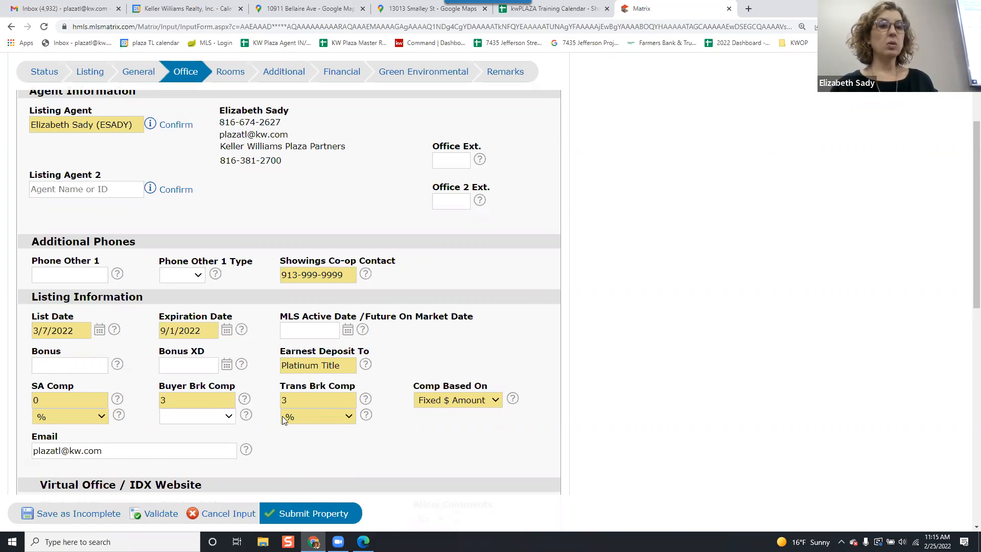
{"action": "left_click", "coordinate": [310, 421]}
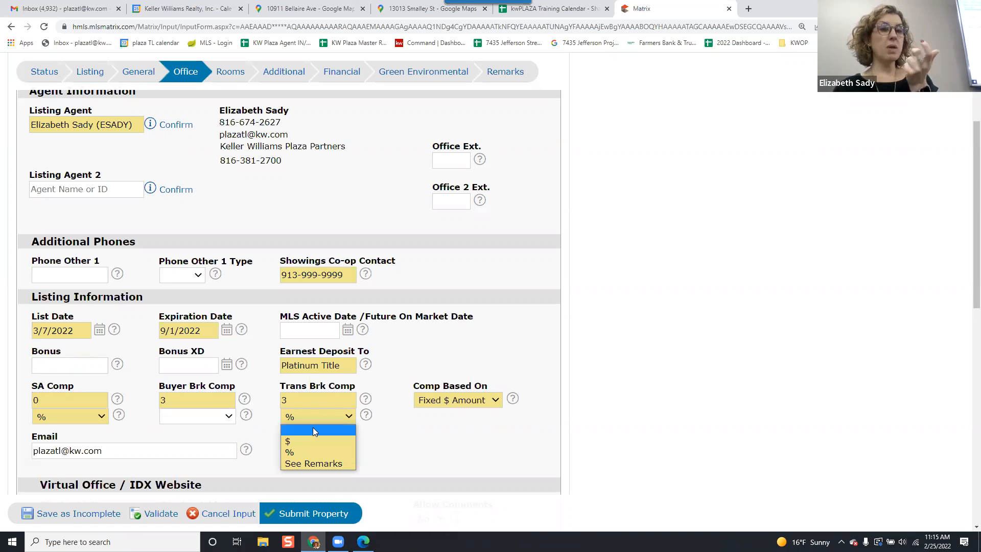
{"action": "left_click", "coordinate": [318, 453]}
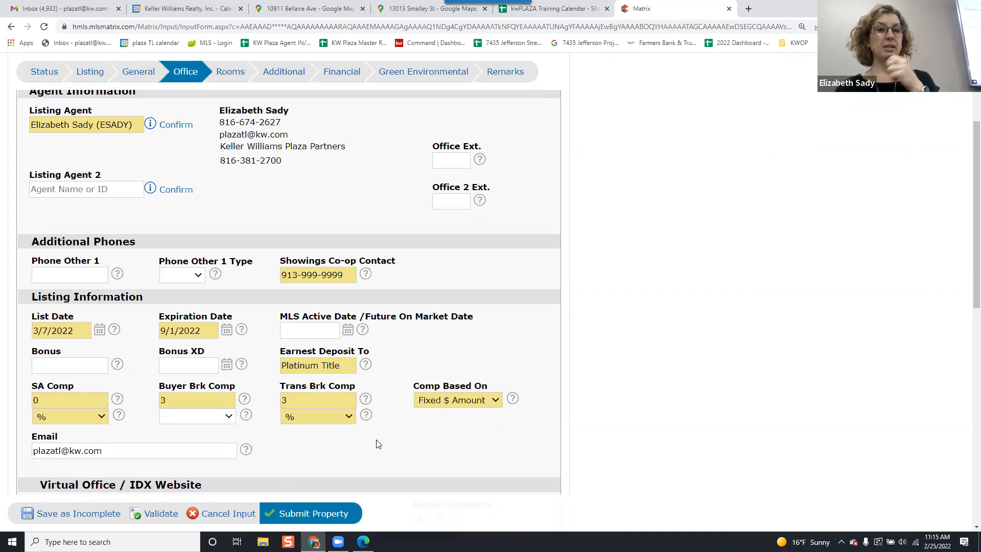
Check the SA Comp field help and set the Buyer Brk Comp unit to %.
{"action": "scroll", "coordinate": [368, 432], "scroll_direction": "down", "scroll_amount": 1}
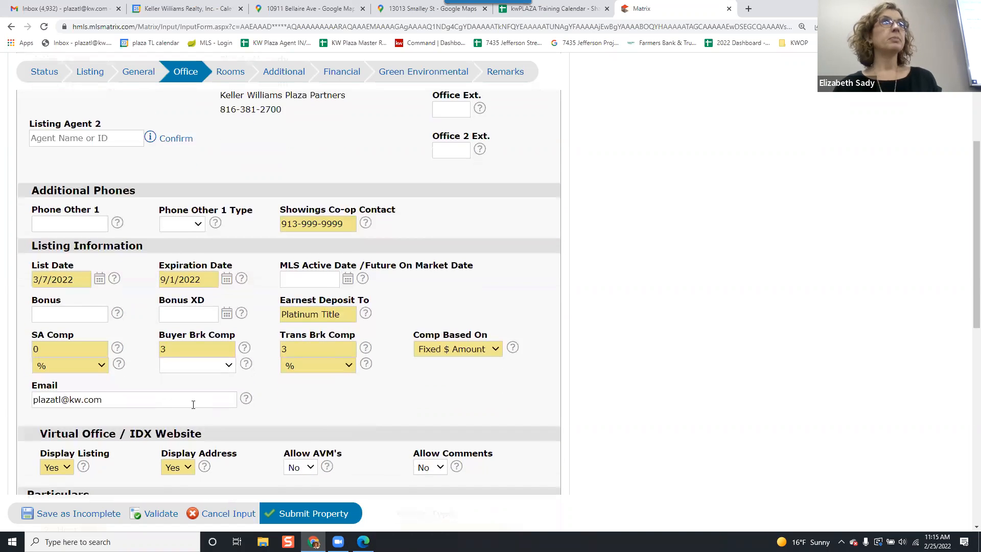
{"action": "left_click", "coordinate": [118, 348]}
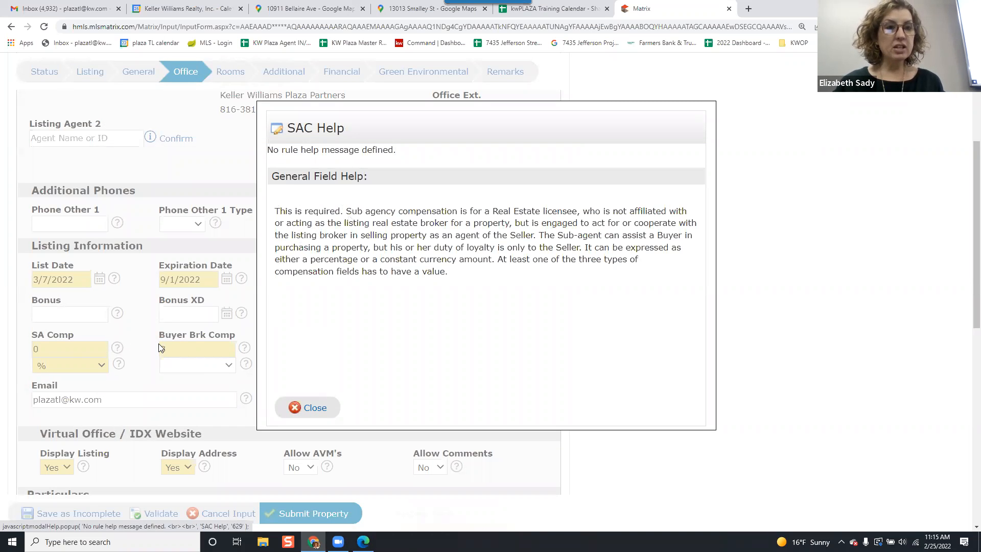
{"action": "left_click", "coordinate": [309, 412]}
{"action": "left_click", "coordinate": [201, 365]}
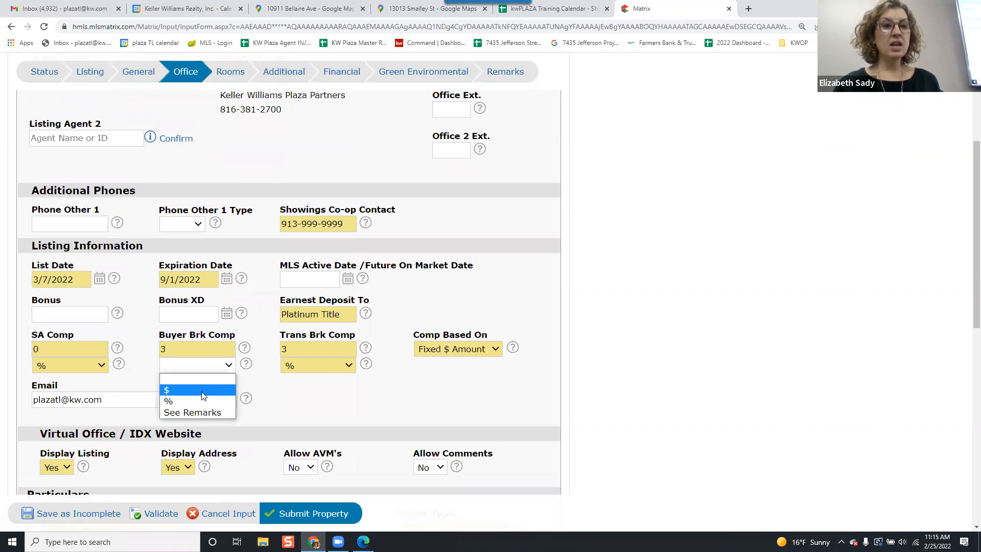
{"action": "left_click", "coordinate": [201, 401]}
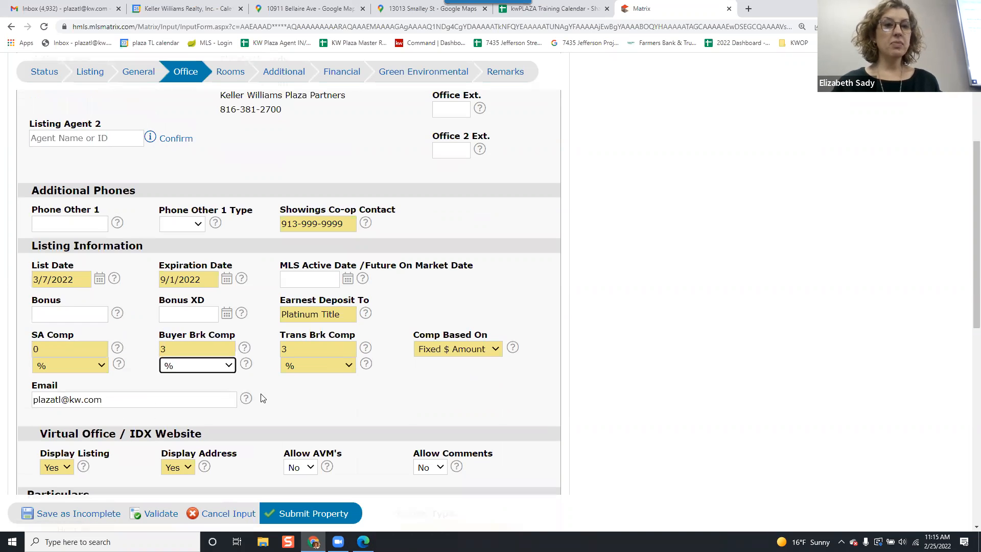
Read the field help for Buyer Brk Comp and Trans Brk Comp.
{"action": "left_click", "coordinate": [244, 347]}
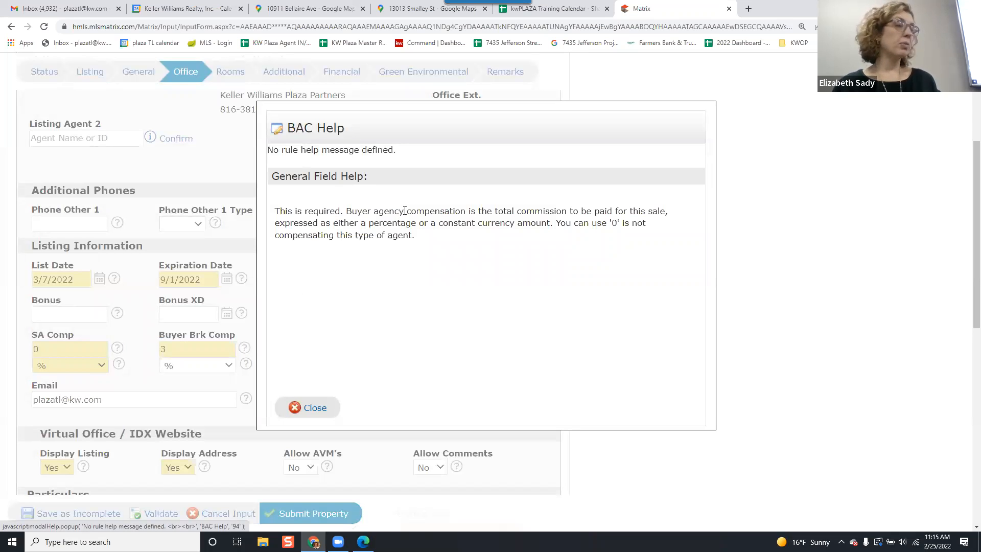
{"action": "left_click", "coordinate": [326, 410]}
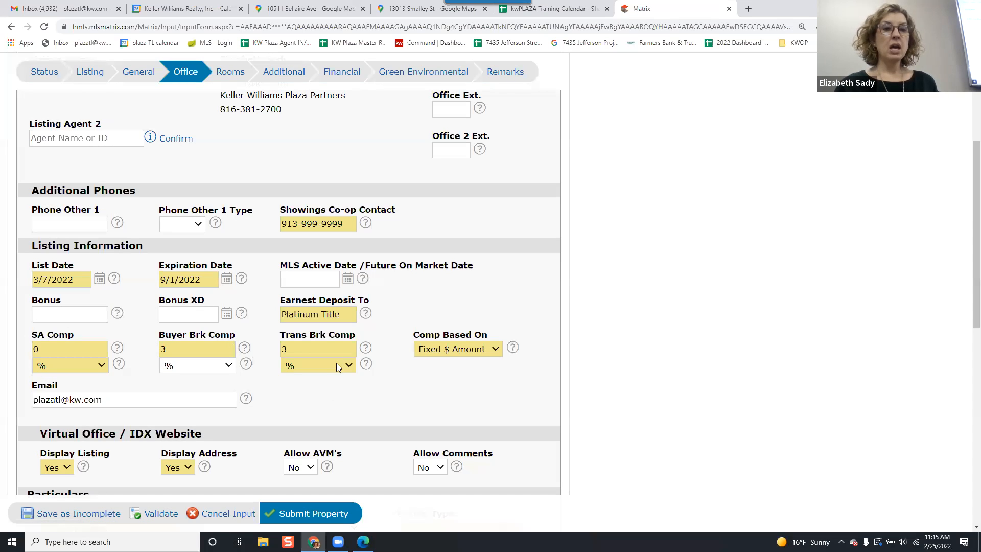
{"action": "left_click", "coordinate": [365, 348]}
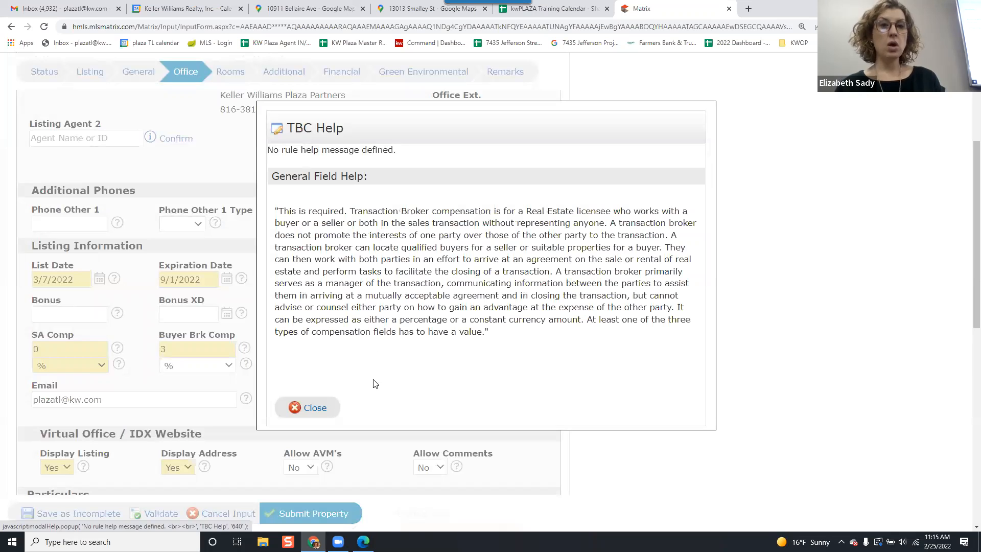
{"action": "left_click", "coordinate": [322, 408]}
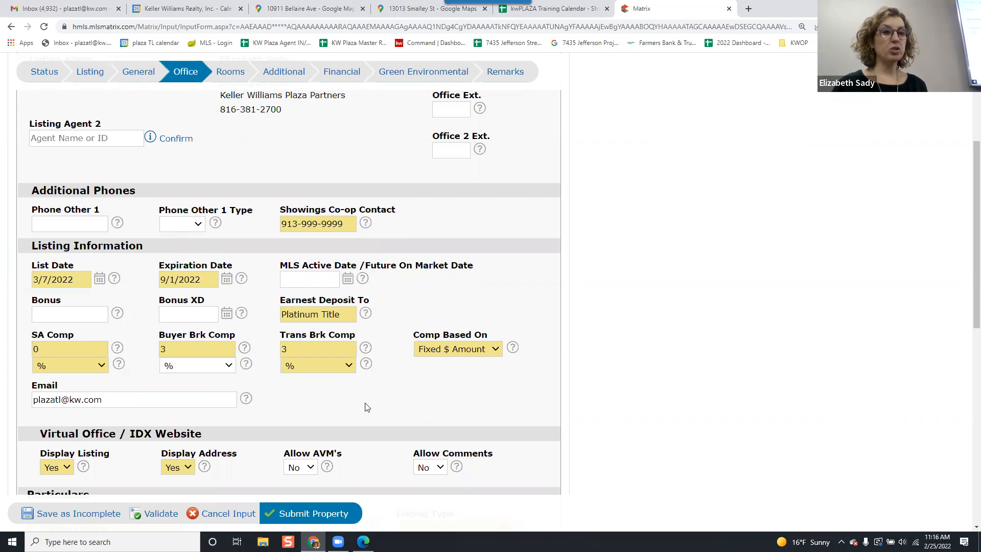
Tick Call Co-op under Show Instructions in the Particulars section.
{"action": "scroll", "coordinate": [441, 398], "scroll_direction": "down", "scroll_amount": 1}
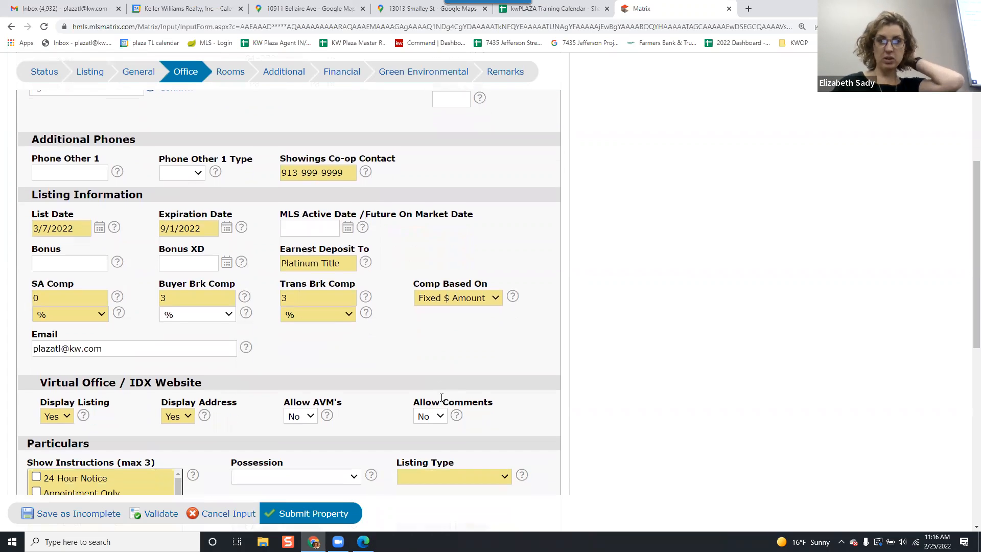
{"action": "scroll", "coordinate": [438, 390], "scroll_direction": "down", "scroll_amount": 1}
{"action": "scroll", "coordinate": [434, 388], "scroll_direction": "down", "scroll_amount": 1}
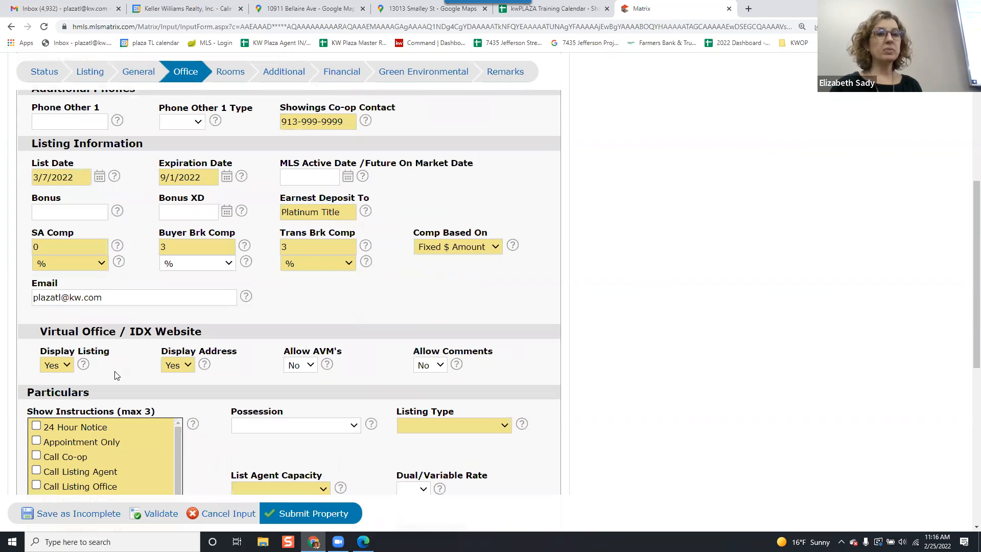
{"action": "left_click", "coordinate": [69, 364]}
{"action": "left_click", "coordinate": [68, 364]}
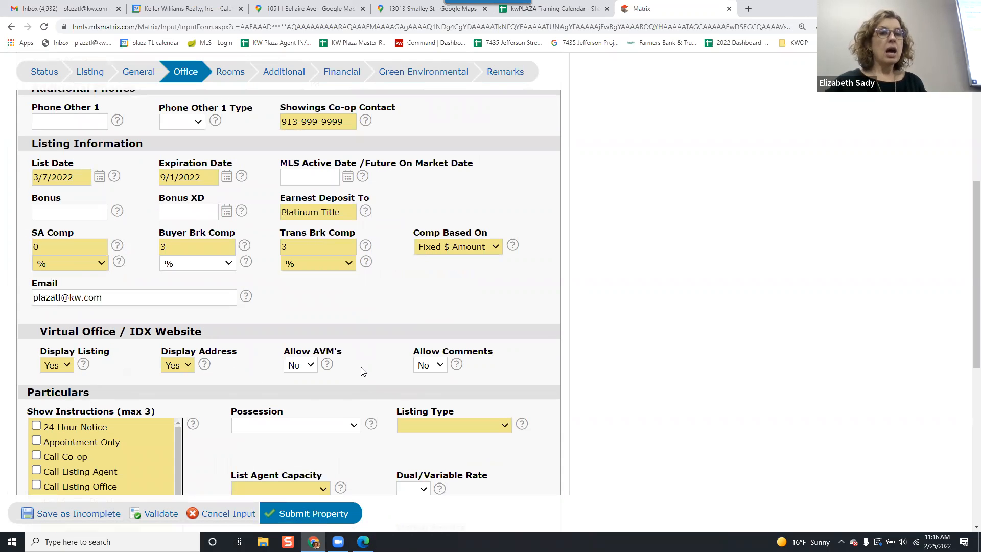
{"action": "scroll", "coordinate": [363, 364], "scroll_direction": "down", "scroll_amount": 3}
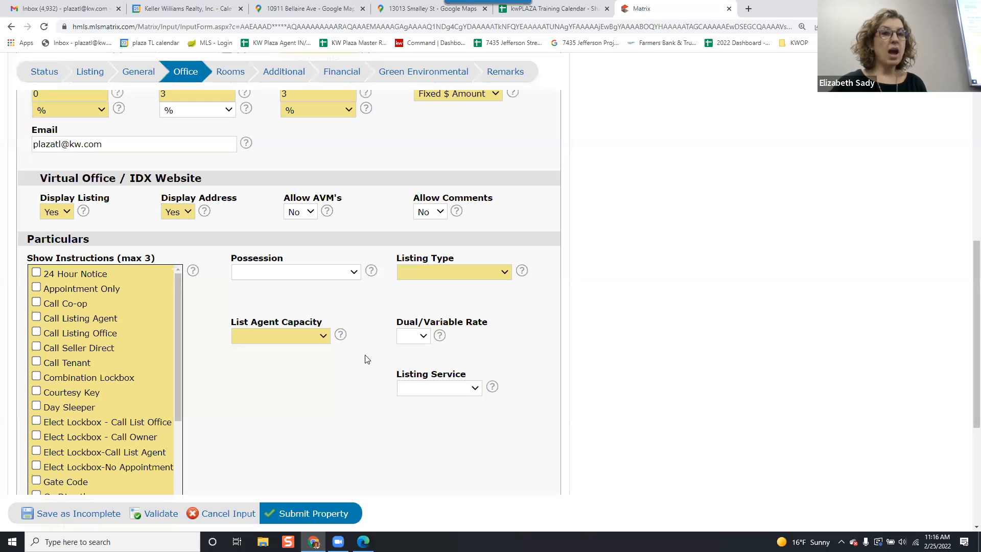
{"action": "scroll", "coordinate": [366, 359], "scroll_direction": "down", "scroll_amount": 1}
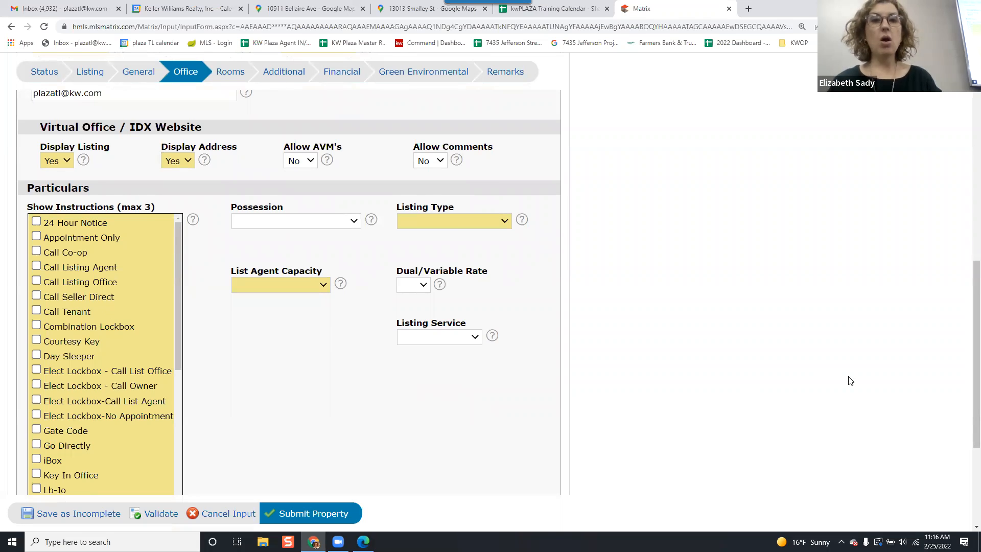
{"action": "scroll", "coordinate": [370, 366], "scroll_direction": "down", "scroll_amount": 1}
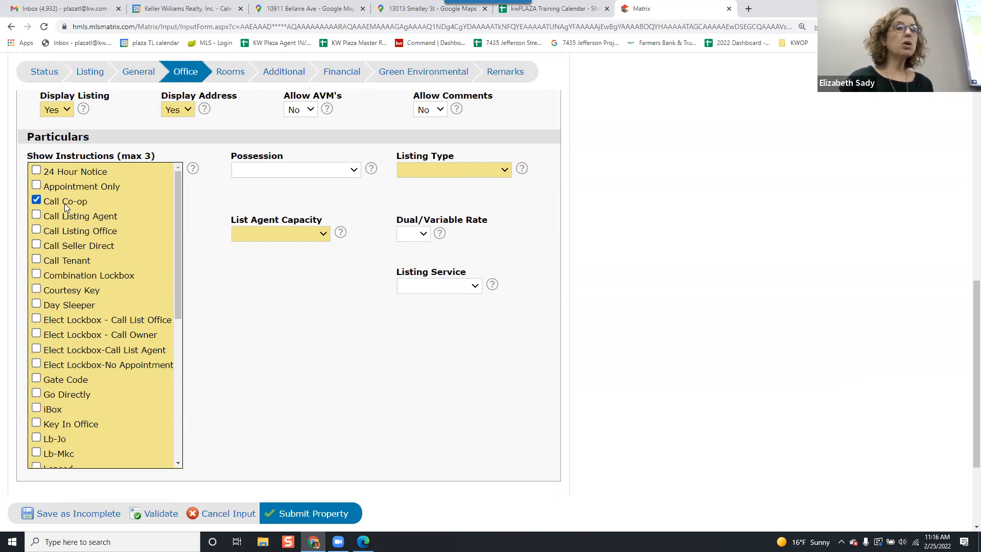
{"action": "scroll", "coordinate": [66, 209], "scroll_direction": "down", "scroll_amount": 5}
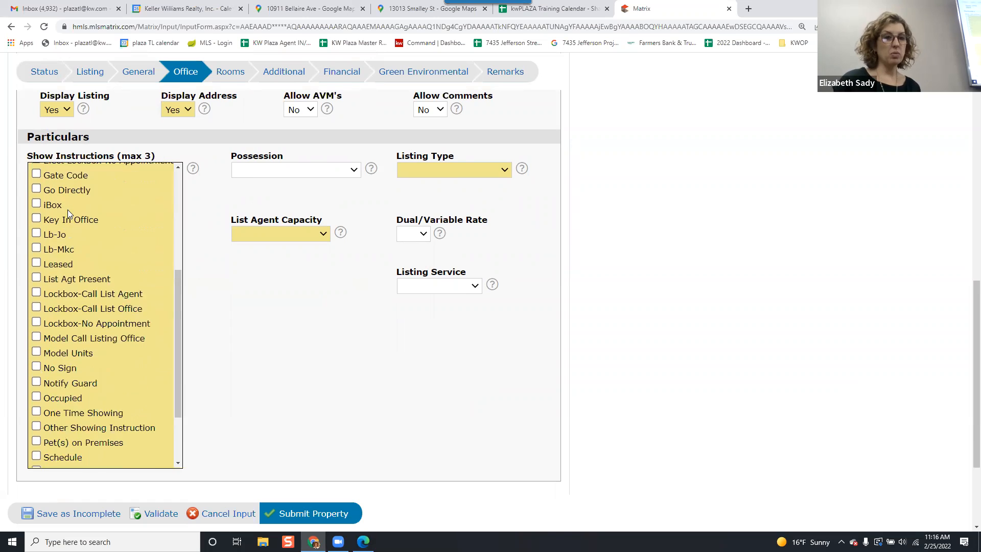
Tick iBox and Vacant as further Show Instructions.
{"action": "scroll", "coordinate": [68, 209], "scroll_direction": "down", "scroll_amount": 2}
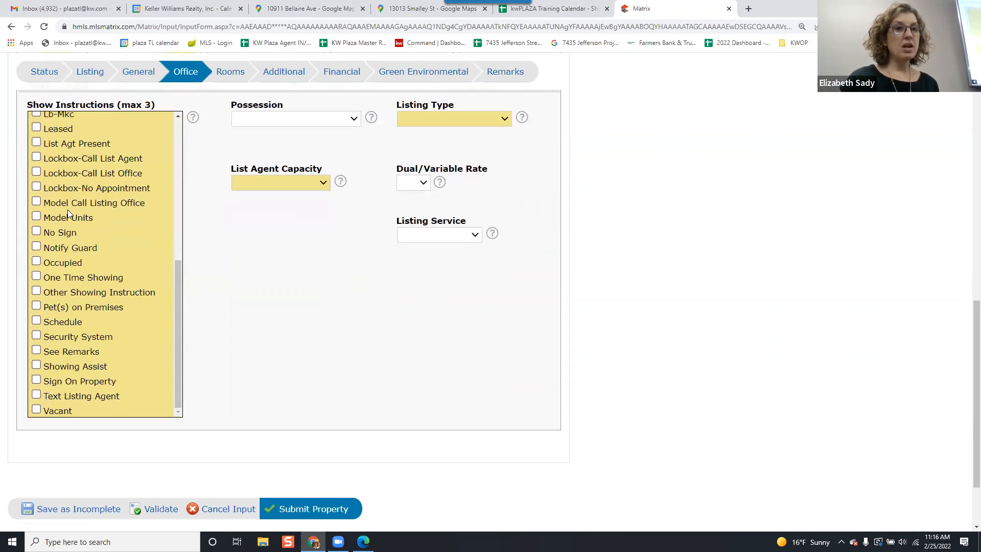
{"action": "scroll", "coordinate": [68, 213], "scroll_direction": "up", "scroll_amount": 7}
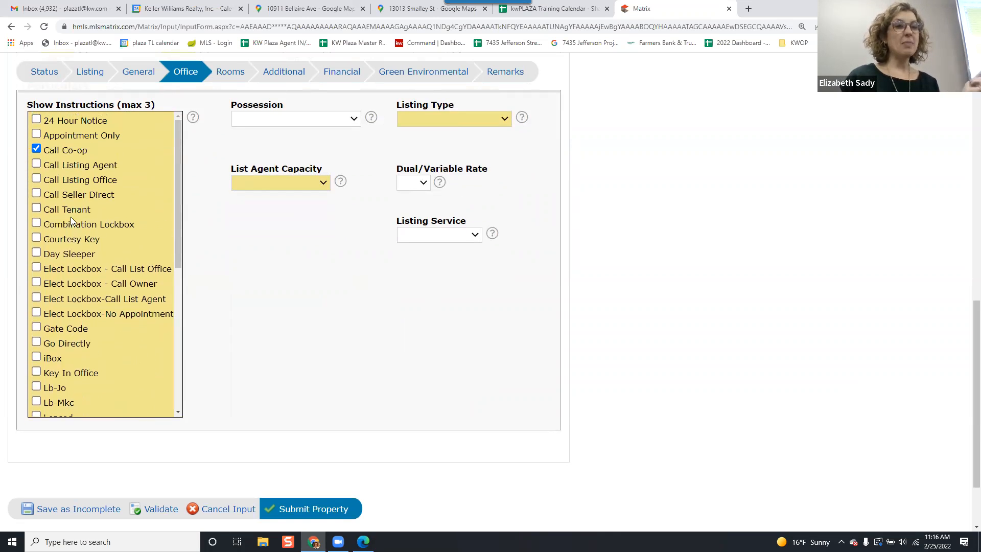
{"action": "left_click", "coordinate": [52, 358]}
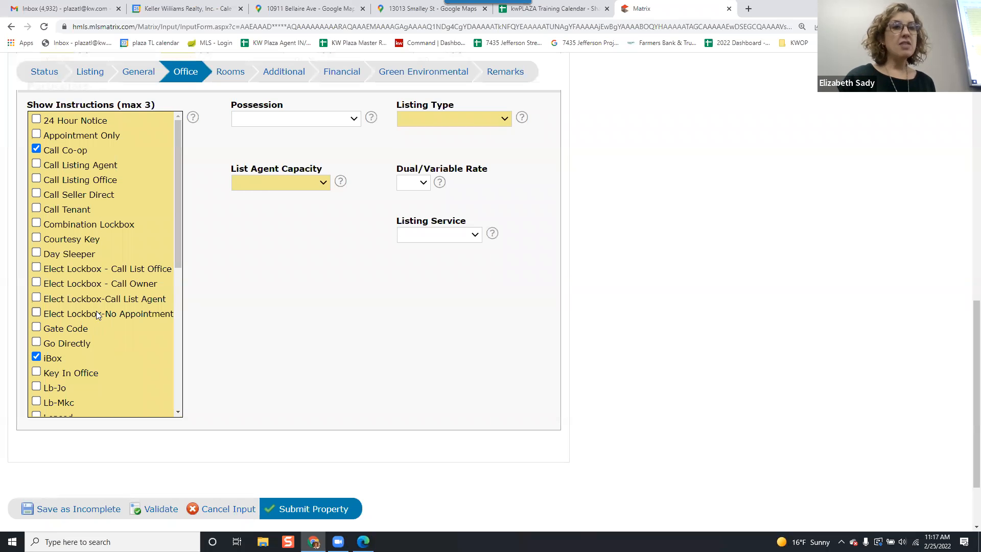
{"action": "scroll", "coordinate": [97, 313], "scroll_direction": "down", "scroll_amount": 6}
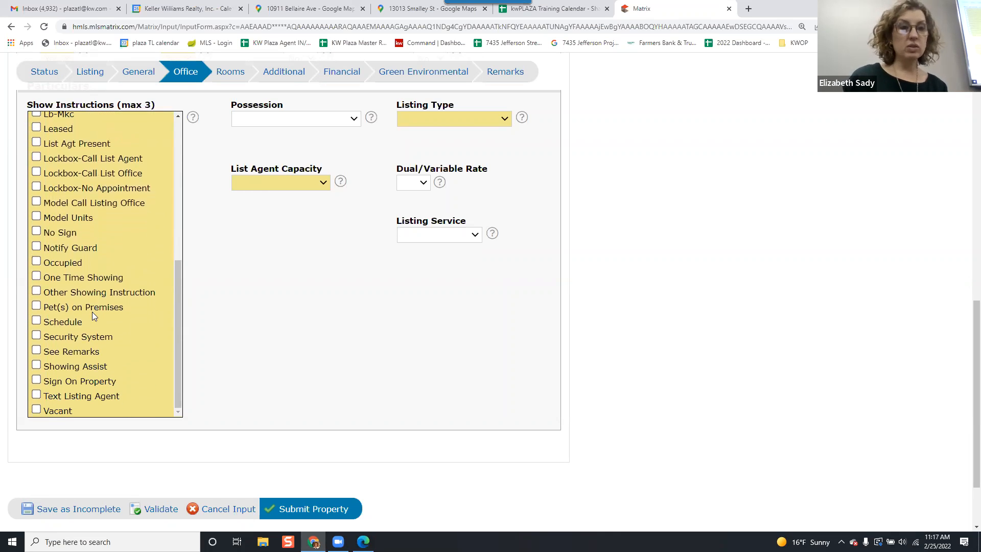
{"action": "left_click", "coordinate": [45, 413]}
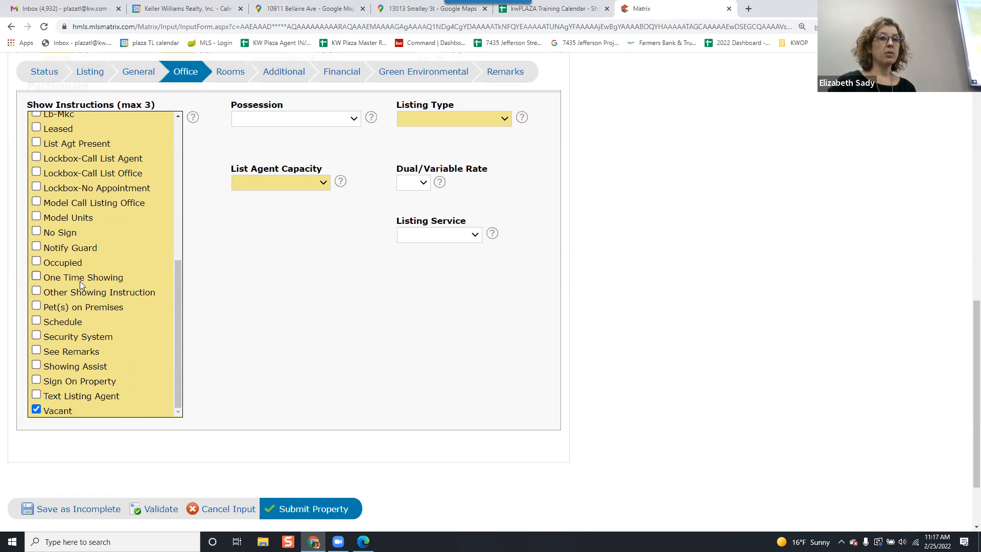
Set Possession to Immediate and Listing Type to Exclusive Right To Sell.
{"action": "scroll", "coordinate": [83, 204], "scroll_direction": "up", "scroll_amount": 1}
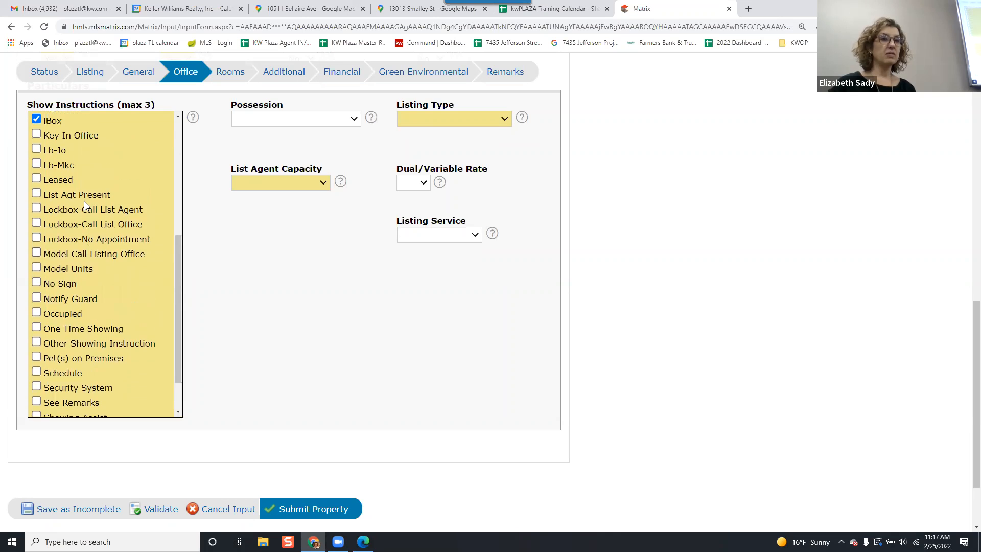
{"action": "scroll", "coordinate": [83, 199], "scroll_direction": "up", "scroll_amount": 1}
{"action": "scroll", "coordinate": [83, 194], "scroll_direction": "up", "scroll_amount": 5}
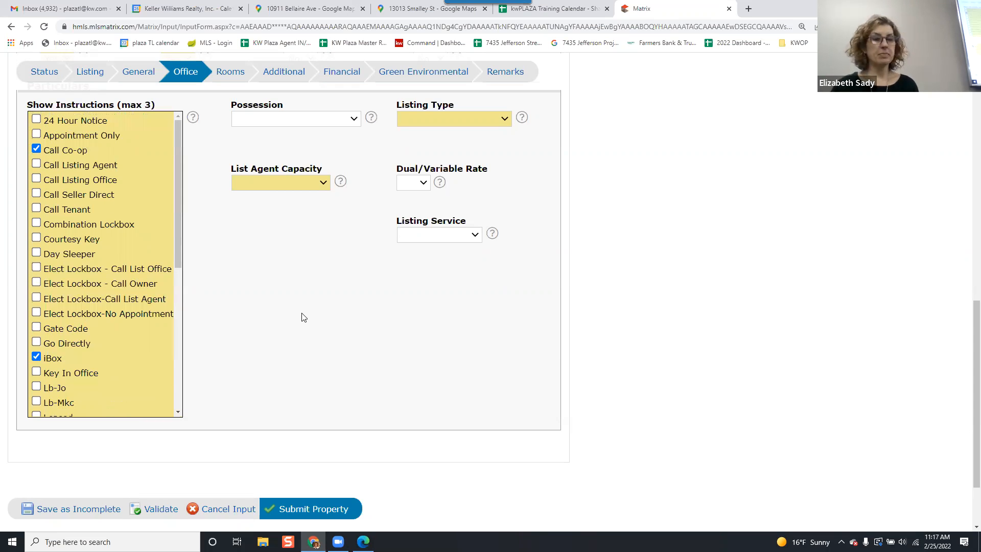
{"action": "scroll", "coordinate": [302, 317], "scroll_direction": "up", "scroll_amount": 4}
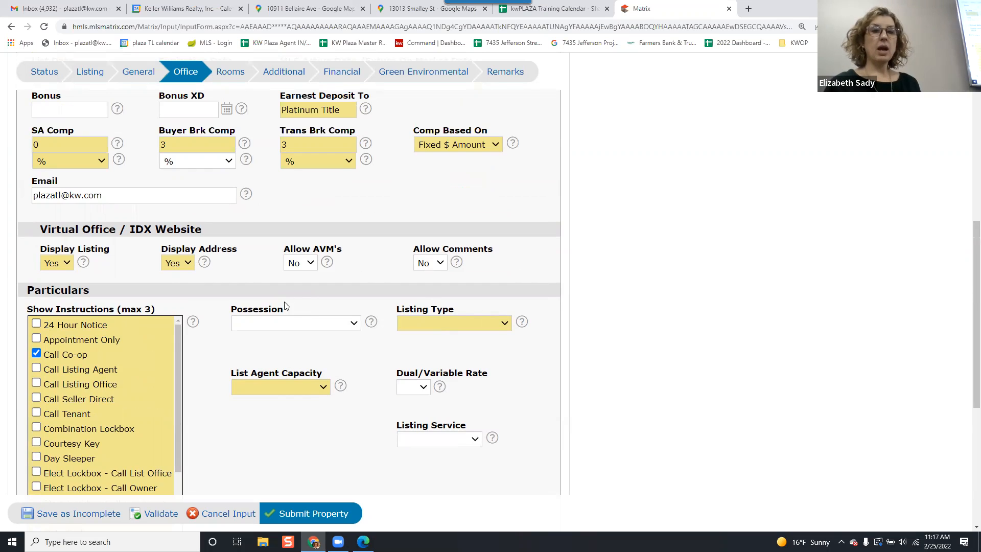
{"action": "left_click", "coordinate": [283, 322]}
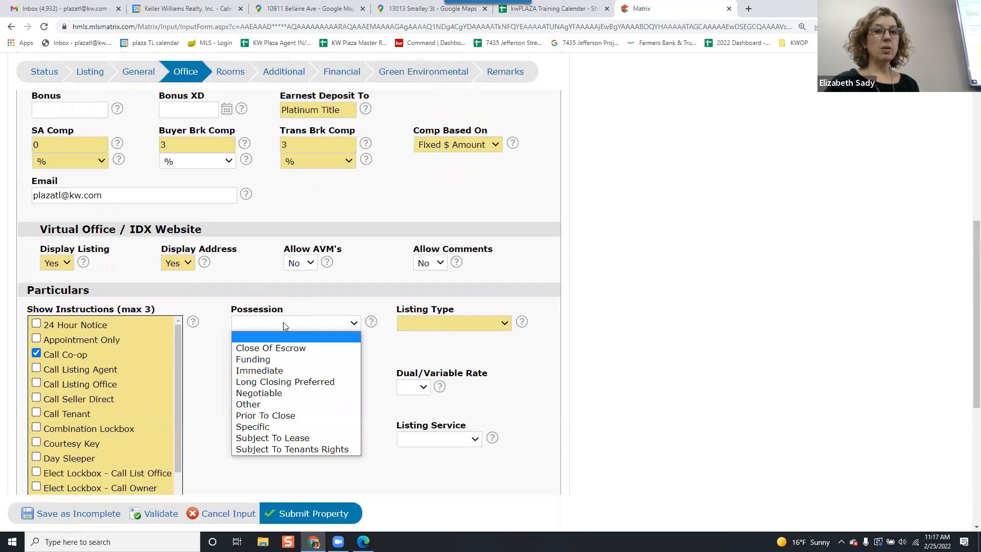
{"action": "left_click", "coordinate": [308, 369]}
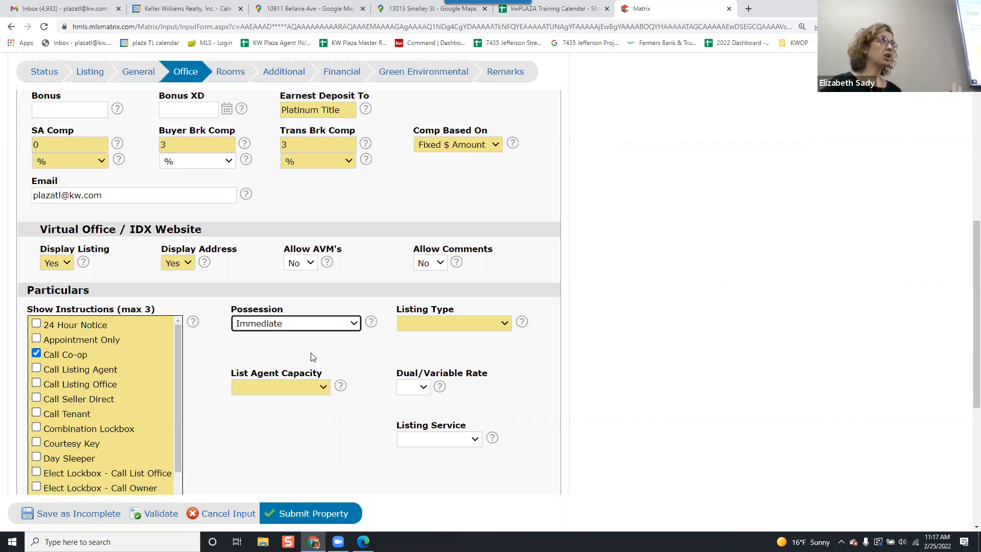
{"action": "left_click", "coordinate": [309, 325]}
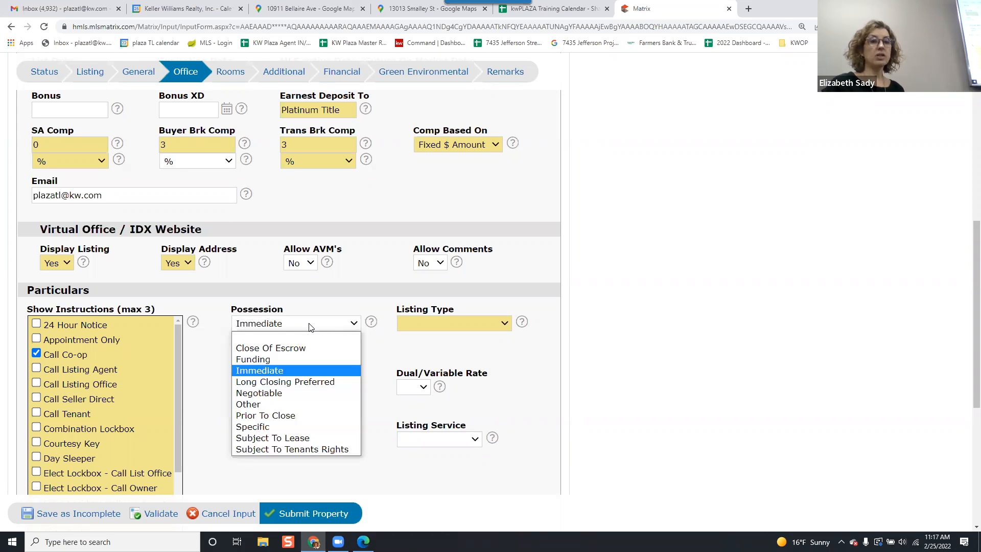
{"action": "left_click", "coordinate": [313, 372]}
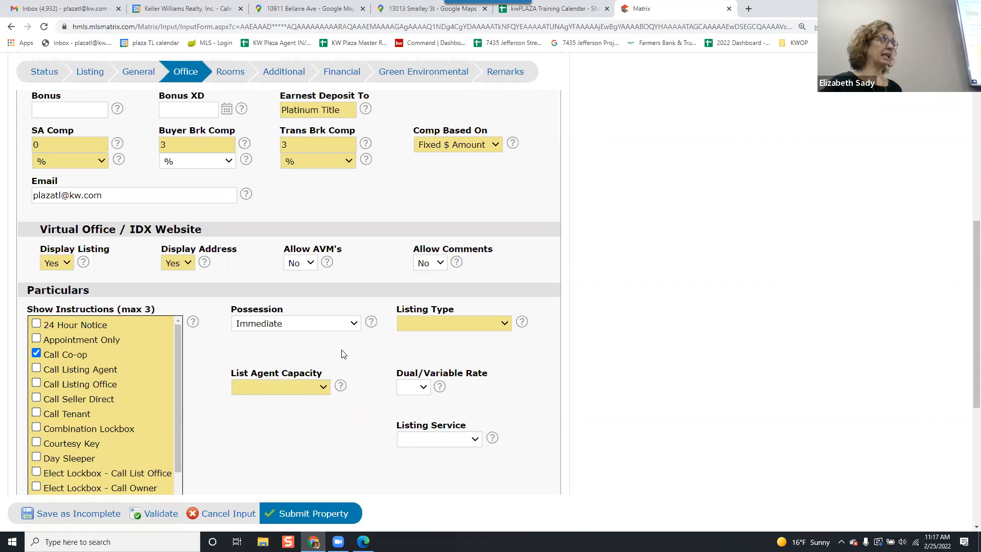
{"action": "left_click", "coordinate": [417, 325]}
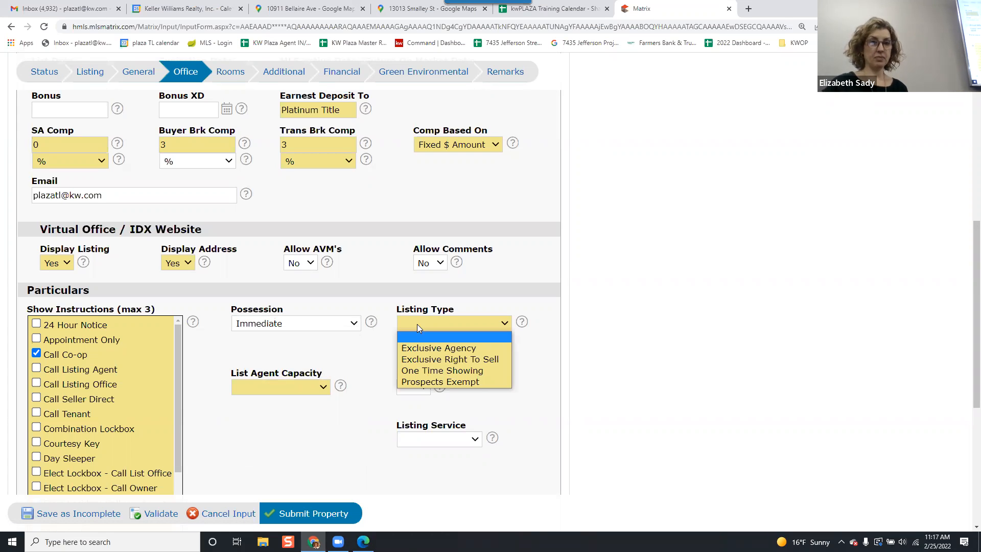
{"action": "left_click", "coordinate": [443, 364]}
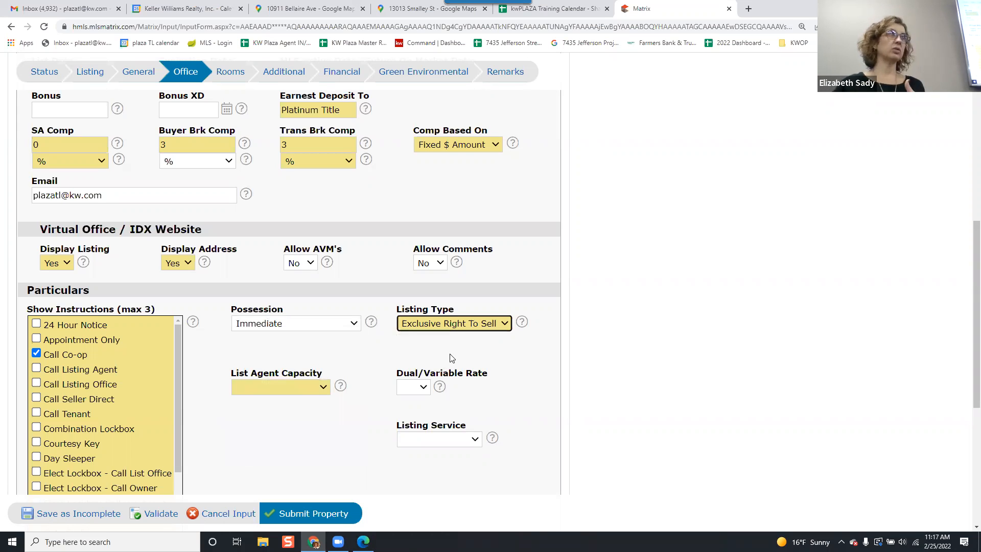
Set List Agent Capacity to Designated Agent in the Particulars section.
{"action": "left_click", "coordinate": [303, 393]}
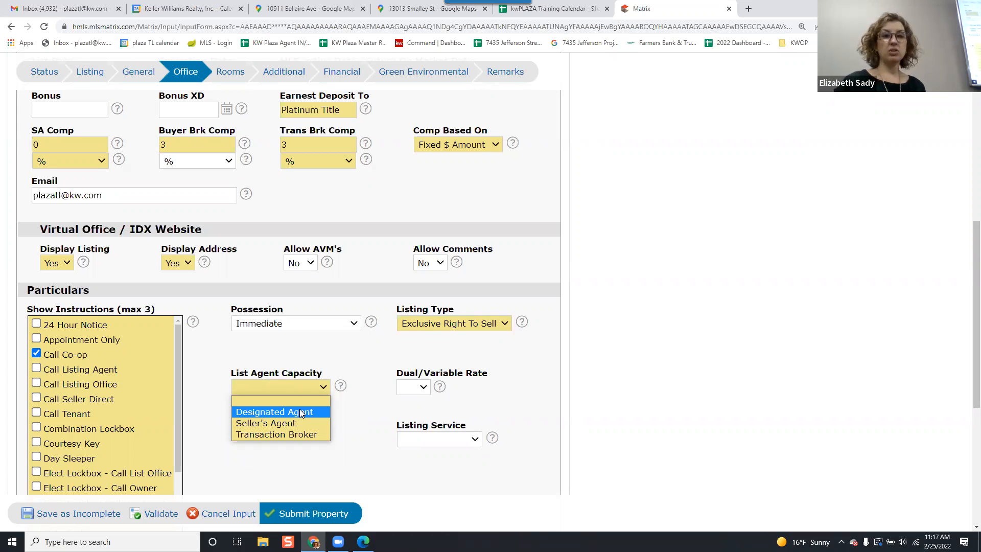
{"action": "left_click", "coordinate": [302, 413]}
{"action": "left_click", "coordinate": [356, 425]}
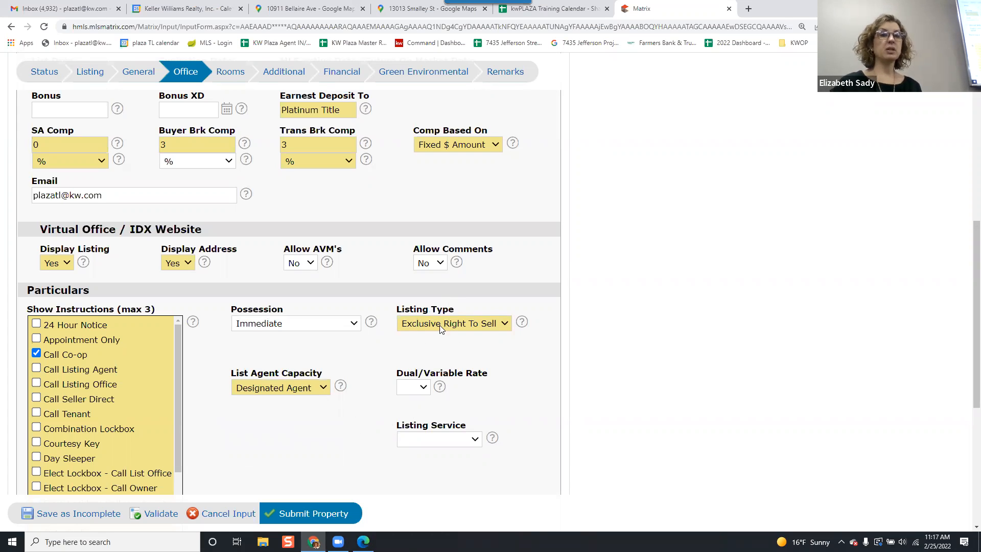
Open the Rooms tab and review the existing room entries, levels and dimensions.
{"action": "scroll", "coordinate": [329, 447], "scroll_direction": "down", "scroll_amount": 2}
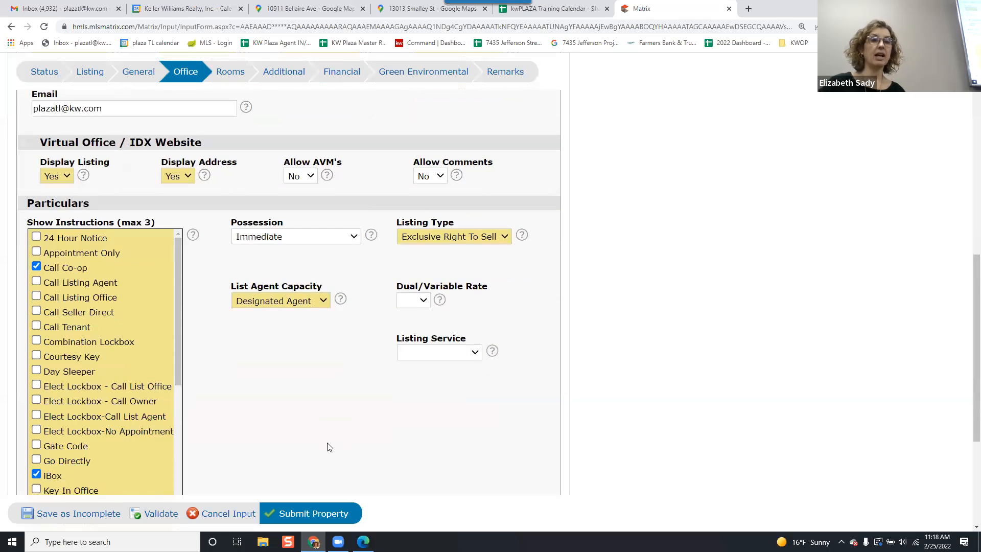
{"action": "scroll", "coordinate": [329, 447], "scroll_direction": "down", "scroll_amount": 3}
{"action": "scroll", "coordinate": [329, 447], "scroll_direction": "up", "scroll_amount": 9}
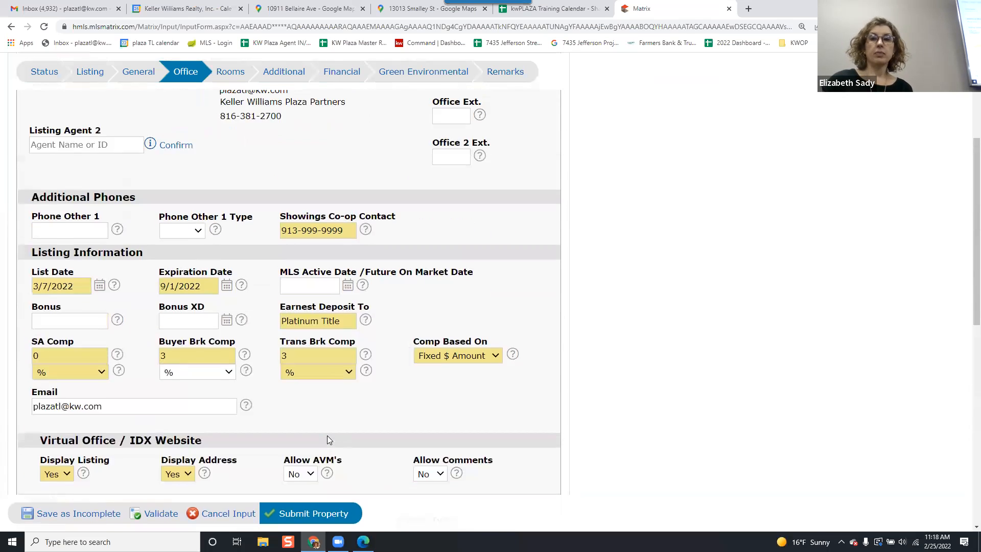
{"action": "scroll", "coordinate": [324, 429], "scroll_direction": "up", "scroll_amount": 5}
{"action": "left_click", "coordinate": [237, 220]}
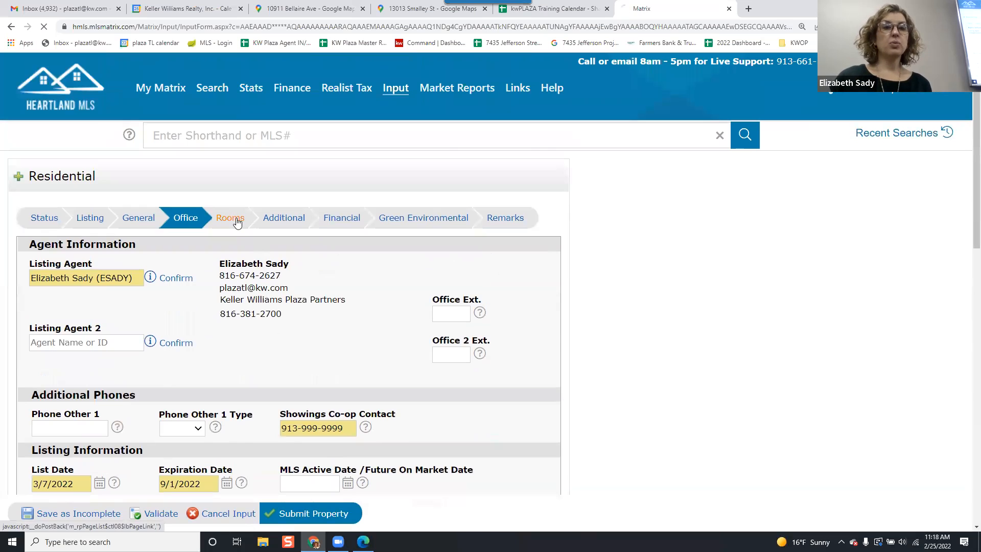
{"action": "scroll", "coordinate": [372, 257], "scroll_direction": "down", "scroll_amount": 9}
{"action": "scroll", "coordinate": [378, 271], "scroll_direction": "up", "scroll_amount": 3}
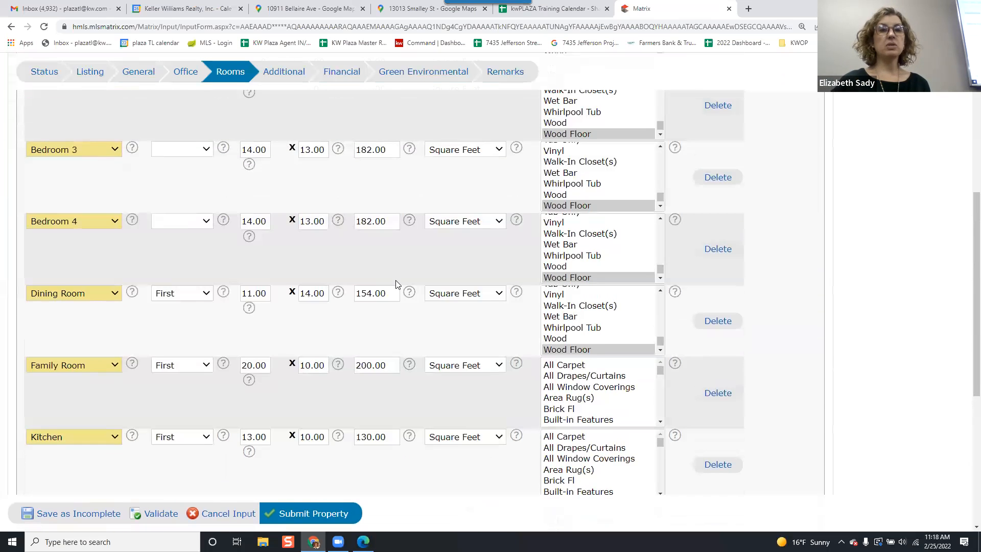
{"action": "scroll", "coordinate": [396, 284], "scroll_direction": "up", "scroll_amount": 4}
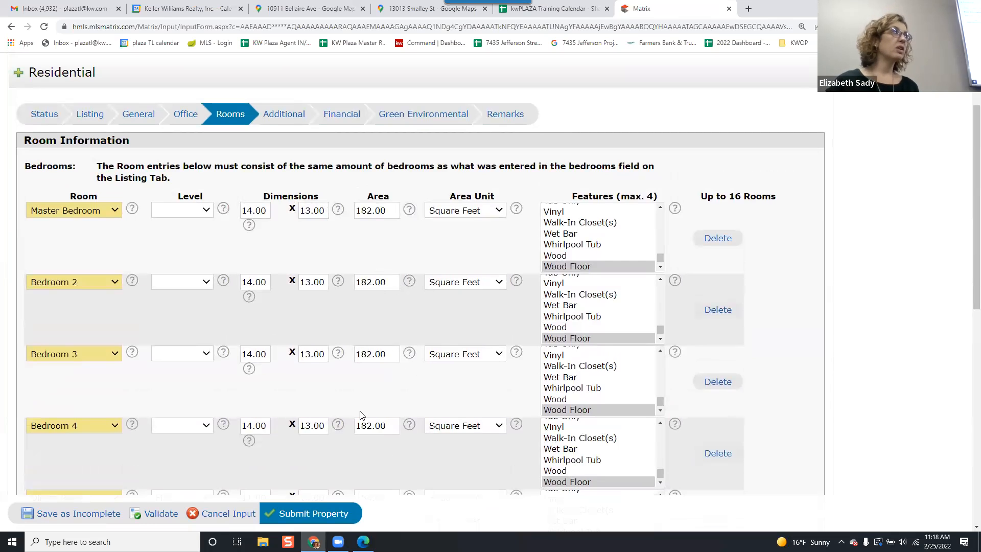
{"action": "scroll", "coordinate": [379, 363], "scroll_direction": "down", "scroll_amount": 2}
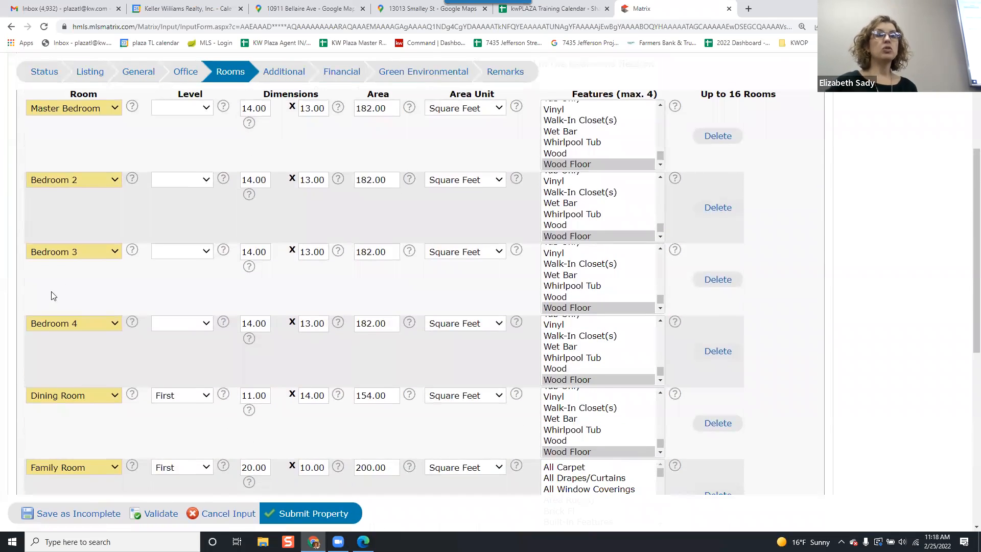
{"action": "scroll", "coordinate": [113, 189], "scroll_direction": "down", "scroll_amount": 5}
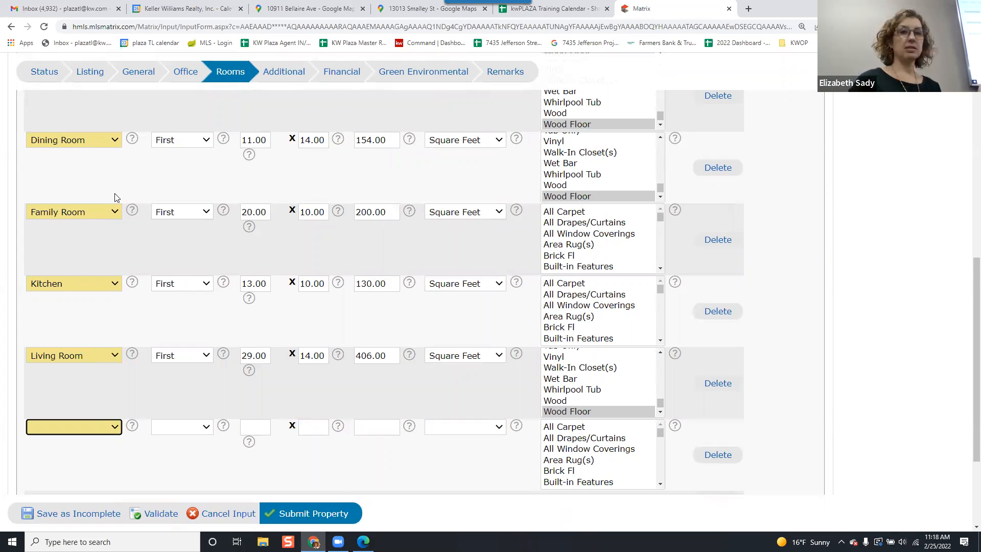
{"action": "scroll", "coordinate": [59, 215], "scroll_direction": "up", "scroll_amount": 6}
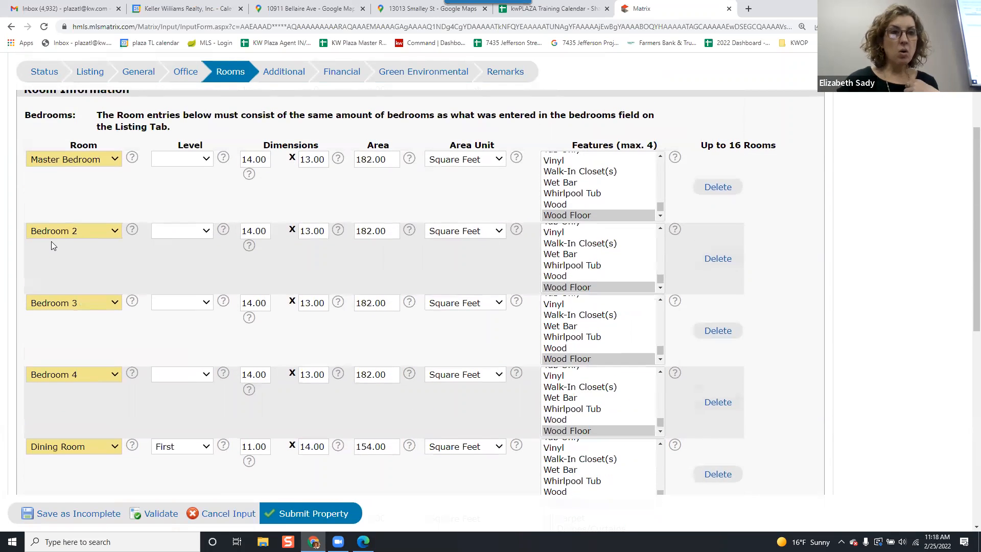
{"action": "scroll", "coordinate": [53, 240], "scroll_direction": "down", "scroll_amount": 4}
{"action": "scroll", "coordinate": [62, 239], "scroll_direction": "down", "scroll_amount": 1}
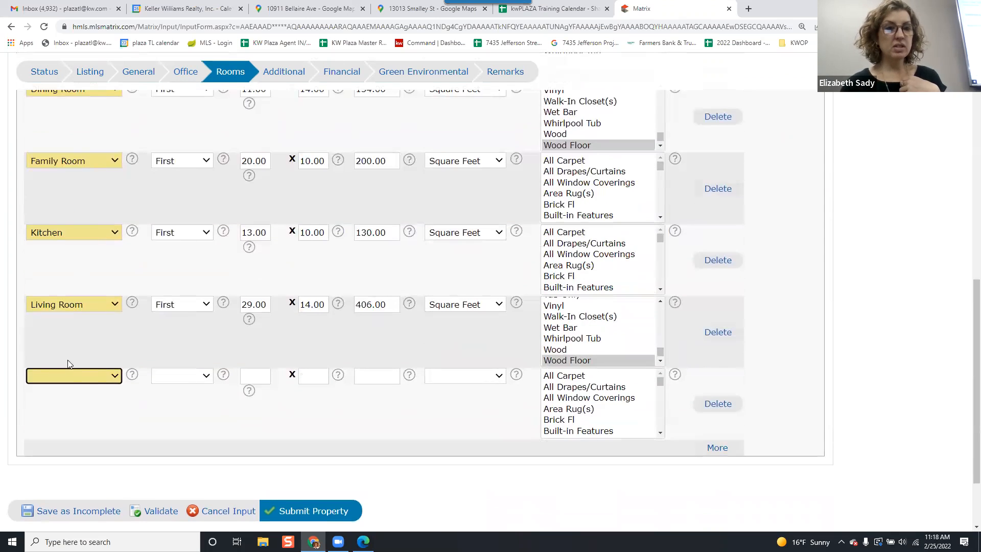
Add a Bathroom 5 room on the Third level in the empty room row.
{"action": "left_click", "coordinate": [81, 376]}
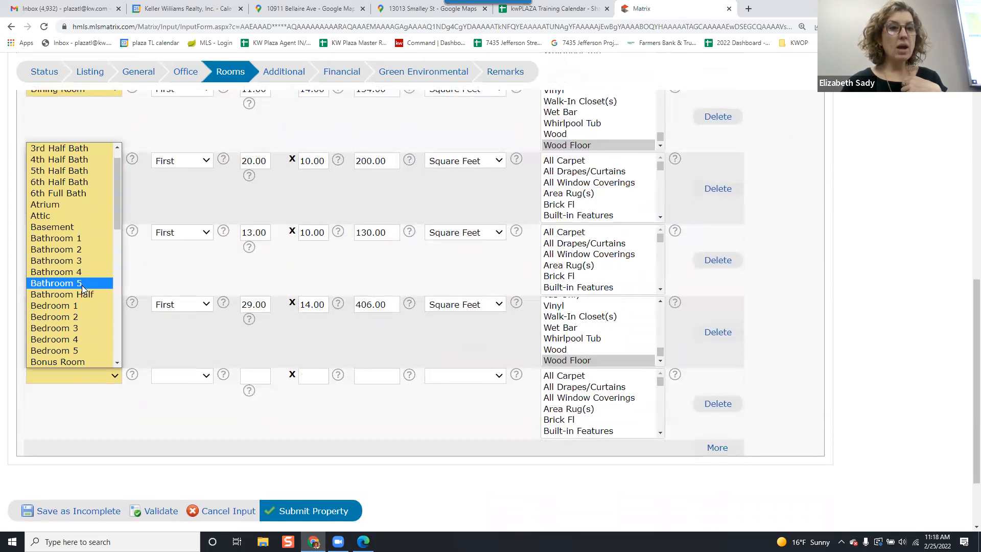
{"action": "left_click", "coordinate": [82, 284]}
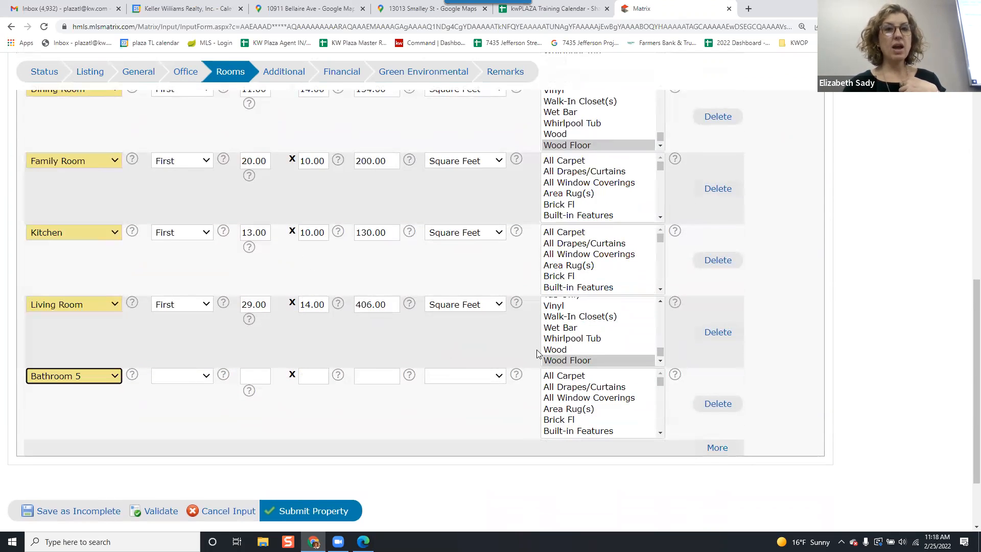
{"action": "left_click", "coordinate": [199, 374]}
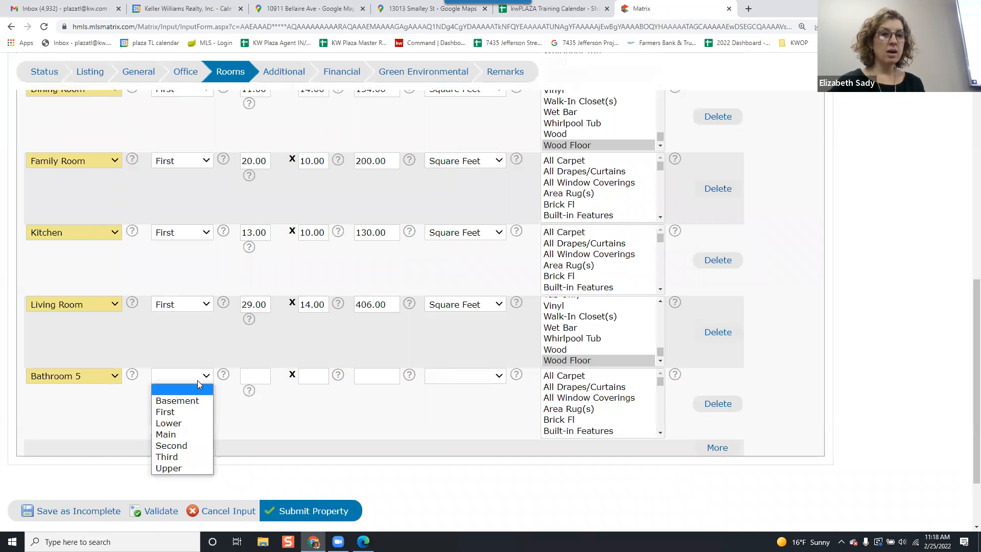
{"action": "left_click", "coordinate": [186, 454]}
{"action": "left_click", "coordinate": [246, 444]}
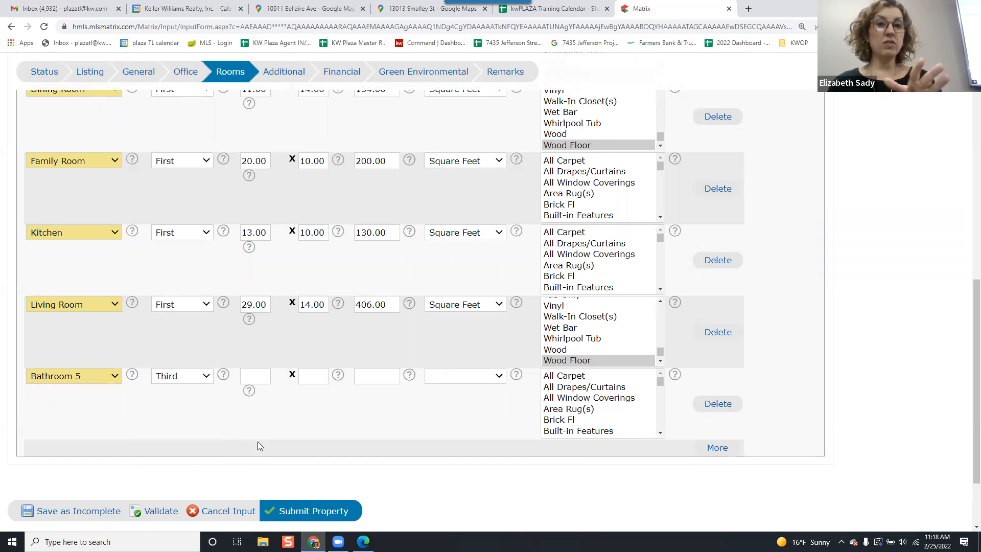
Open the Additional tab and set In Flood Plain to Unknown.
{"action": "scroll", "coordinate": [525, 329], "scroll_direction": "up", "scroll_amount": 2}
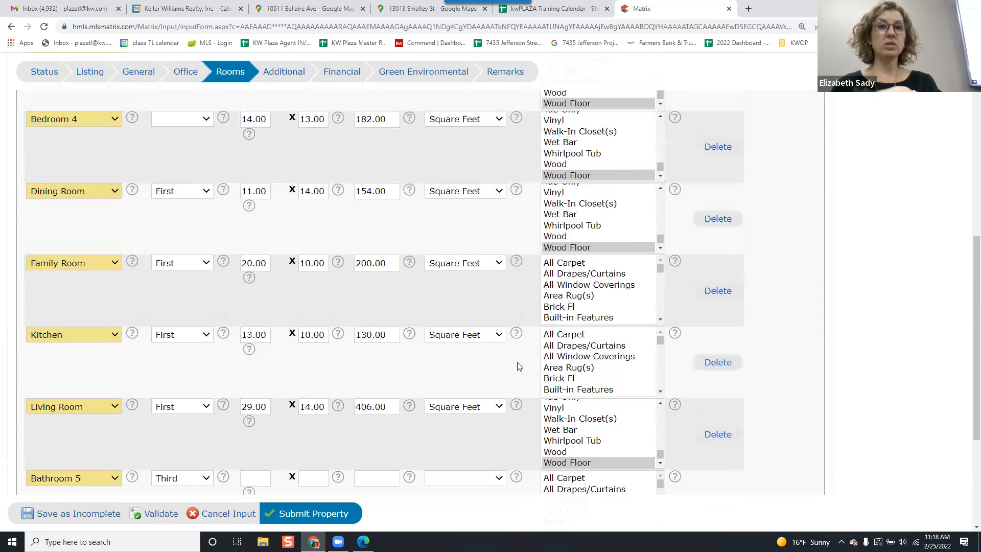
{"action": "scroll", "coordinate": [547, 313], "scroll_direction": "down", "scroll_amount": 2}
{"action": "scroll", "coordinate": [240, 368], "scroll_direction": "down", "scroll_amount": 1}
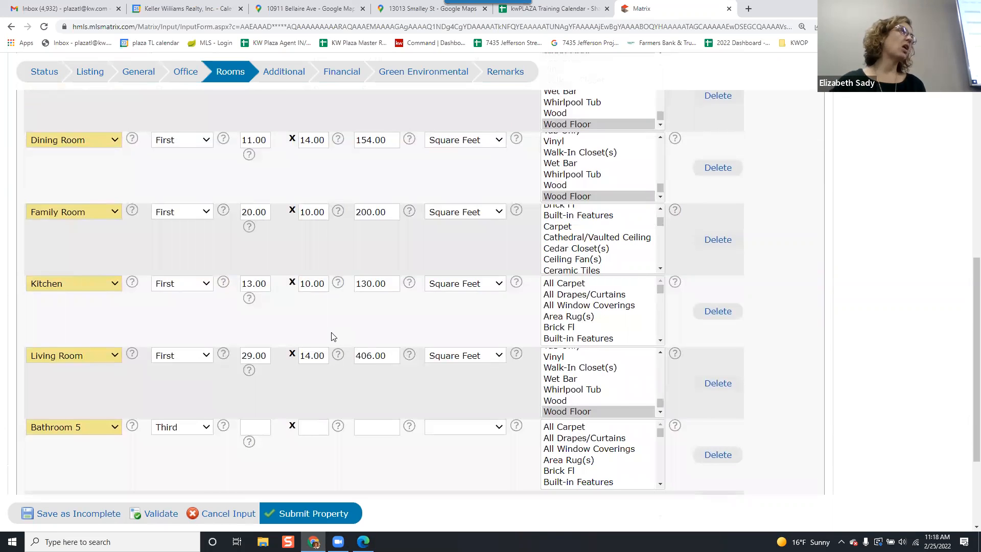
{"action": "scroll", "coordinate": [339, 336], "scroll_direction": "down", "scroll_amount": 1}
{"action": "scroll", "coordinate": [340, 334], "scroll_direction": "up", "scroll_amount": 7}
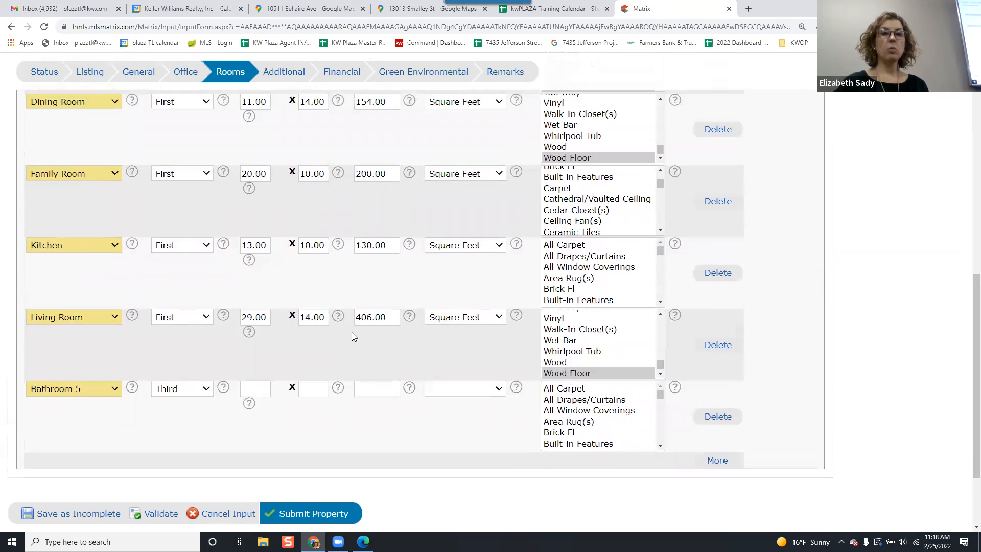
{"action": "scroll", "coordinate": [336, 332], "scroll_direction": "up", "scroll_amount": 3}
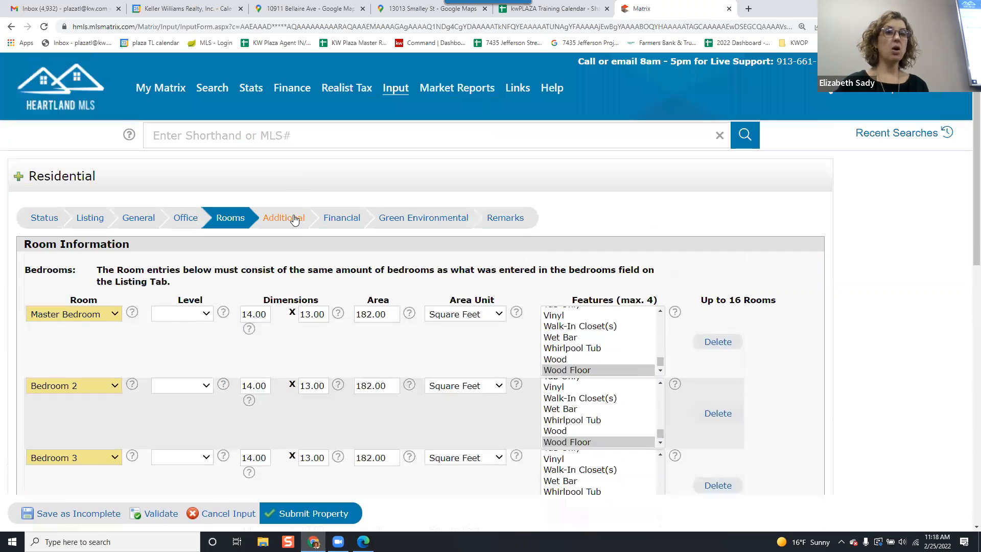
{"action": "left_click", "coordinate": [294, 217]}
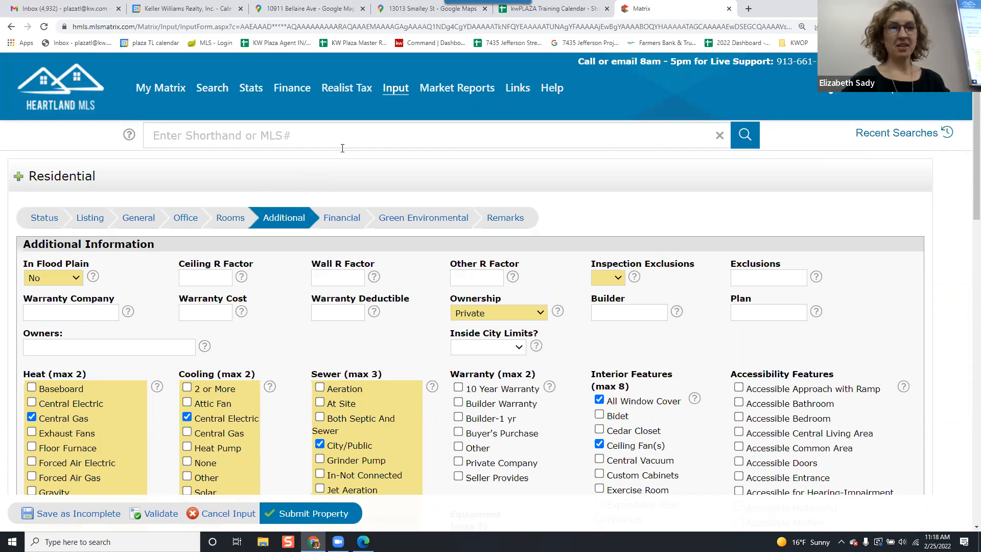
{"action": "left_click", "coordinate": [78, 279]}
{"action": "left_click", "coordinate": [67, 316]}
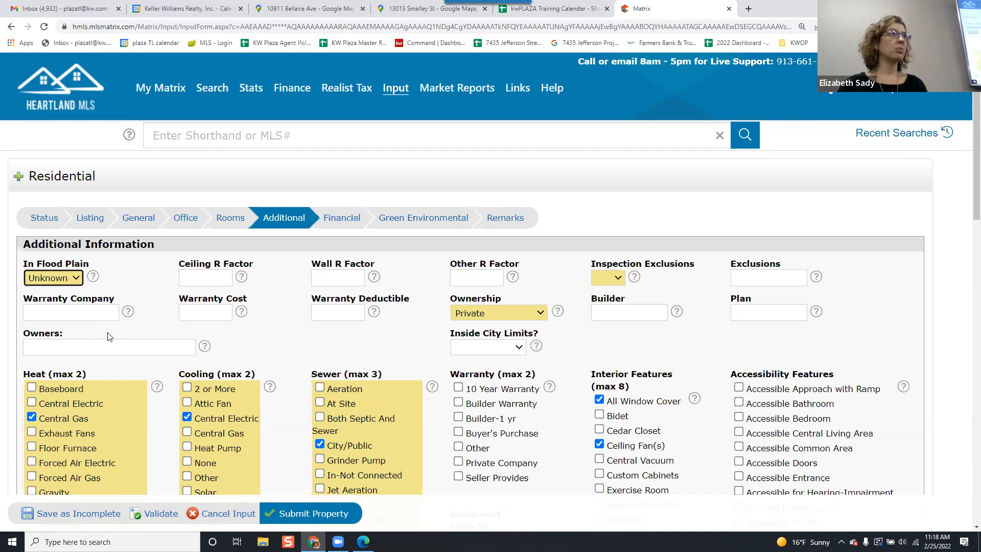
{"action": "left_click", "coordinate": [140, 271]}
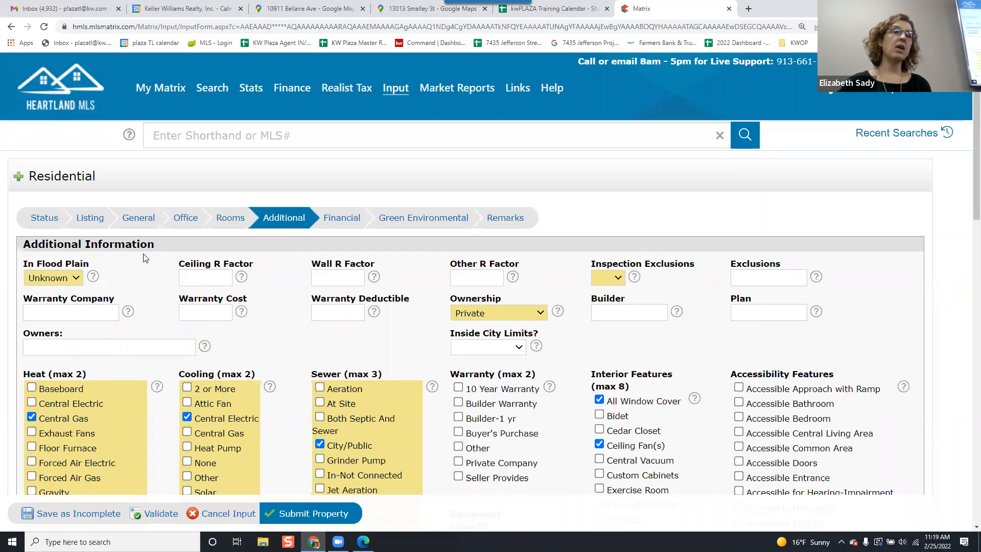
Set Inspection Exclusions to Yes and enter See Seller Disclosure in Exclusions.
{"action": "scroll", "coordinate": [131, 278], "scroll_direction": "down", "scroll_amount": 1}
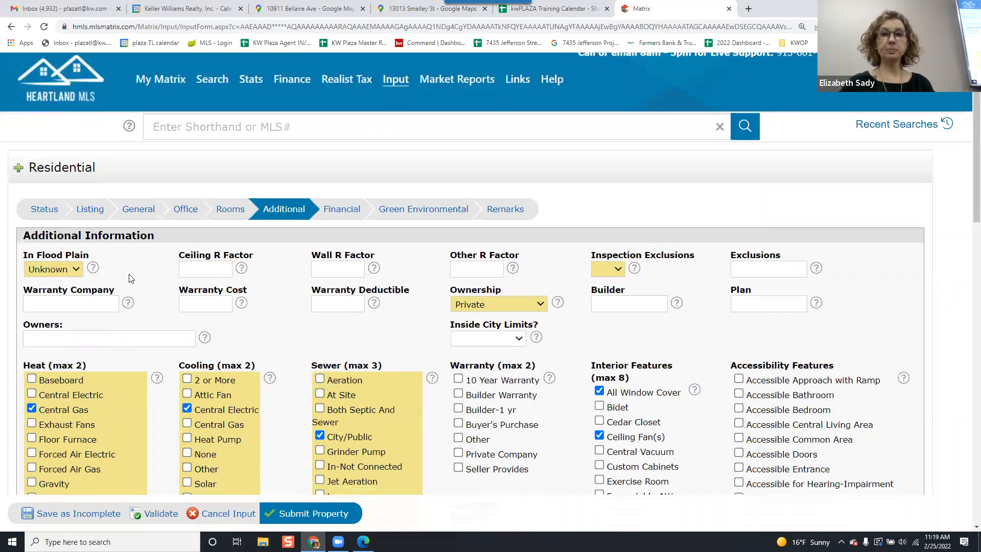
{"action": "scroll", "coordinate": [131, 279], "scroll_direction": "down", "scroll_amount": 1}
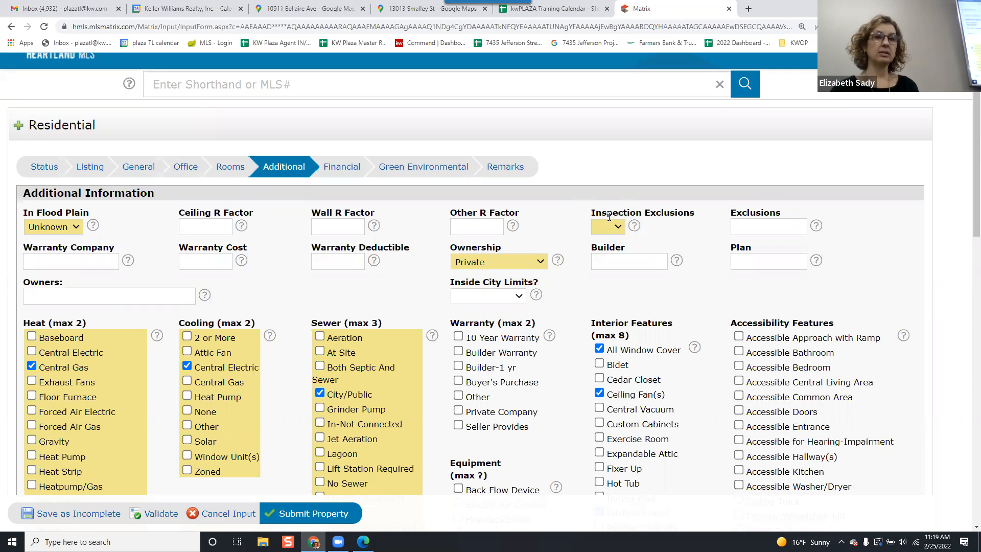
{"action": "left_click", "coordinate": [610, 231]}
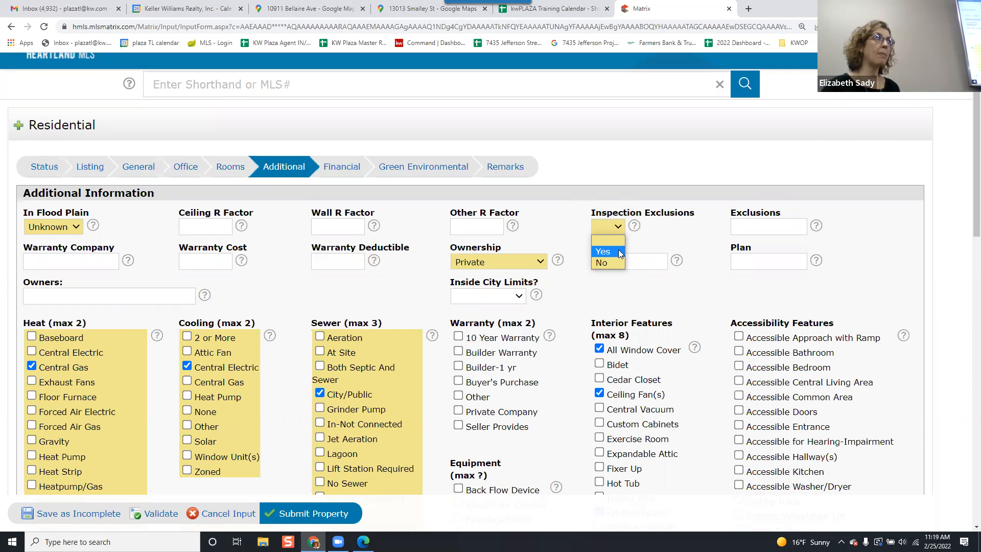
{"action": "left_click", "coordinate": [617, 250]}
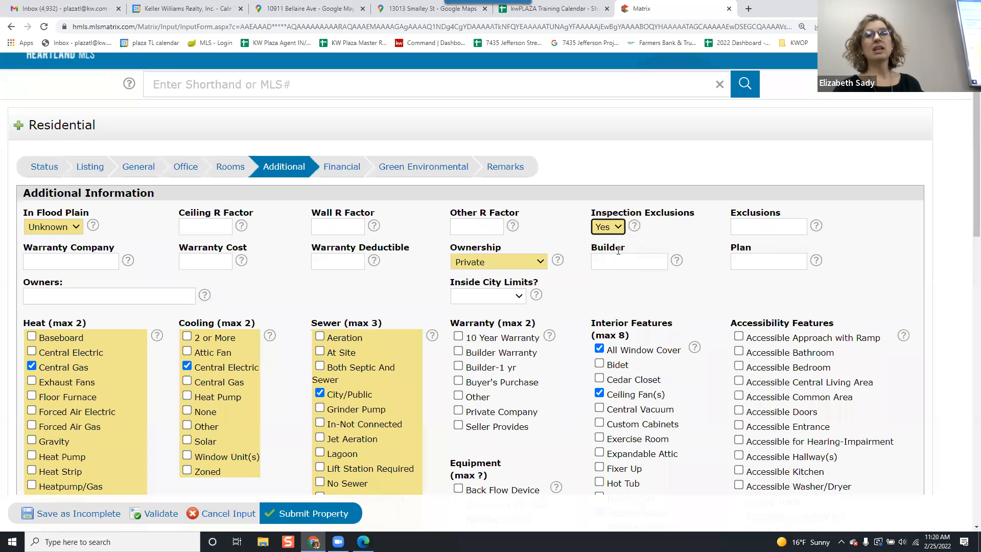
{"action": "left_click", "coordinate": [738, 225]}
{"action": "type", "text": "S"}
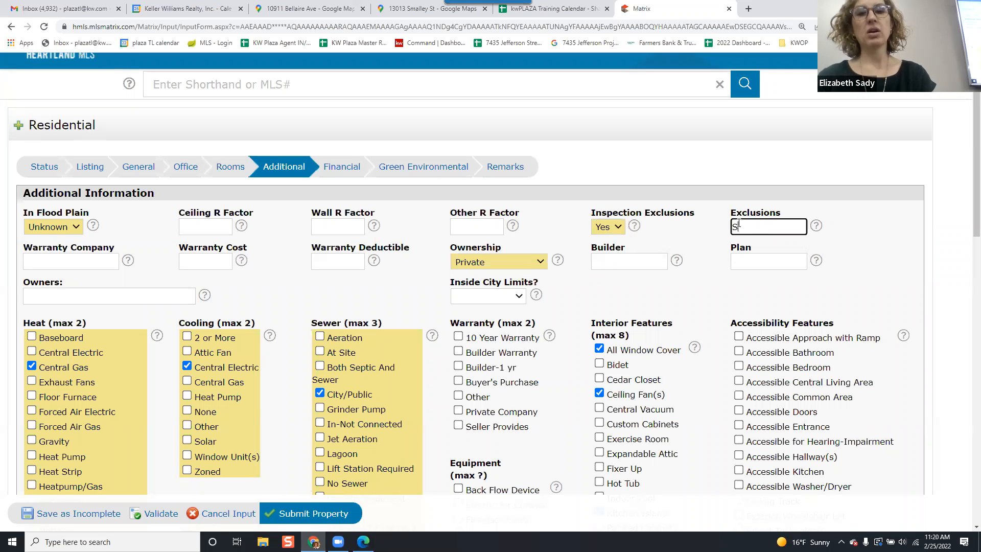
{"action": "type", "text": "ee Seller Disclosure"}
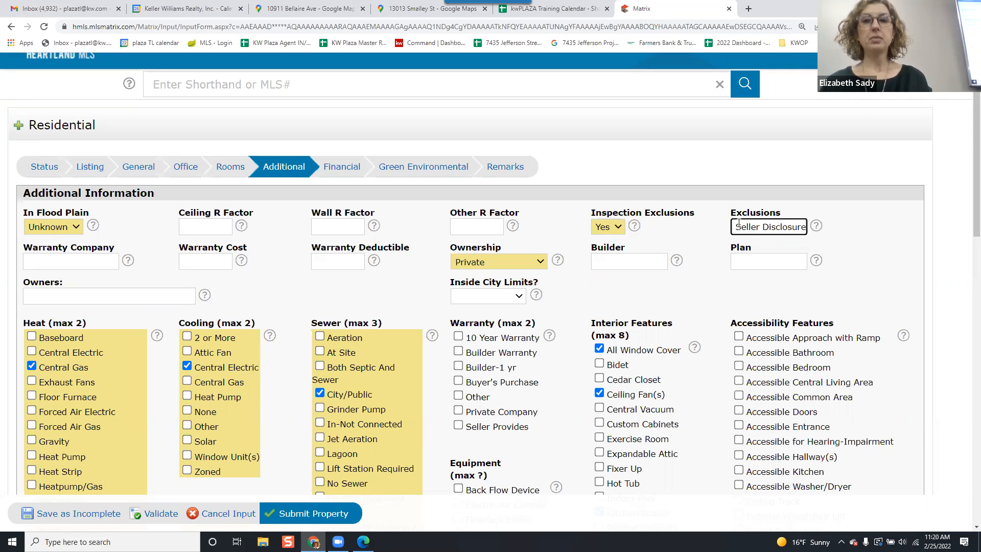
{"action": "left_click", "coordinate": [715, 227]}
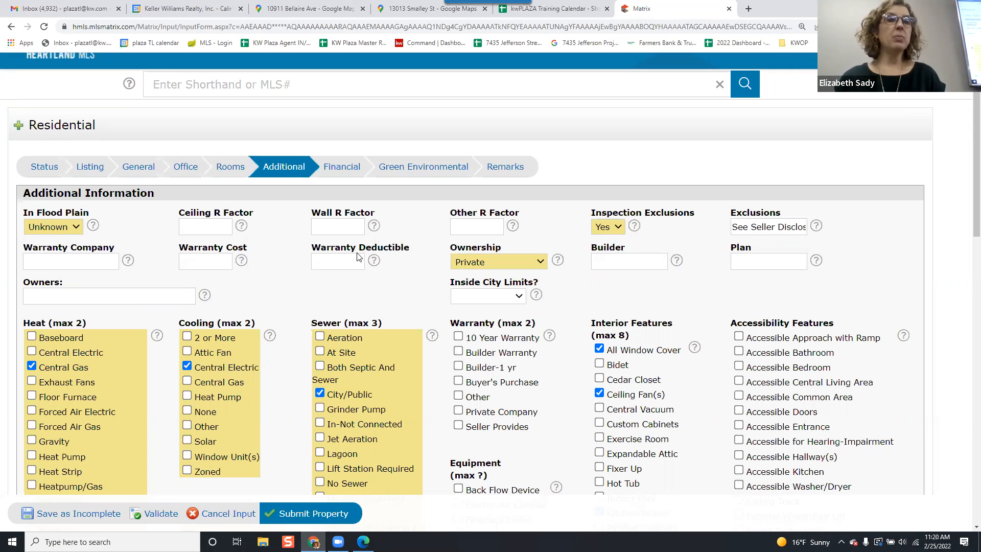
Set Ownership to Investor.
{"action": "left_click", "coordinate": [495, 263]}
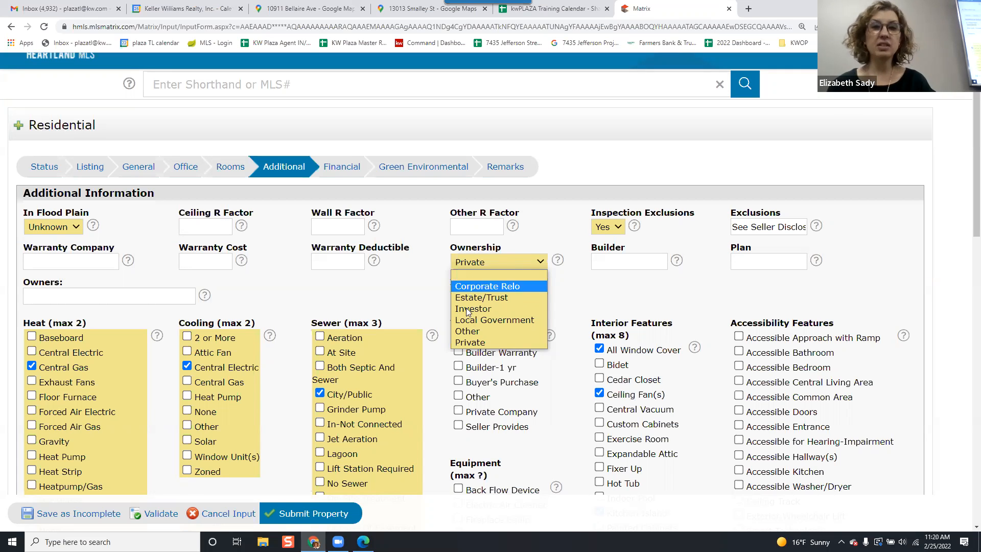
{"action": "left_click", "coordinate": [476, 309]}
{"action": "left_click", "coordinate": [498, 264]}
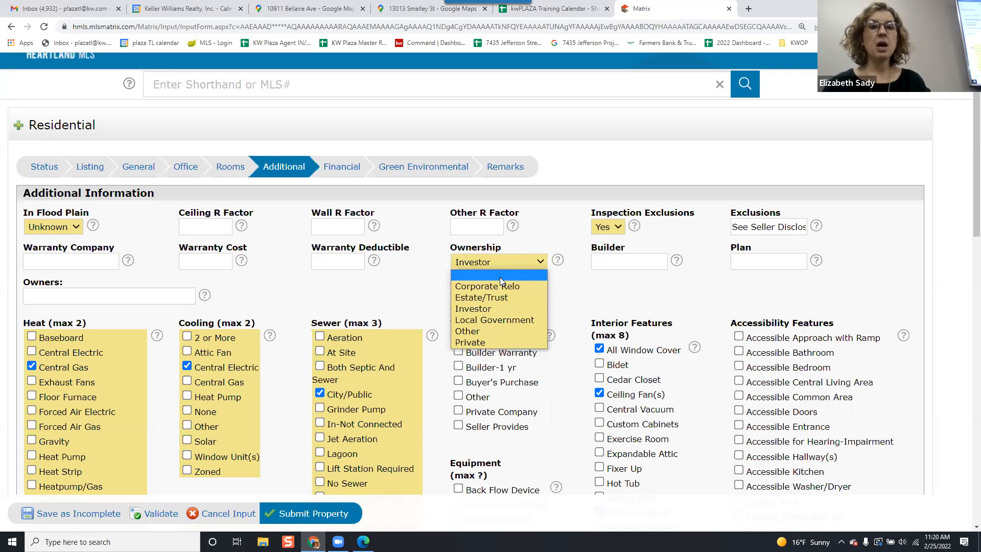
{"action": "left_click", "coordinate": [507, 313]}
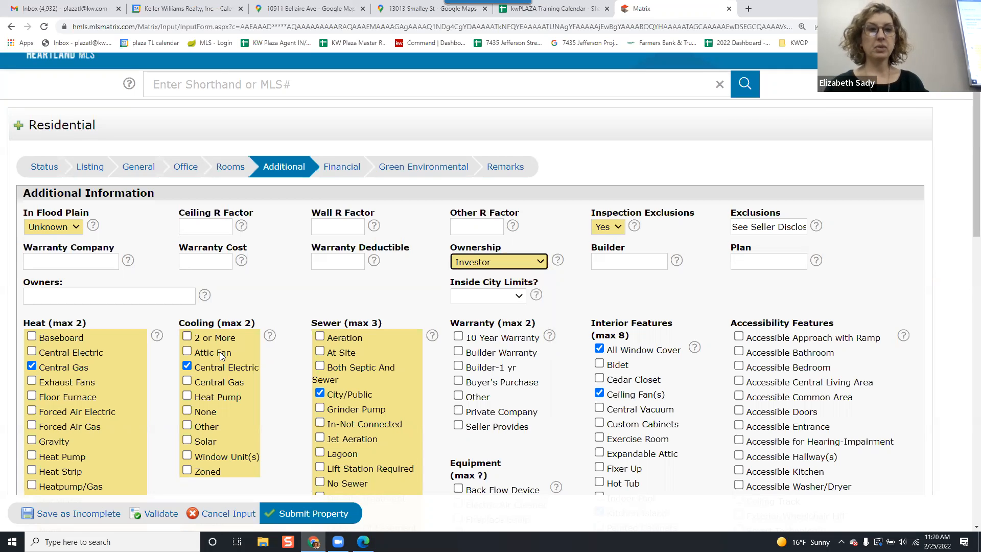
{"action": "scroll", "coordinate": [207, 327], "scroll_direction": "down", "scroll_amount": 2}
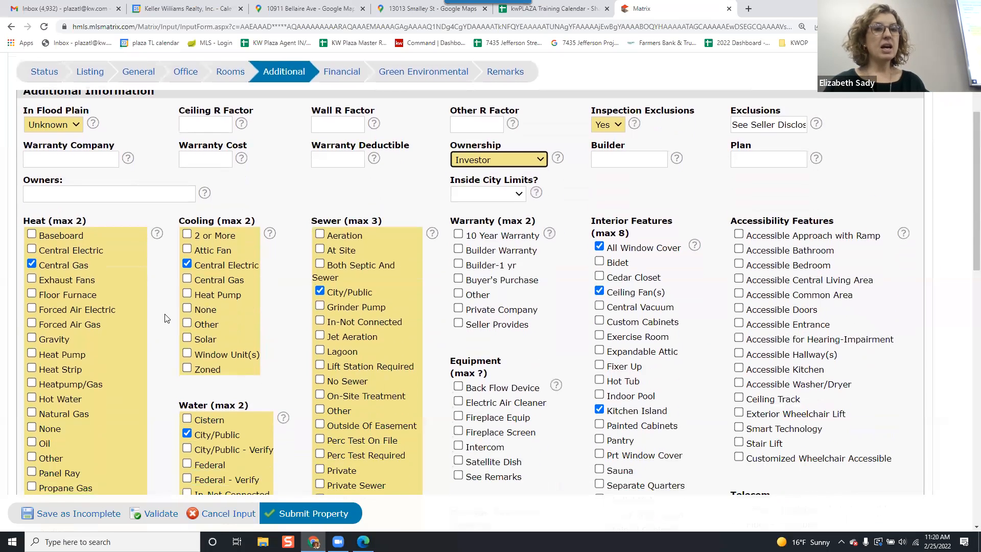
{"action": "scroll", "coordinate": [87, 292], "scroll_direction": "down", "scroll_amount": 3}
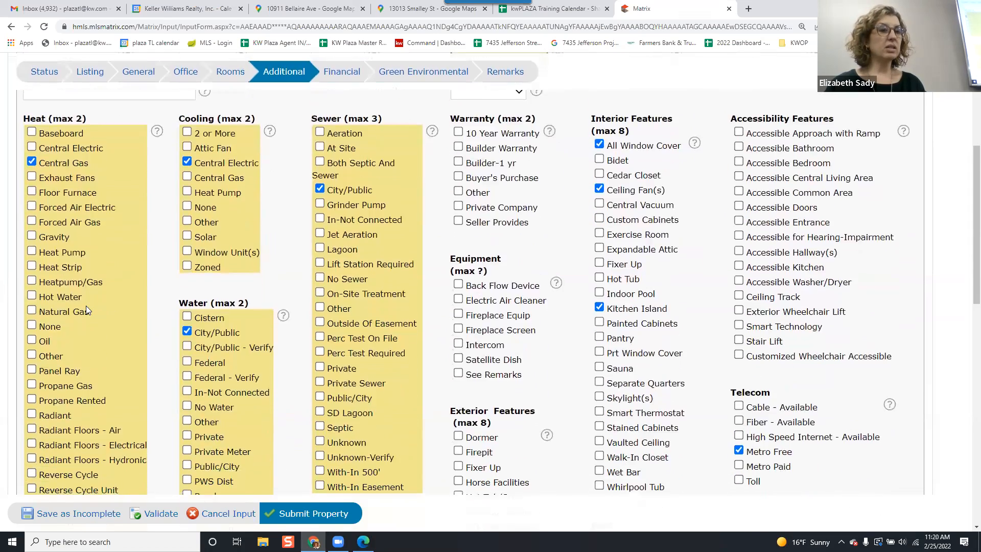
{"action": "scroll", "coordinate": [86, 306], "scroll_direction": "up", "scroll_amount": 2}
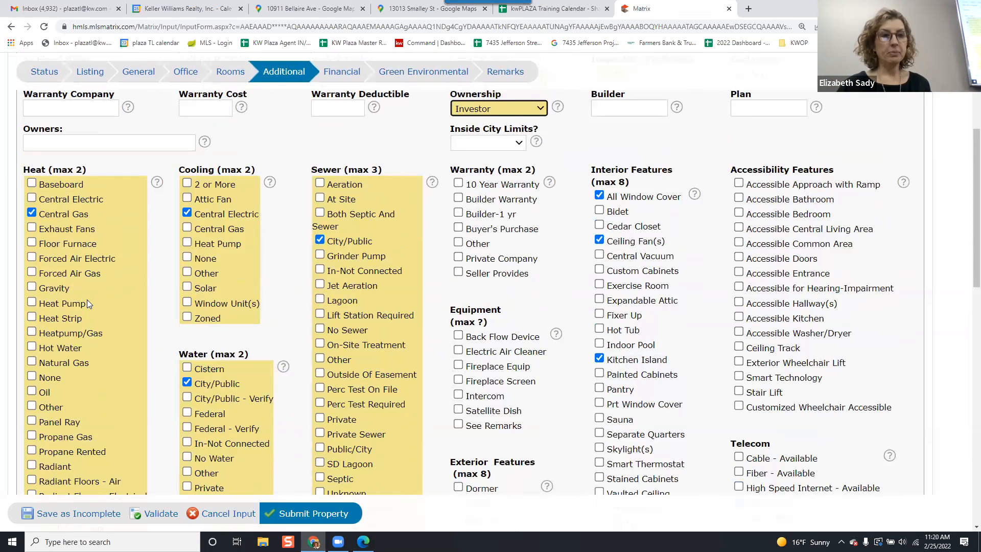
Under Heat, uncheck Wood Burn Stove and check Zoned.
{"action": "scroll", "coordinate": [87, 299], "scroll_direction": "down", "scroll_amount": 2}
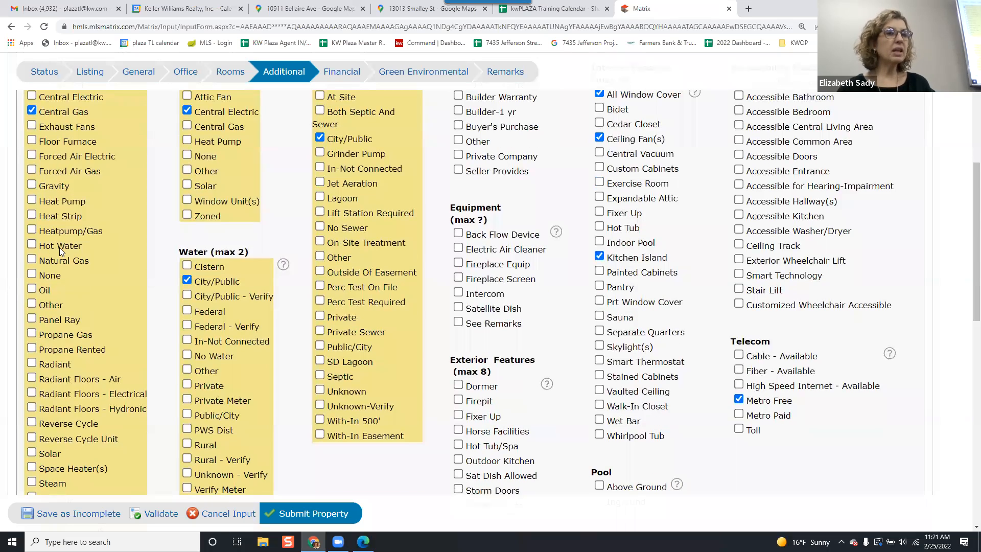
{"action": "scroll", "coordinate": [60, 248], "scroll_direction": "down", "scroll_amount": 1}
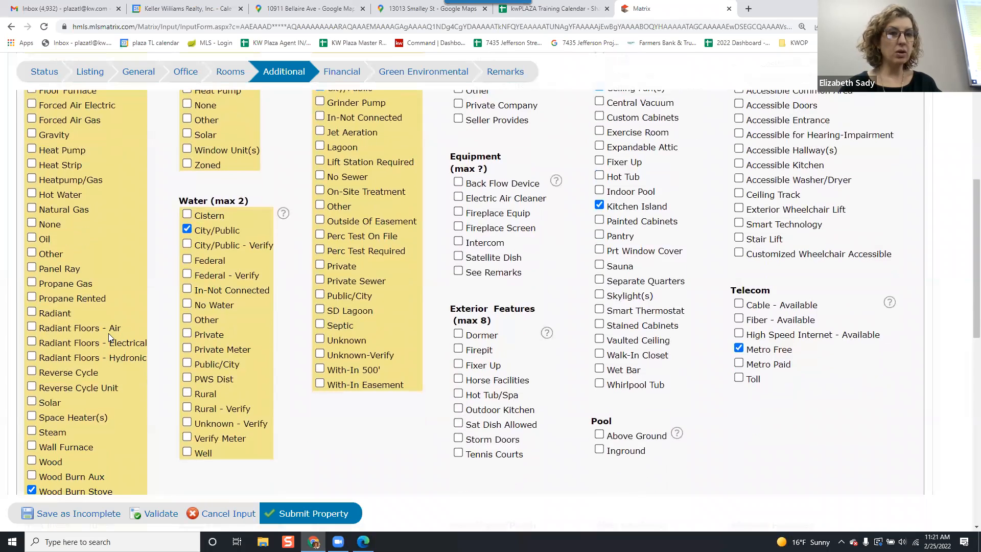
{"action": "scroll", "coordinate": [82, 340], "scroll_direction": "down", "scroll_amount": 1}
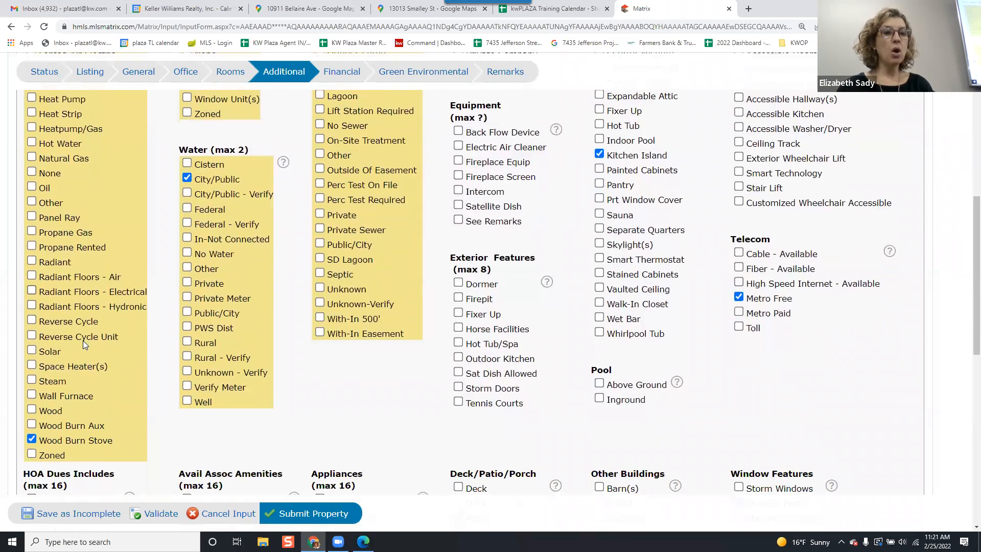
{"action": "left_click", "coordinate": [31, 440]}
{"action": "left_click", "coordinate": [31, 454]}
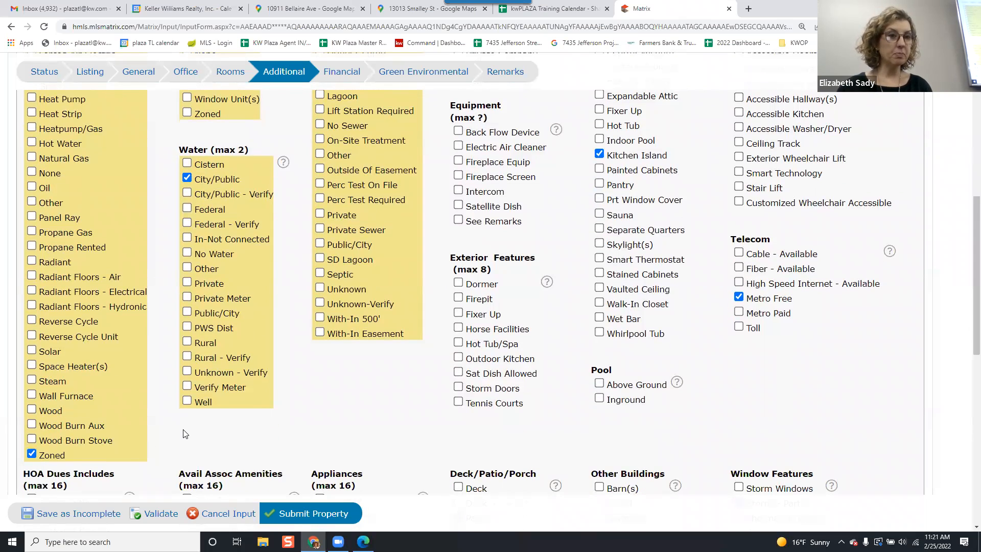
Check Zoned under Cooling.
{"action": "scroll", "coordinate": [92, 318], "scroll_direction": "up", "scroll_amount": 2}
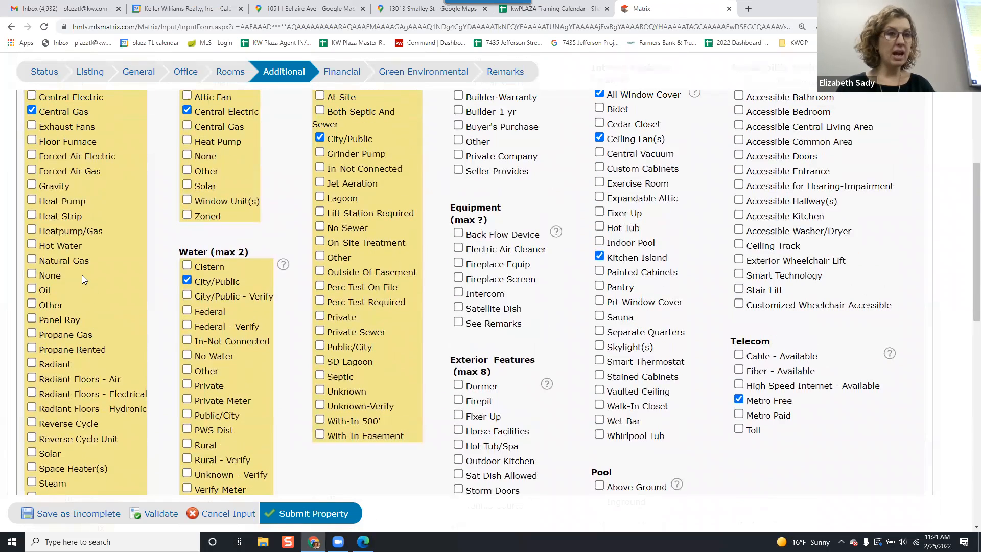
{"action": "scroll", "coordinate": [109, 245], "scroll_direction": "up", "scroll_amount": 1}
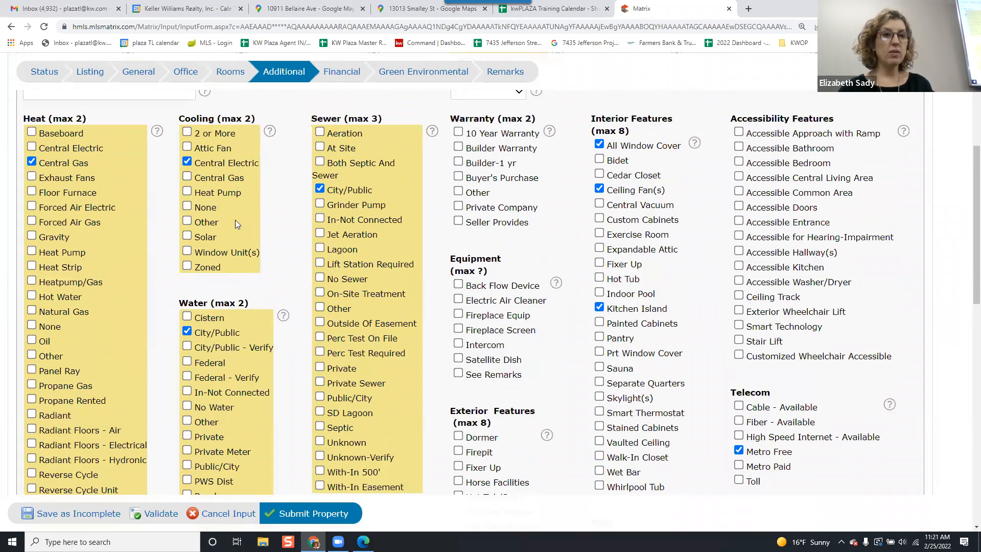
{"action": "left_click", "coordinate": [187, 266]}
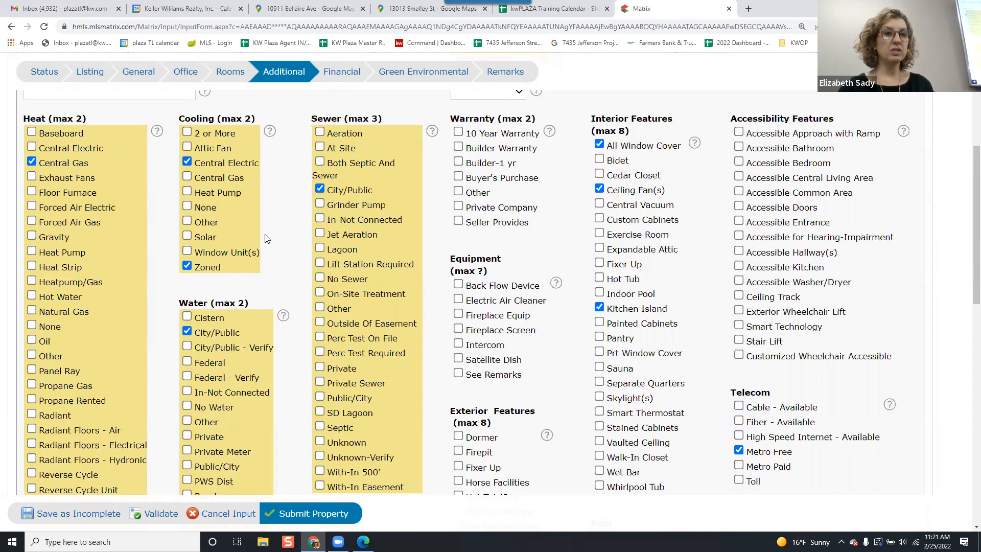
Review the heat, cooling, sewer, water and feature selections on the Additional tab.
{"action": "scroll", "coordinate": [264, 238], "scroll_direction": "down", "scroll_amount": 2}
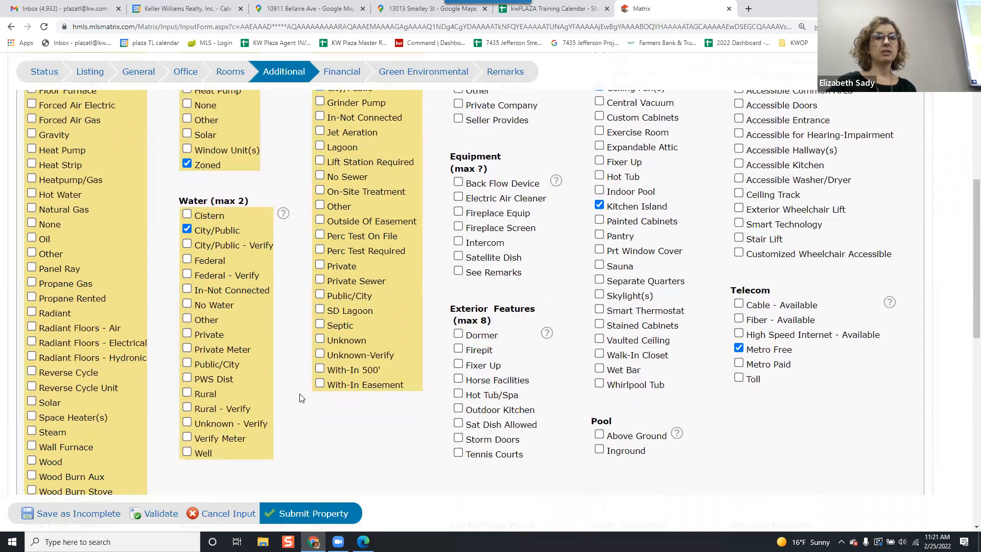
{"action": "scroll", "coordinate": [317, 422], "scroll_direction": "up", "scroll_amount": 3}
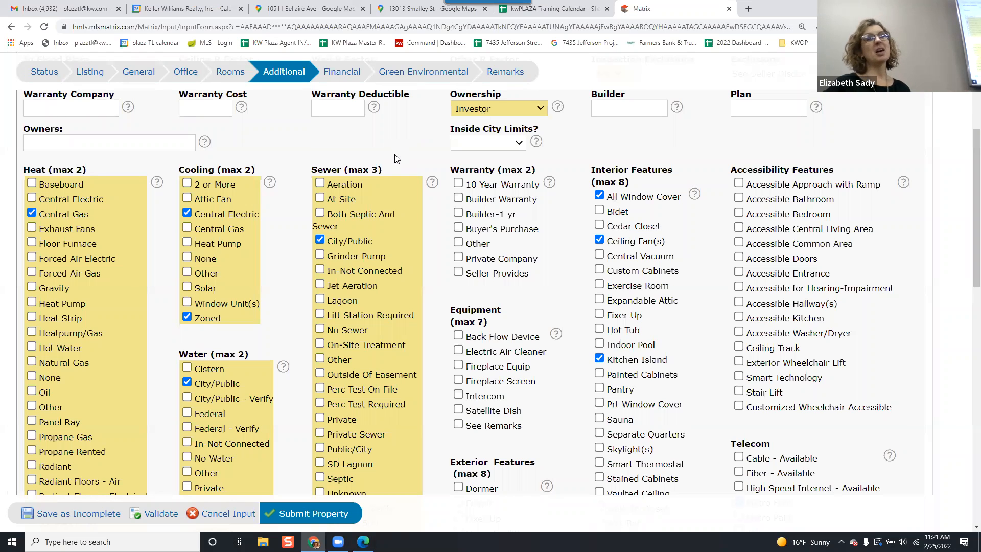
{"action": "scroll", "coordinate": [407, 225], "scroll_direction": "down", "scroll_amount": 1}
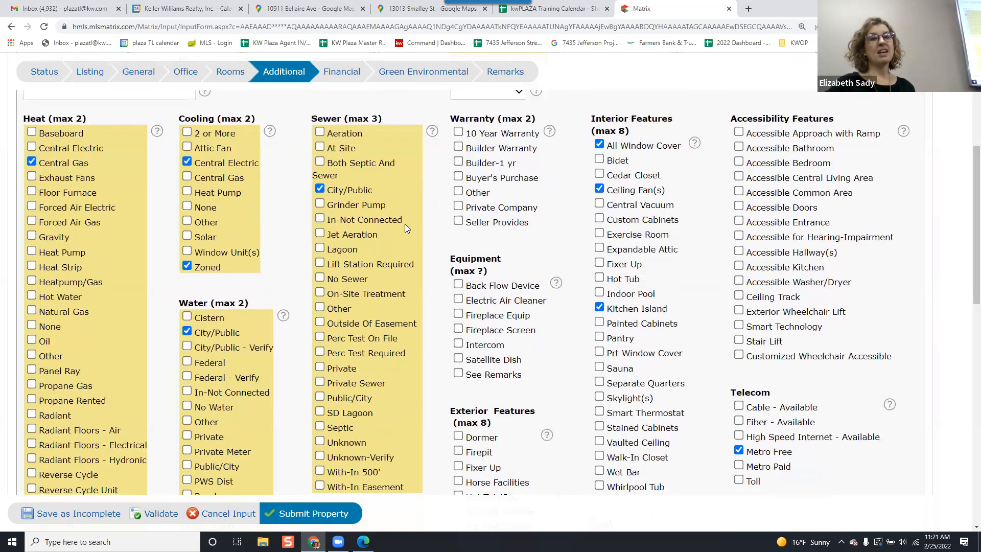
{"action": "scroll", "coordinate": [405, 224], "scroll_direction": "down", "scroll_amount": 1}
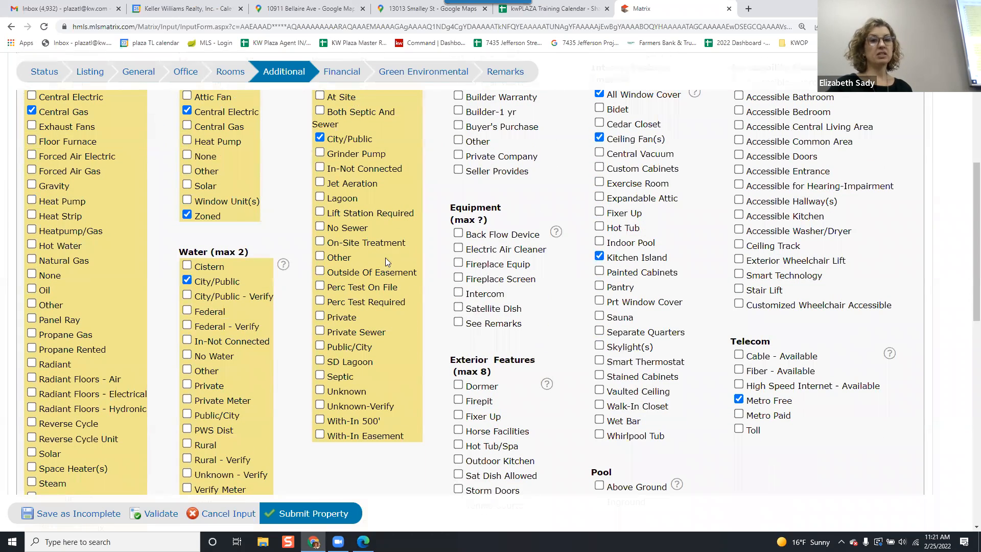
{"action": "scroll", "coordinate": [382, 264], "scroll_direction": "up", "scroll_amount": 1}
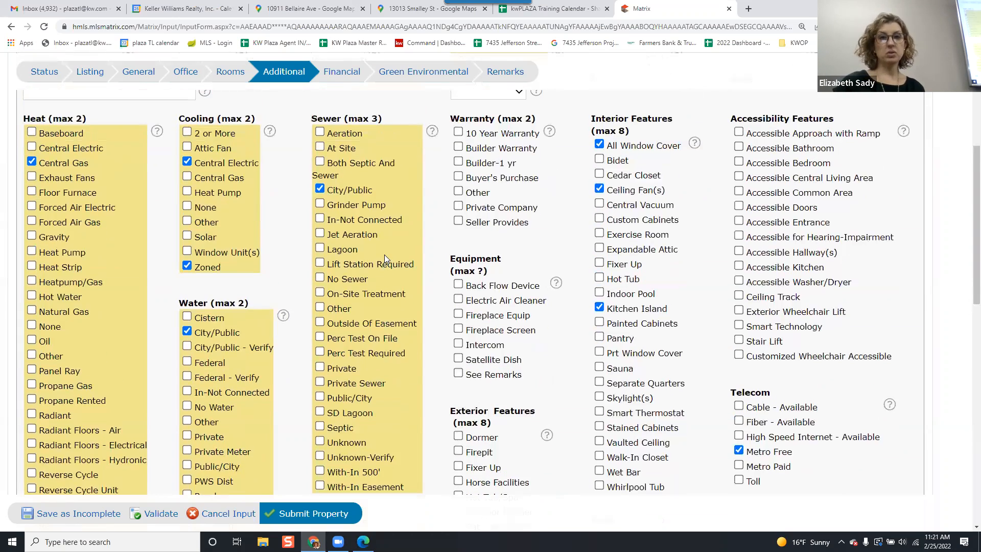
{"action": "scroll", "coordinate": [387, 249], "scroll_direction": "up", "scroll_amount": 1}
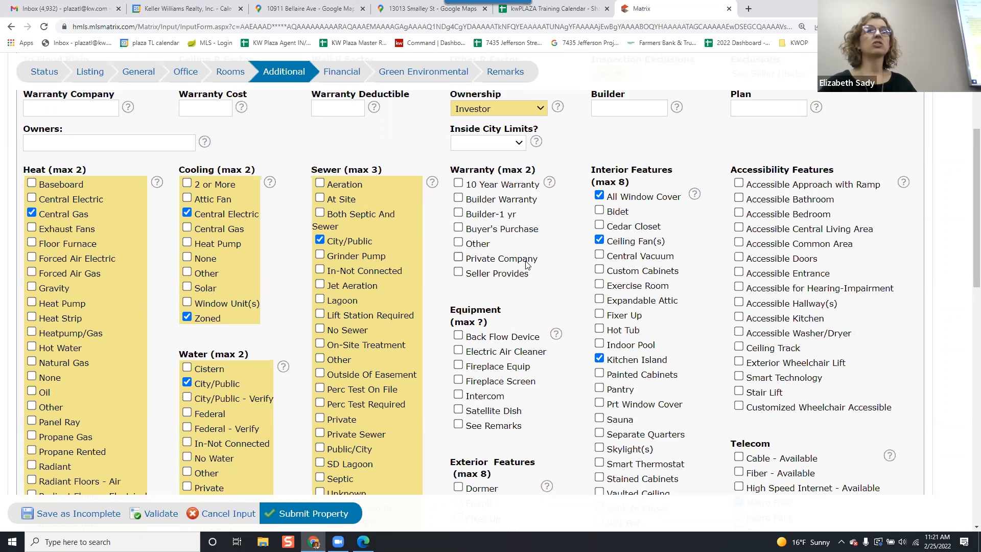
{"action": "scroll", "coordinate": [526, 264], "scroll_direction": "down", "scroll_amount": 1}
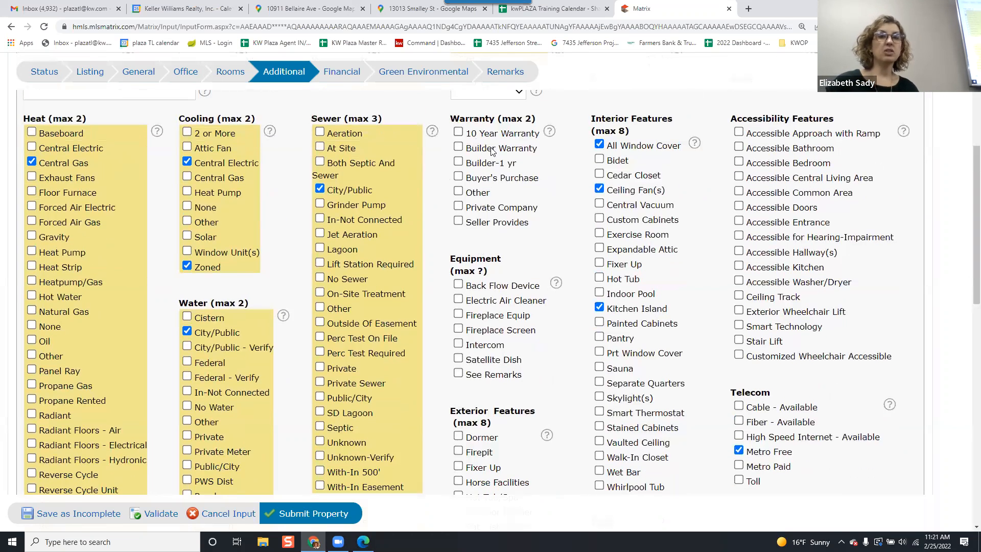
{"action": "scroll", "coordinate": [495, 168], "scroll_direction": "down", "scroll_amount": 1}
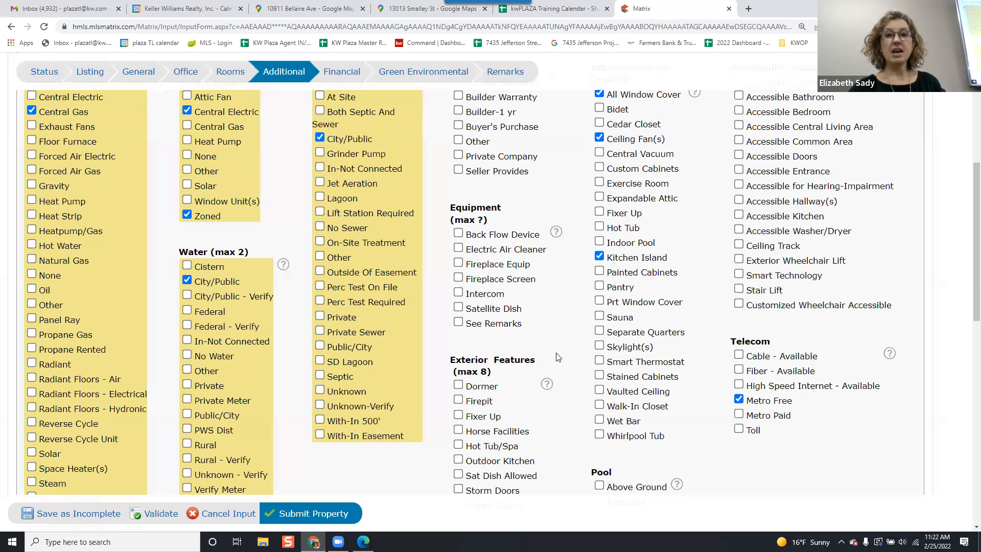
{"action": "scroll", "coordinate": [558, 357], "scroll_direction": "down", "scroll_amount": 1}
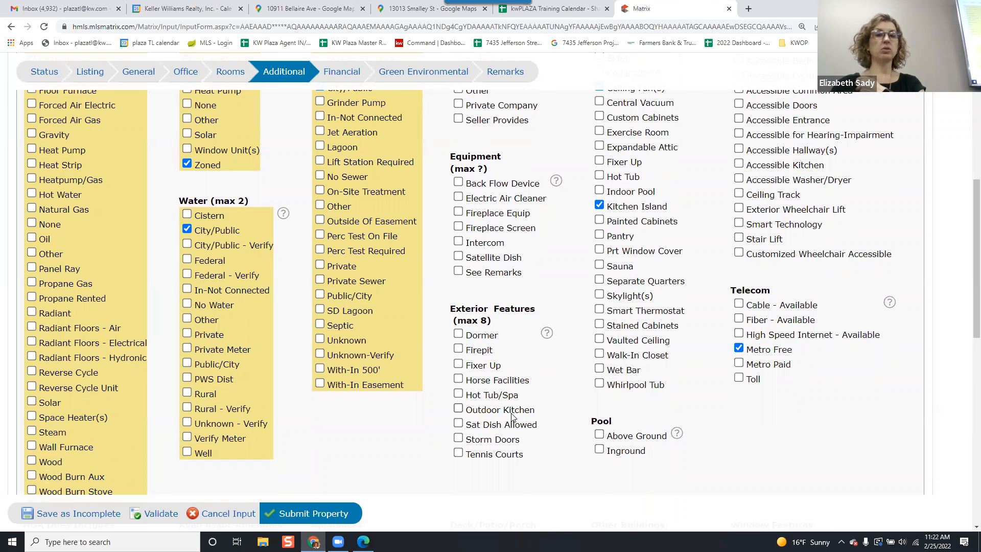
{"action": "scroll", "coordinate": [512, 413], "scroll_direction": "up", "scroll_amount": 2}
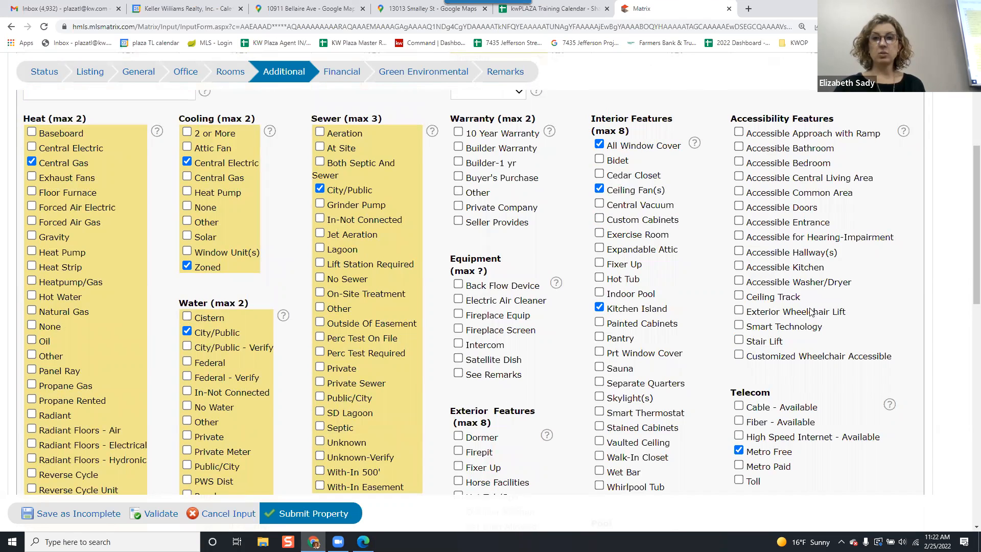
Uncheck Metro Free under Telecom.
{"action": "scroll", "coordinate": [812, 315], "scroll_direction": "down", "scroll_amount": 1}
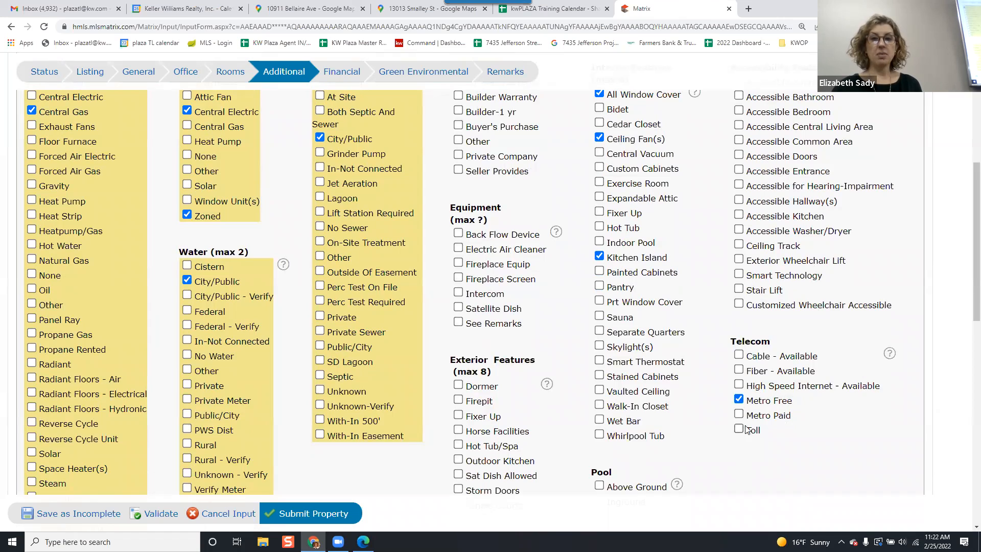
{"action": "left_click", "coordinate": [738, 400]}
{"action": "scroll", "coordinate": [337, 445], "scroll_direction": "down", "scroll_amount": 3}
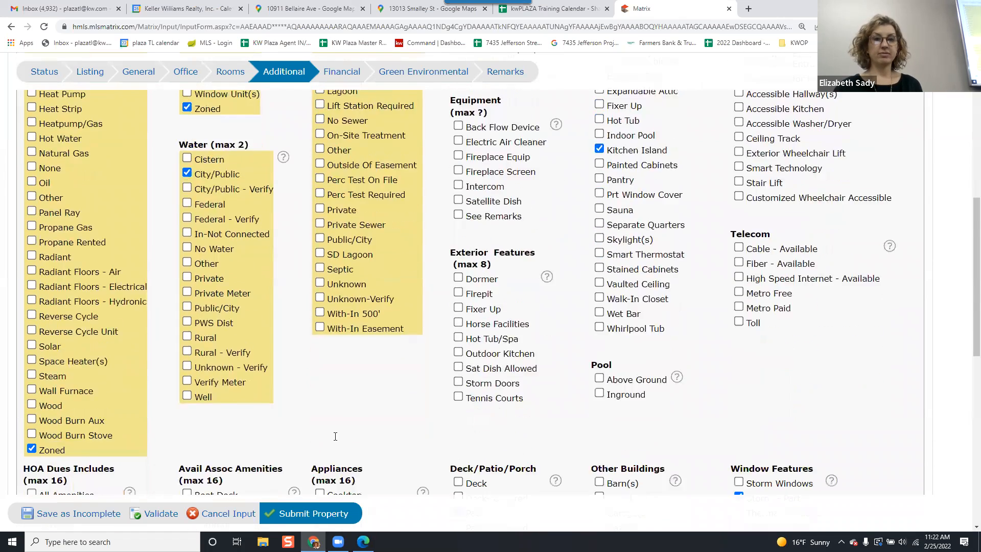
Uncheck Security System under Security Features.
{"action": "scroll", "coordinate": [347, 420], "scroll_direction": "down", "scroll_amount": 1}
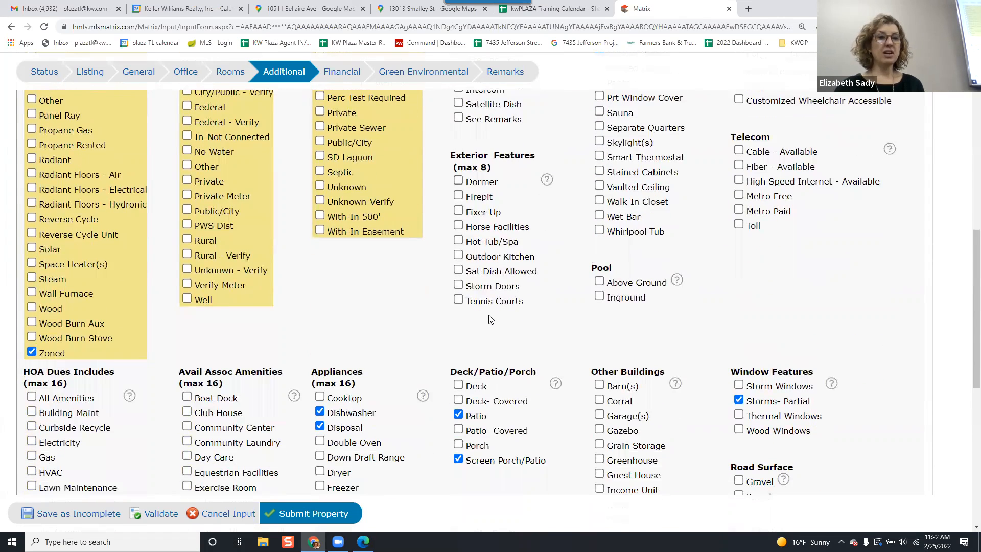
{"action": "scroll", "coordinate": [488, 317], "scroll_direction": "down", "scroll_amount": 1}
{"action": "scroll", "coordinate": [488, 317], "scroll_direction": "down", "scroll_amount": 3}
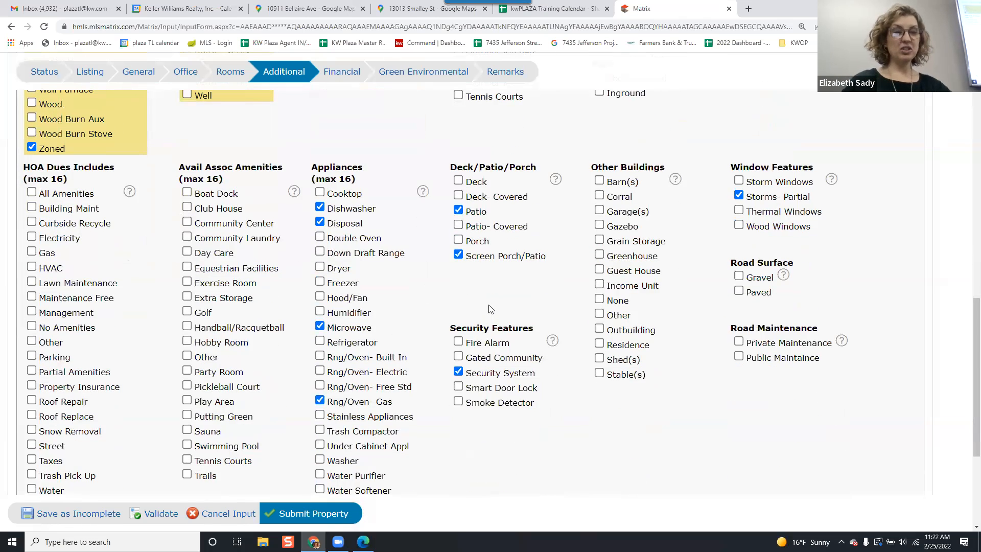
{"action": "scroll", "coordinate": [489, 309], "scroll_direction": "down", "scroll_amount": 1}
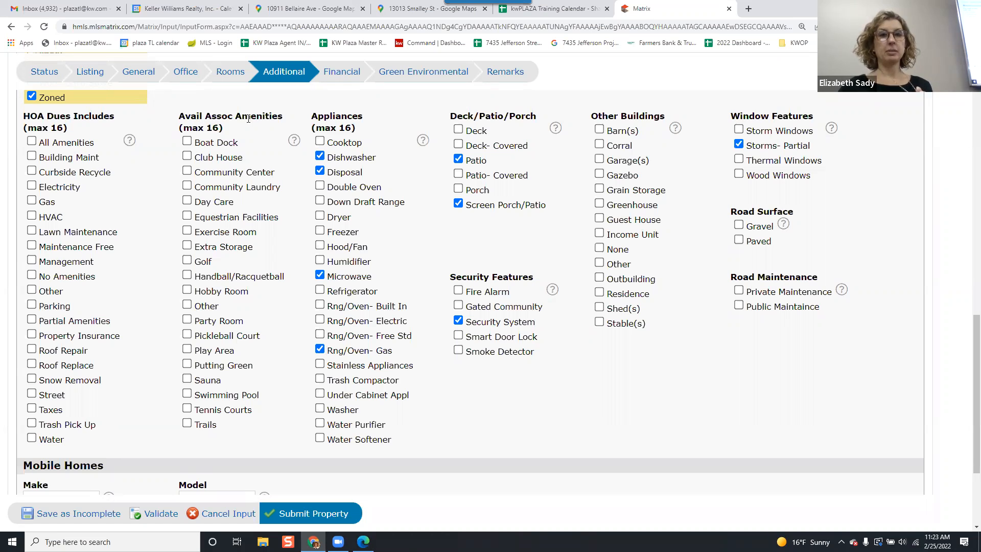
{"action": "scroll", "coordinate": [248, 119], "scroll_direction": "down", "scroll_amount": 1}
{"action": "scroll", "coordinate": [311, 148], "scroll_direction": "up", "scroll_amount": 1}
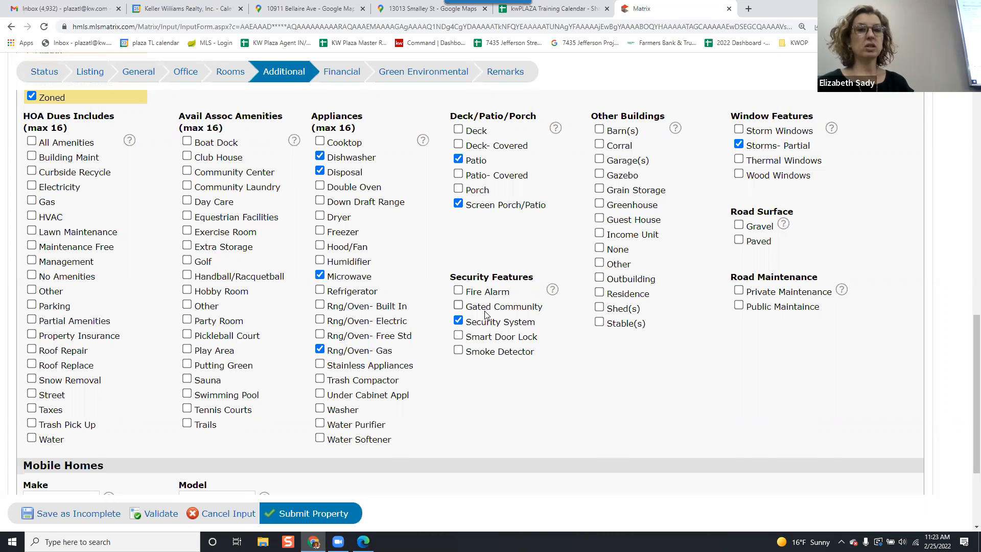
{"action": "left_click", "coordinate": [459, 321]}
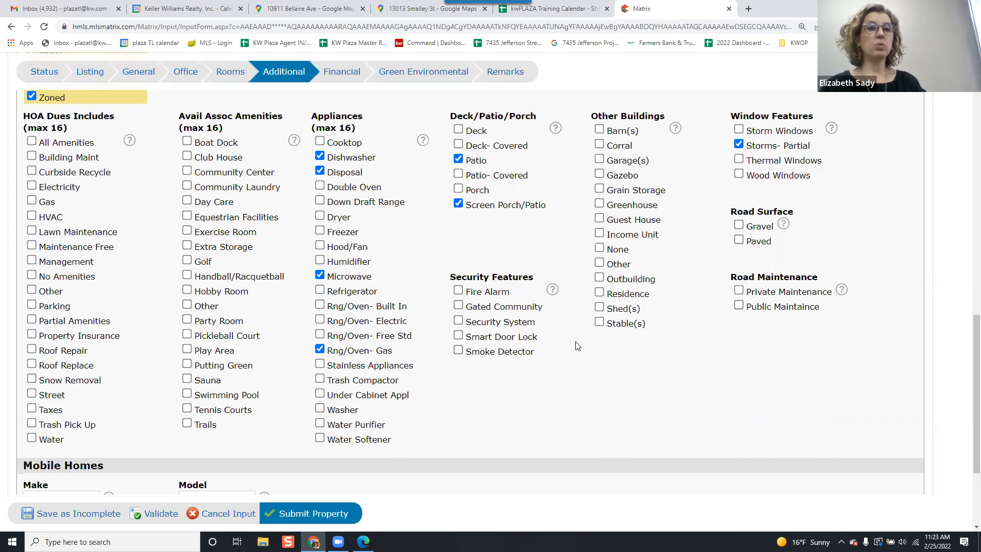
Under Window Features, check Thermal Windows and uncheck Storms- Partial.
{"action": "scroll", "coordinate": [564, 366], "scroll_direction": "up", "scroll_amount": 1}
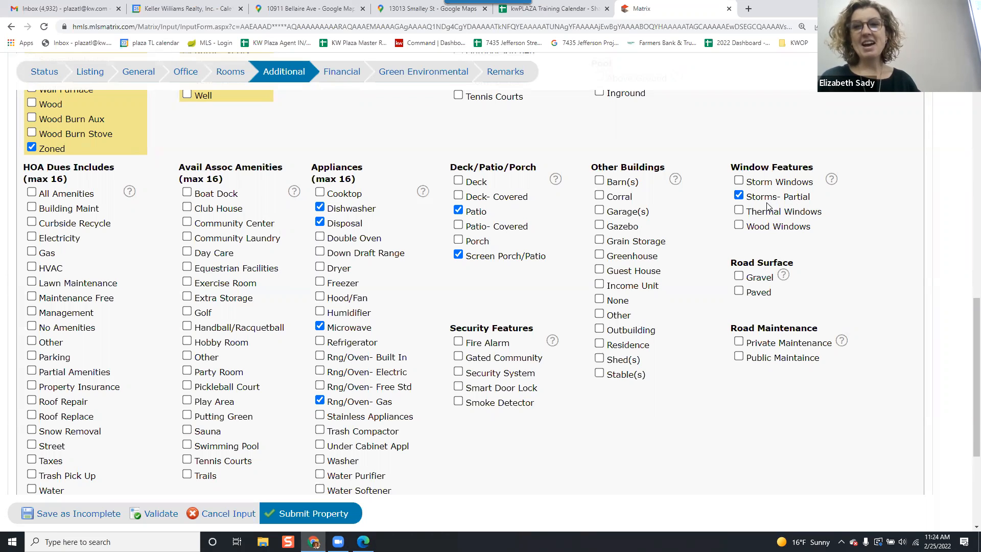
{"action": "left_click", "coordinate": [739, 210]}
{"action": "left_click", "coordinate": [739, 196]}
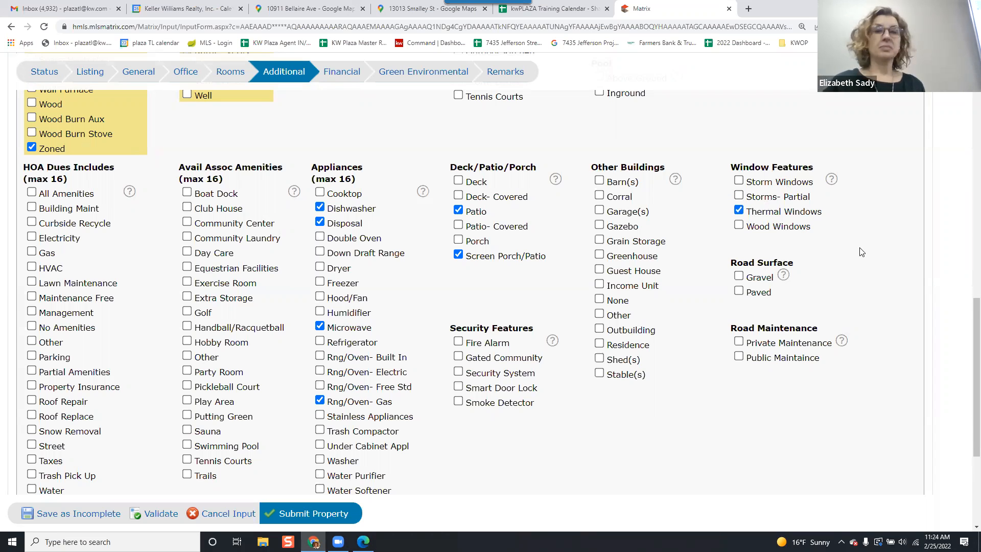
Open the Financial tab and set Association to No.
{"action": "scroll", "coordinate": [861, 251], "scroll_direction": "down", "scroll_amount": 1}
{"action": "scroll", "coordinate": [861, 249], "scroll_direction": "down", "scroll_amount": 1}
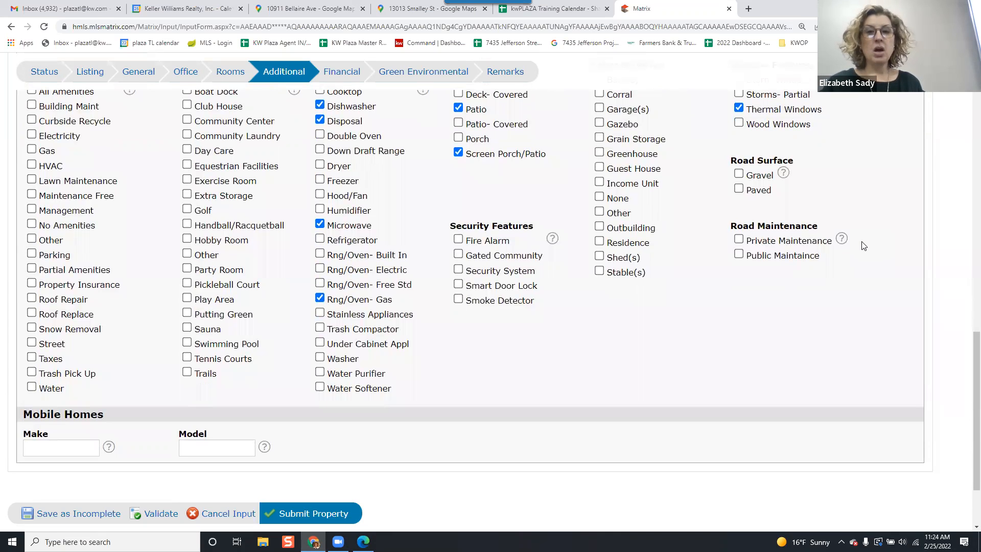
{"action": "scroll", "coordinate": [289, 342], "scroll_direction": "down", "scroll_amount": 2}
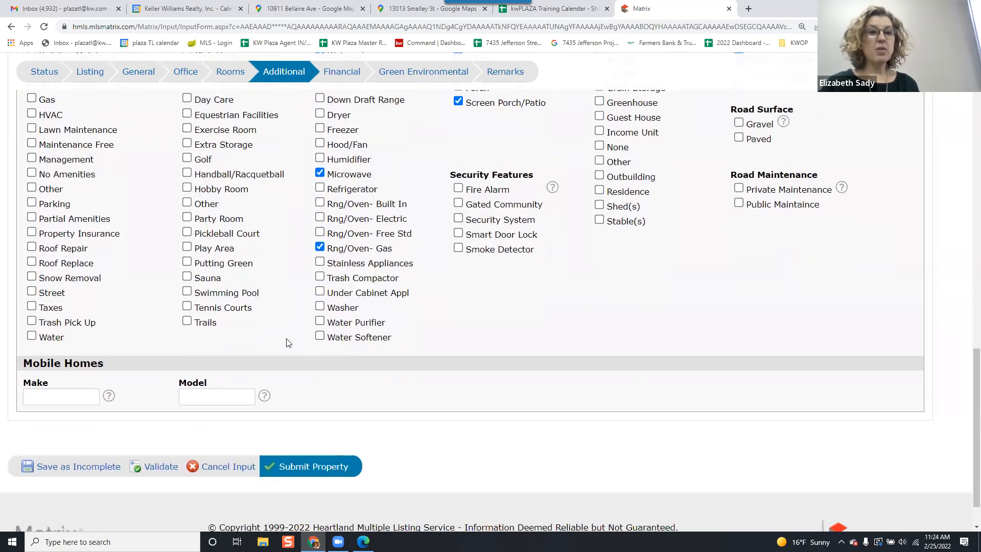
{"action": "scroll", "coordinate": [240, 391], "scroll_direction": "up", "scroll_amount": 5}
{"action": "scroll", "coordinate": [240, 391], "scroll_direction": "up", "scroll_amount": 10}
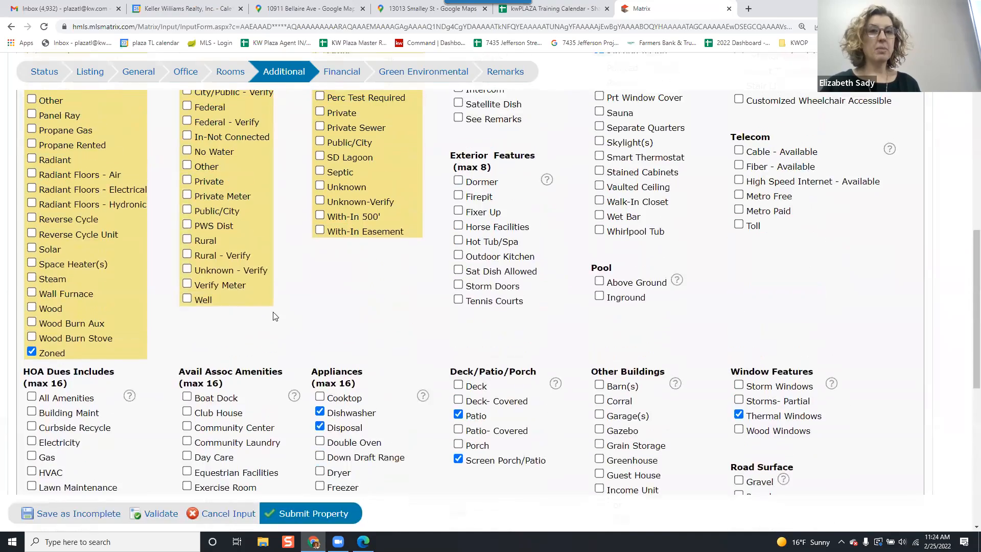
{"action": "scroll", "coordinate": [356, 180], "scroll_direction": "down", "scroll_amount": 1}
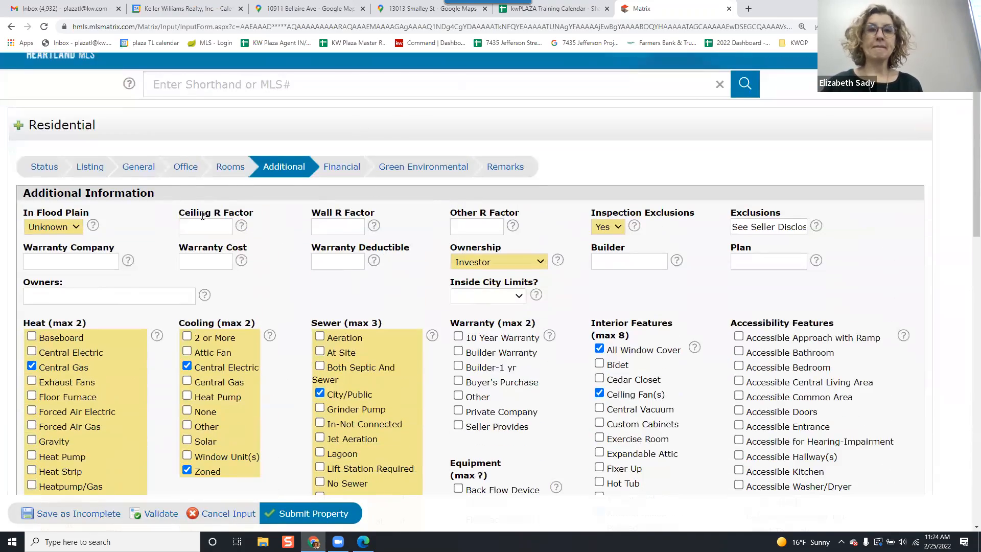
{"action": "left_click", "coordinate": [341, 167]}
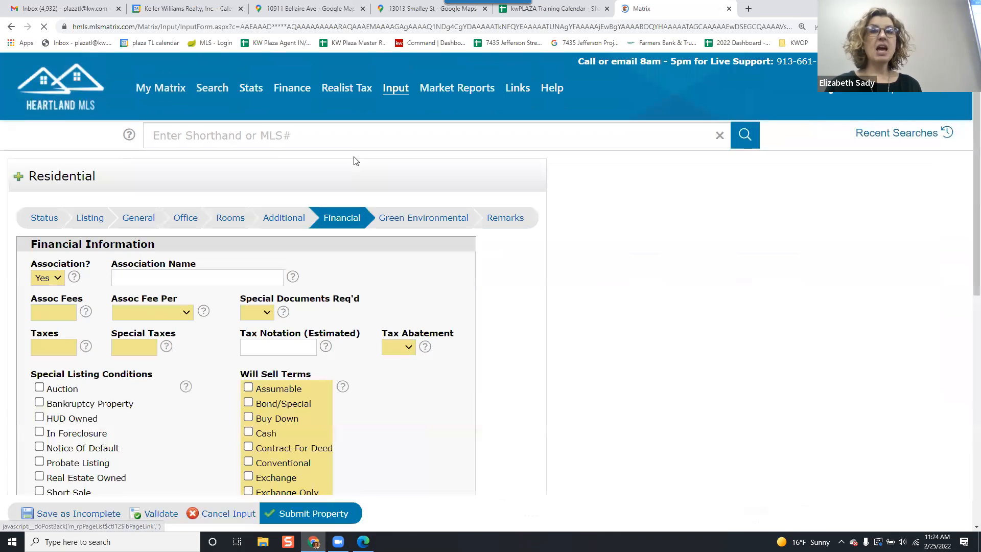
{"action": "scroll", "coordinate": [353, 156], "scroll_direction": "down", "scroll_amount": 1}
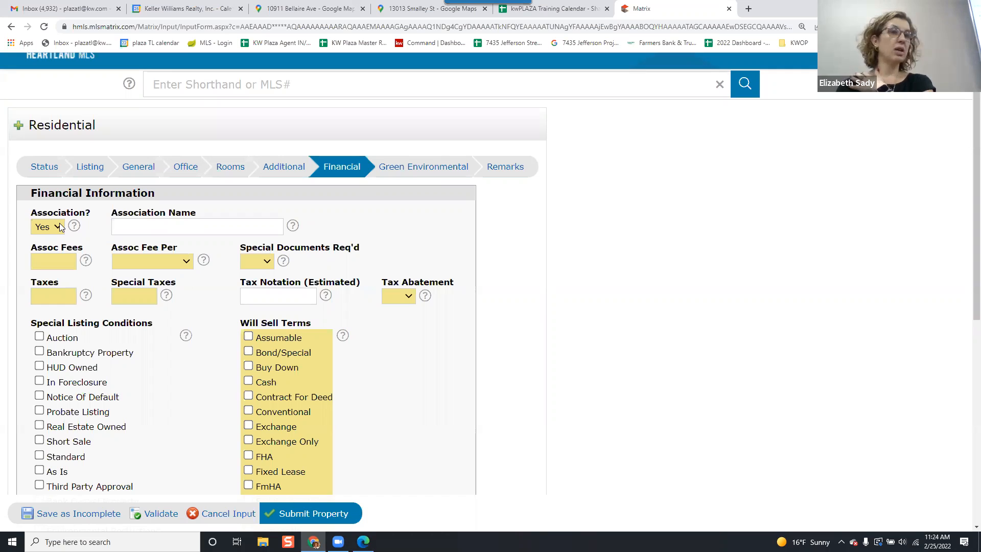
{"action": "left_click", "coordinate": [149, 223]}
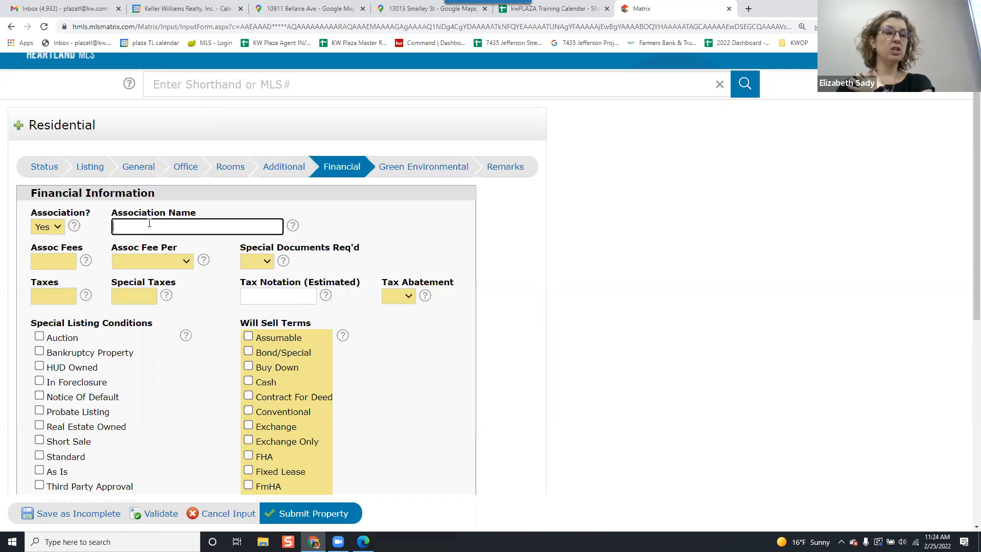
{"action": "left_click", "coordinate": [59, 226]}
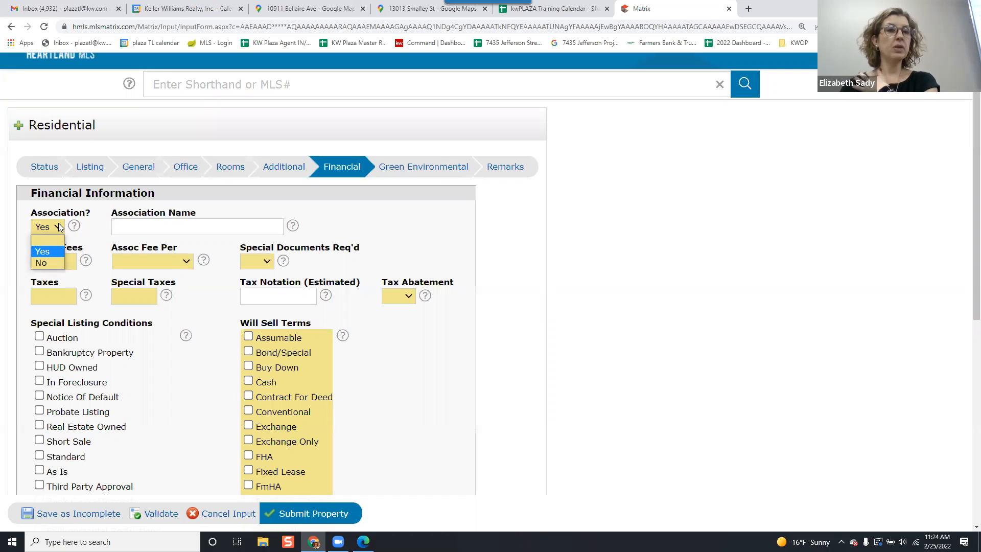
{"action": "left_click", "coordinate": [57, 261]}
{"action": "left_click", "coordinate": [85, 238]}
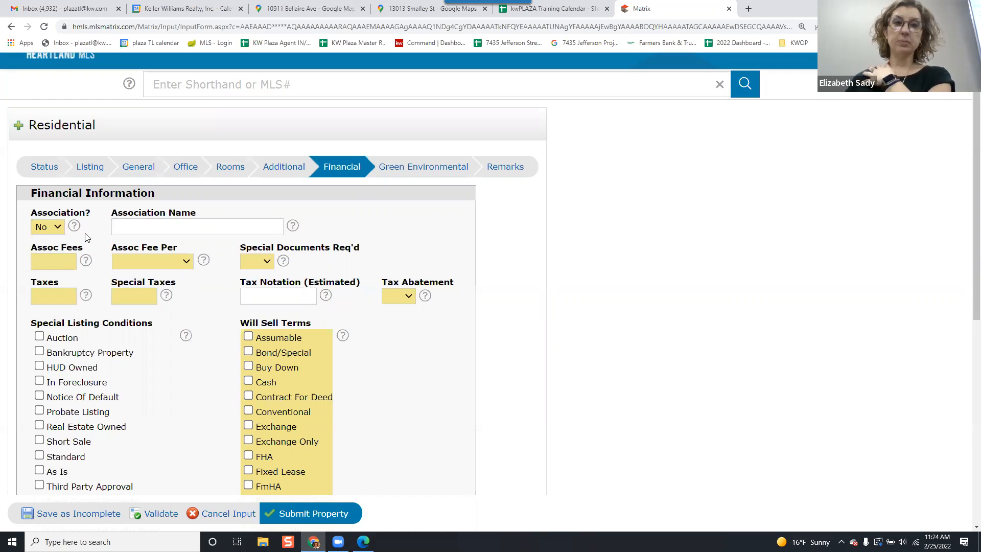
Set Assoc Fees to 0 and Assoc Fee Per to None.
{"action": "left_click", "coordinate": [68, 266]}
{"action": "type", "text": "0"}
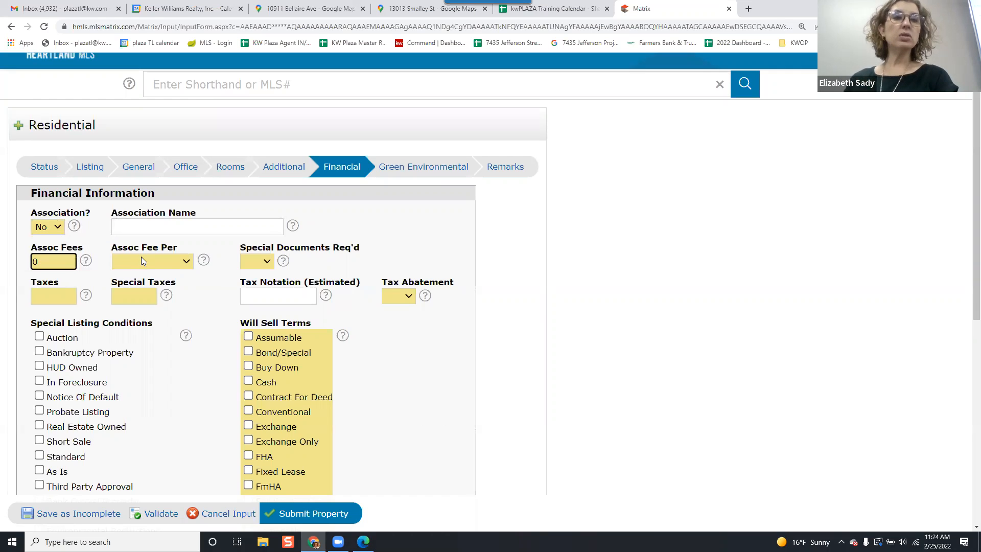
{"action": "left_click", "coordinate": [142, 260]}
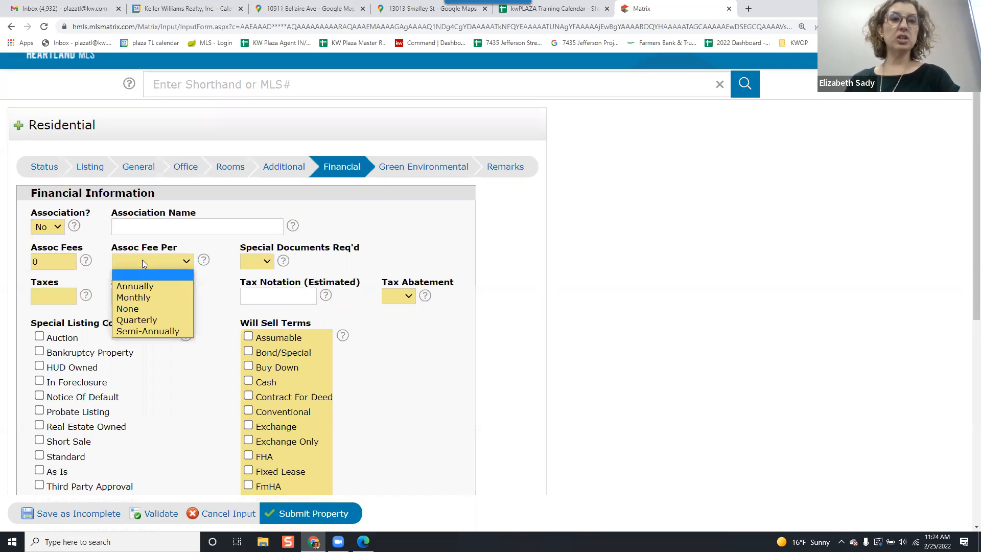
{"action": "left_click", "coordinate": [51, 263]}
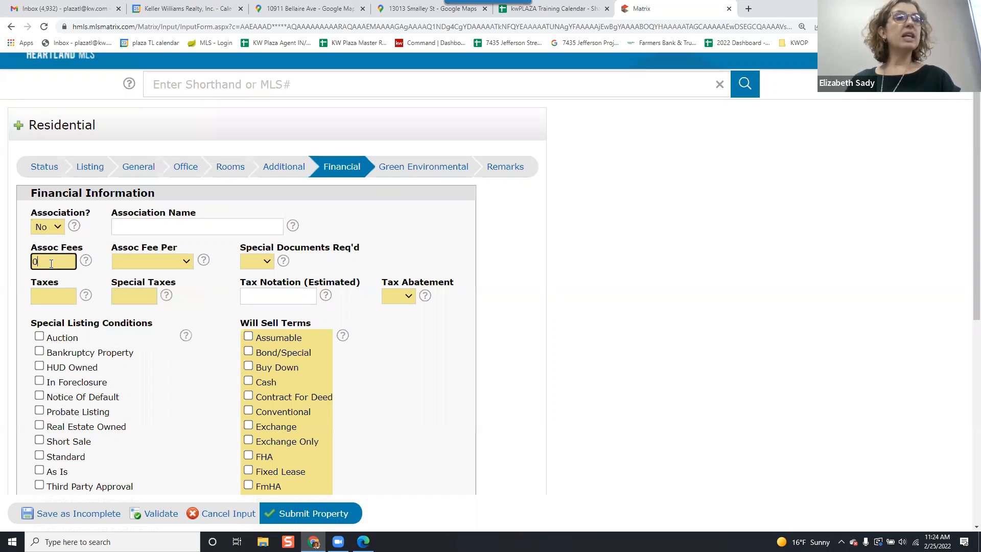
{"action": "left_click", "coordinate": [141, 262]}
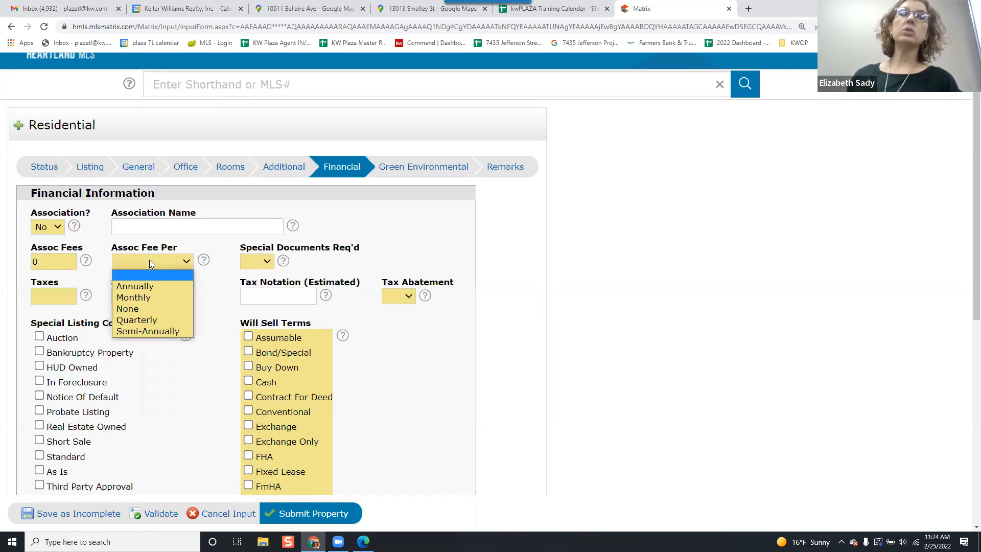
{"action": "left_click", "coordinate": [152, 261]}
{"action": "left_click", "coordinate": [152, 262]}
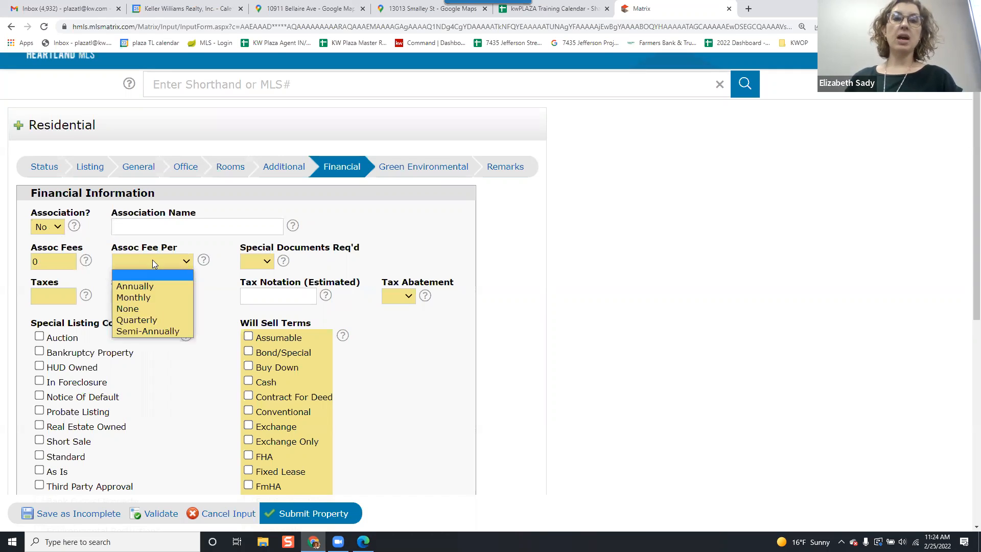
{"action": "left_click", "coordinate": [134, 309]}
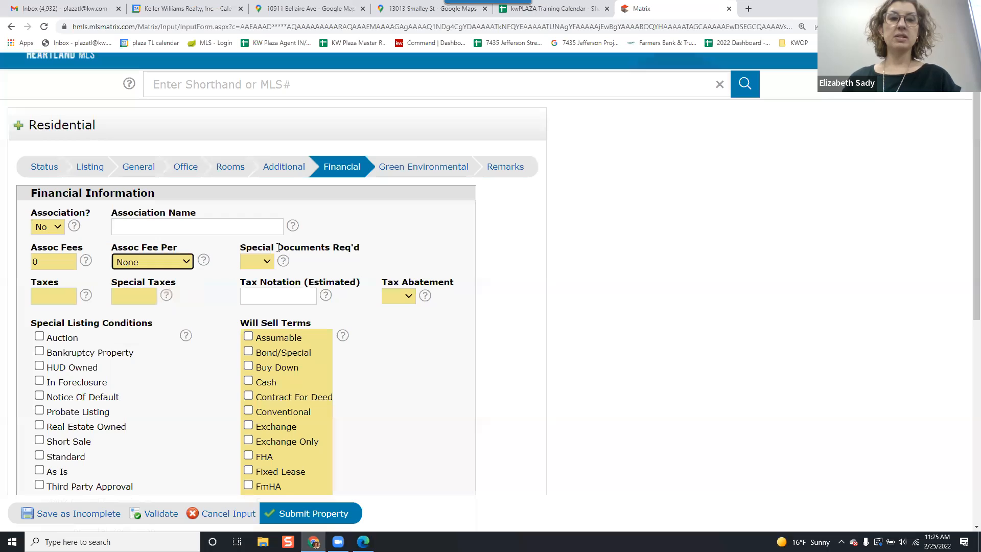
Set Special Documents Req'd to No.
{"action": "left_click", "coordinate": [261, 262]}
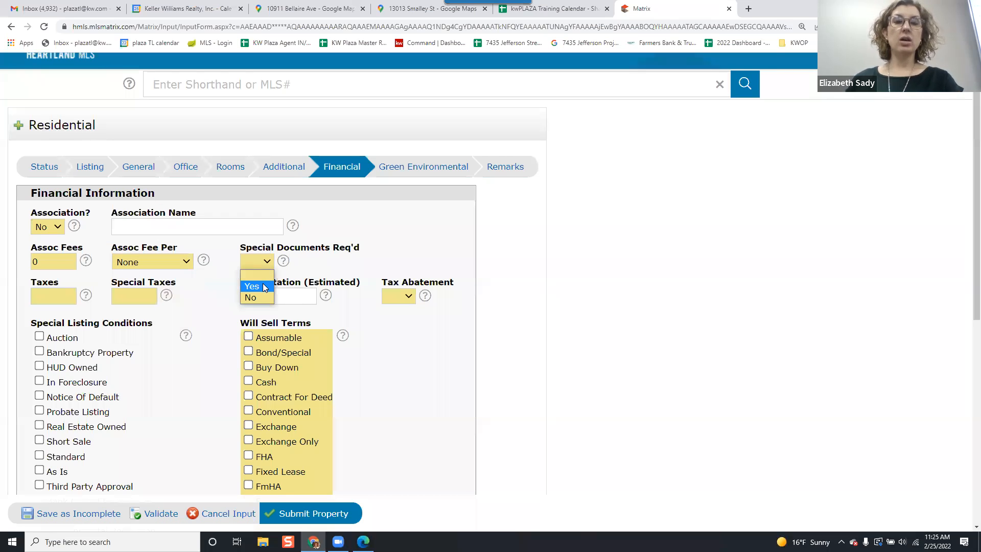
{"action": "left_click", "coordinate": [283, 261]}
{"action": "left_click", "coordinate": [283, 260]}
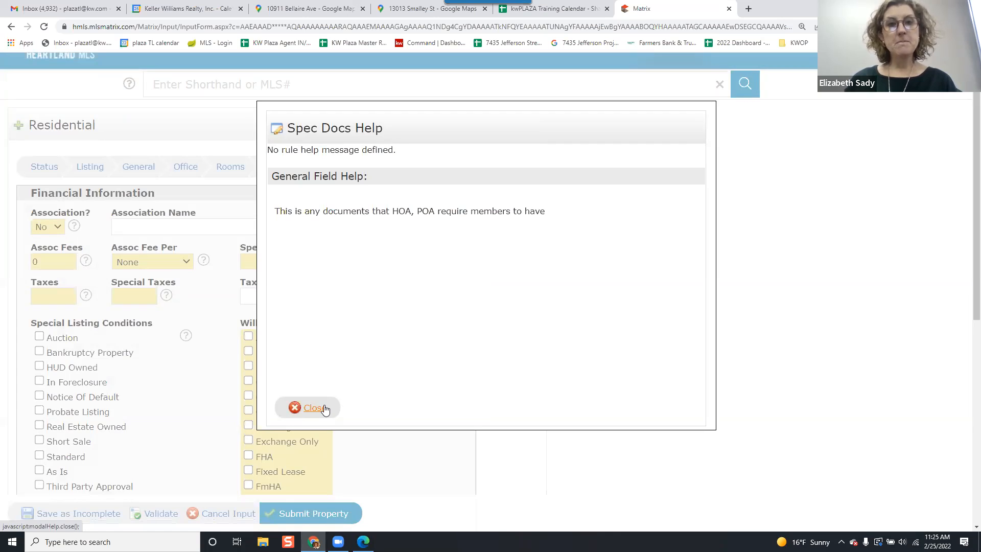
{"action": "left_click", "coordinate": [324, 409]}
{"action": "left_click", "coordinate": [264, 263]}
{"action": "left_click", "coordinate": [268, 295]}
{"action": "left_click", "coordinate": [358, 252]}
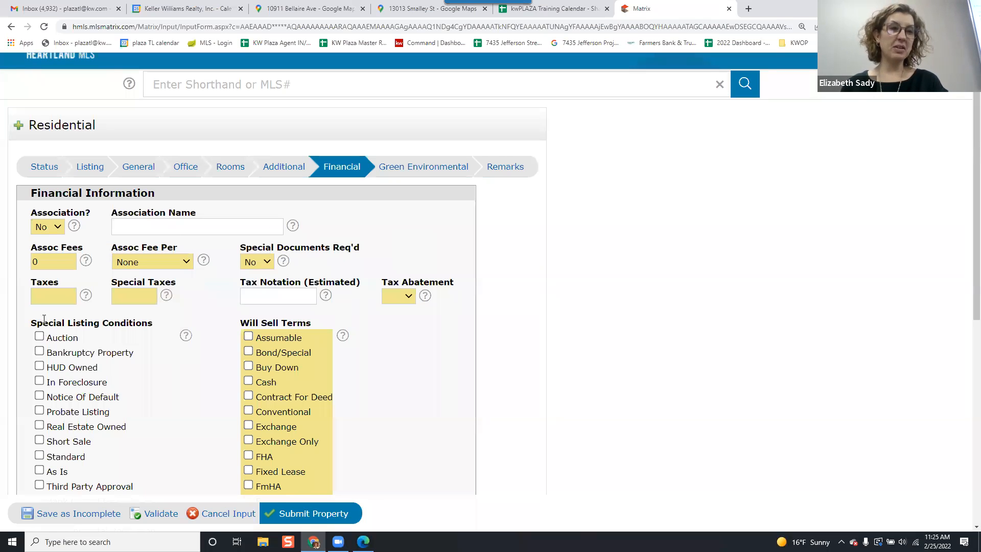
Enter 6541 as Taxes, using the 2021 total tax from the property report PDF.
{"action": "left_click", "coordinate": [46, 293]}
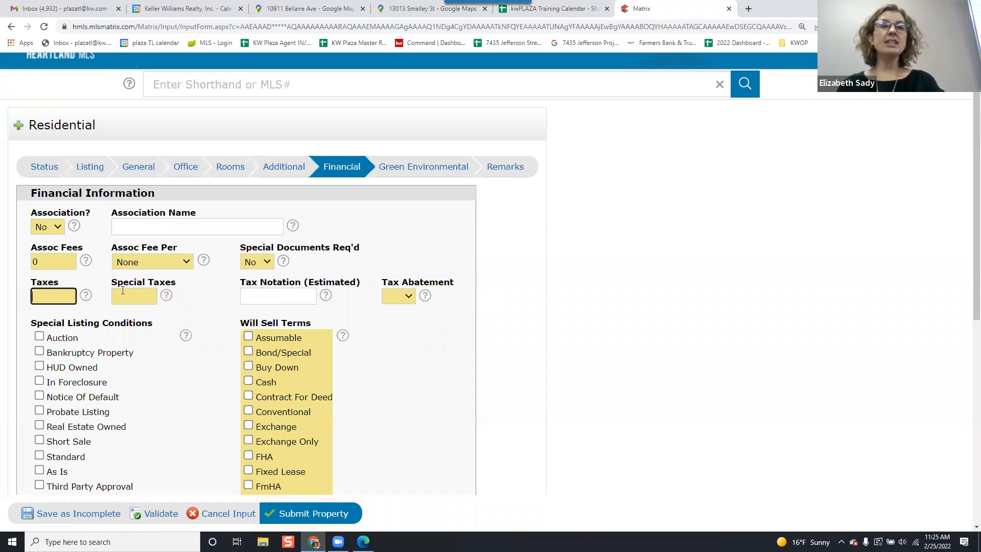
{"action": "key", "text": "alt+Tab"}
{"action": "key", "text": "alt+Tab"}
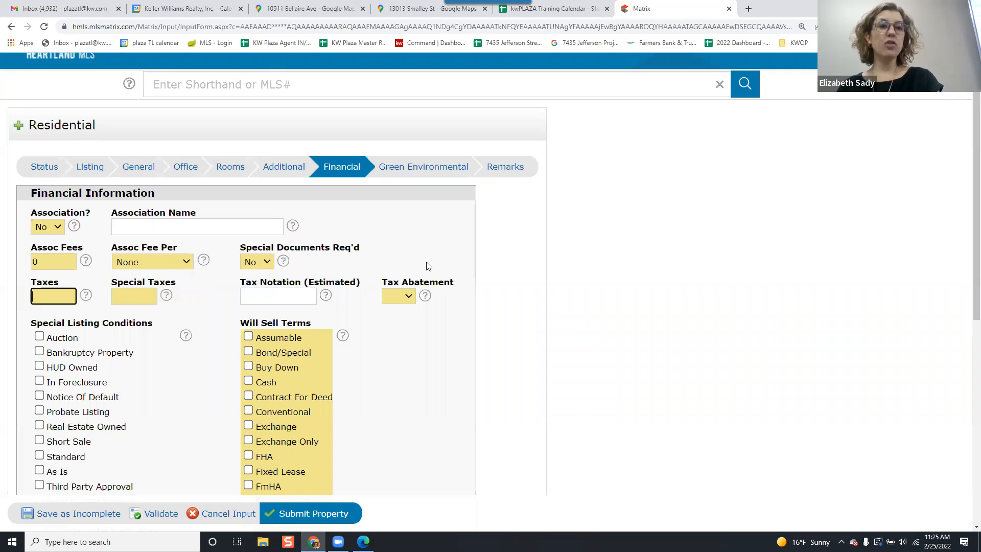
{"action": "key", "text": "alt+Tab"}
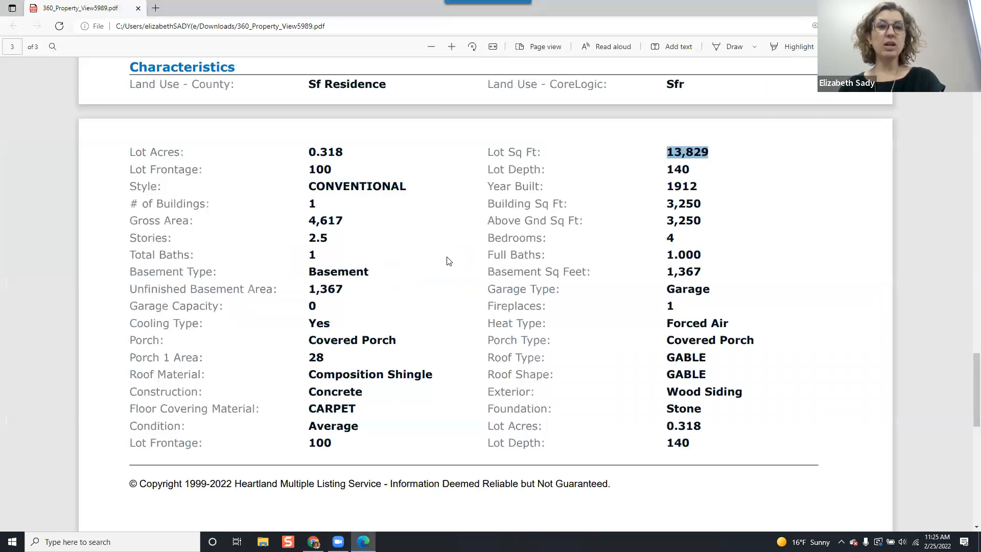
{"action": "scroll", "coordinate": [448, 259], "scroll_direction": "down", "scroll_amount": 10}
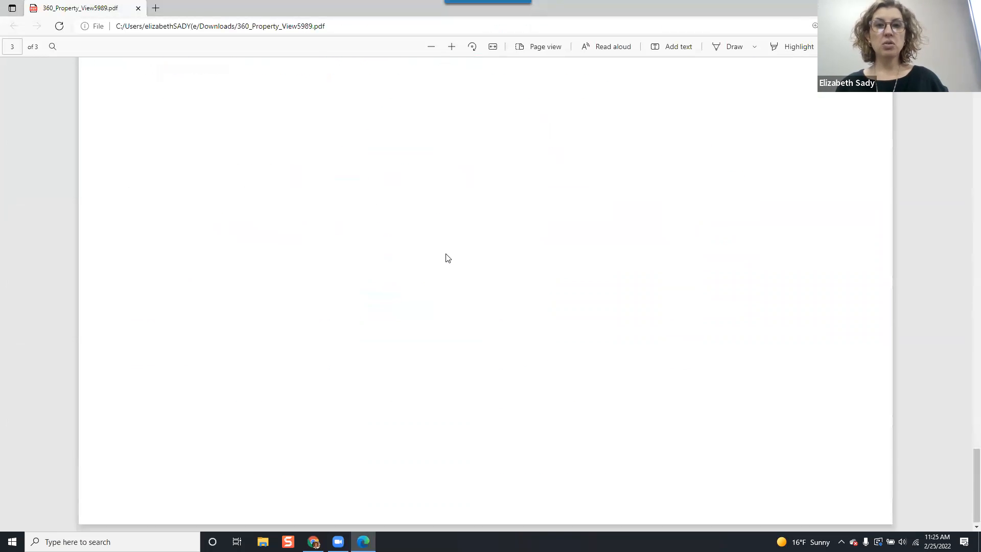
{"action": "scroll", "coordinate": [447, 258], "scroll_direction": "up", "scroll_amount": 10}
{"action": "scroll", "coordinate": [448, 256], "scroll_direction": "down", "scroll_amount": 3}
{"action": "scroll", "coordinate": [448, 256], "scroll_direction": "up", "scroll_amount": 3}
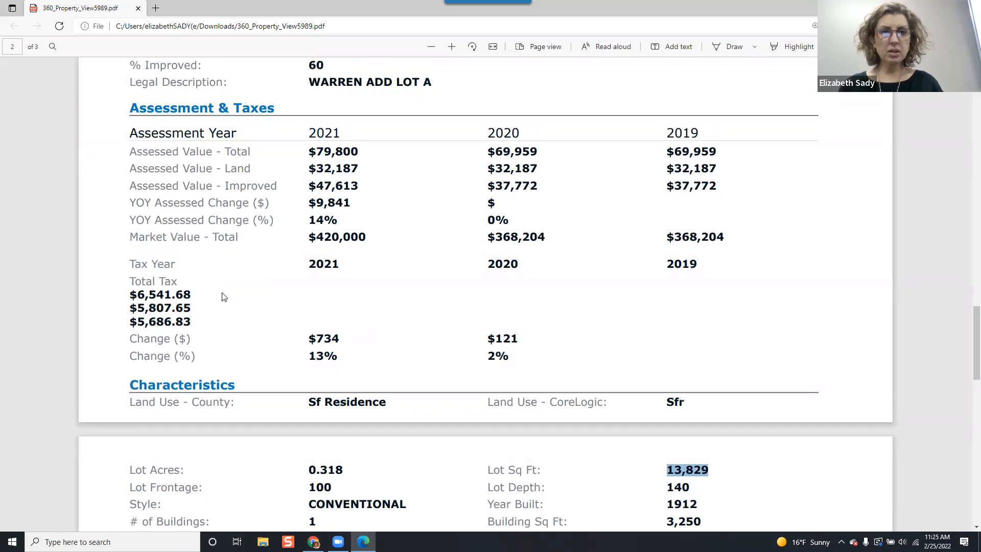
{"action": "double_click", "coordinate": [167, 295]}
{"action": "left_click", "coordinate": [571, 261]}
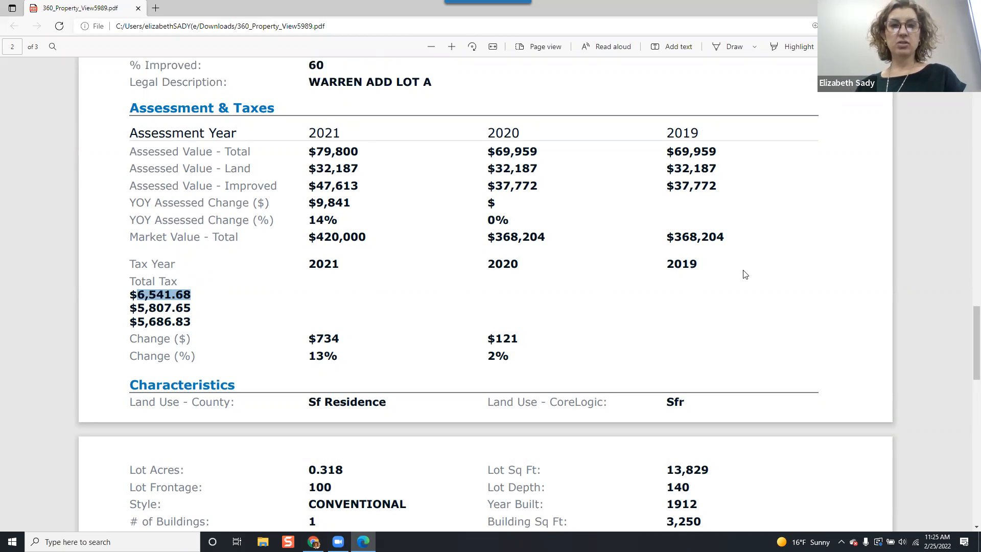
{"action": "key", "text": "alt+Tab"}
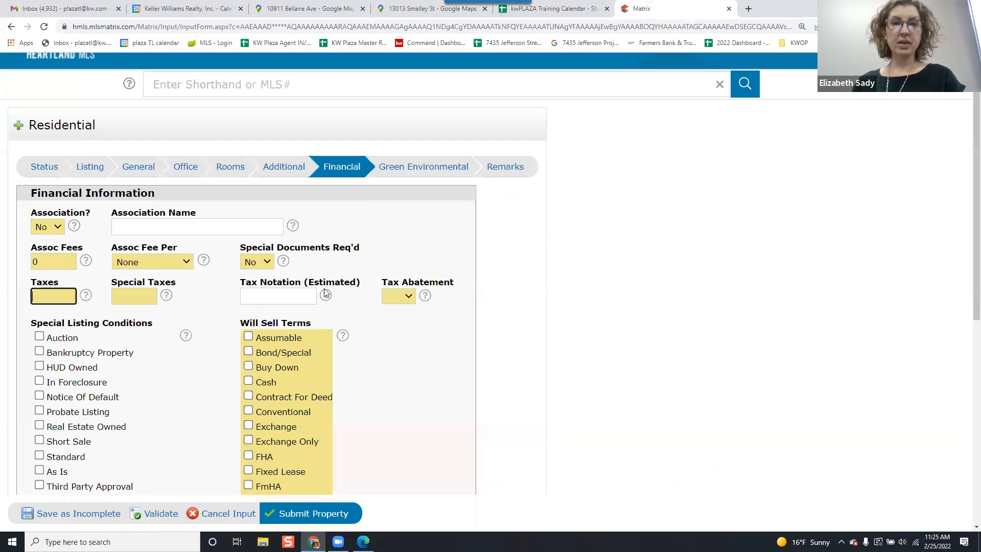
{"action": "key", "text": "alt+Tab"}
{"action": "key", "text": "alt+Tab"}
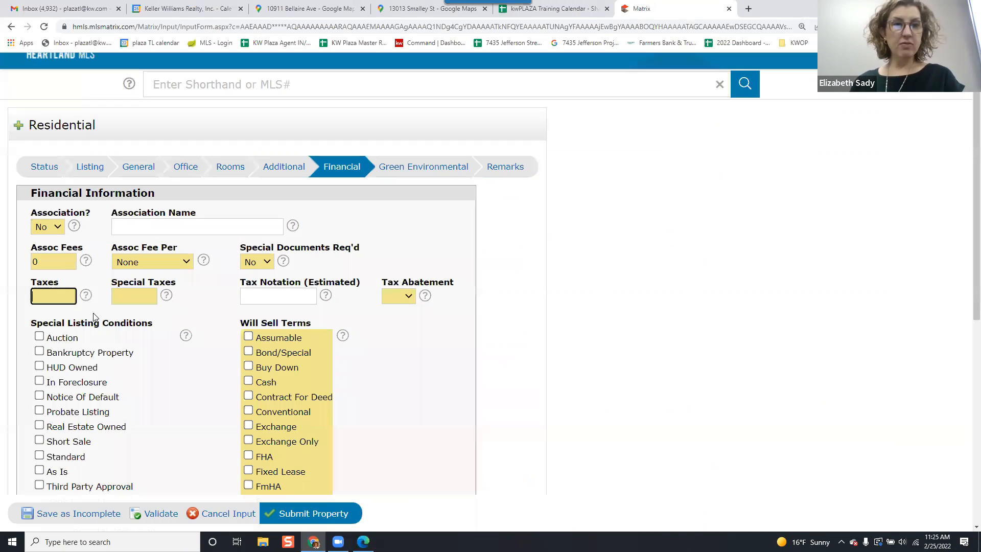
{"action": "type", "text": "6,541"}
{"action": "key", "text": "Tab"}
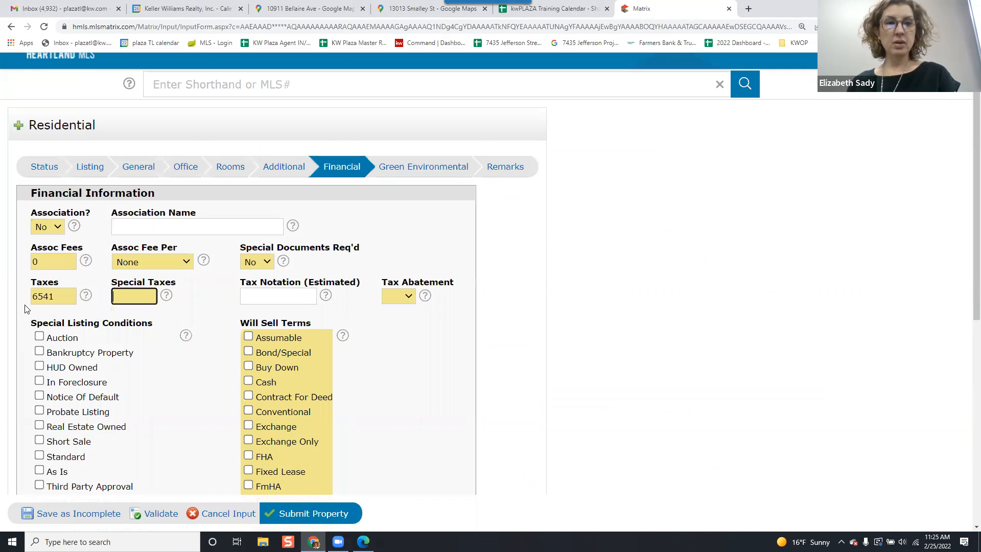
Set Special Taxes to 0.
{"action": "key", "text": "alt+Tab"}
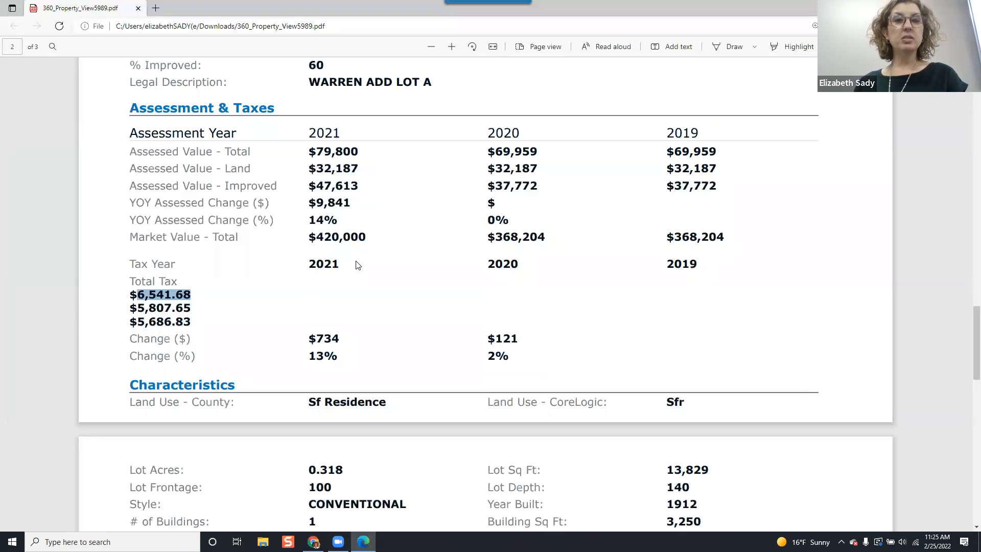
{"action": "double_click", "coordinate": [340, 244]}
{"action": "right_click", "coordinate": [341, 244]}
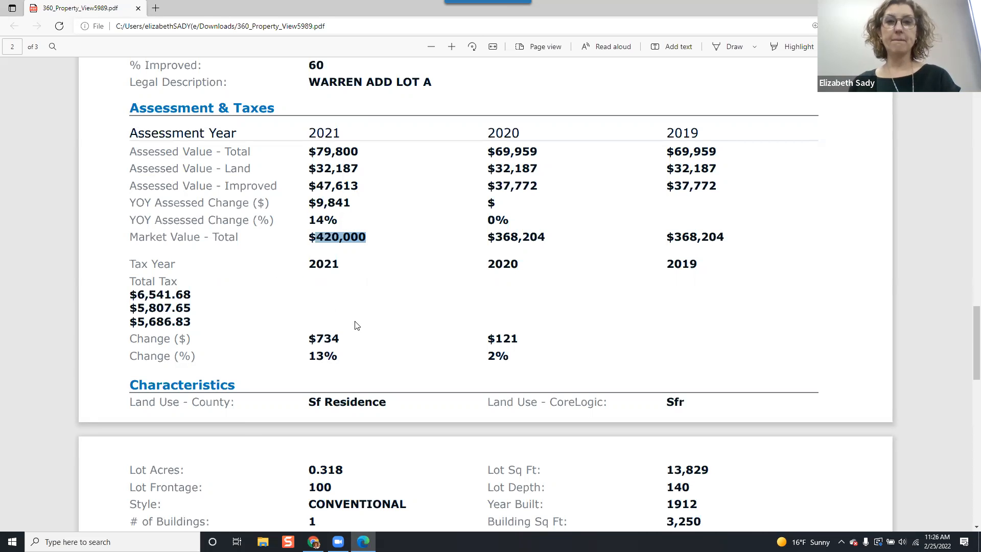
{"action": "key", "text": "alt+Tab"}
{"action": "type", "text": "0"}
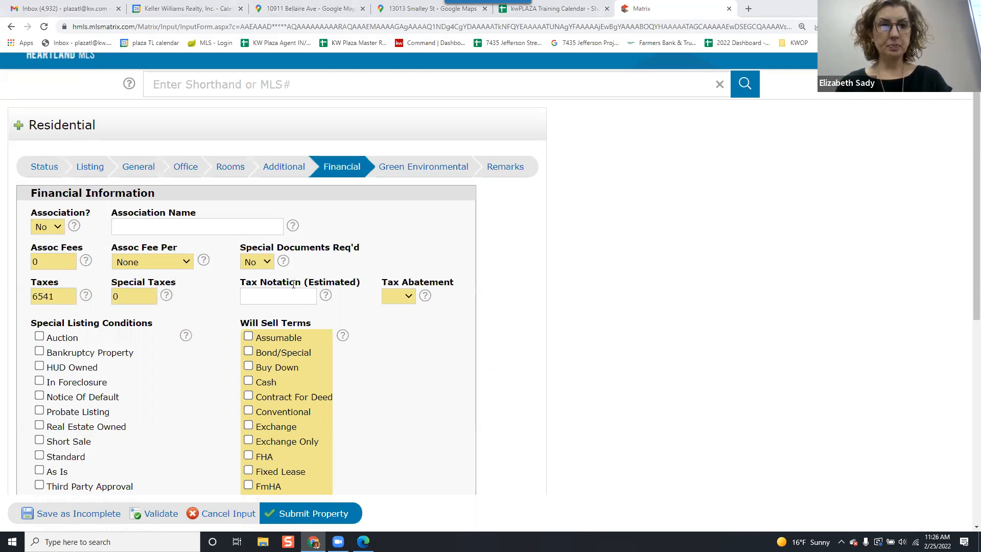
Set Tax Abatement to No.
{"action": "key", "text": "alt+Tab"}
{"action": "scroll", "coordinate": [479, 300], "scroll_direction": "down", "scroll_amount": 9}
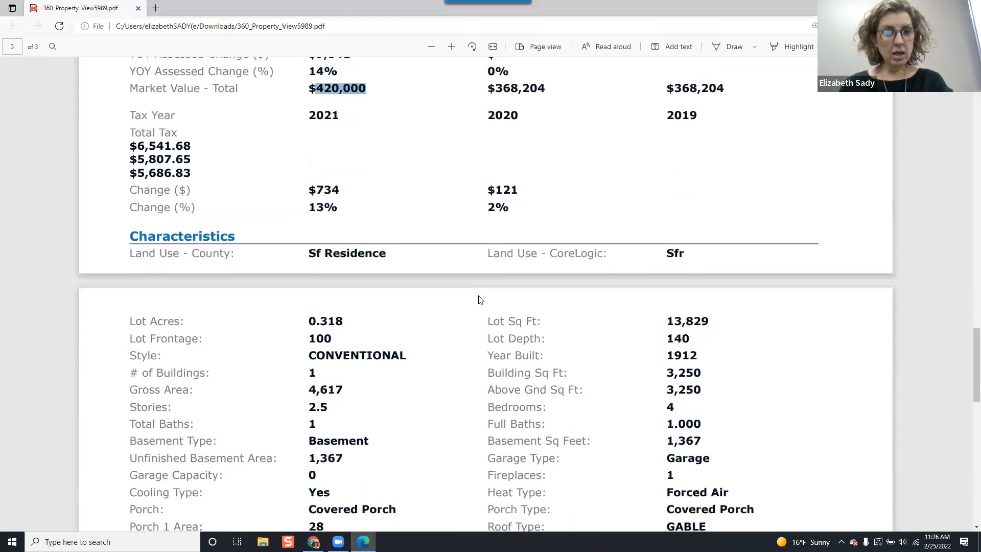
{"action": "scroll", "coordinate": [479, 298], "scroll_direction": "up", "scroll_amount": 4}
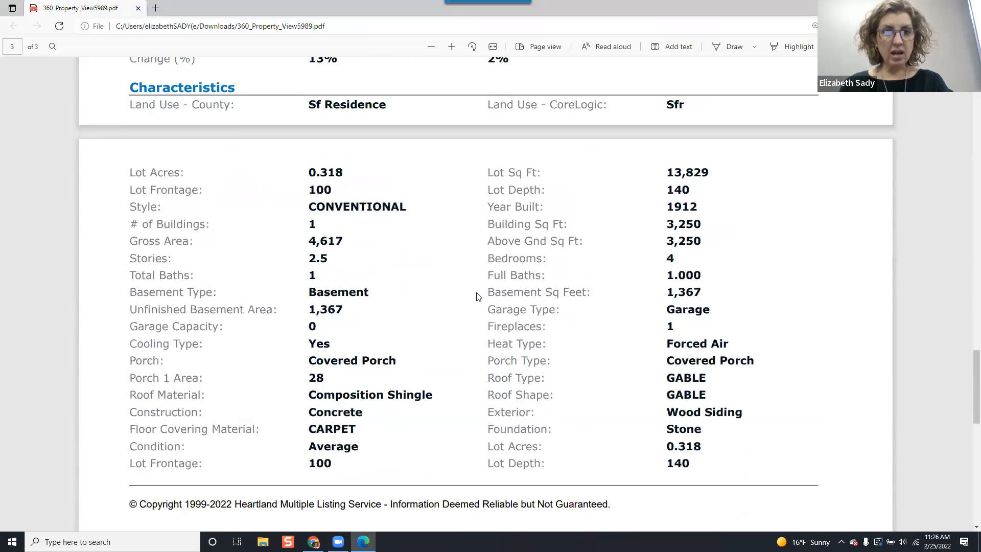
{"action": "scroll", "coordinate": [478, 300], "scroll_direction": "up", "scroll_amount": 4}
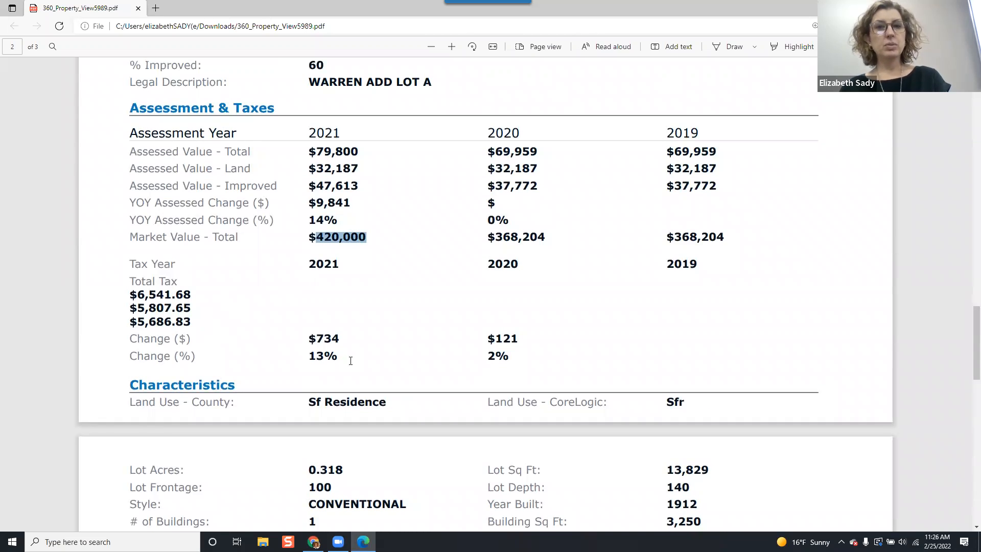
{"action": "scroll", "coordinate": [344, 353], "scroll_direction": "up", "scroll_amount": 1}
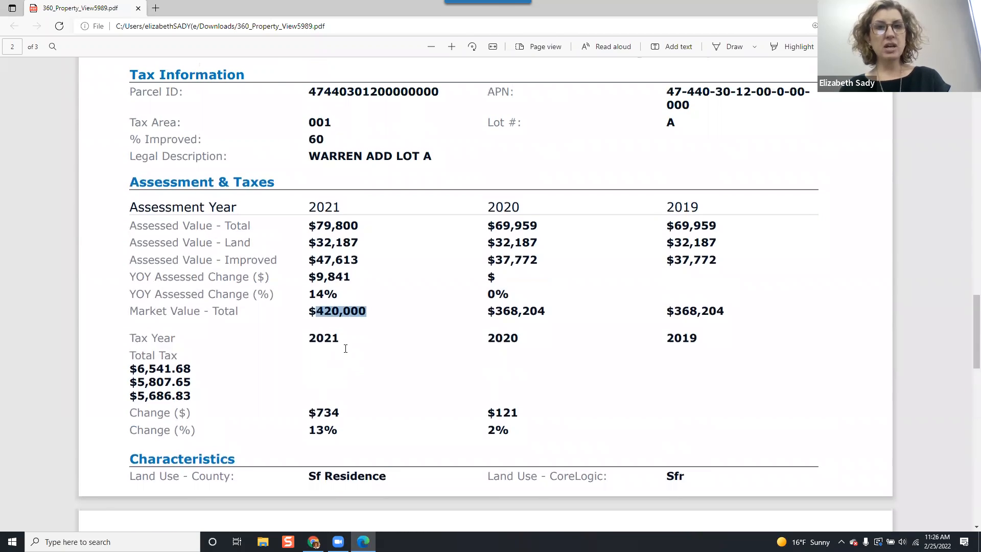
{"action": "key", "text": "alt+Tab"}
{"action": "left_click", "coordinate": [279, 297]}
{"action": "left_click", "coordinate": [395, 299]}
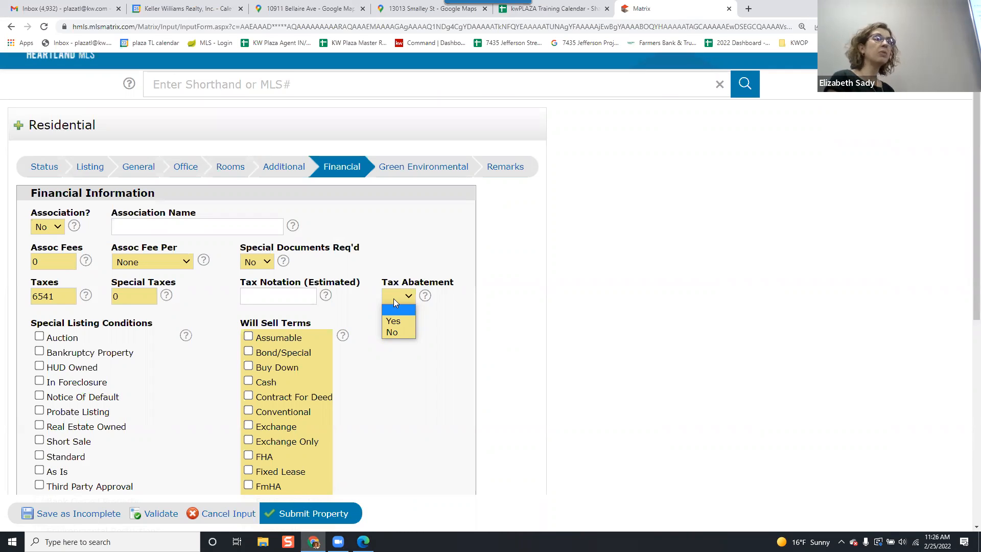
{"action": "left_click", "coordinate": [390, 332]}
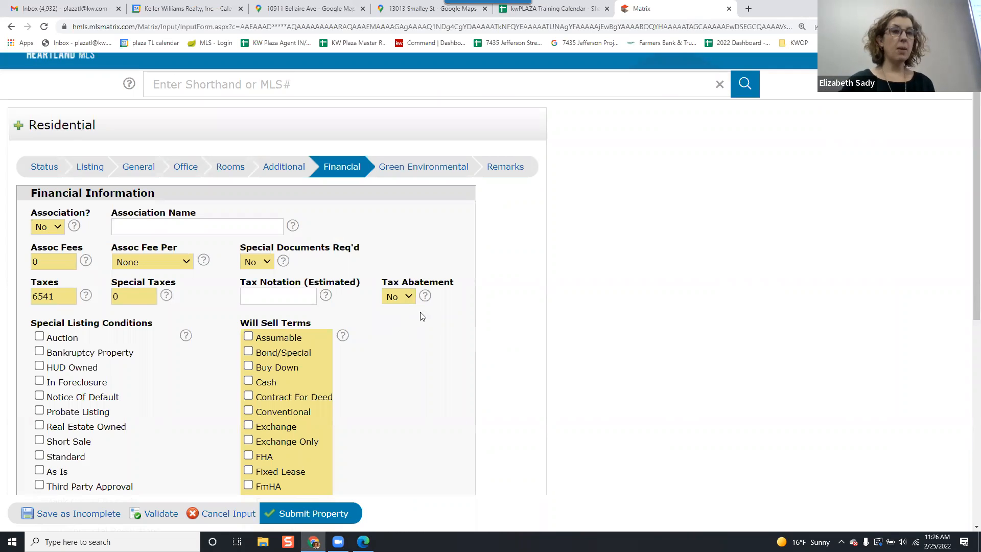
Under Will Sell Terms, check Cash, Conventional and FHA.
{"action": "scroll", "coordinate": [423, 360], "scroll_direction": "down", "scroll_amount": 6}
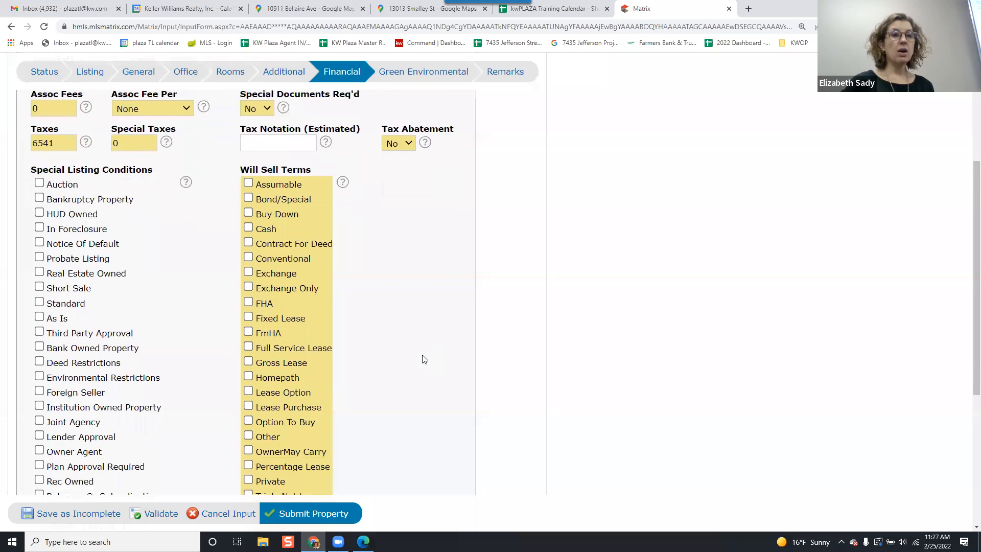
{"action": "scroll", "coordinate": [422, 359], "scroll_direction": "up", "scroll_amount": 3}
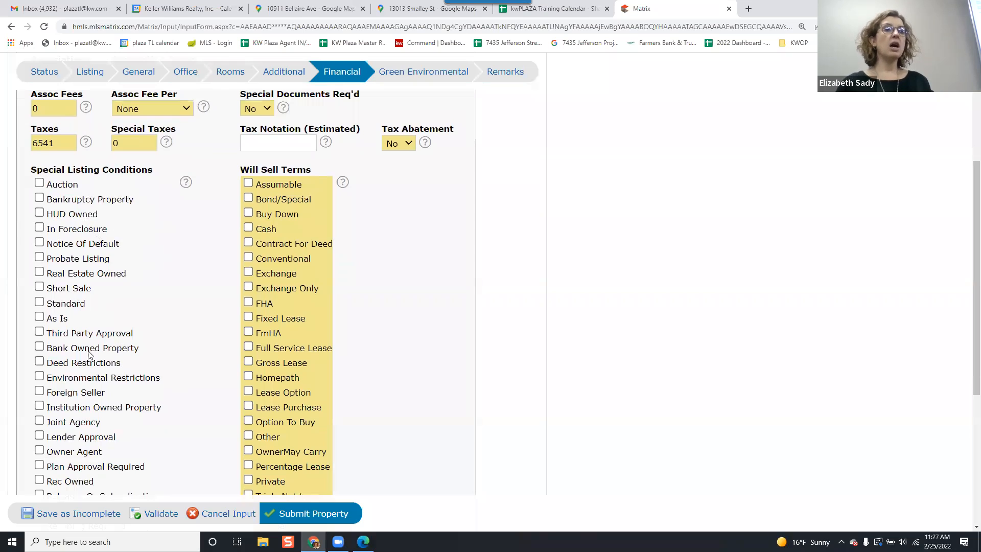
{"action": "scroll", "coordinate": [92, 330], "scroll_direction": "down", "scroll_amount": 2}
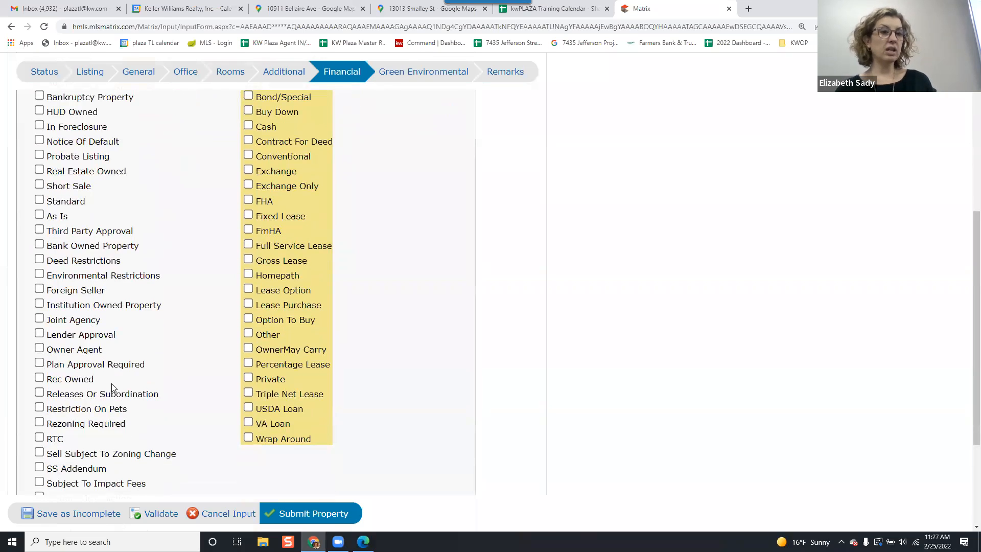
{"action": "scroll", "coordinate": [113, 387], "scroll_direction": "up", "scroll_amount": 1}
{"action": "scroll", "coordinate": [114, 386], "scroll_direction": "down", "scroll_amount": 1}
{"action": "scroll", "coordinate": [114, 389], "scroll_direction": "up", "scroll_amount": 2}
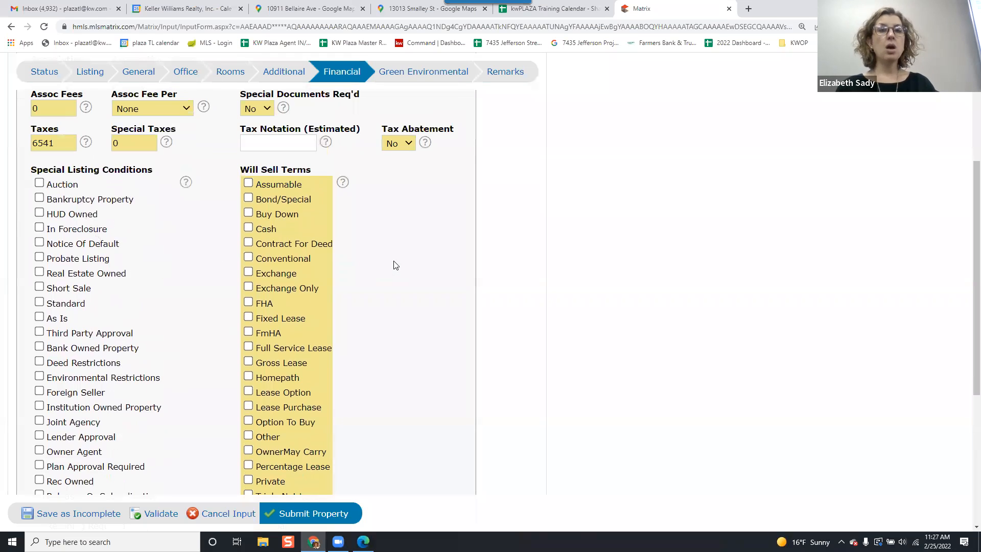
{"action": "scroll", "coordinate": [340, 200], "scroll_direction": "down", "scroll_amount": 1}
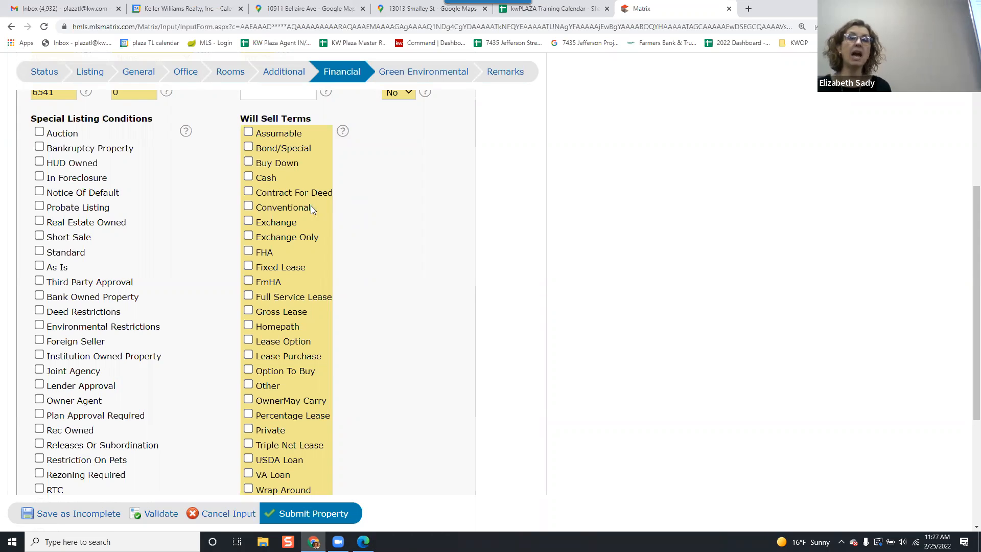
{"action": "left_click", "coordinate": [263, 178]}
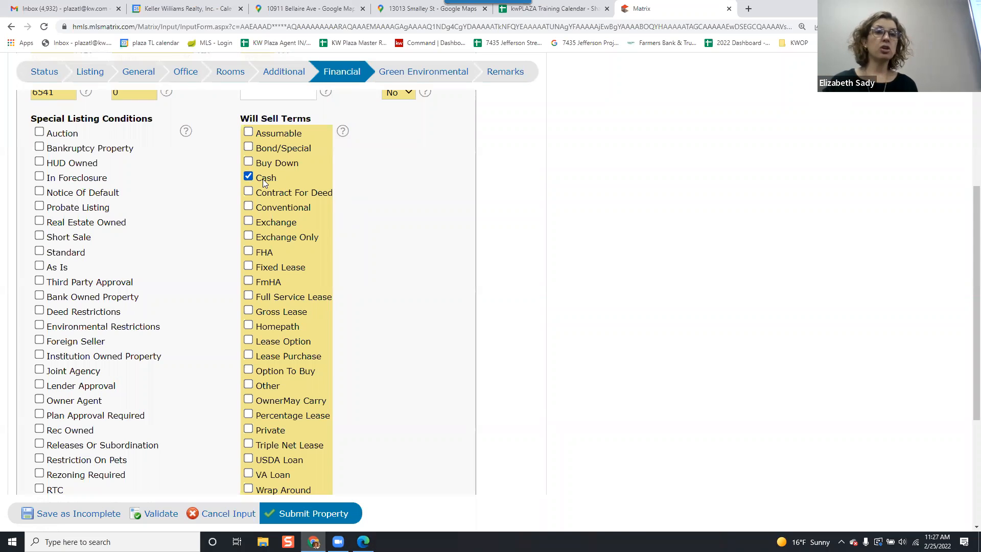
{"action": "left_click", "coordinate": [277, 206]}
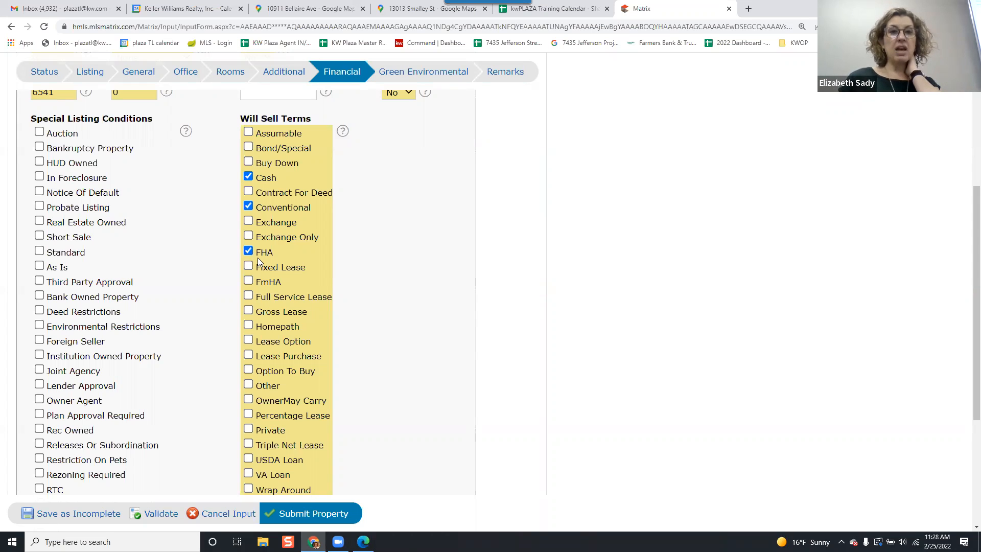
{"action": "scroll", "coordinate": [257, 258], "scroll_direction": "down", "scroll_amount": 1}
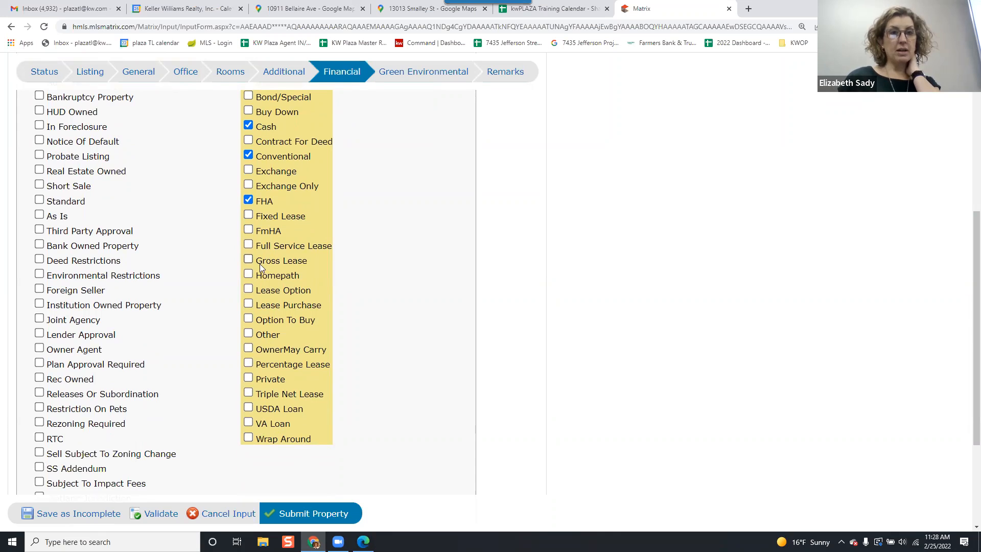
Under Will Sell Terms, also check VA Loan.
{"action": "left_click", "coordinate": [249, 422]}
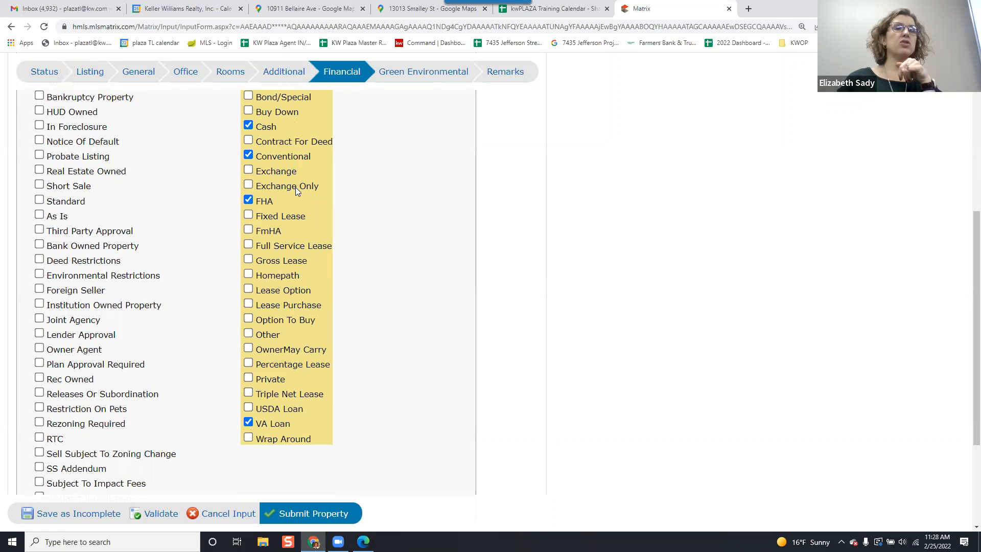
{"action": "scroll", "coordinate": [370, 207], "scroll_direction": "up", "scroll_amount": 2}
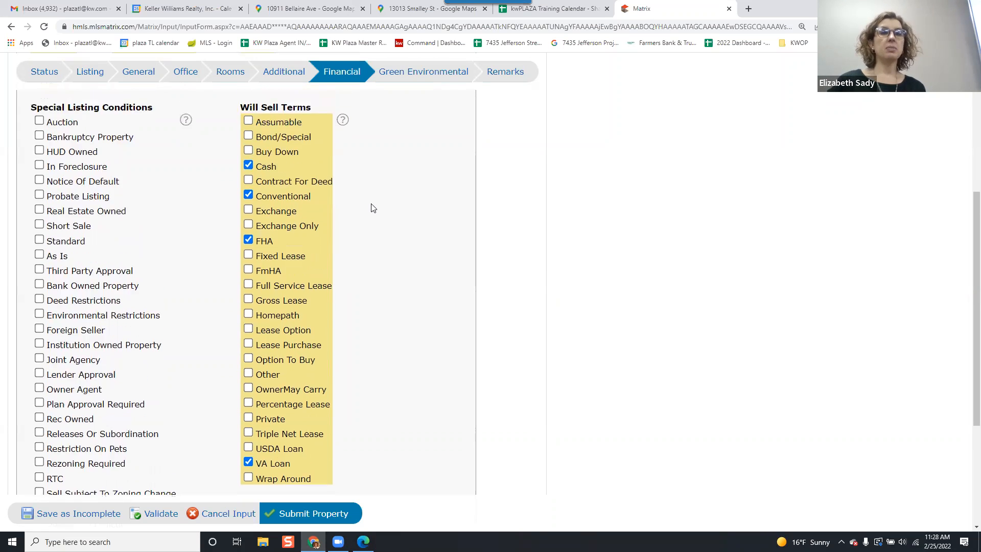
{"action": "scroll", "coordinate": [372, 207], "scroll_direction": "down", "scroll_amount": 1}
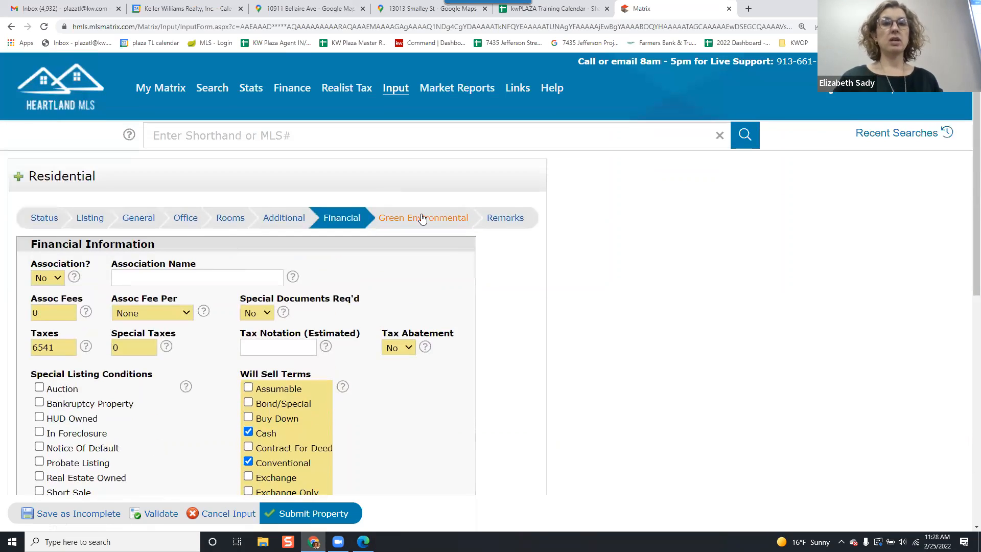
Open the Green Environmental section and review its feature options without selecting any.
{"action": "left_click", "coordinate": [434, 218]}
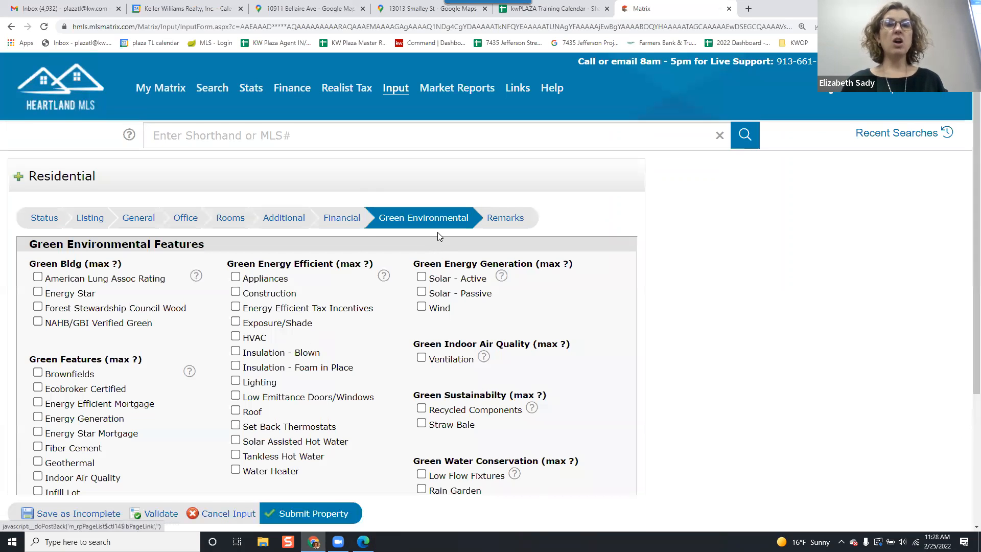
{"action": "scroll", "coordinate": [437, 232], "scroll_direction": "down", "scroll_amount": 3}
{"action": "scroll", "coordinate": [437, 232], "scroll_direction": "up", "scroll_amount": 1}
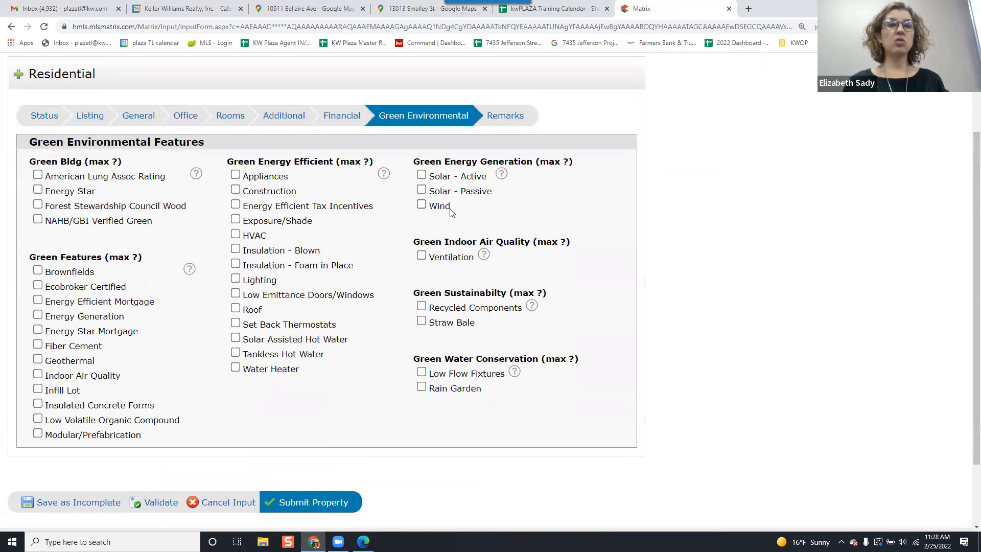
Open the Remarks section and place the cursor in Public Remarks, then in the Directions field.
{"action": "left_click", "coordinate": [502, 119]}
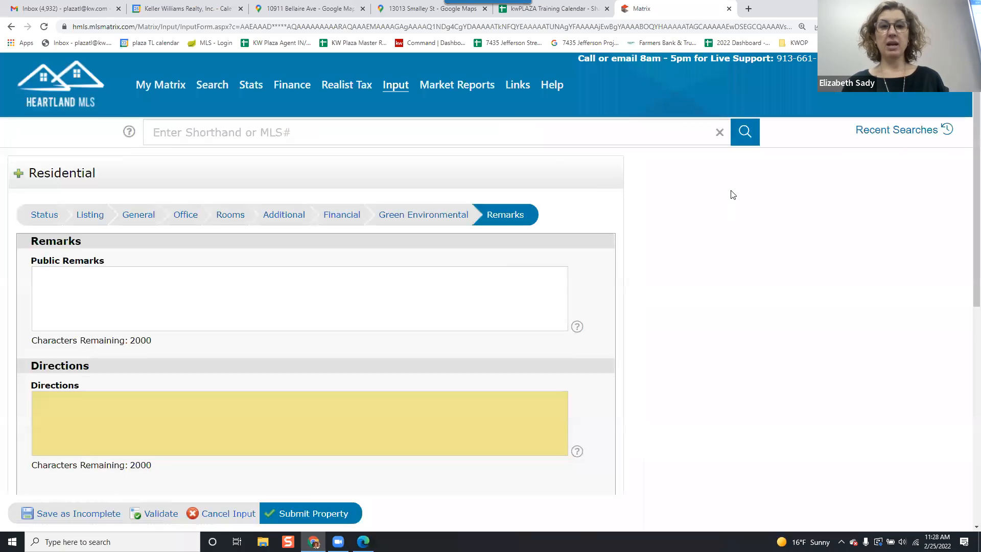
{"action": "scroll", "coordinate": [733, 194], "scroll_direction": "down", "scroll_amount": 5}
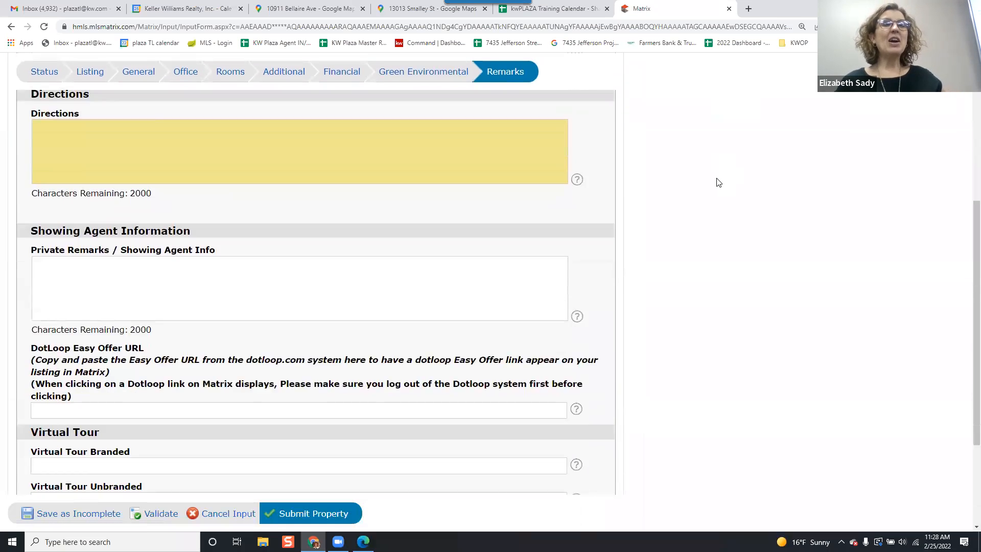
{"action": "scroll", "coordinate": [718, 182], "scroll_direction": "up", "scroll_amount": 2}
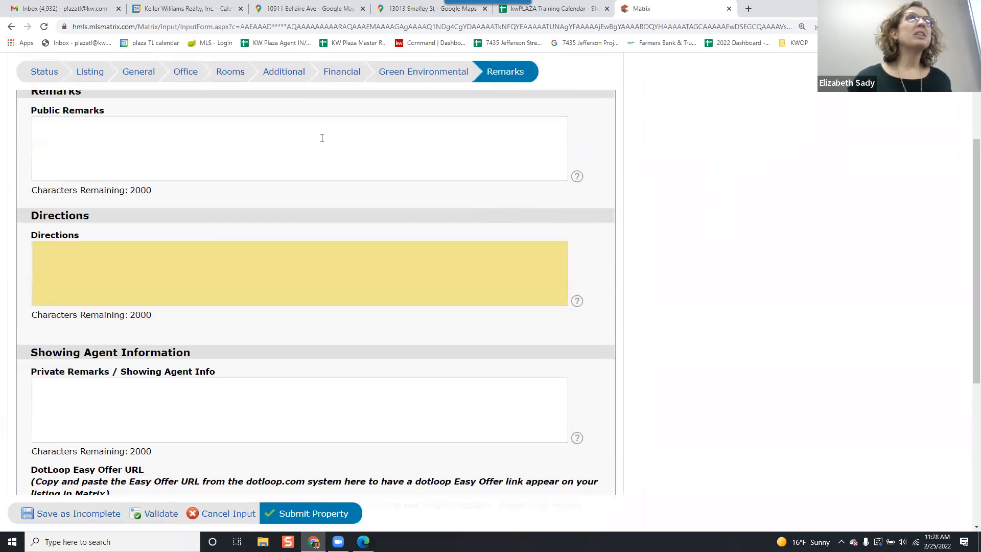
{"action": "left_click", "coordinate": [359, 177]}
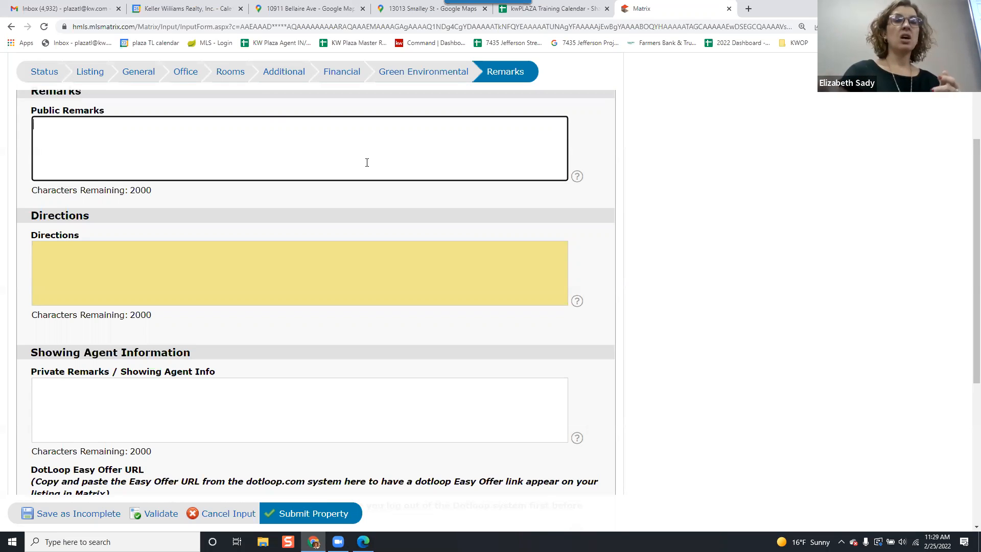
{"action": "left_click", "coordinate": [219, 269]}
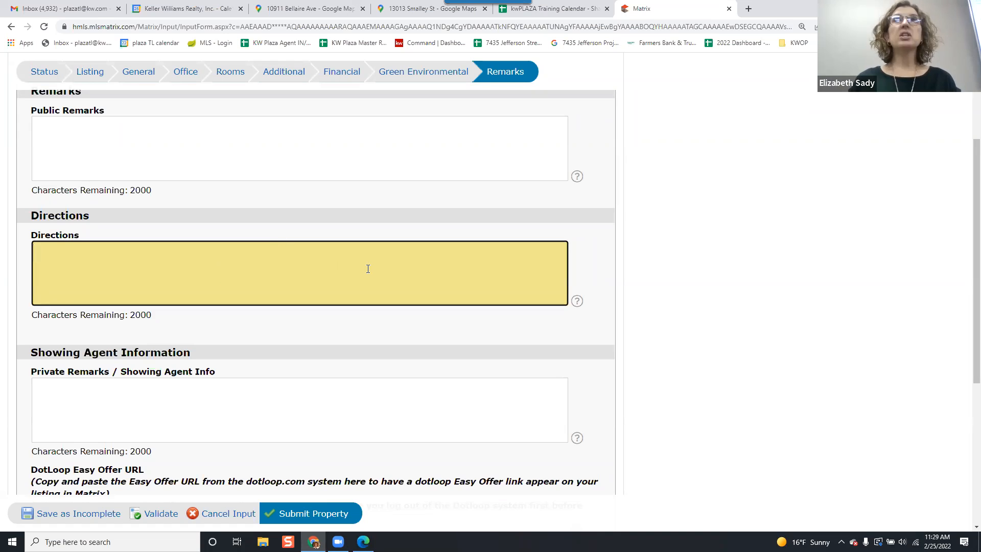
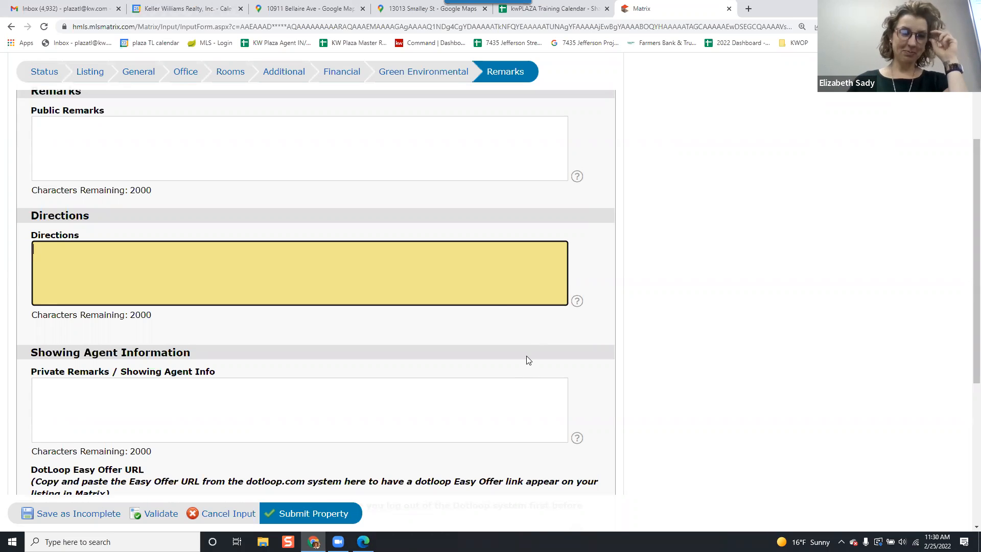
Review the Private Remarks, DotLoop Easy Offer URL and Virtual Tour fields of the Remarks section without filling them.
{"action": "left_click", "coordinate": [397, 439]}
{"action": "scroll", "coordinate": [391, 408], "scroll_direction": "down", "scroll_amount": 2}
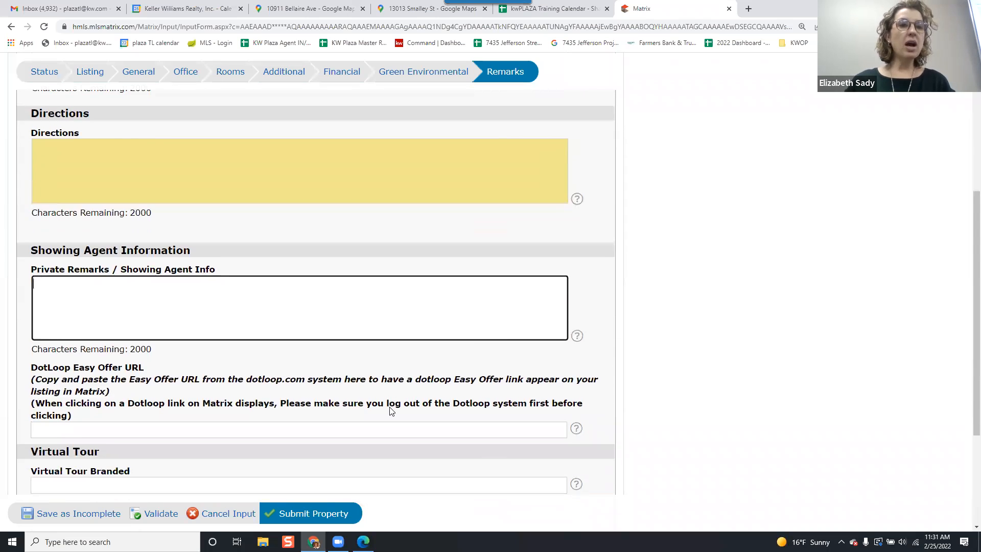
{"action": "scroll", "coordinate": [391, 411], "scroll_direction": "down", "scroll_amount": 1}
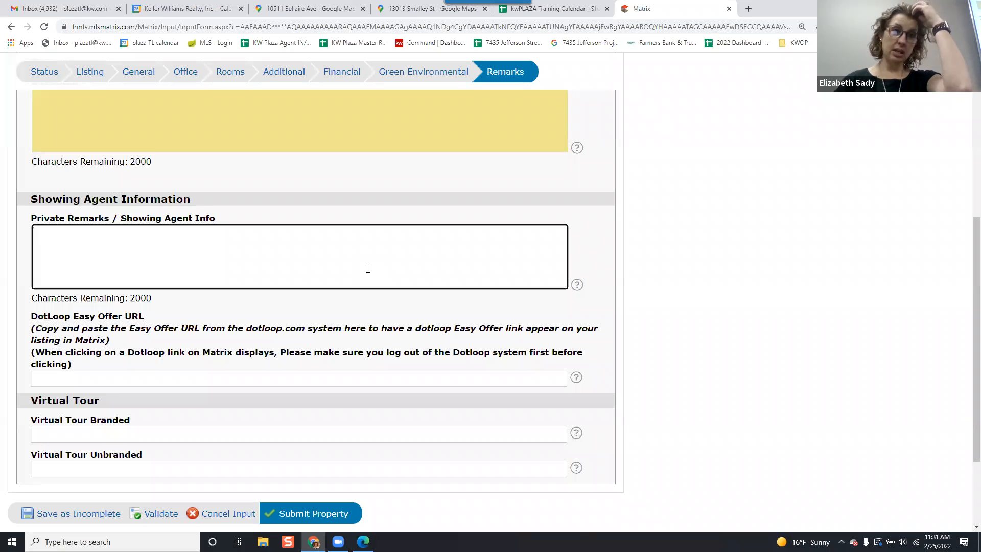
{"action": "scroll", "coordinate": [338, 276], "scroll_direction": "down", "scroll_amount": 3}
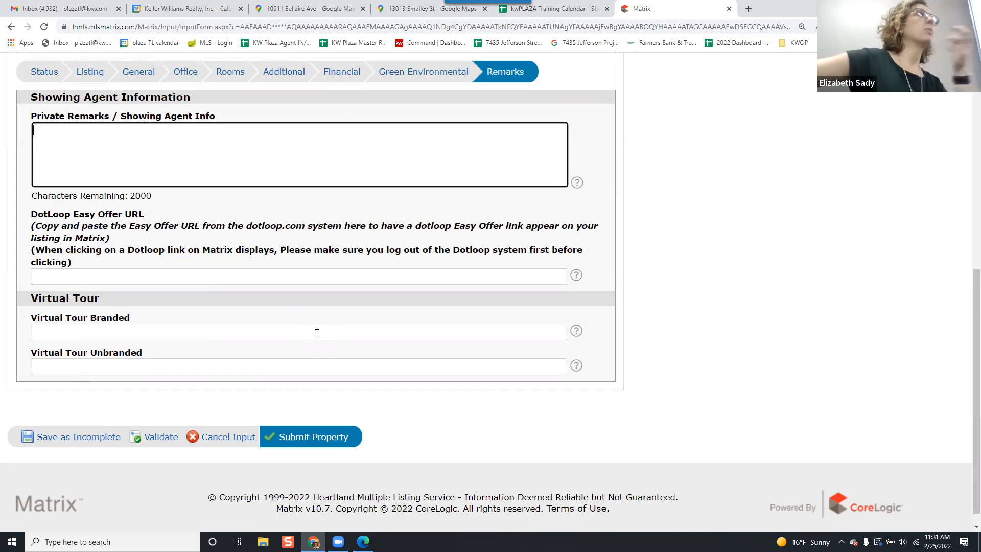
{"action": "scroll", "coordinate": [288, 327], "scroll_direction": "up", "scroll_amount": 5}
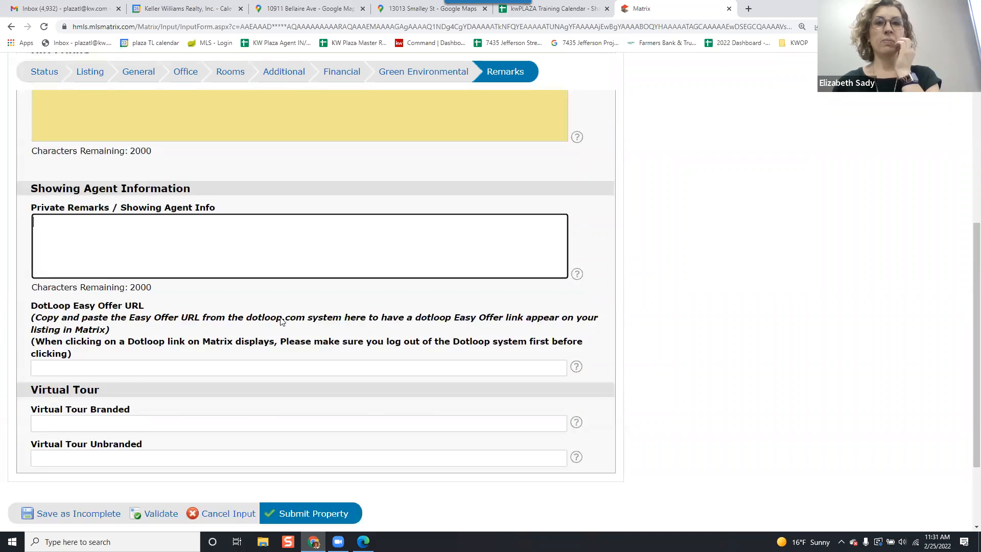
{"action": "scroll", "coordinate": [288, 331], "scroll_direction": "up", "scroll_amount": 3}
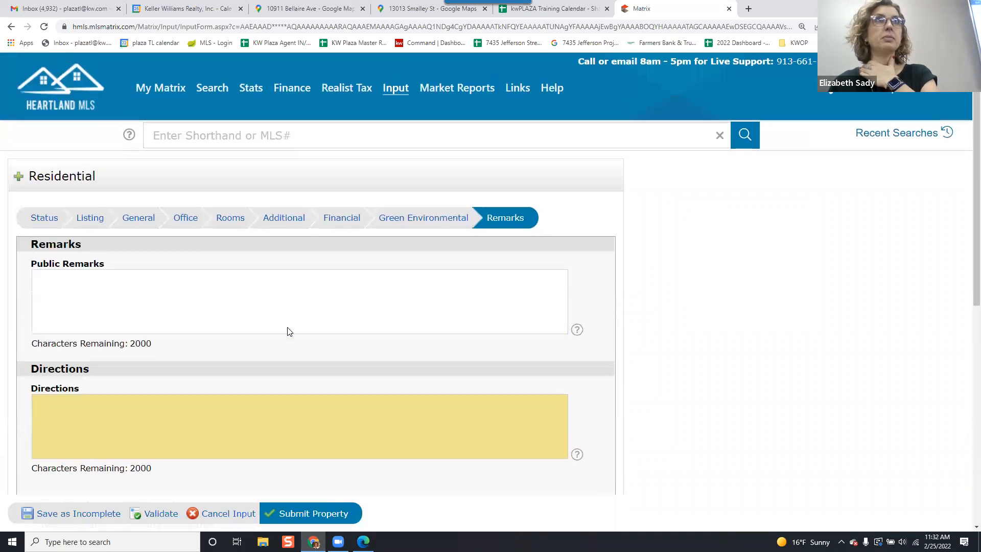
{"action": "scroll", "coordinate": [288, 331], "scroll_direction": "down", "scroll_amount": 1}
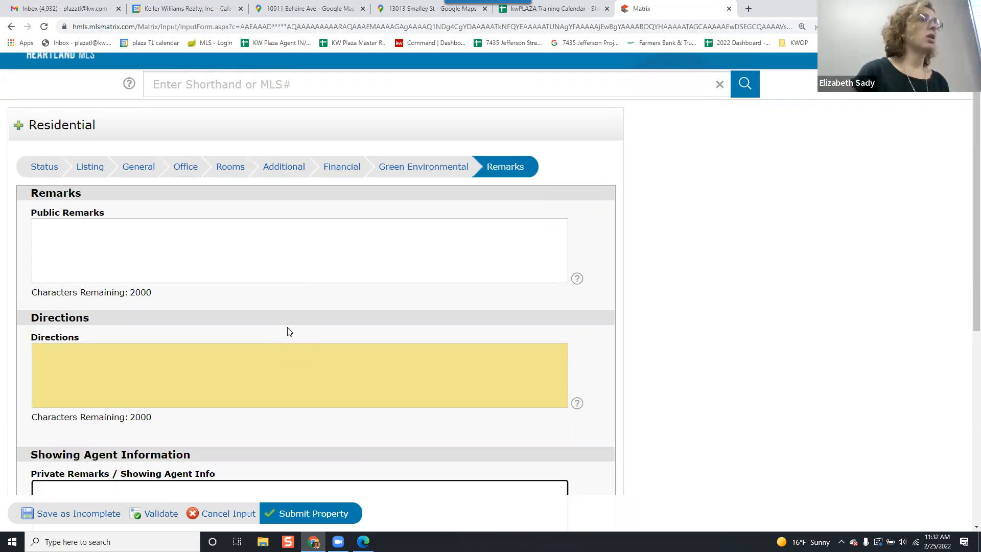
{"action": "scroll", "coordinate": [272, 325], "scroll_direction": "down", "scroll_amount": 5}
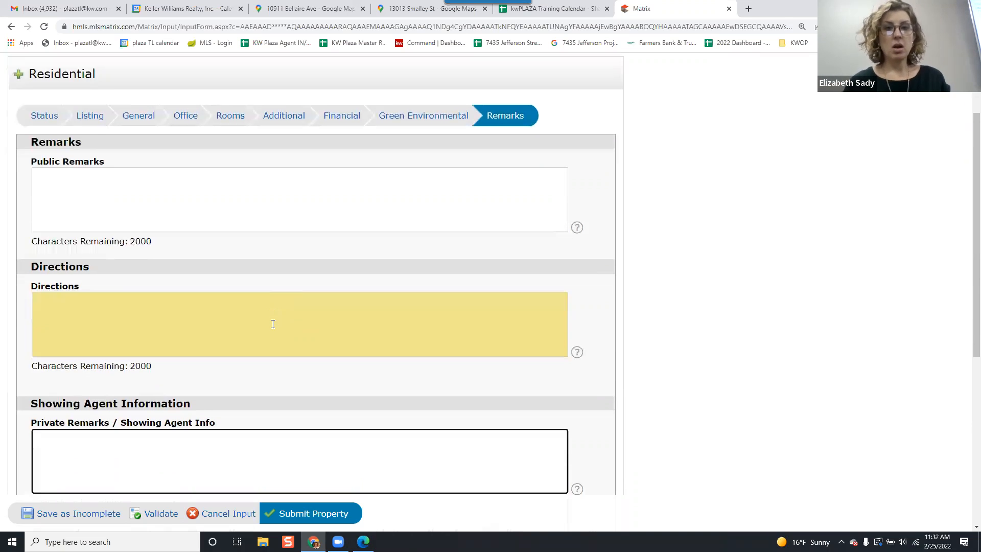
{"action": "scroll", "coordinate": [271, 325], "scroll_direction": "down", "scroll_amount": 3}
{"action": "left_click", "coordinate": [193, 317]}
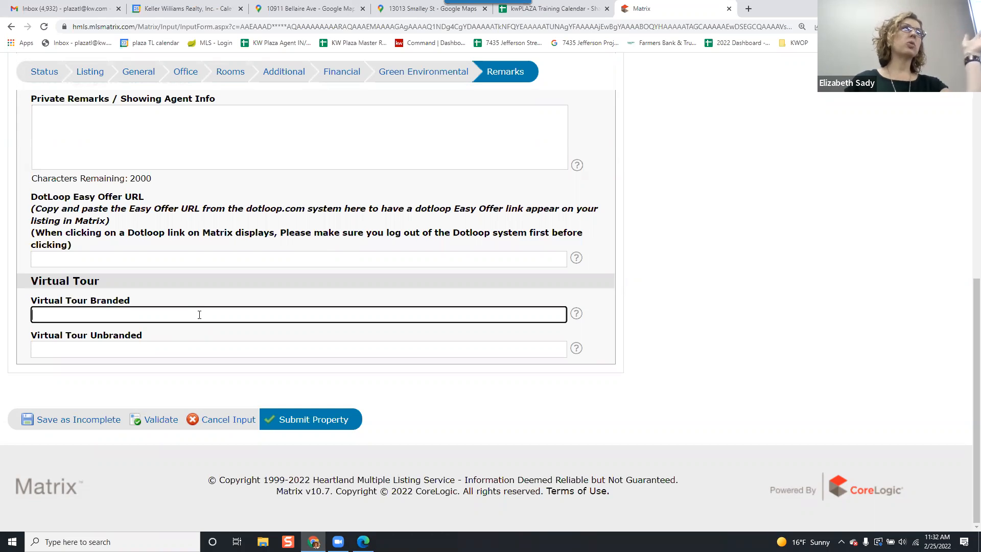
{"action": "scroll", "coordinate": [194, 184], "scroll_direction": "up", "scroll_amount": 5}
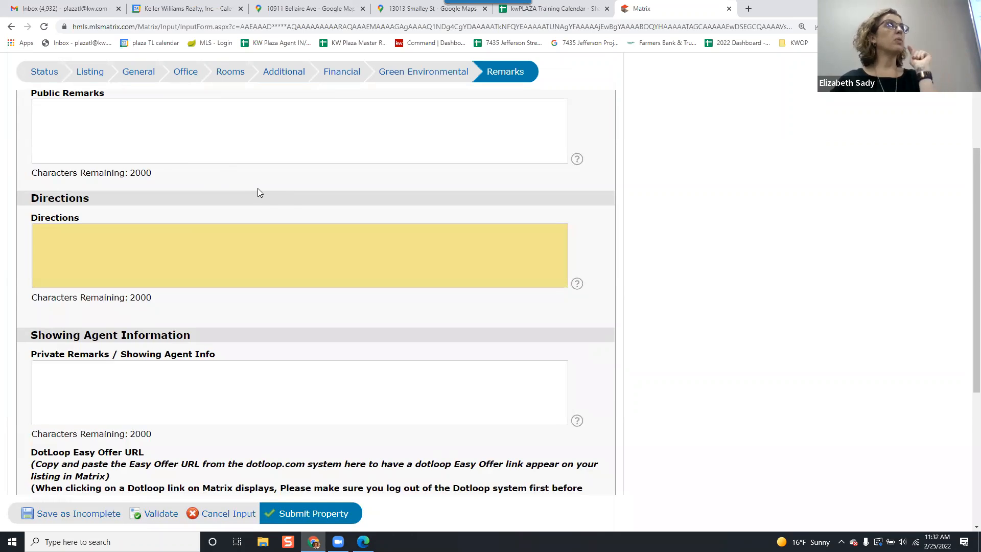
{"action": "scroll", "coordinate": [271, 204], "scroll_direction": "down", "scroll_amount": 1}
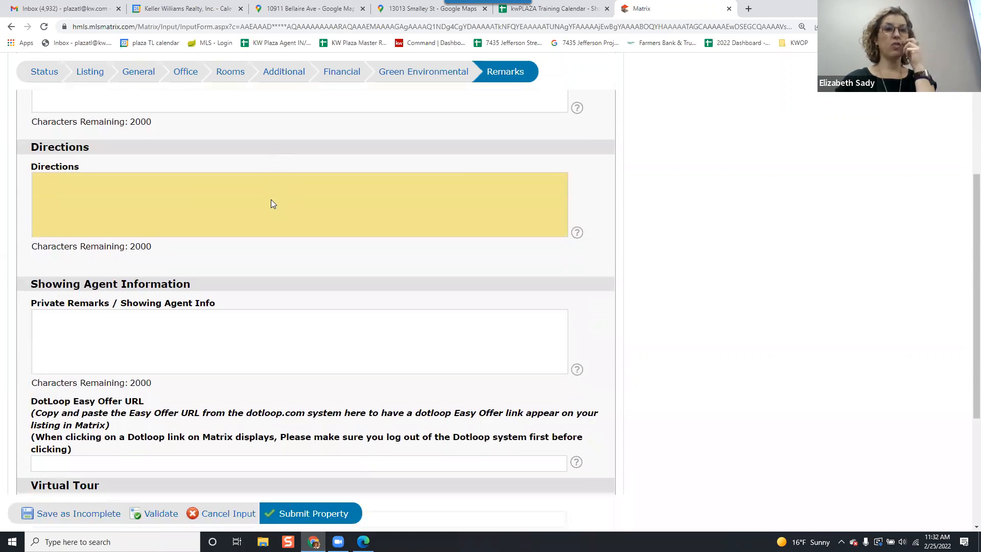
{"action": "scroll", "coordinate": [276, 207], "scroll_direction": "down", "scroll_amount": 4}
{"action": "scroll", "coordinate": [289, 279], "scroll_direction": "up", "scroll_amount": 1}
{"action": "scroll", "coordinate": [289, 280], "scroll_direction": "down", "scroll_amount": 1}
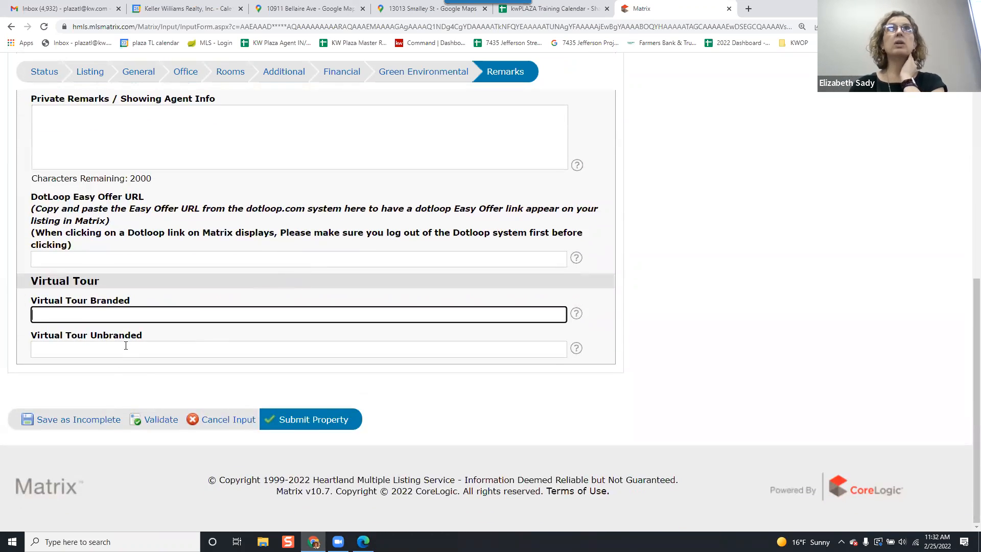
Save the listing as incomplete and open Add / Edit Photos to browse for photo files.
{"action": "left_click", "coordinate": [84, 424]}
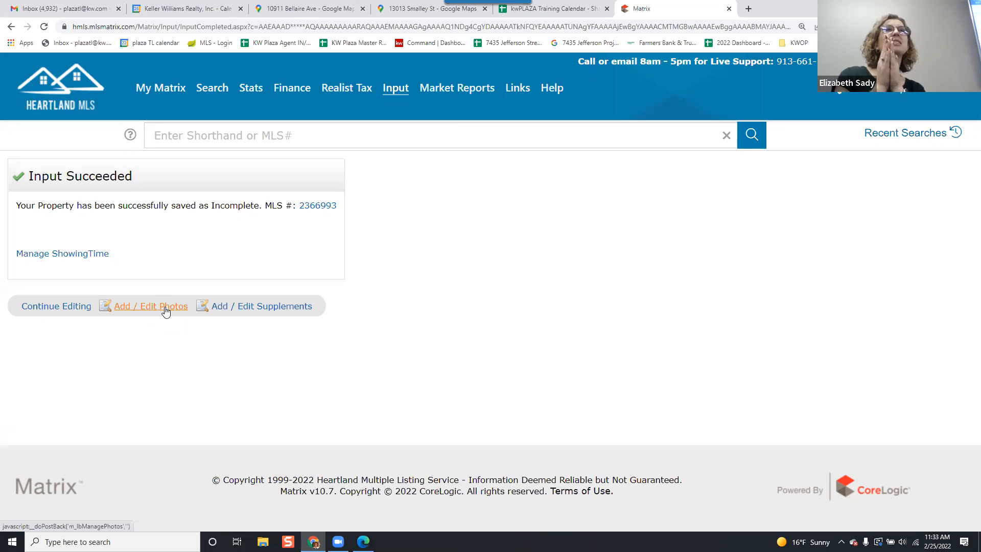
{"action": "left_click", "coordinate": [165, 309]}
{"action": "left_click", "coordinate": [210, 314]}
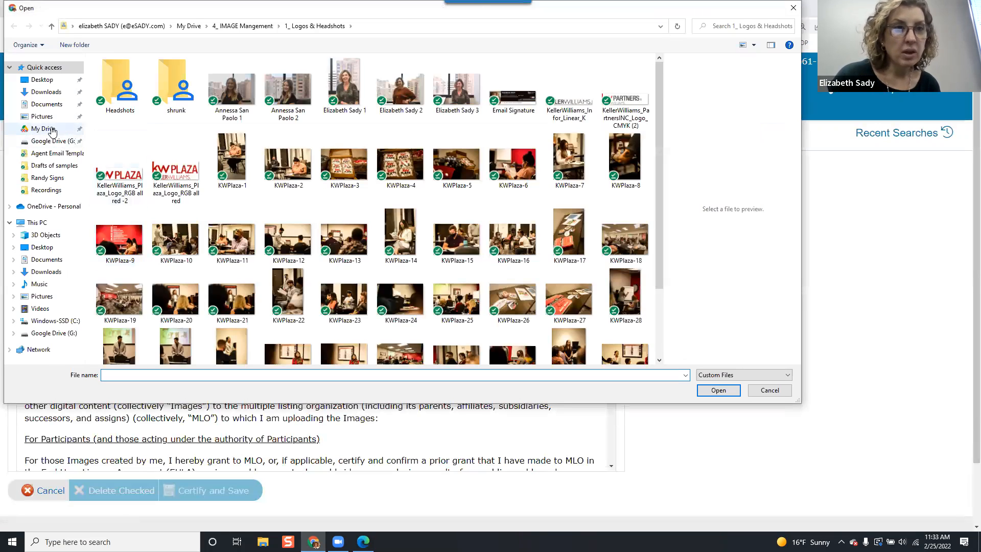
Search My Drive for "central" in the file dialog.
{"action": "left_click", "coordinate": [53, 130]}
{"action": "left_click", "coordinate": [743, 26]}
{"action": "type", "text": "central"}
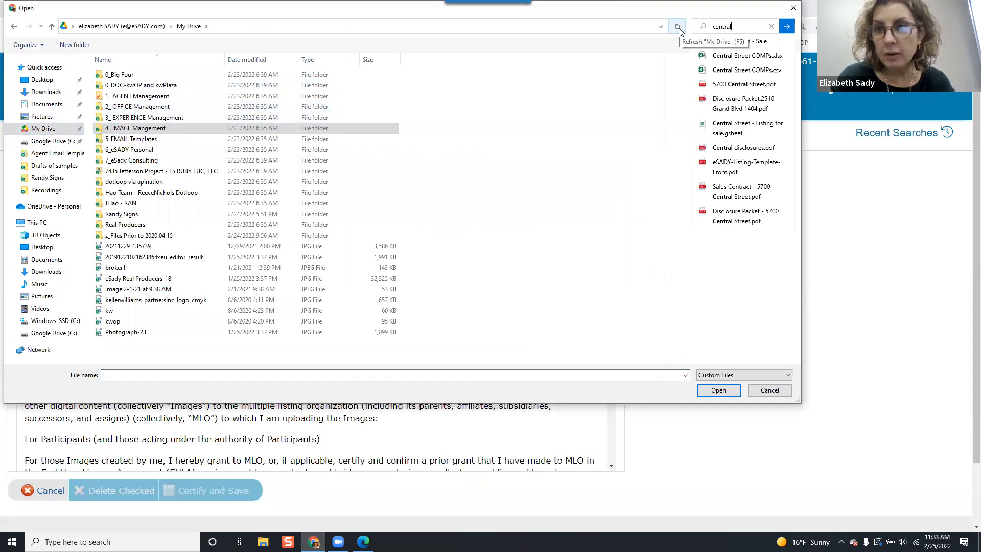
{"action": "key", "text": "Return"}
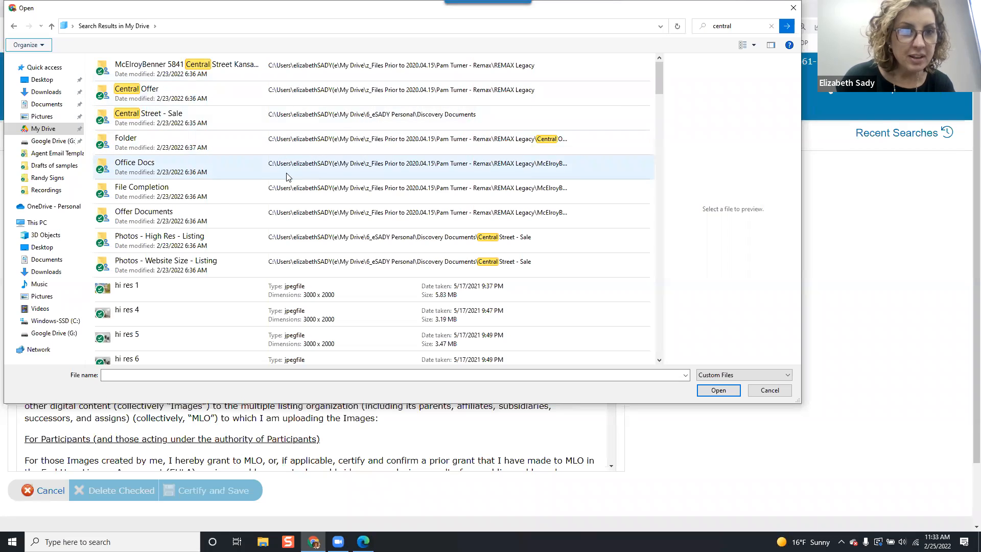
Open the "Photos - Website Size - Listing" folder and upload all photos, 1 through 51.
{"action": "double_click", "coordinate": [219, 262]}
{"action": "left_click", "coordinate": [123, 87]}
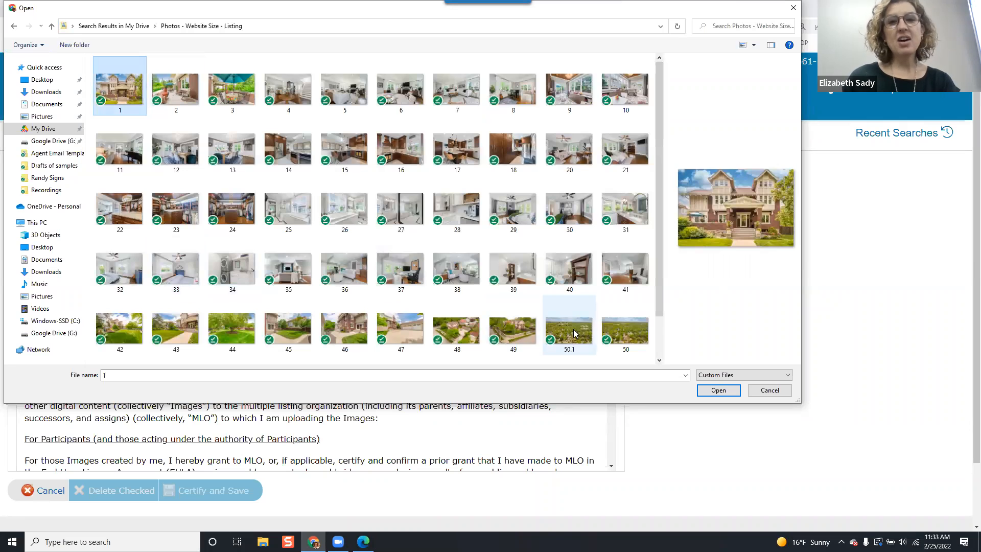
{"action": "left_click", "coordinate": [621, 332], "text": "shift"}
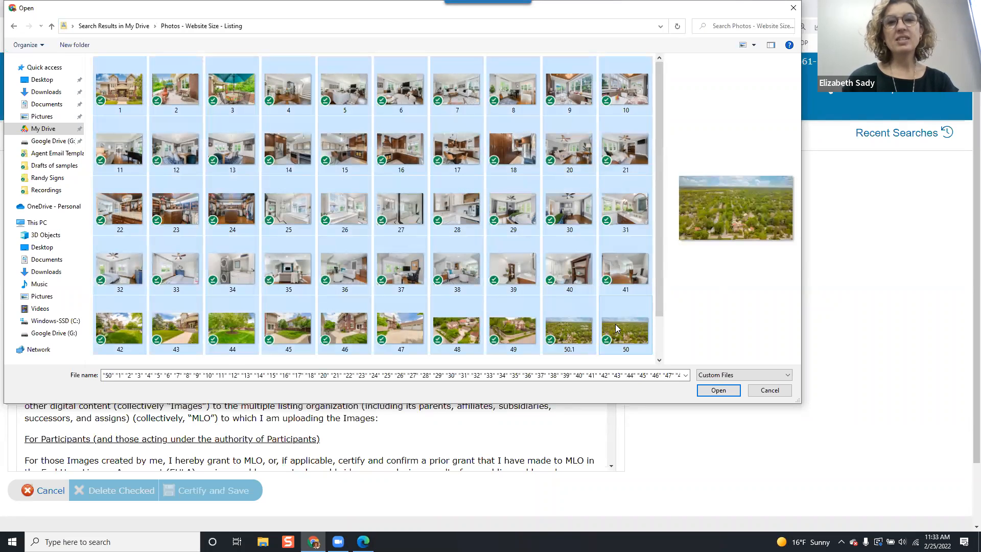
{"action": "scroll", "coordinate": [615, 324], "scroll_direction": "down", "scroll_amount": 1}
{"action": "left_click", "coordinate": [176, 337], "text": "shift"}
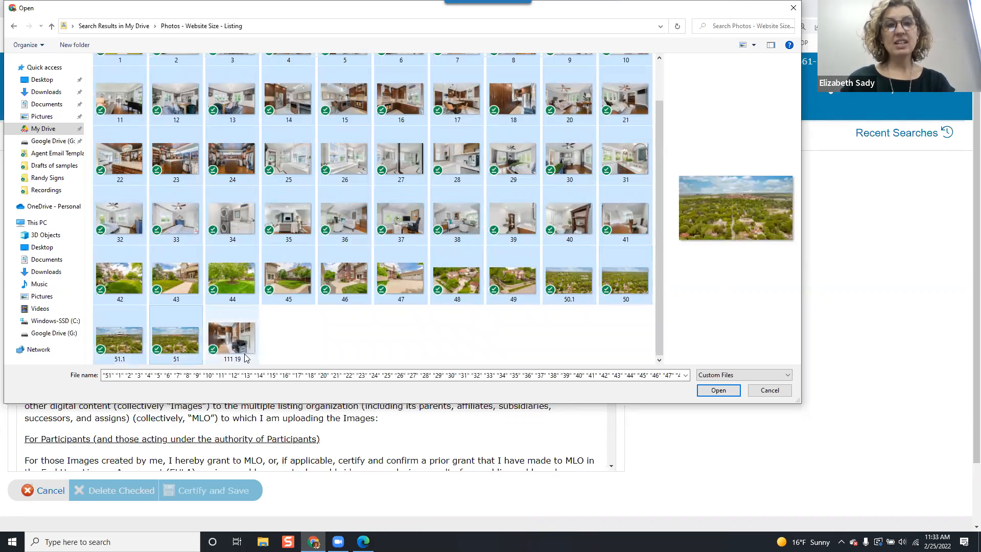
{"action": "left_click", "coordinate": [724, 392]}
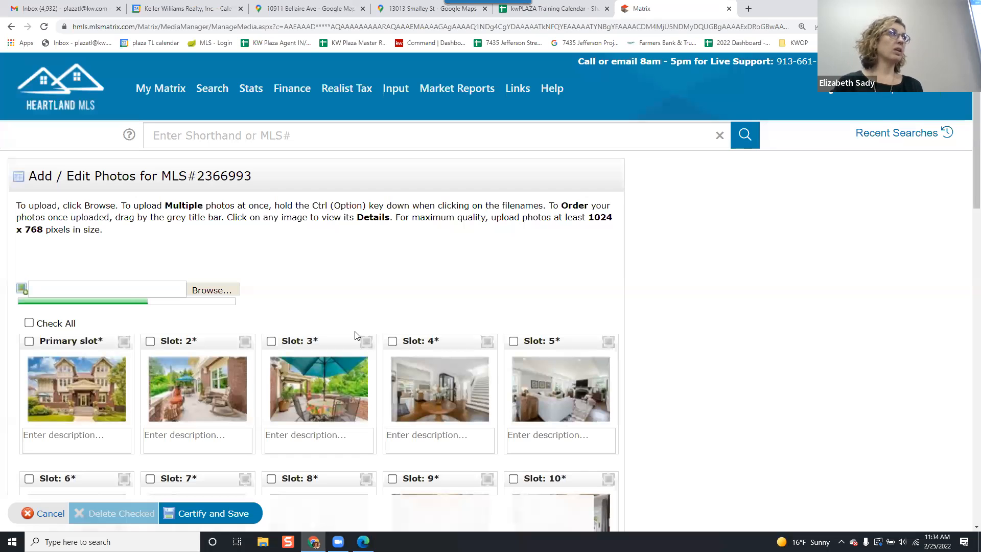
Rearrange the uploaded photos by dragging several into new slots, then certify and save them.
{"action": "scroll", "coordinate": [313, 287], "scroll_direction": "down", "scroll_amount": 4}
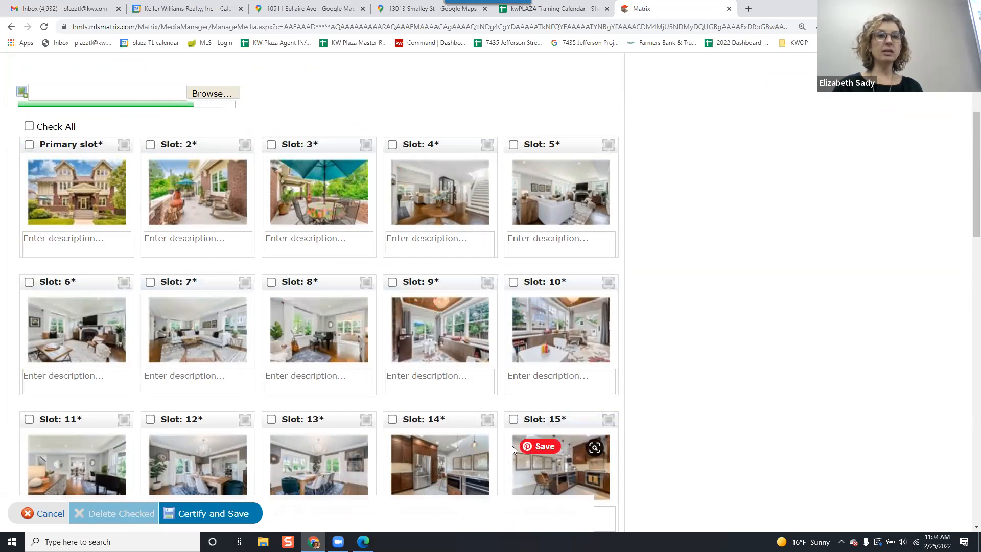
{"action": "left_click_drag", "start_coordinate": [447, 286], "coordinate": [120, 297]}
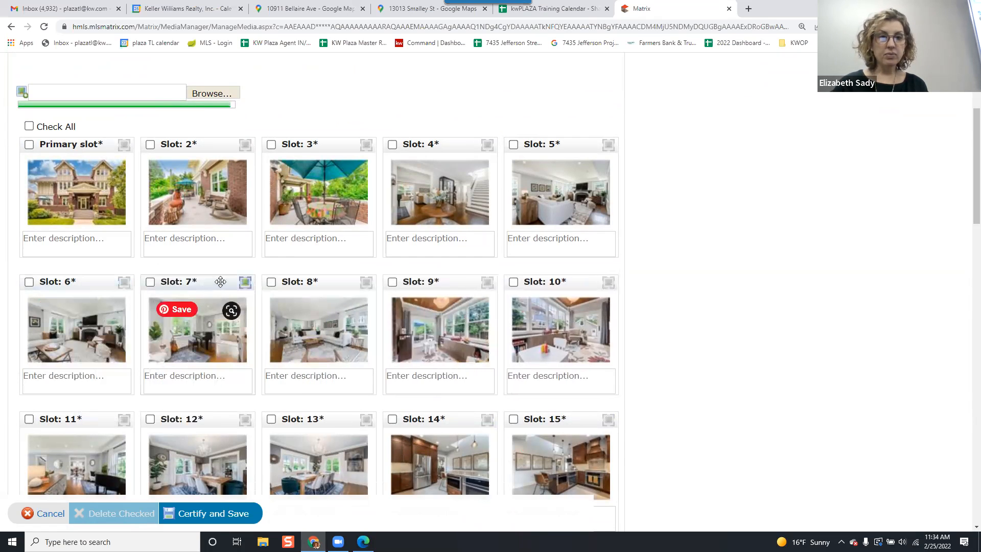
{"action": "left_click_drag", "start_coordinate": [293, 281], "coordinate": [421, 380]}
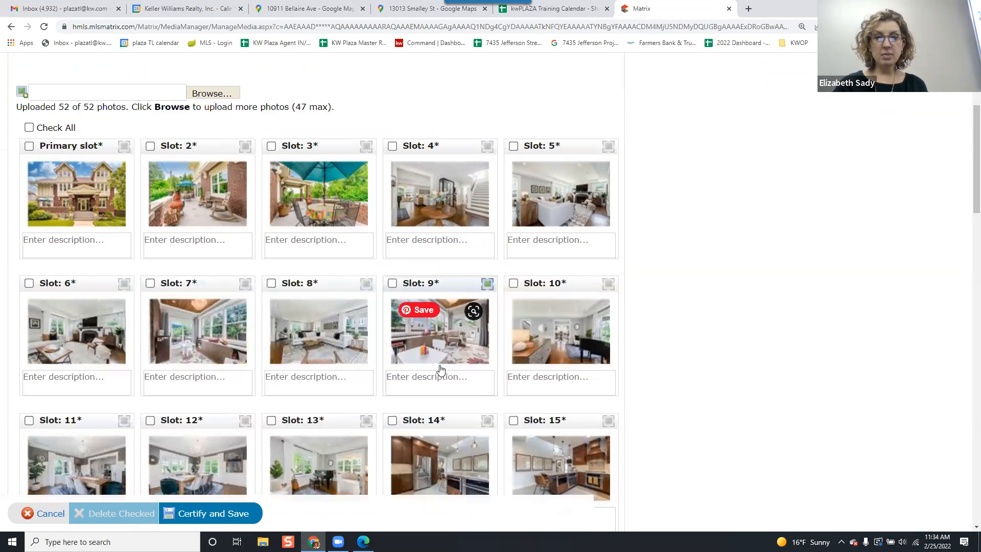
{"action": "scroll", "coordinate": [430, 344], "scroll_direction": "down", "scroll_amount": 20}
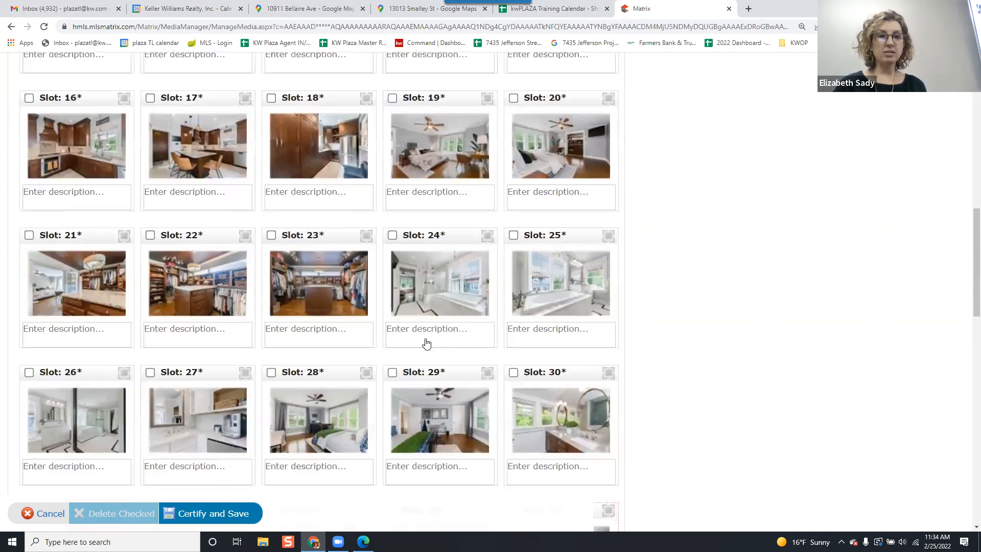
{"action": "left_click_drag", "start_coordinate": [304, 239], "coordinate": [249, 120]}
{"action": "scroll", "coordinate": [326, 141], "scroll_direction": "up", "scroll_amount": 20}
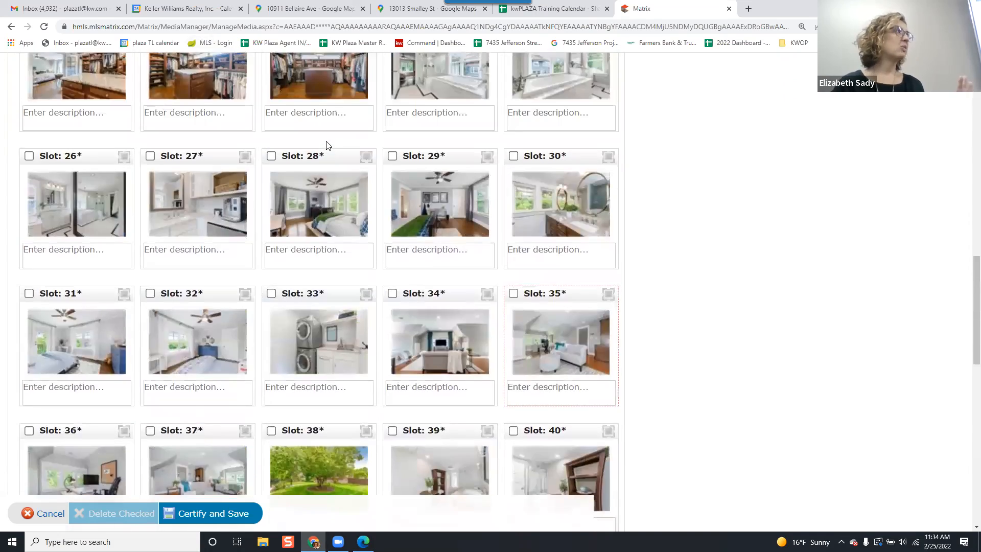
{"action": "scroll", "coordinate": [323, 145], "scroll_direction": "up", "scroll_amount": 2}
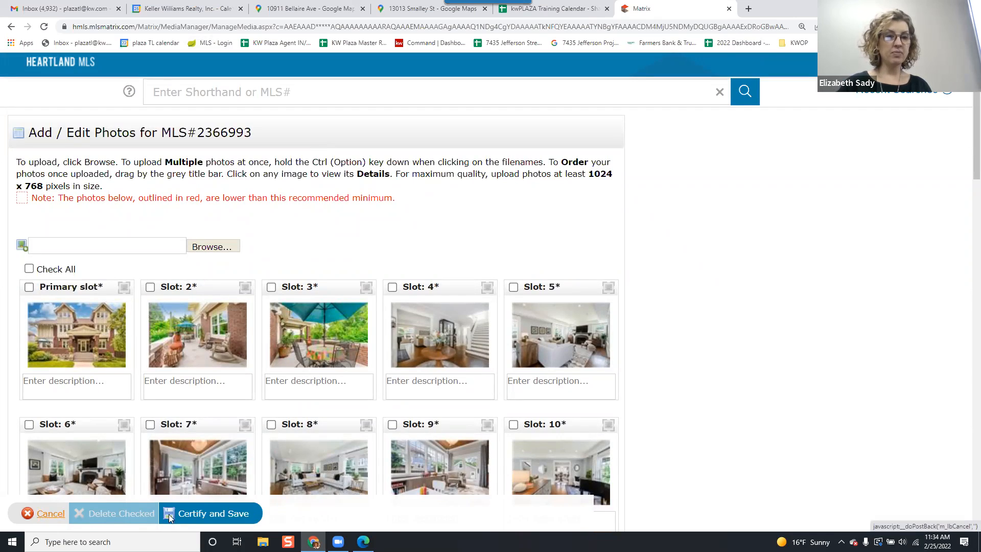
{"action": "left_click", "coordinate": [242, 515]}
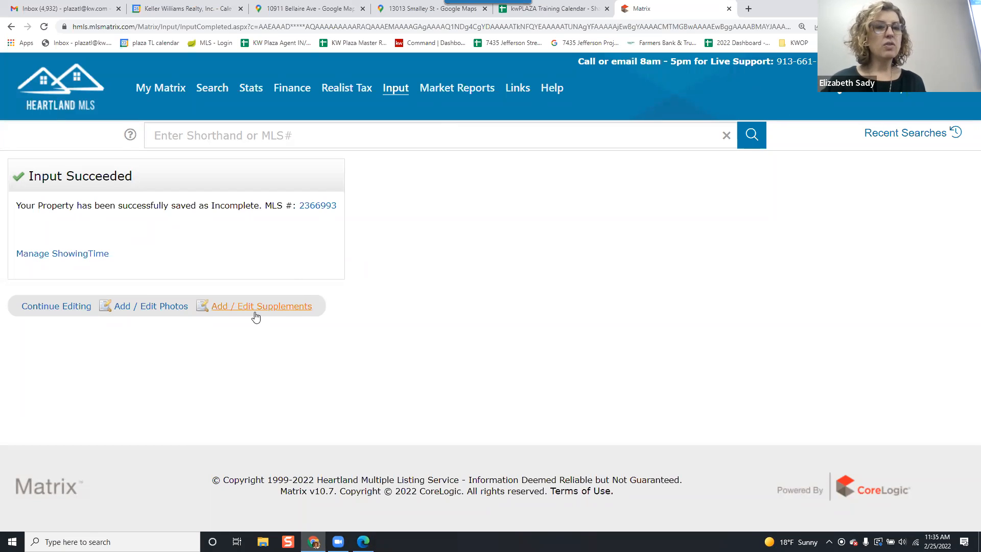
{"action": "left_click", "coordinate": [256, 317]}
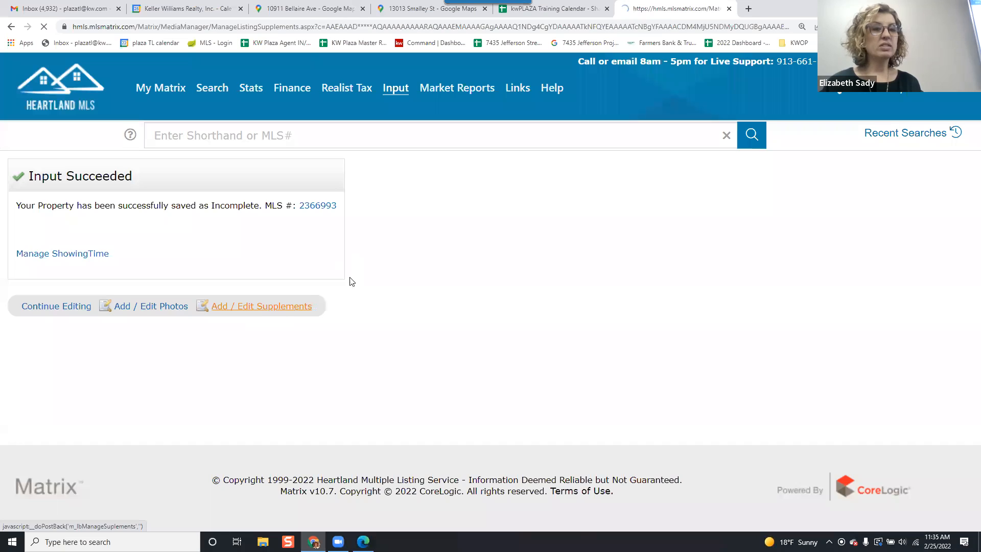
{"action": "left_click", "coordinate": [261, 238]}
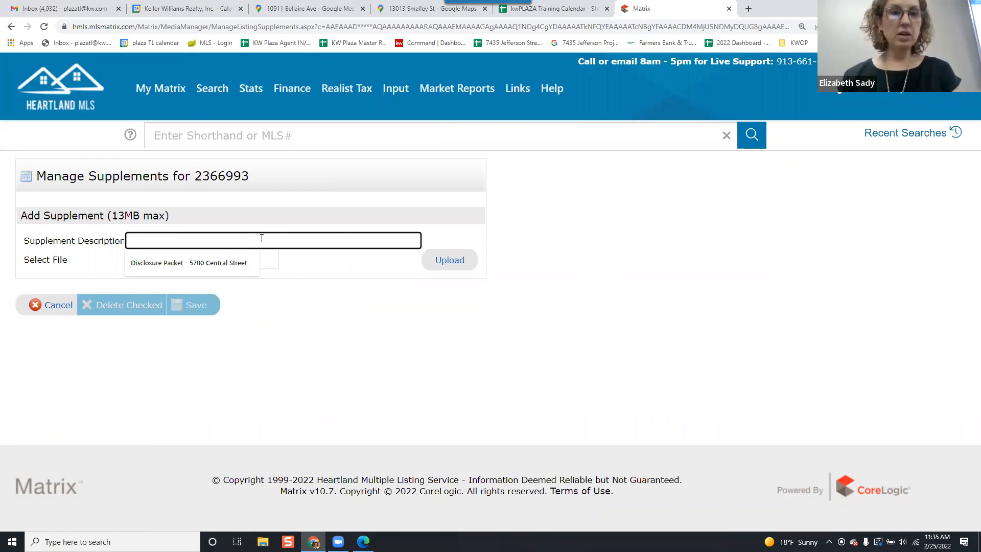
{"action": "left_click", "coordinate": [258, 262]}
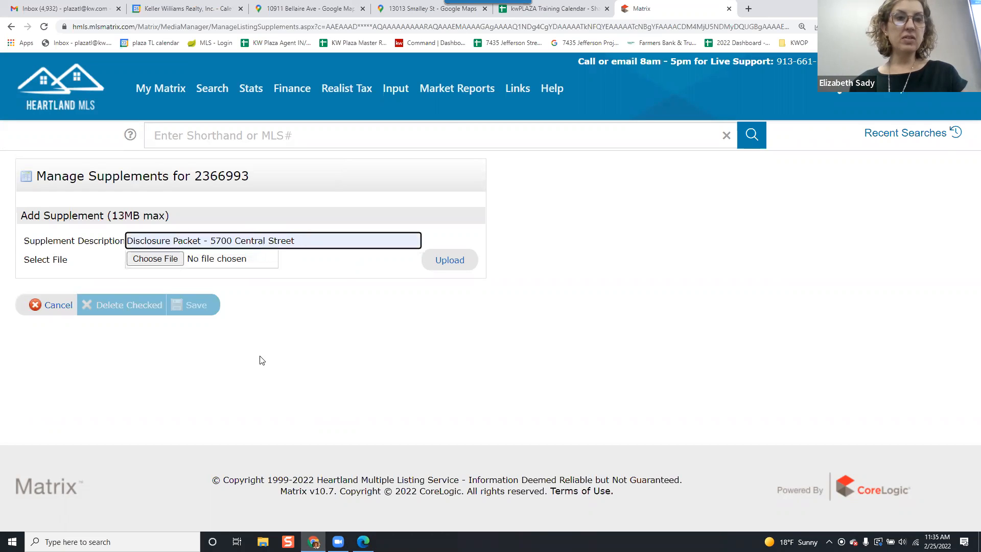
{"action": "left_click", "coordinate": [155, 259]}
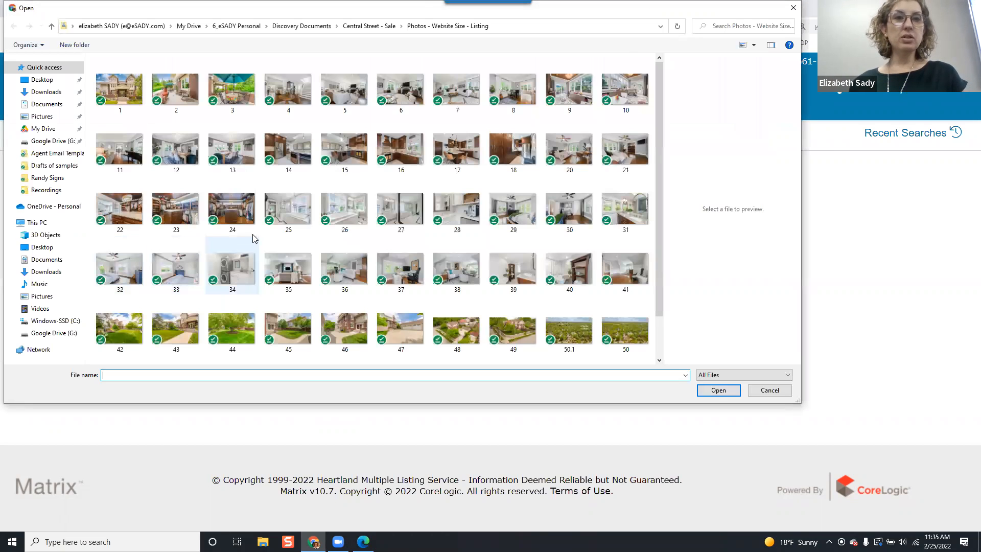
{"action": "left_click", "coordinate": [364, 27]}
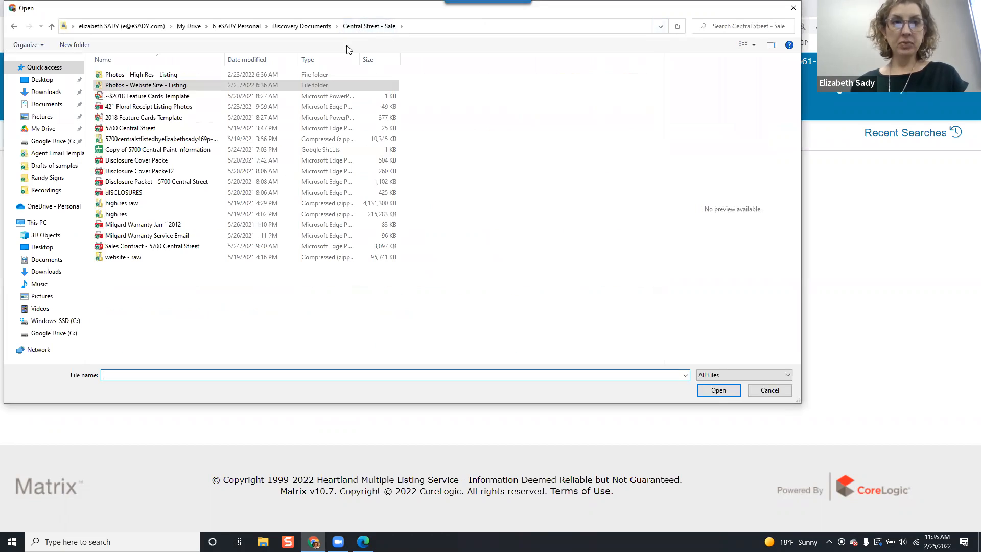
{"action": "left_click", "coordinate": [188, 186]}
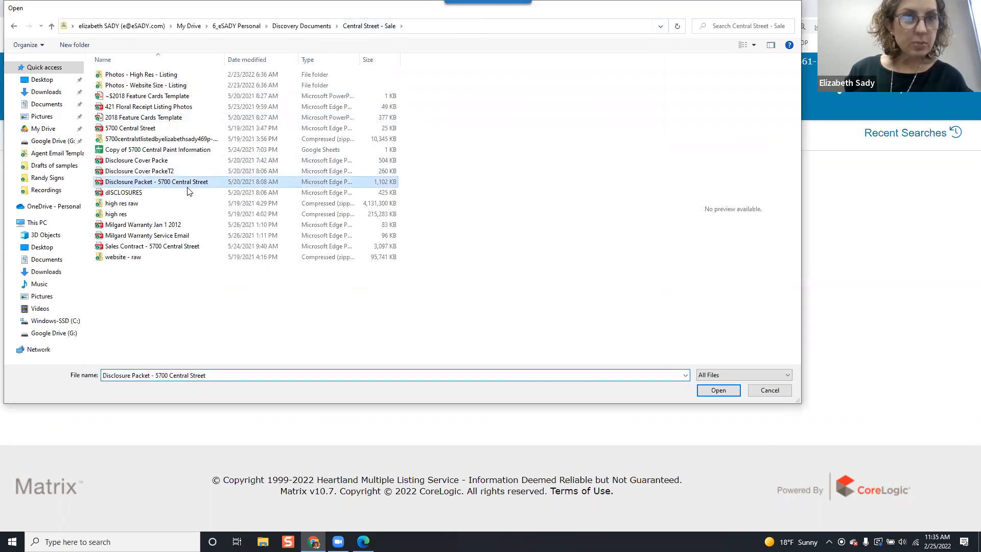
{"action": "double_click", "coordinate": [187, 191]}
{"action": "left_click", "coordinate": [450, 260]}
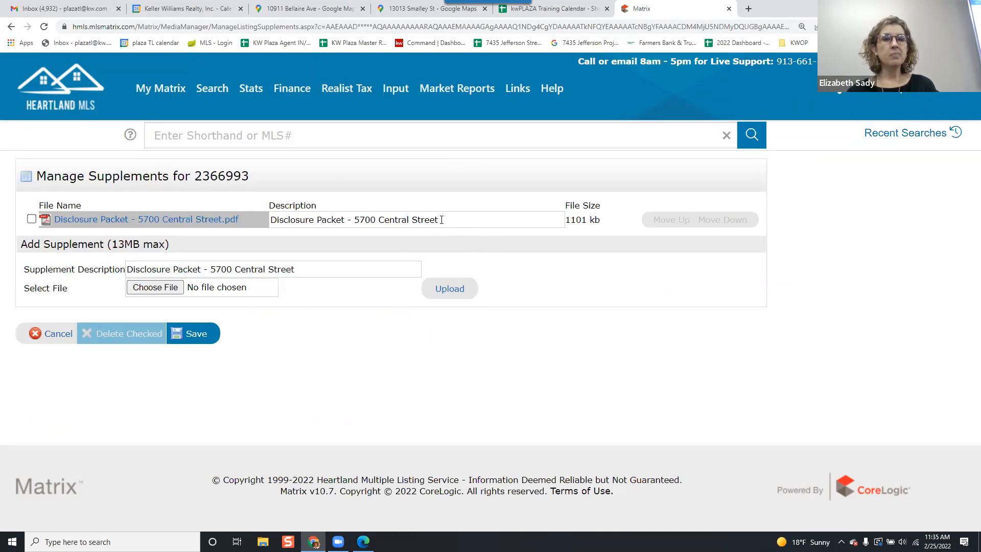
Save the supplements and open Manage ShowingTime for the listing.
{"action": "left_click", "coordinate": [204, 338]}
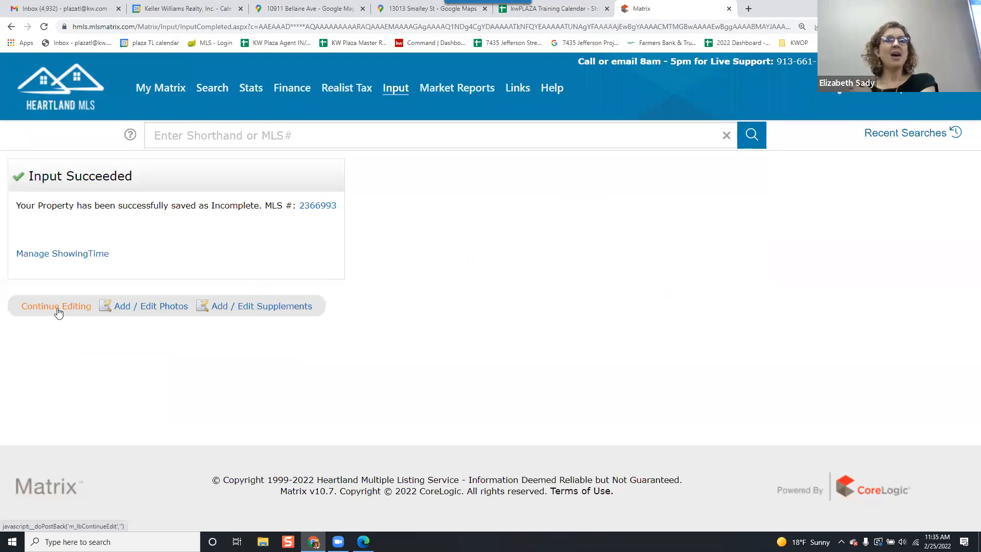
{"action": "left_click", "coordinate": [51, 254]}
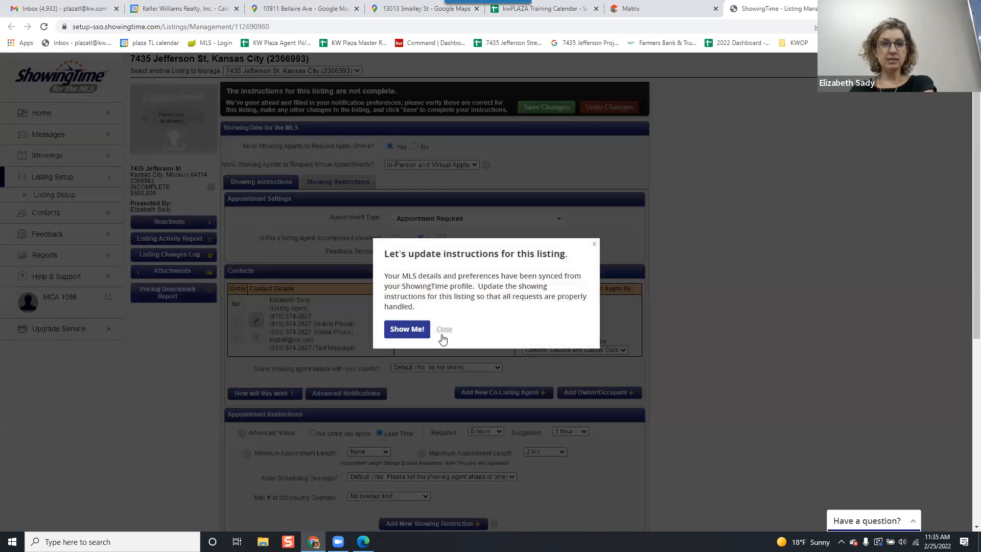
Dismiss the ShowingTime instructions prompt and leave the ShowingTime page without saving.
{"action": "left_click", "coordinate": [443, 330]}
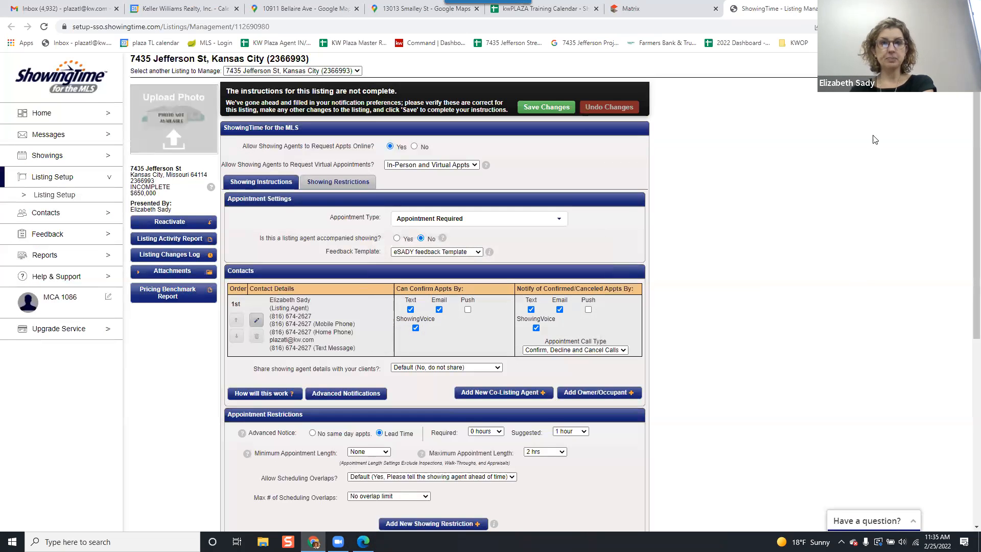
{"action": "left_click", "coordinate": [674, 4]}
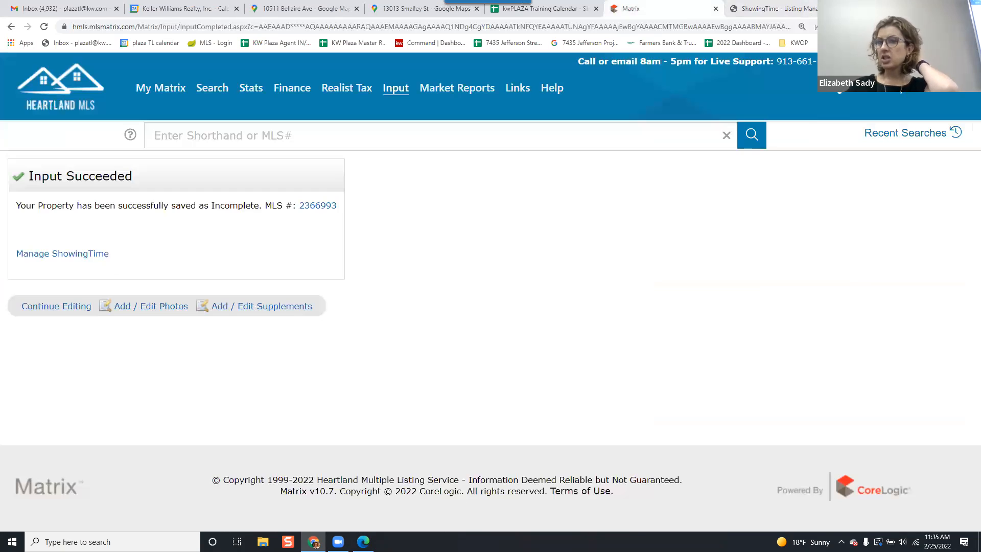
{"action": "left_click", "coordinate": [835, 8]}
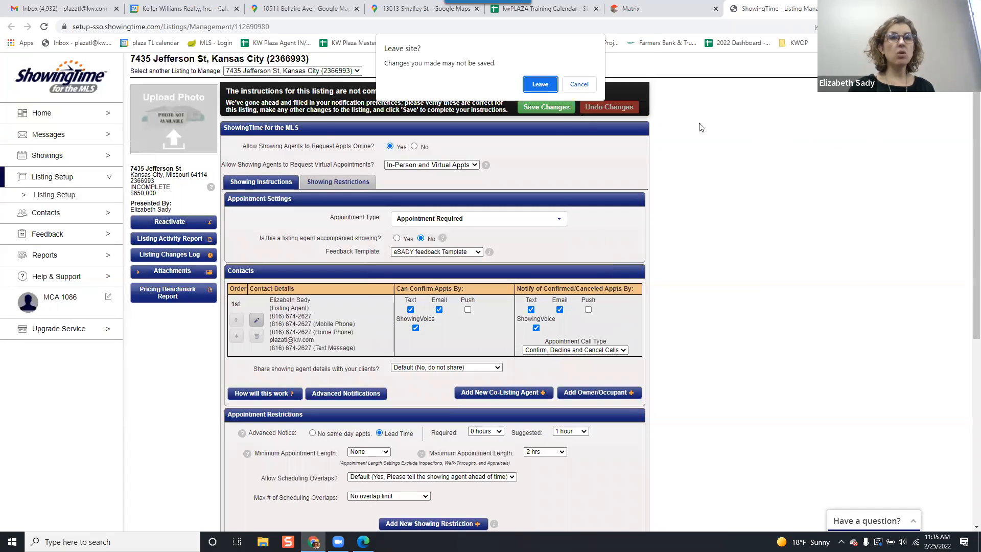
{"action": "left_click", "coordinate": [540, 85]}
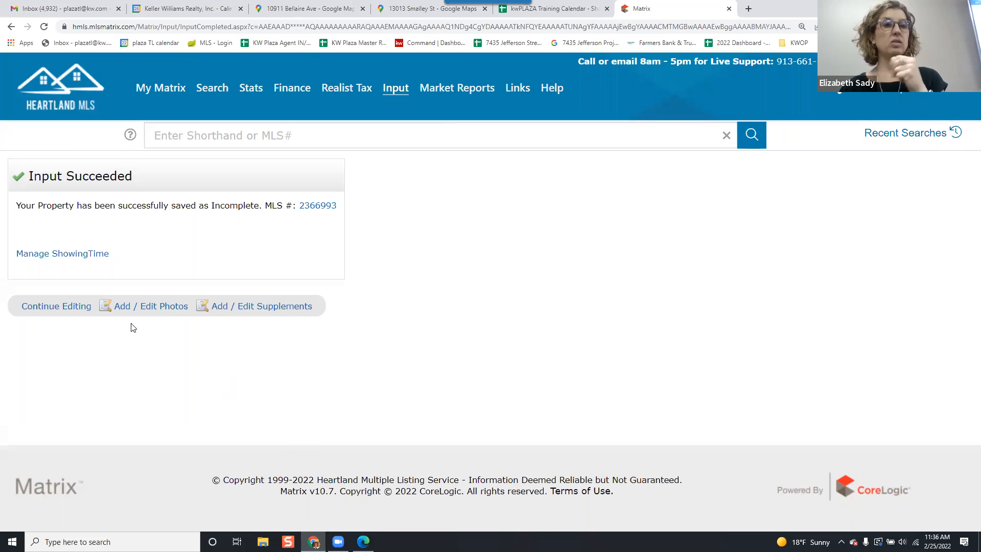
{"action": "left_click", "coordinate": [68, 307]}
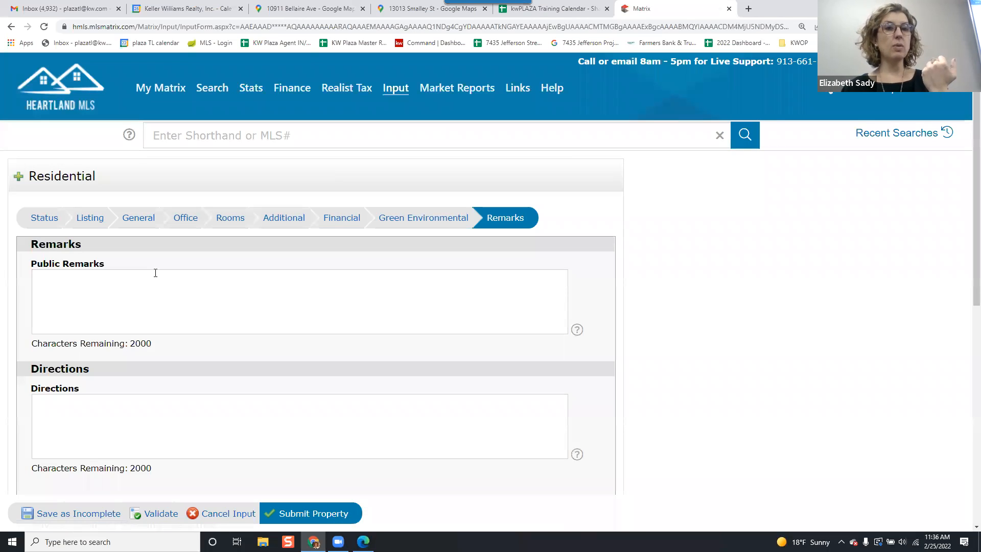
{"action": "mouse_move", "coordinate": [153, 90]}
{"action": "left_click", "coordinate": [175, 109]}
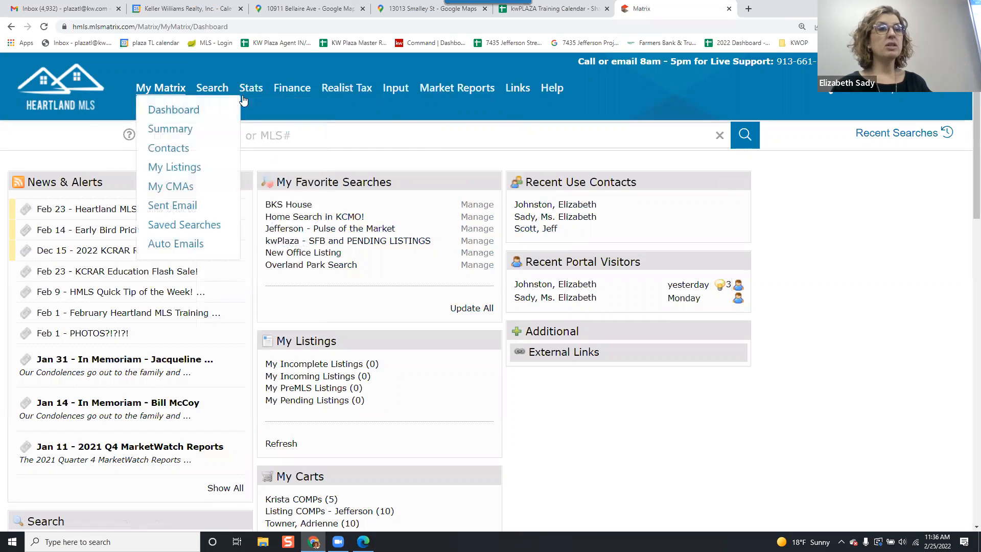
{"action": "left_click", "coordinate": [396, 90]}
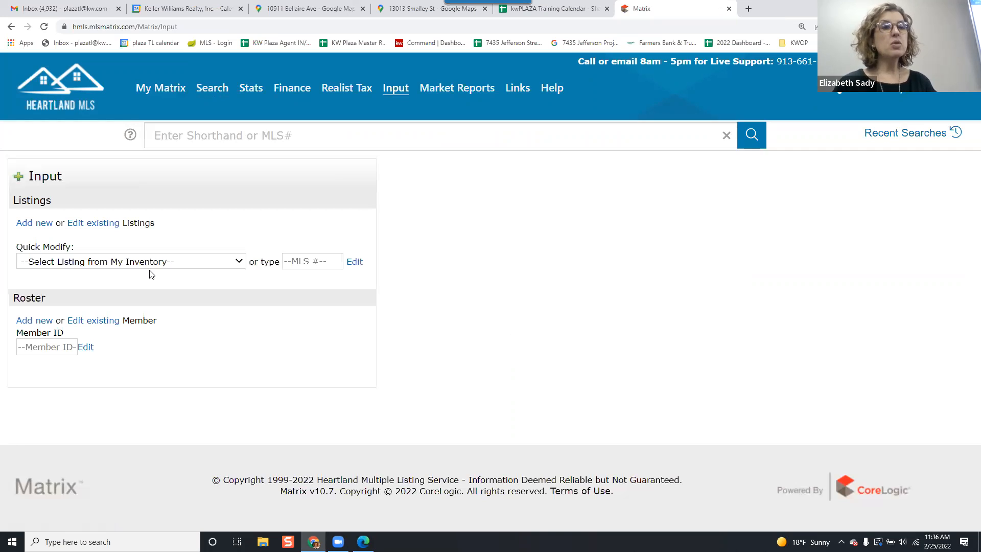
{"action": "left_click", "coordinate": [150, 262]}
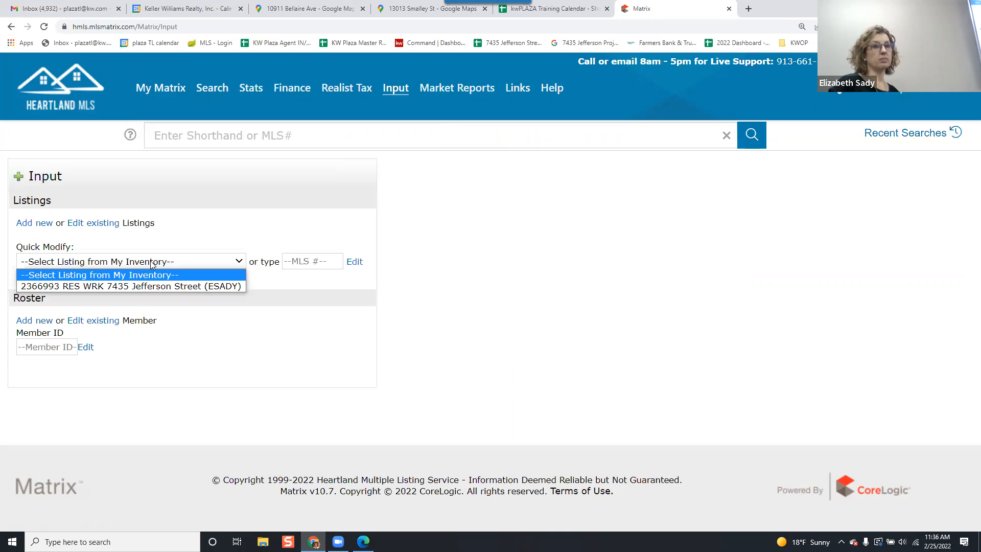
{"action": "left_click", "coordinate": [160, 287]}
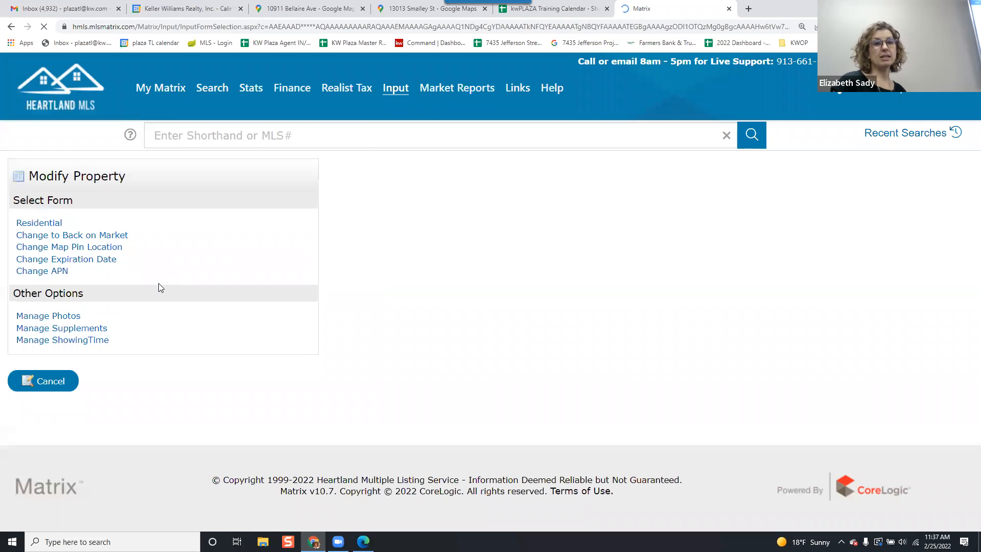
{"action": "left_click", "coordinate": [60, 225]}
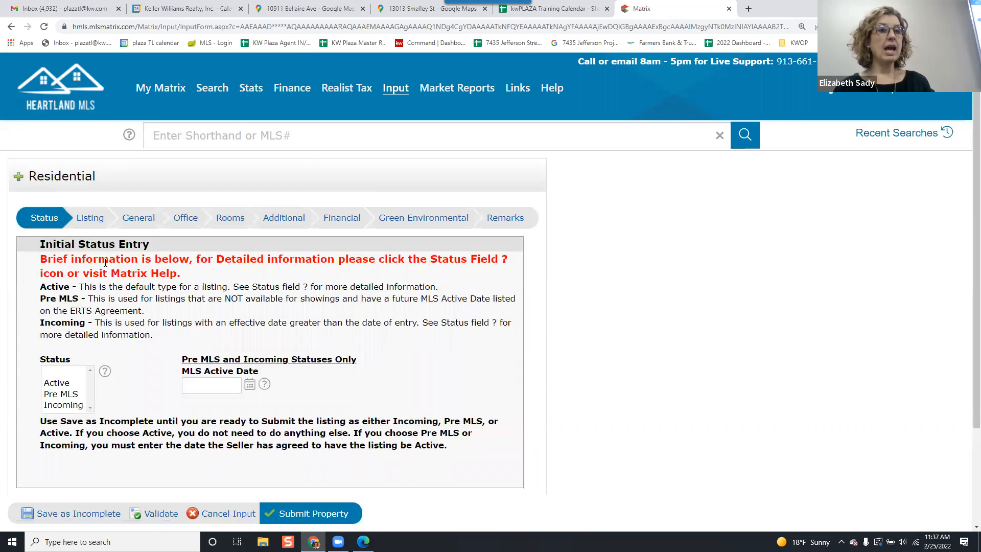
{"action": "left_click", "coordinate": [136, 218]}
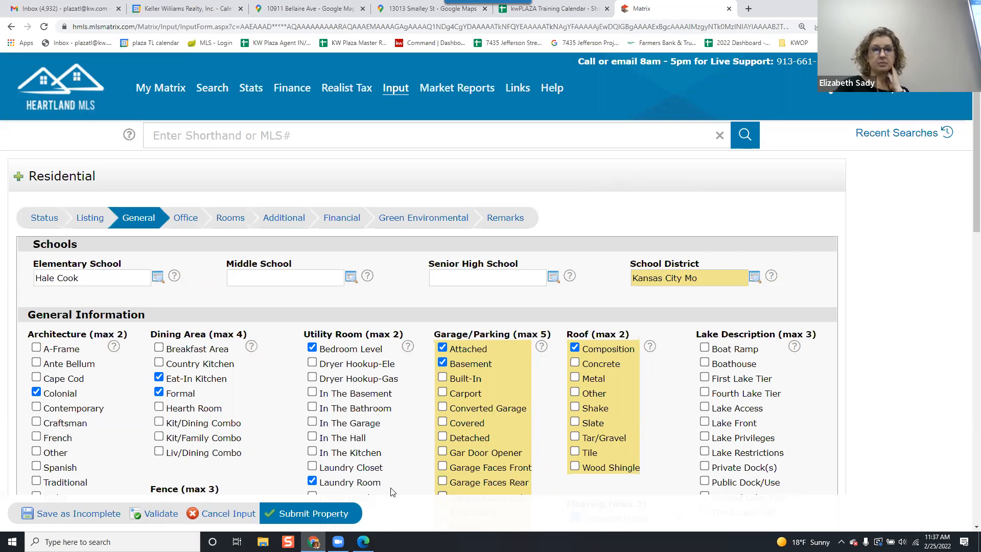
{"action": "left_click", "coordinate": [50, 514]}
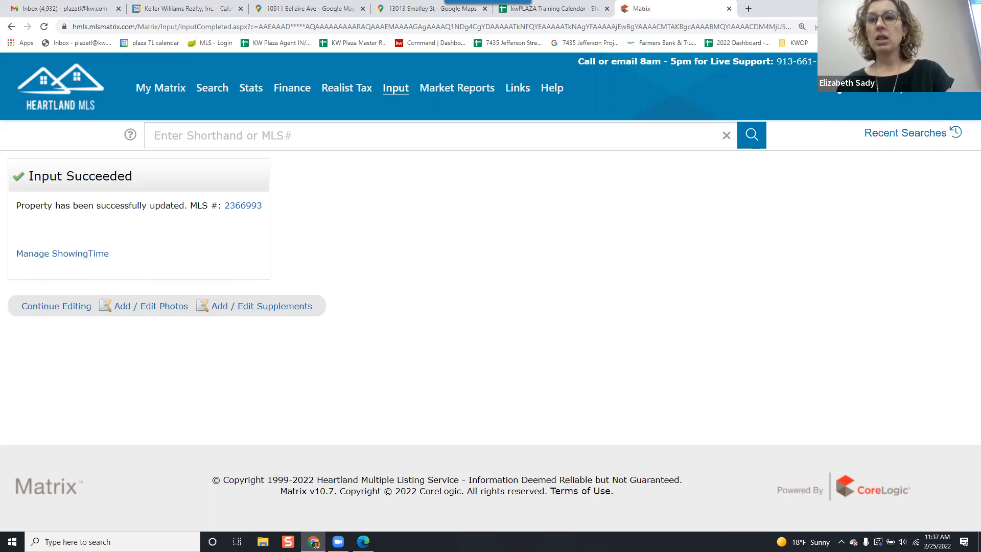
Log out of Matrix and then out of the Heartland MLS portal.
{"action": "mouse_move", "coordinate": [918, 88]}
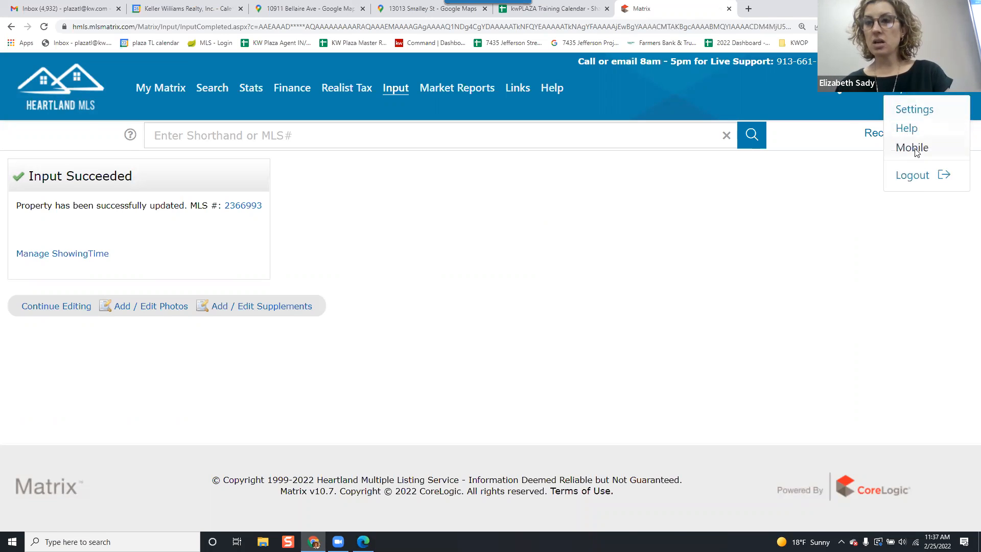
{"action": "left_click", "coordinate": [922, 178]}
{"action": "left_click", "coordinate": [513, 251]}
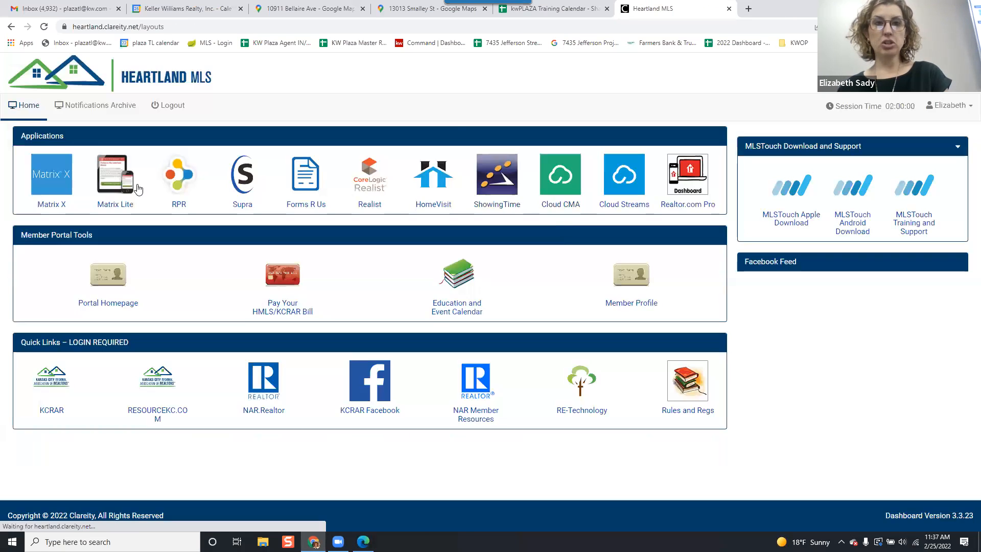
{"action": "left_click", "coordinate": [951, 105]}
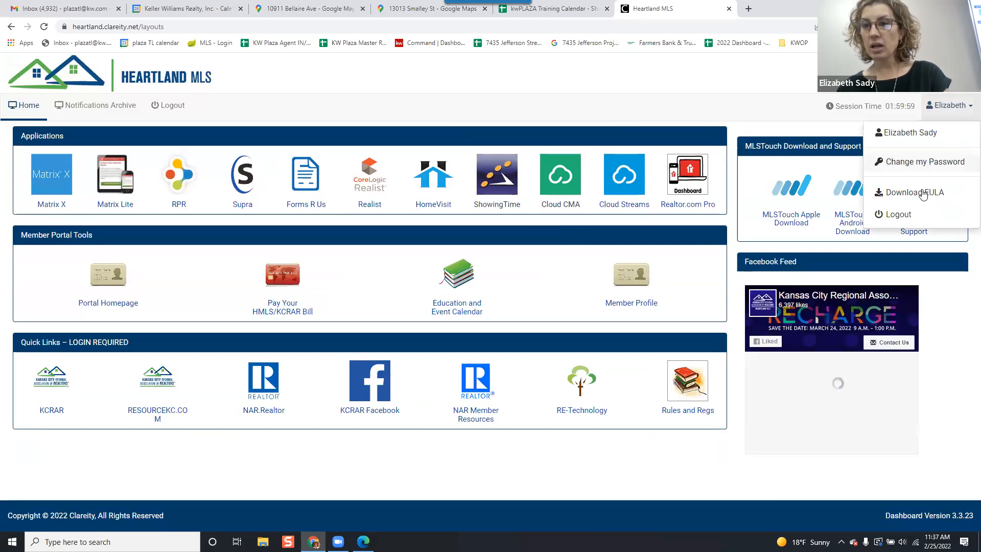
{"action": "left_click", "coordinate": [893, 218]}
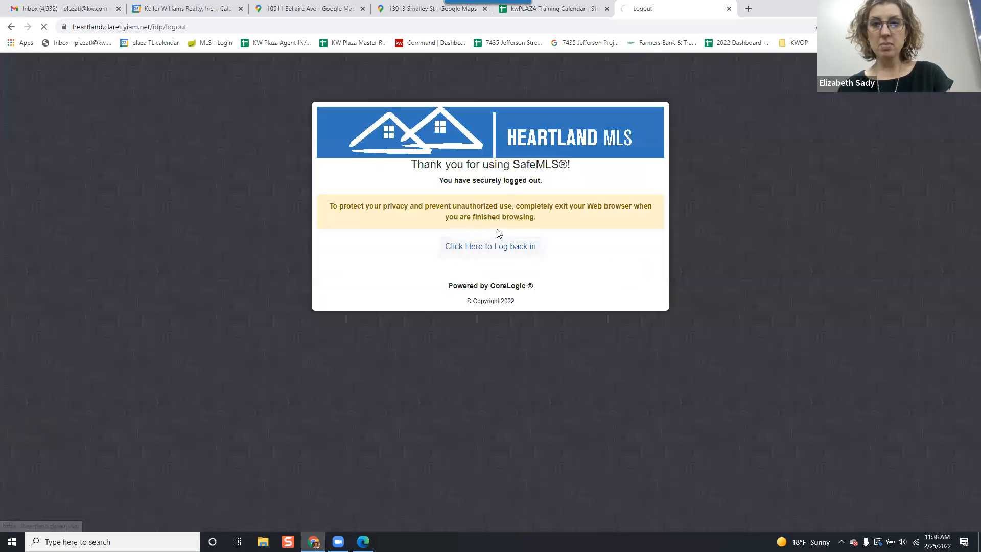
Log back into Heartland MLS with the MLS user ID and account password.
{"action": "type", "text": "KW12OS1"}
{"action": "key", "text": "Tab"}
{"action": "type", "text": "*"}
{"action": "key", "text": "BackSpace"}
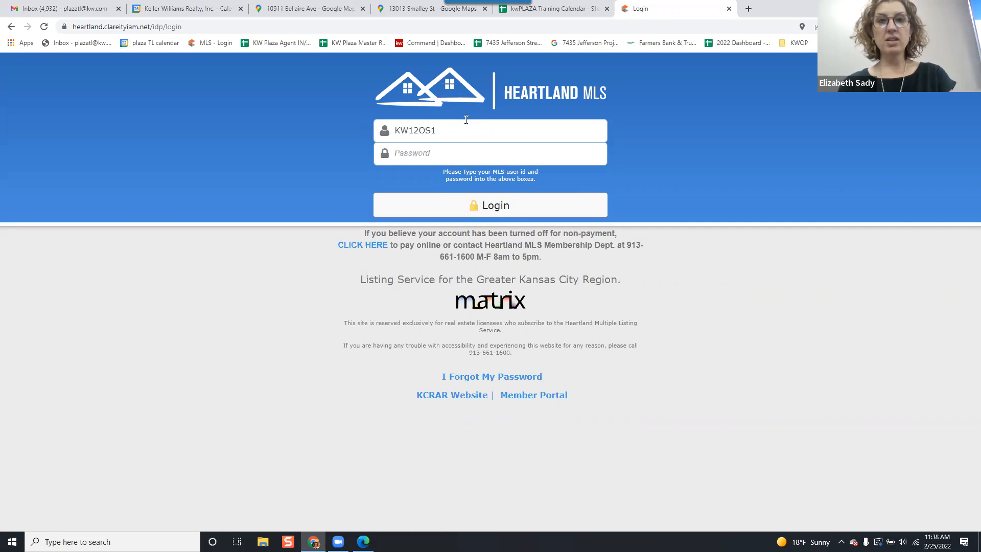
{"action": "type", "text": "***********"}
{"action": "key", "text": "Return"}
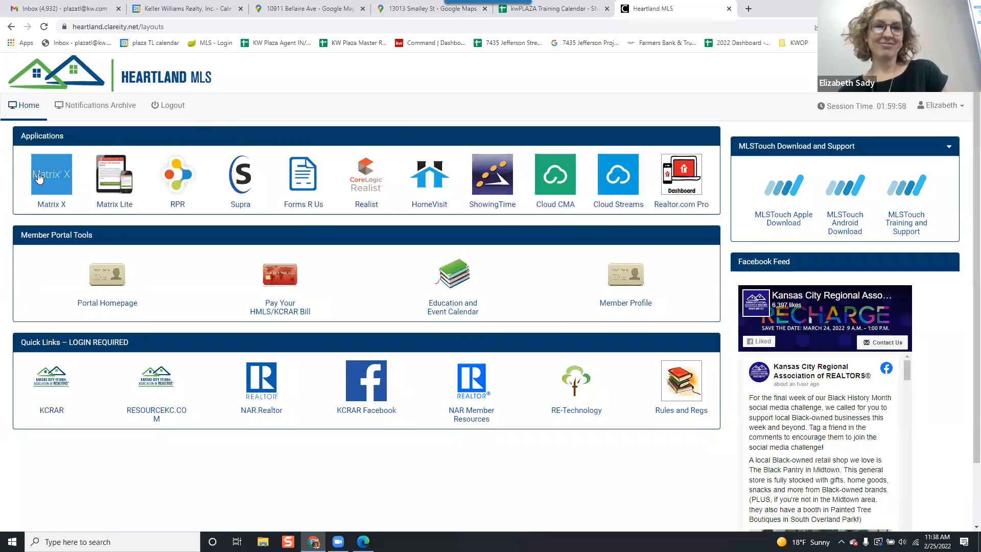
Open Matrix X, go to Input, and choose another office agent in the Quick Modify agent list.
{"action": "left_click", "coordinate": [38, 176]}
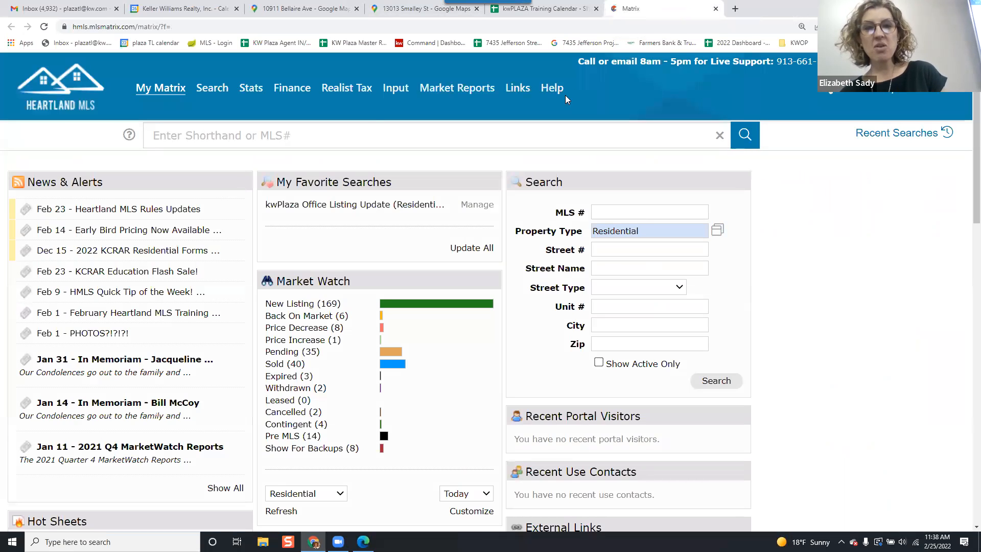
{"action": "mouse_move", "coordinate": [202, 93]}
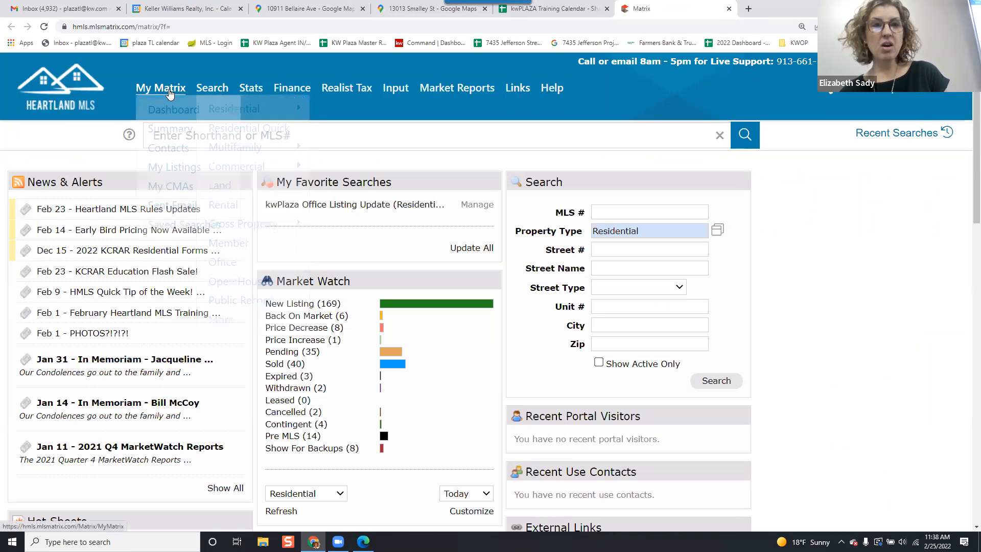
{"action": "left_click", "coordinate": [402, 90]}
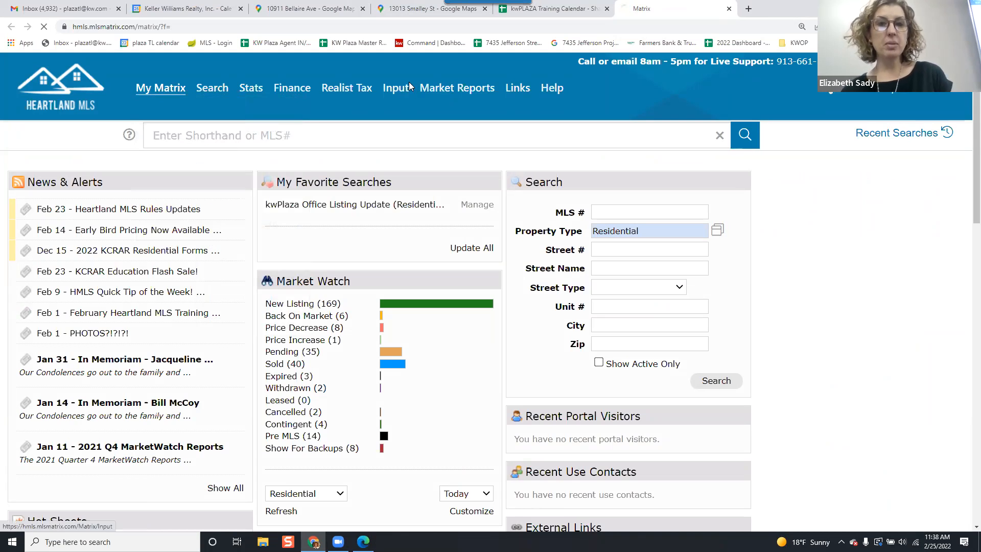
{"action": "left_click", "coordinate": [63, 262]}
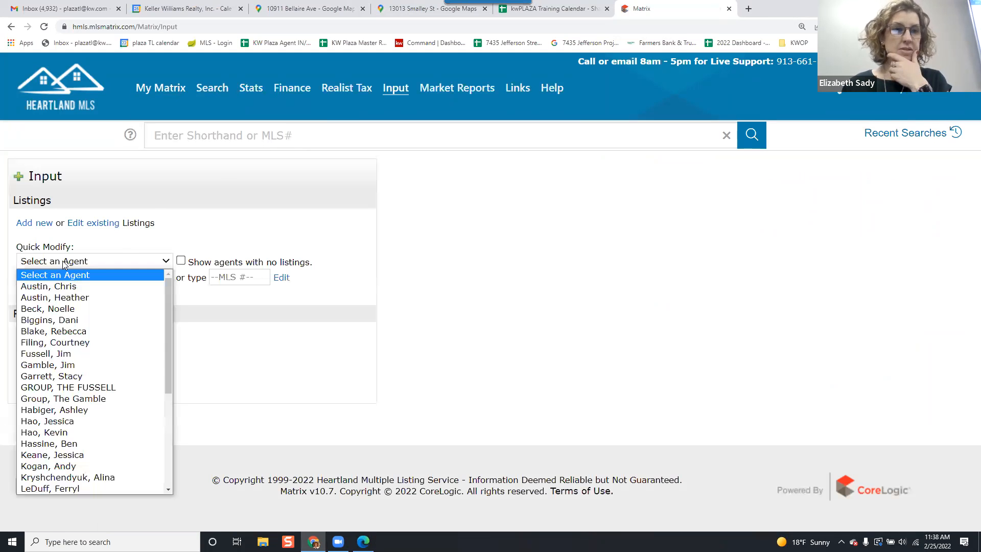
{"action": "scroll", "coordinate": [102, 342], "scroll_direction": "down", "scroll_amount": 5}
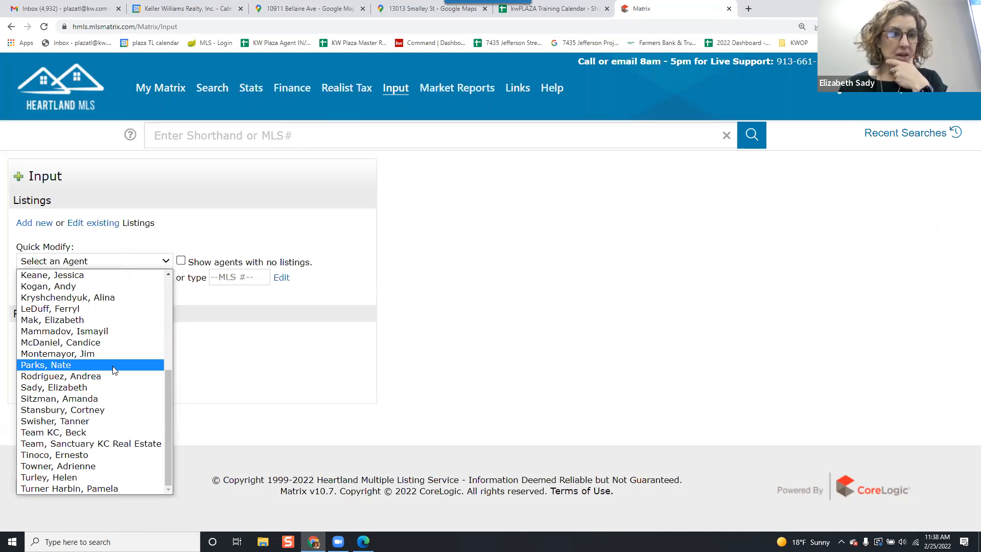
{"action": "left_click", "coordinate": [130, 427]}
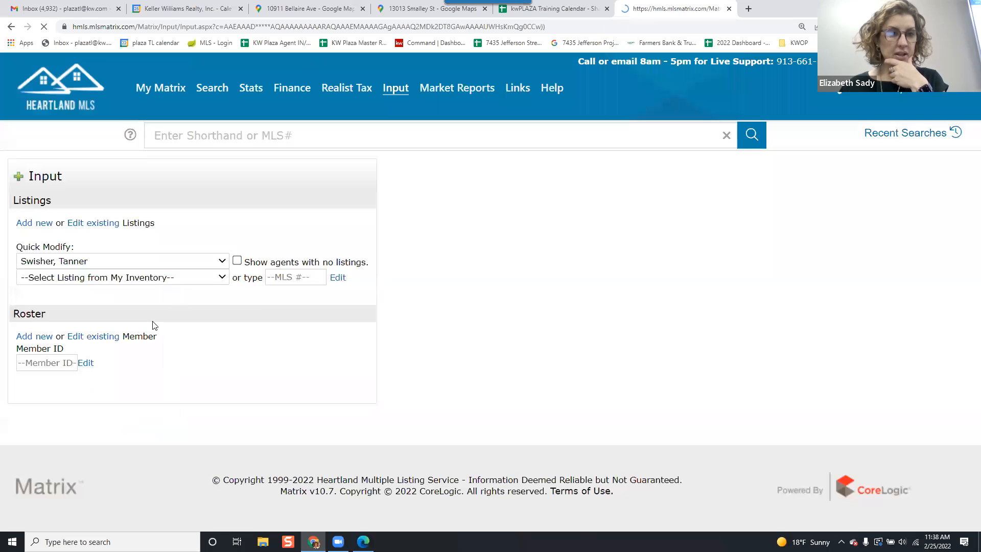
{"action": "left_click", "coordinate": [155, 277]}
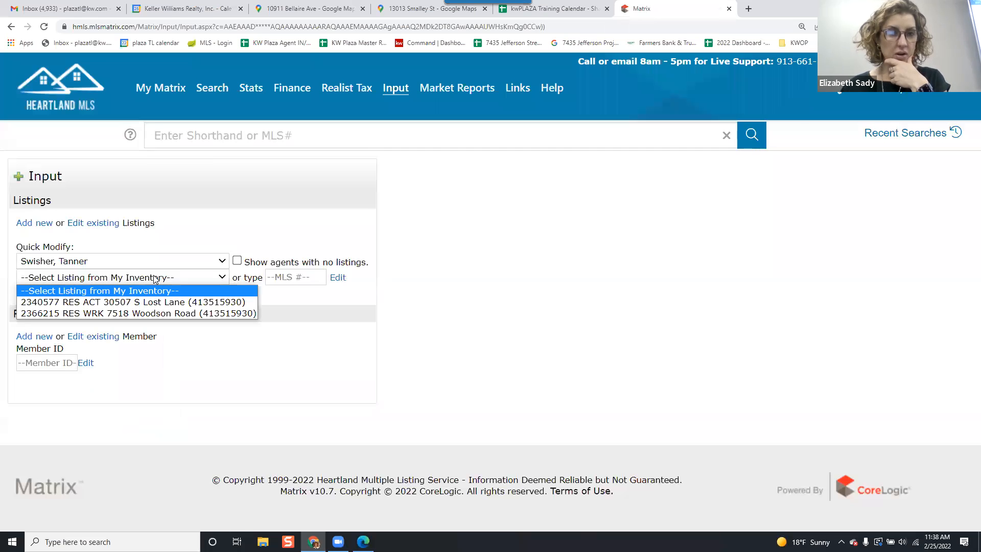
{"action": "left_click", "coordinate": [150, 302]}
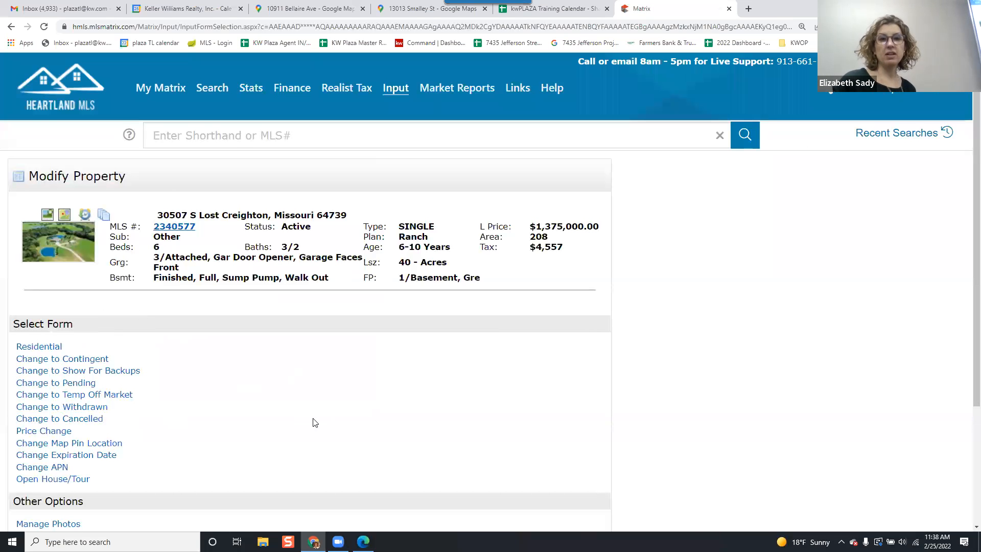
{"action": "scroll", "coordinate": [312, 384], "scroll_direction": "down", "scroll_amount": 2}
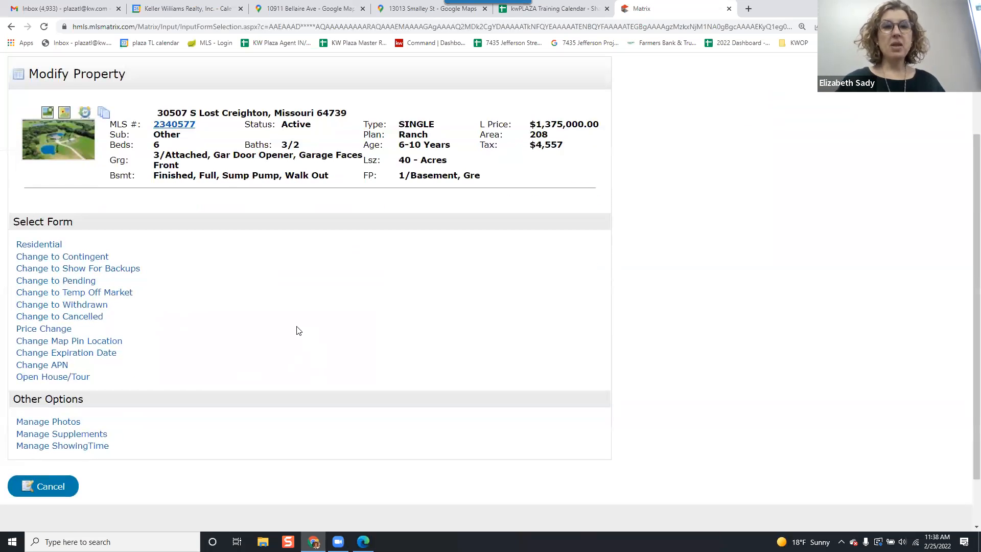
{"action": "scroll", "coordinate": [299, 325], "scroll_direction": "up", "scroll_amount": 2}
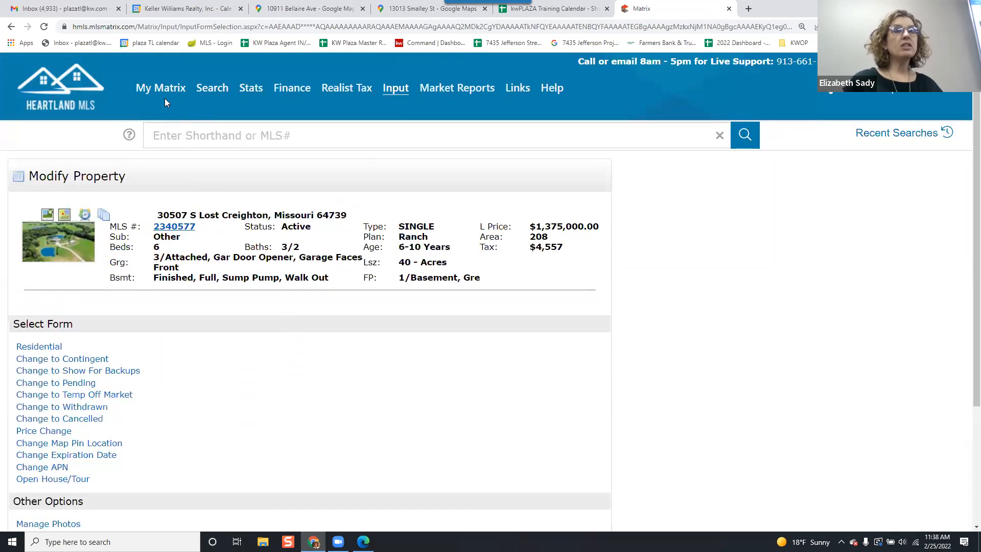
{"action": "mouse_move", "coordinate": [167, 97]}
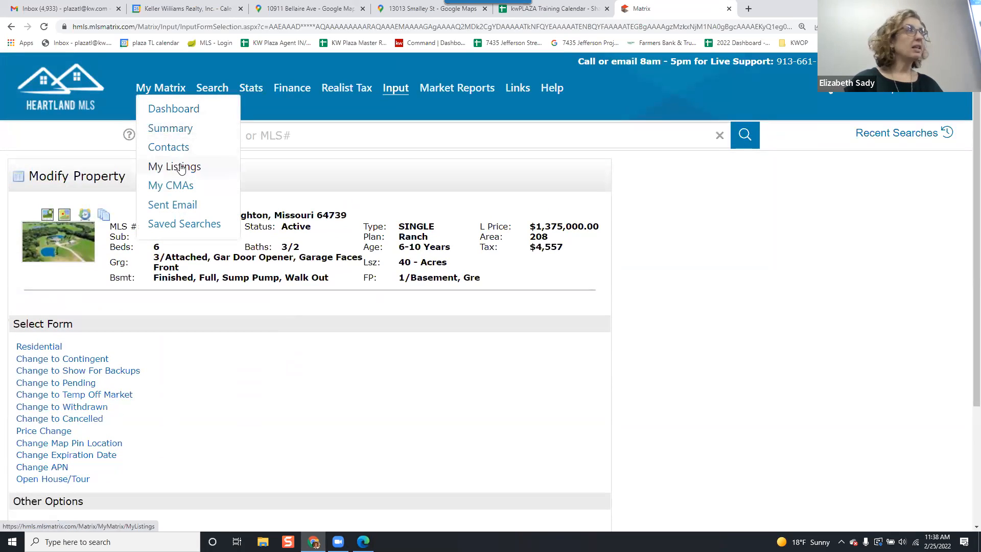
{"action": "left_click", "coordinate": [402, 88]}
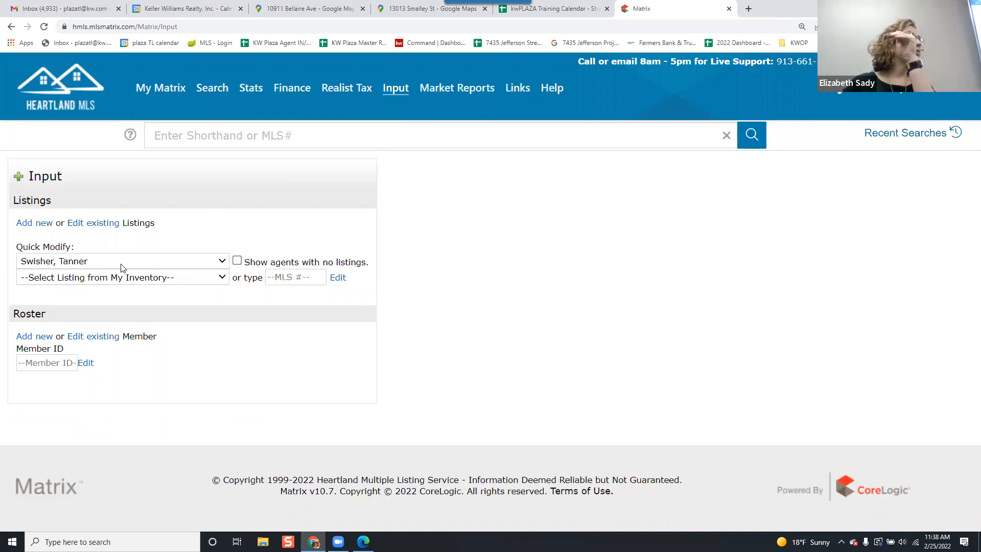
Select the agent's active listing in Quick Modify and open its Open House/Tour form.
{"action": "left_click", "coordinate": [133, 278]}
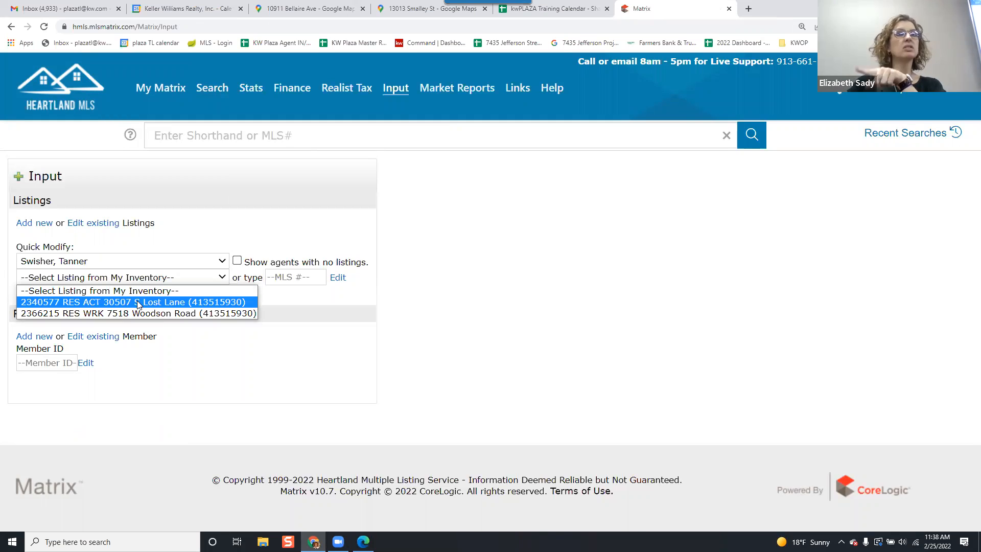
{"action": "left_click", "coordinate": [138, 302]}
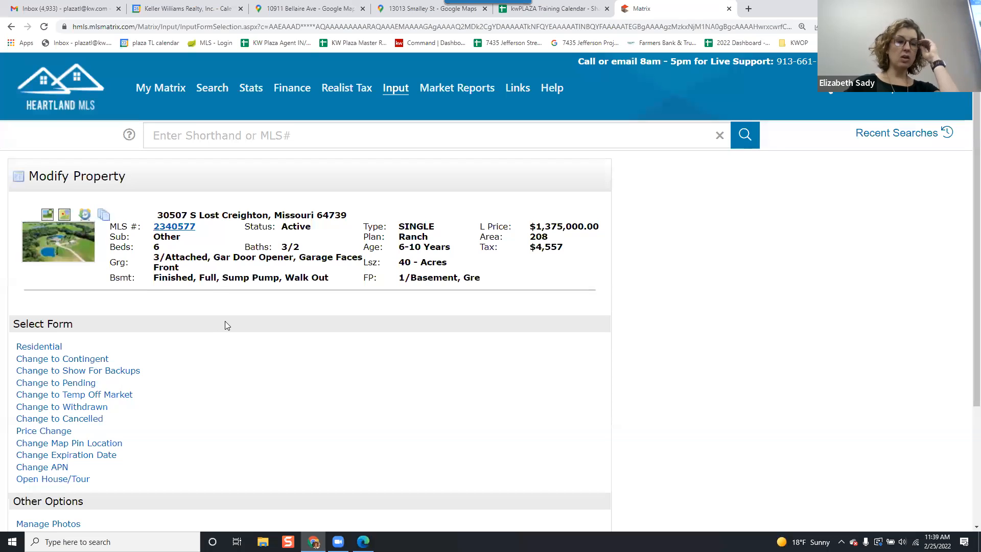
{"action": "scroll", "coordinate": [225, 319], "scroll_direction": "down", "scroll_amount": 1}
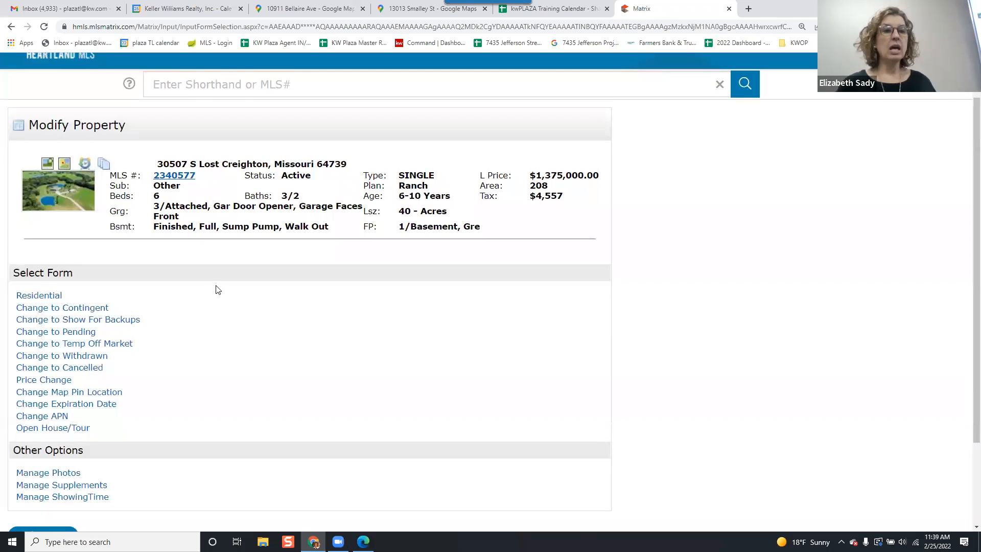
{"action": "scroll", "coordinate": [219, 290], "scroll_direction": "down", "scroll_amount": 1}
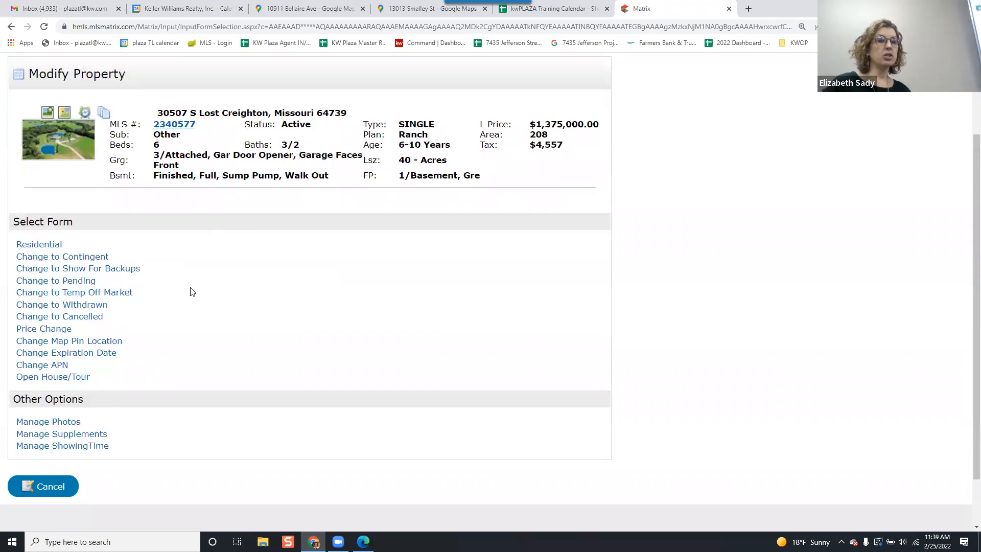
{"action": "left_click", "coordinate": [74, 378]}
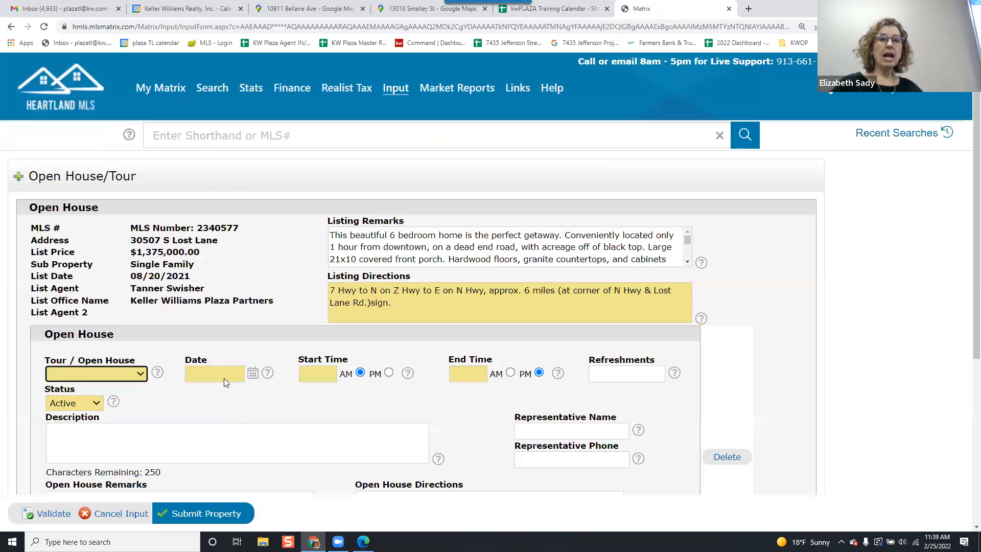
Set the Tour / Open House type to Public.
{"action": "scroll", "coordinate": [236, 197], "scroll_direction": "down", "scroll_amount": 1}
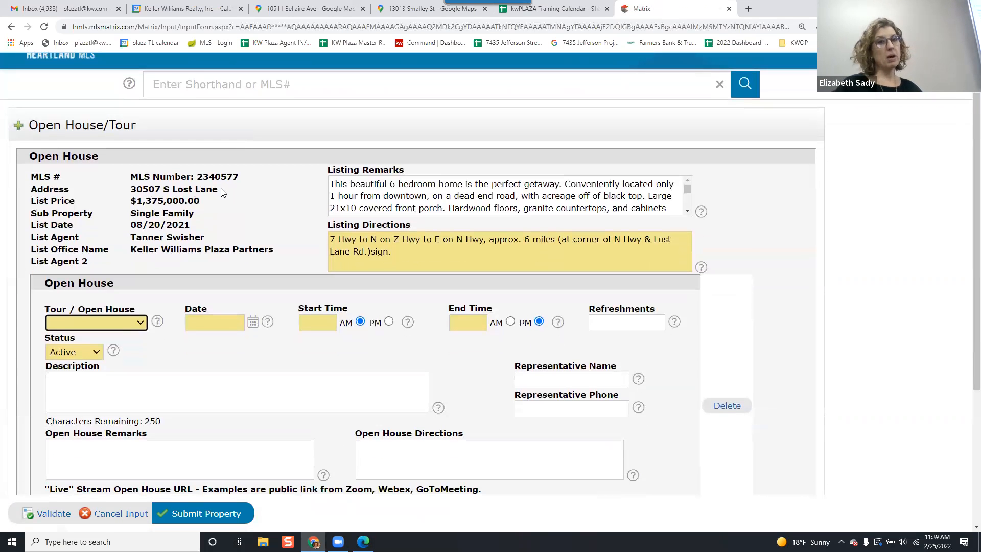
{"action": "scroll", "coordinate": [221, 192], "scroll_direction": "down", "scroll_amount": 1}
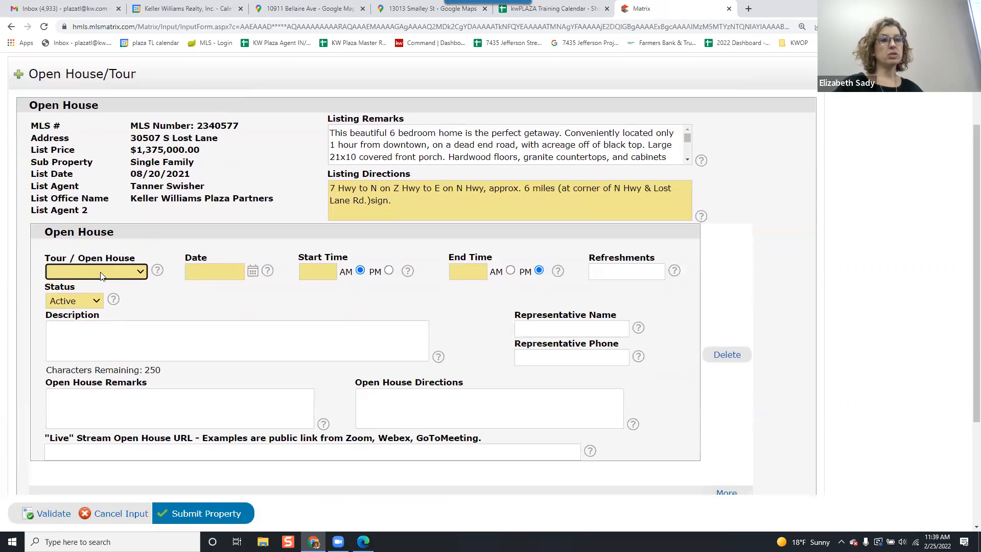
{"action": "left_click", "coordinate": [100, 271]}
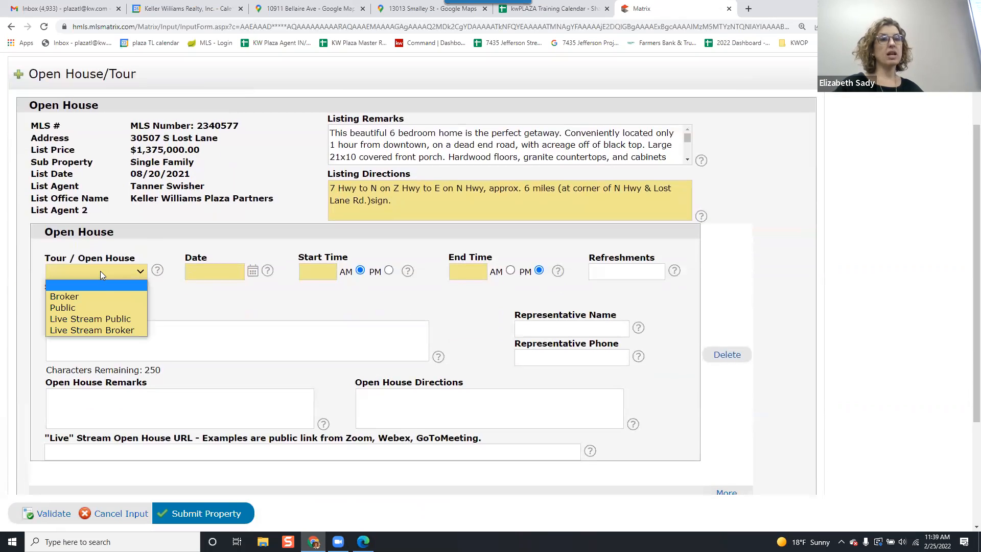
{"action": "left_click", "coordinate": [114, 308]}
{"action": "left_click", "coordinate": [171, 321]}
{"action": "left_click", "coordinate": [177, 310]}
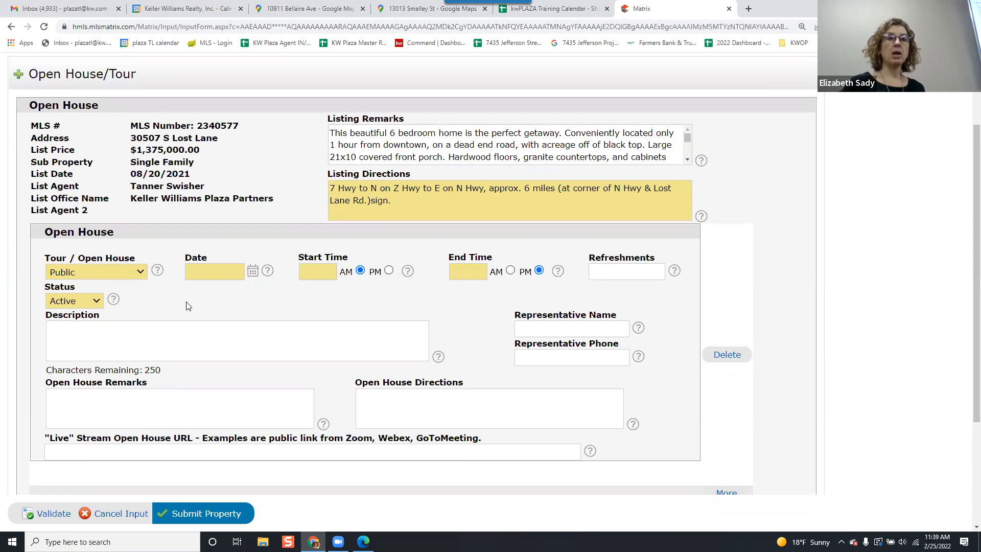
Set the open house date to 03/05/2022.
{"action": "left_click", "coordinate": [218, 275]}
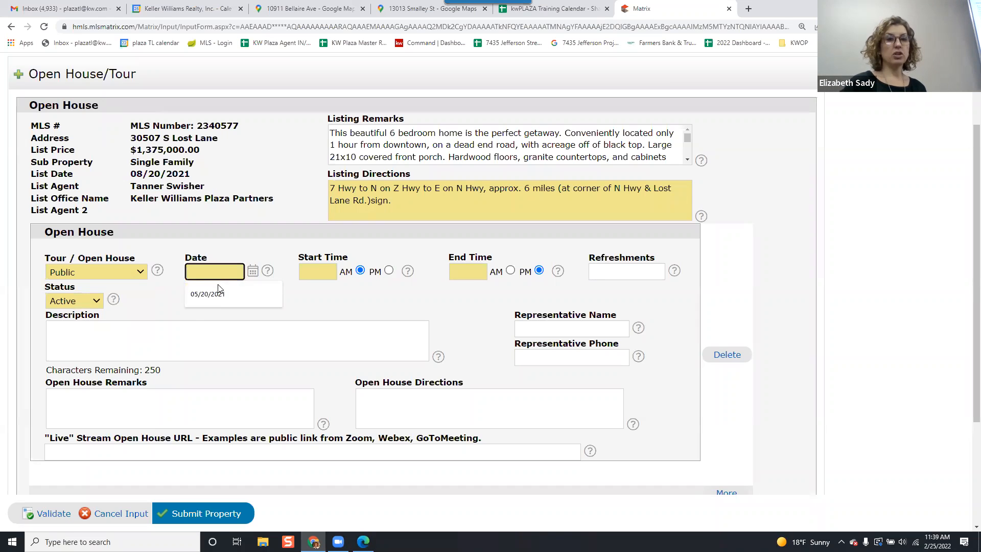
{"action": "left_click", "coordinate": [253, 273]}
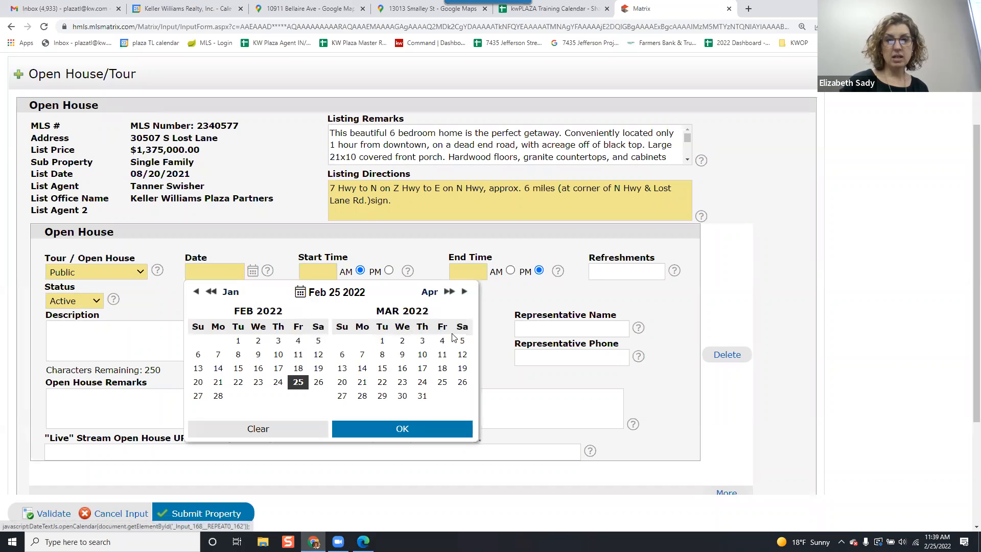
{"action": "left_click", "coordinate": [461, 339]}
Set the open house start time to 1:00 PM.
{"action": "left_click", "coordinate": [327, 270]}
{"action": "type", "text": "1"}
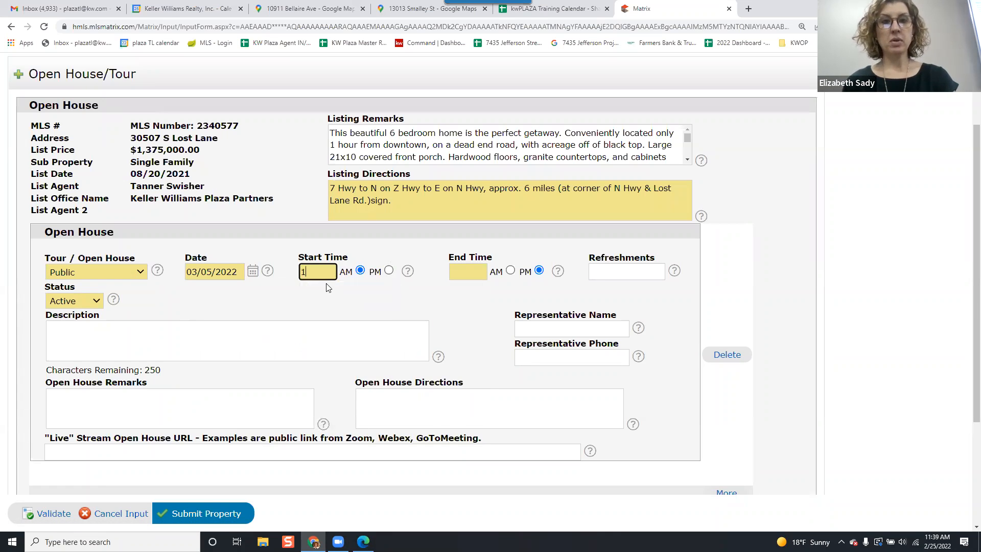
{"action": "type", "text": ";00"}
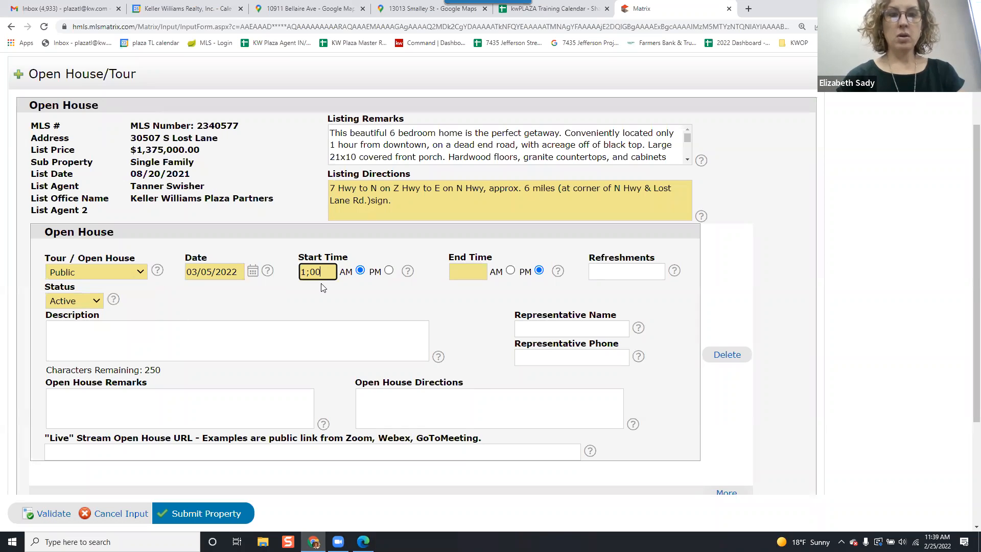
{"action": "key", "text": "shift+Tab"}
{"action": "key", "text": "Tab"}
{"action": "type", "text": "1:00"}
{"action": "key", "text": "Tab"}
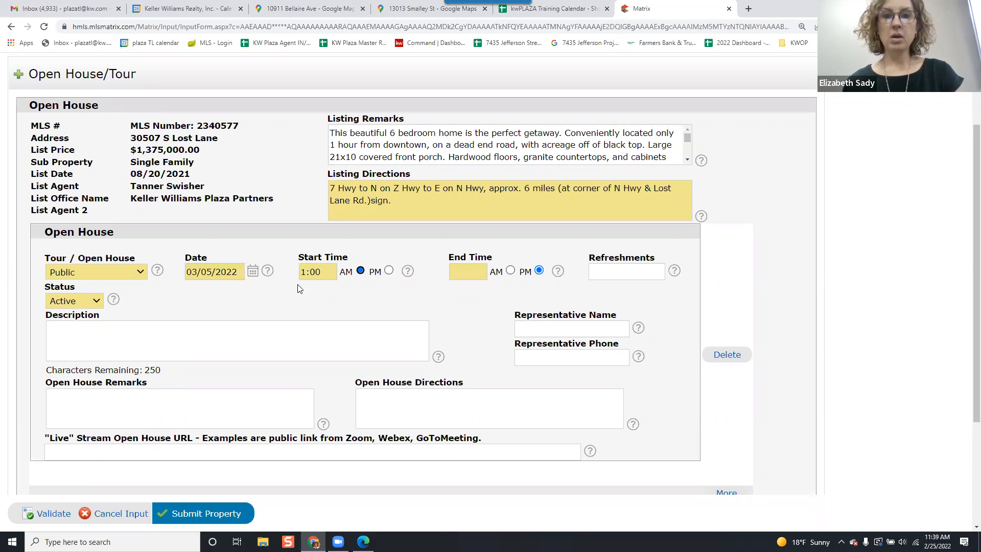
{"action": "left_click", "coordinate": [389, 270]}
Set the open house end time to 3:00 PM.
{"action": "left_click", "coordinate": [475, 269]}
{"action": "type", "text": "3:00"}
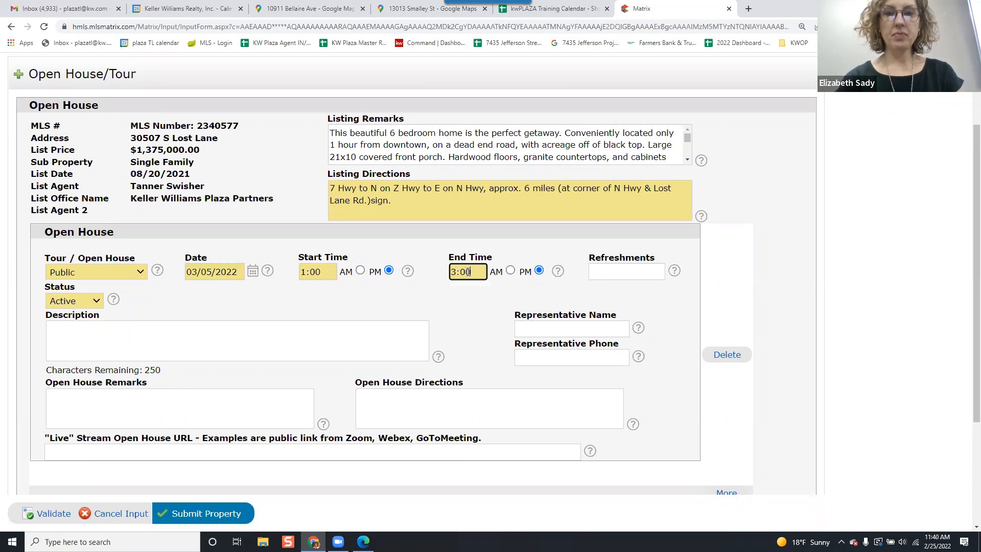
{"action": "left_click", "coordinate": [494, 294]}
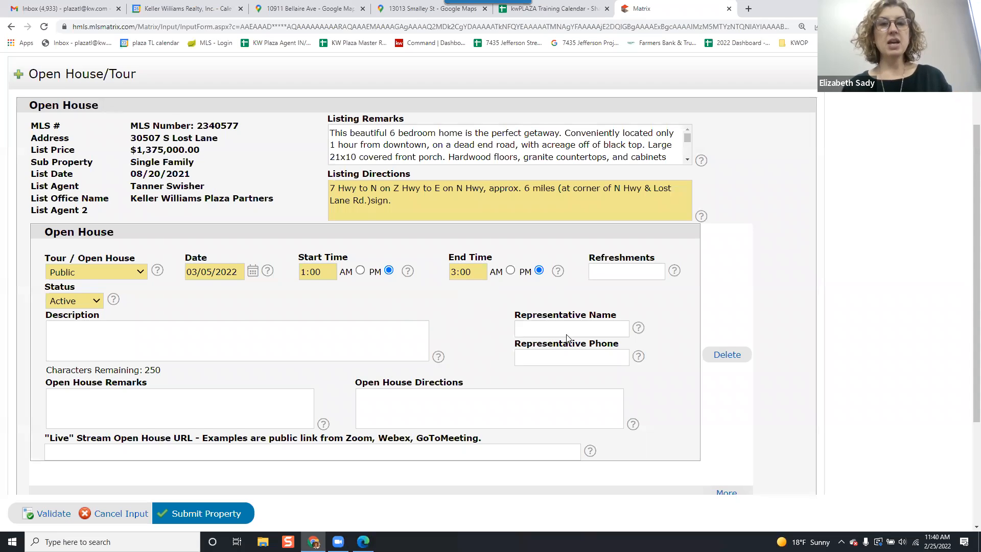
{"action": "left_click", "coordinate": [61, 302]}
{"action": "left_click", "coordinate": [61, 303]}
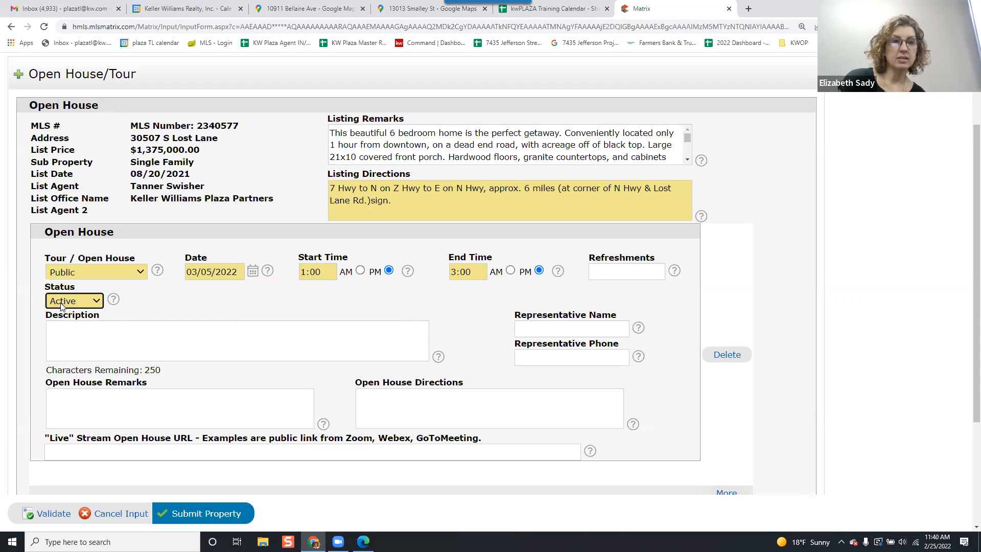
{"action": "left_click", "coordinate": [299, 310]}
Enter the representative's full name for the open house.
{"action": "left_click", "coordinate": [545, 325]}
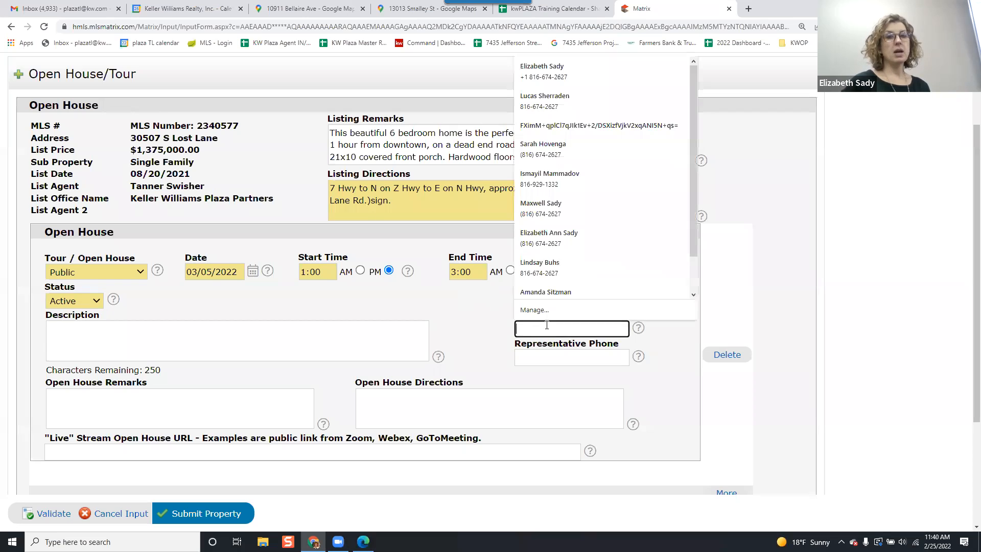
{"action": "left_click", "coordinate": [479, 308]}
{"action": "left_click", "coordinate": [532, 324]}
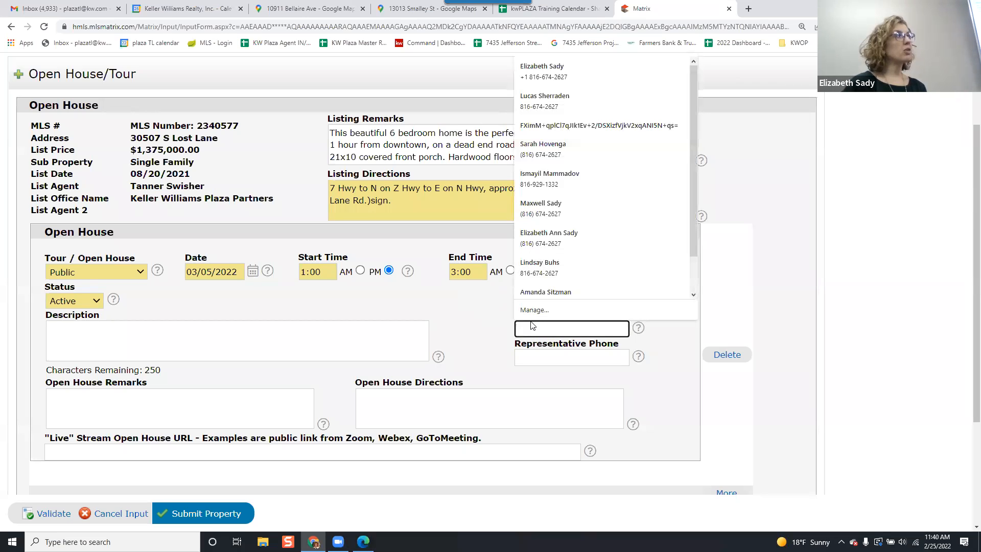
{"action": "left_click", "coordinate": [485, 313]}
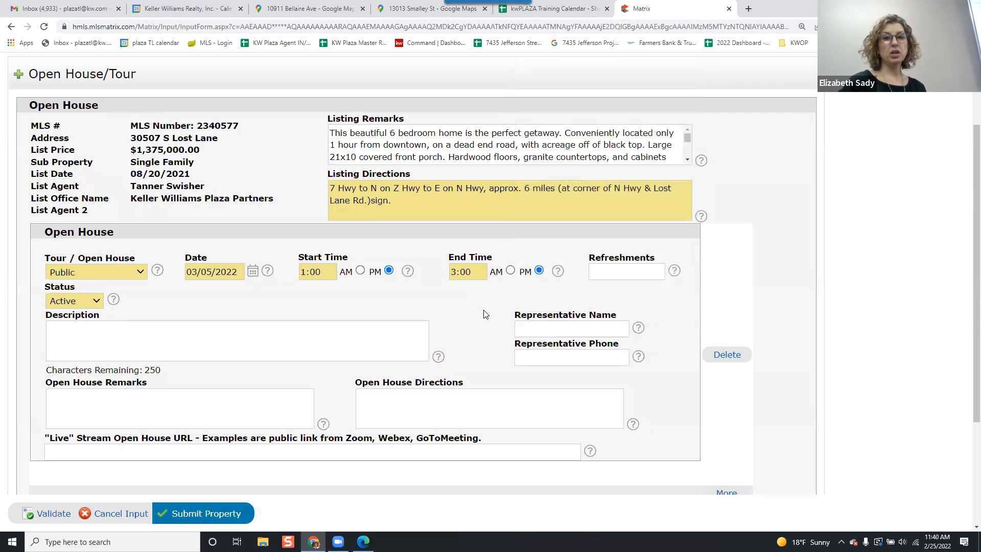
{"action": "left_click", "coordinate": [526, 330]}
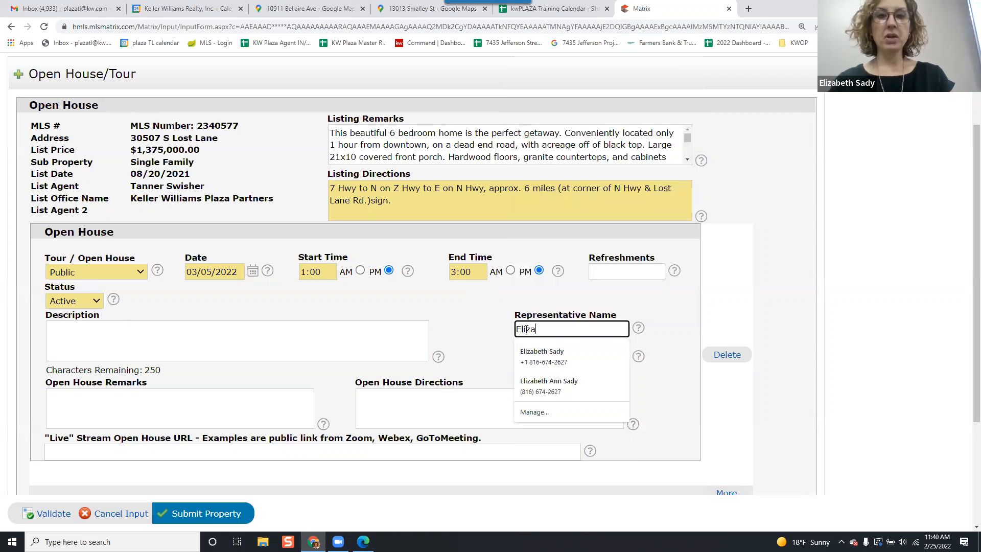
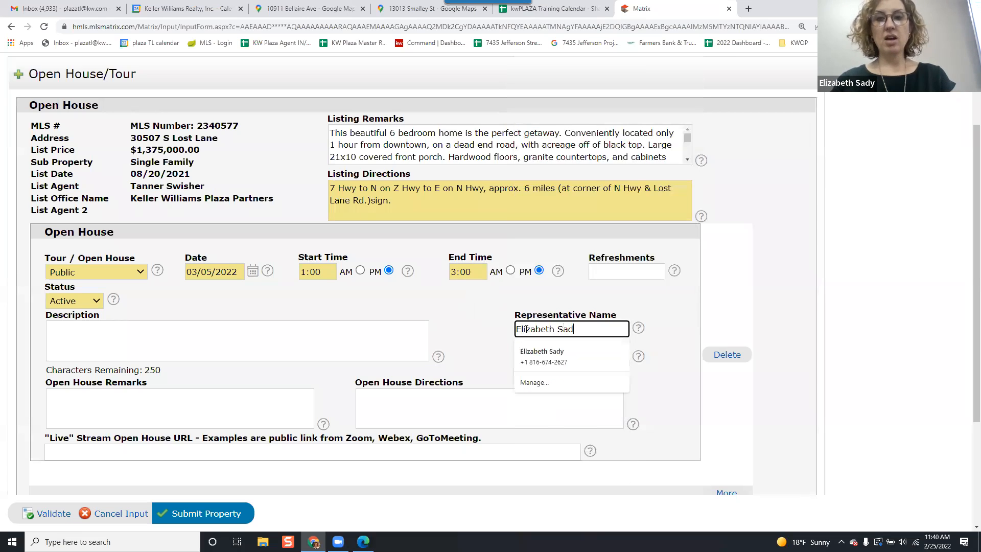
Enter the representative's phone number.
{"action": "key", "text": "Tab"}
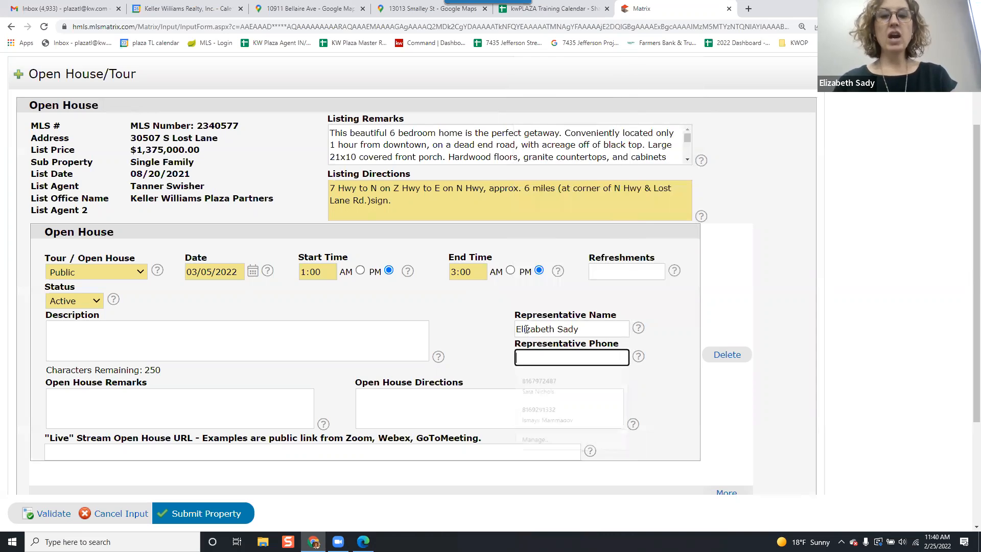
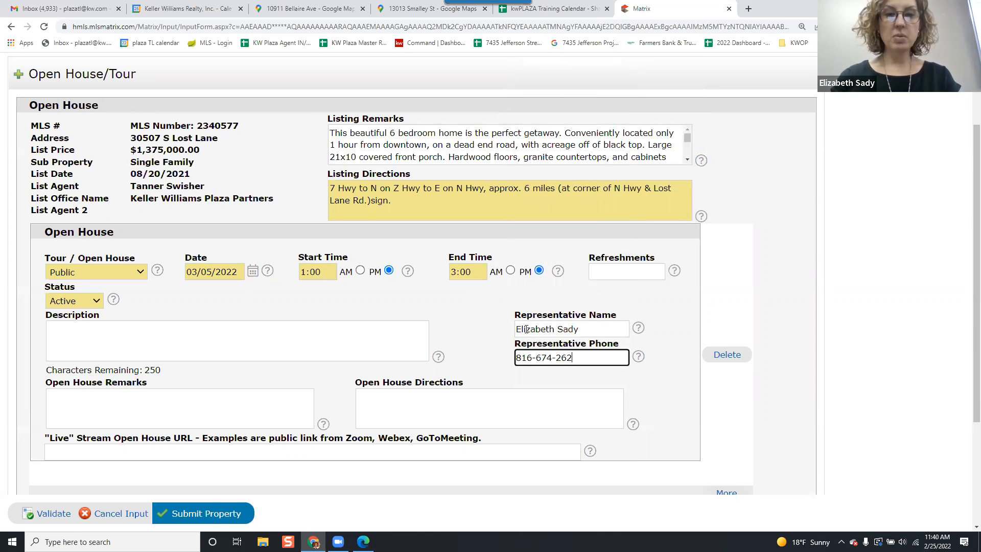
{"action": "key", "text": "Tab"}
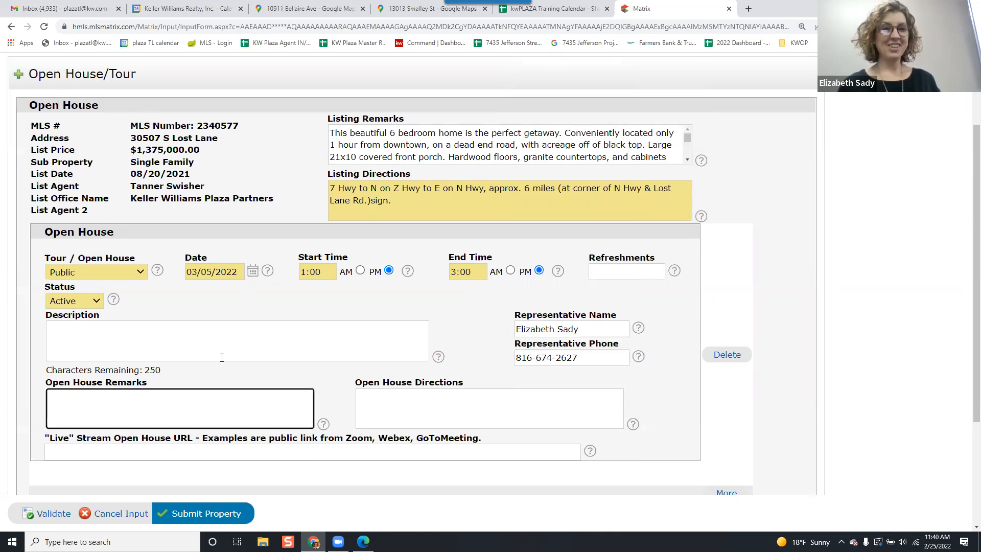
Add another open house entry, then cancel the open house input without submitting.
{"action": "scroll", "coordinate": [222, 358], "scroll_direction": "down", "scroll_amount": 1}
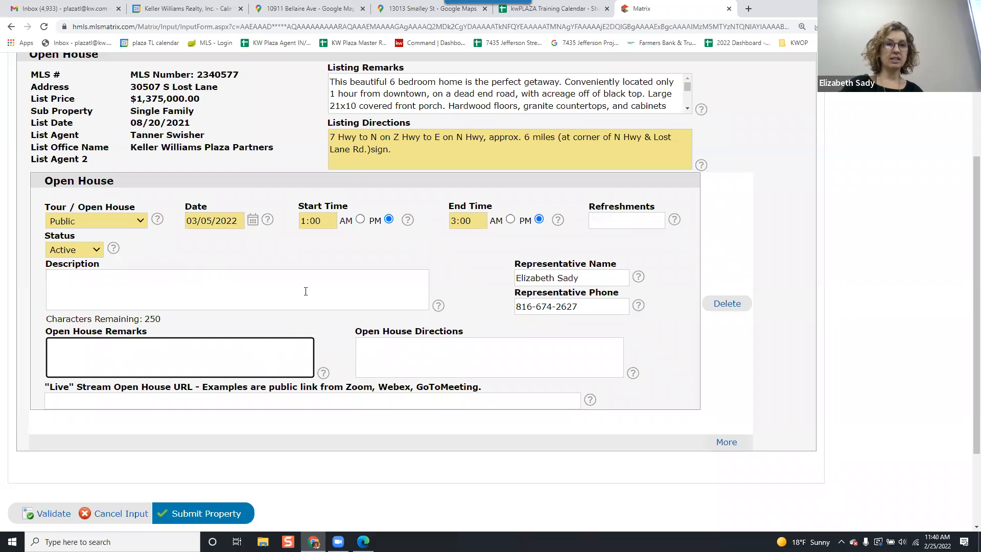
{"action": "scroll", "coordinate": [306, 290], "scroll_direction": "up", "scroll_amount": 1}
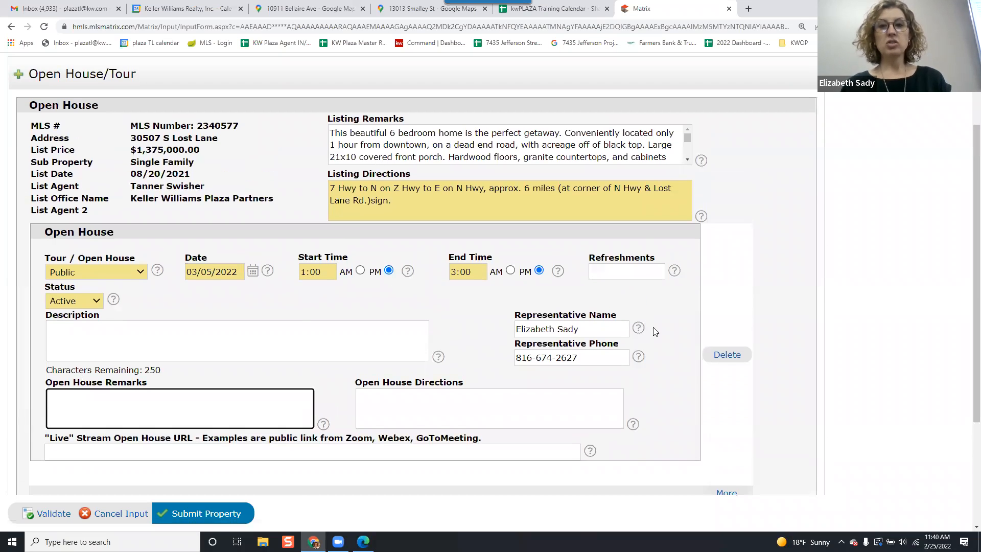
{"action": "scroll", "coordinate": [645, 319], "scroll_direction": "down", "scroll_amount": 1}
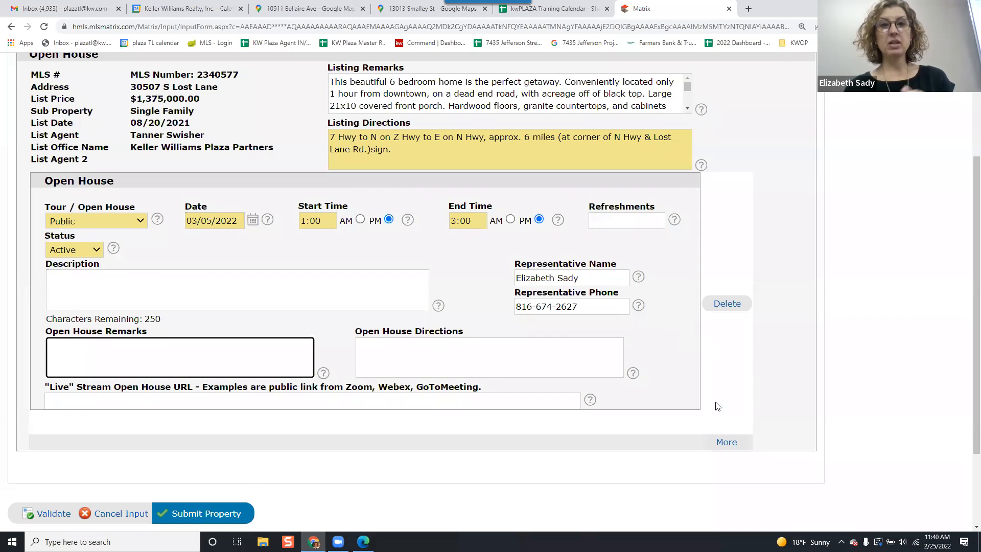
{"action": "scroll", "coordinate": [753, 389], "scroll_direction": "up", "scroll_amount": 2}
{"action": "scroll", "coordinate": [736, 383], "scroll_direction": "down", "scroll_amount": 5}
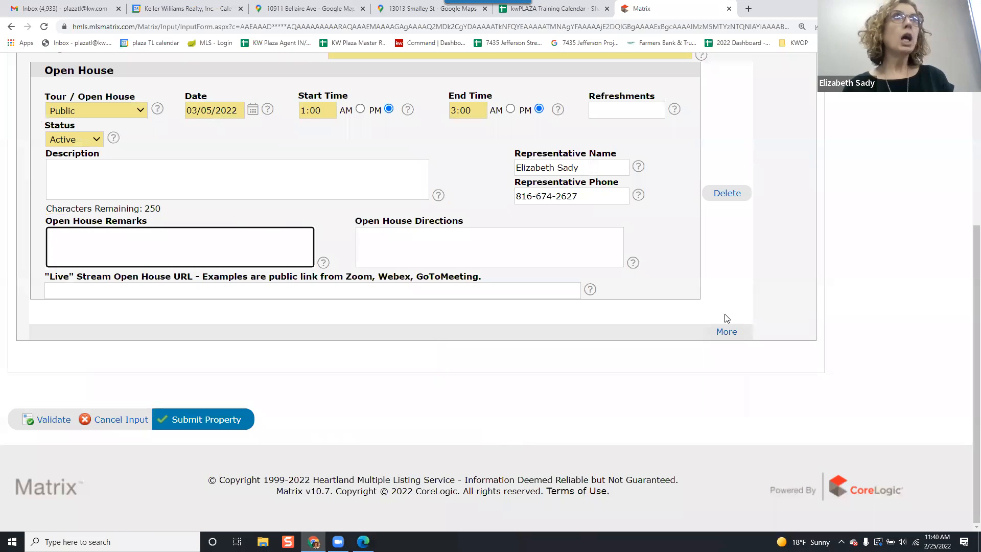
{"action": "left_click", "coordinate": [734, 332]}
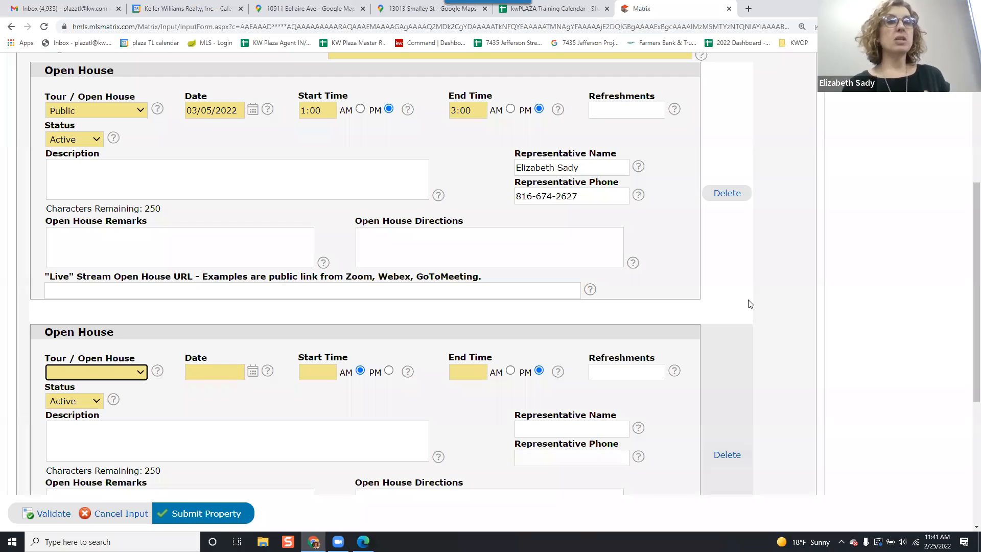
{"action": "scroll", "coordinate": [716, 292], "scroll_direction": "down", "scroll_amount": 2}
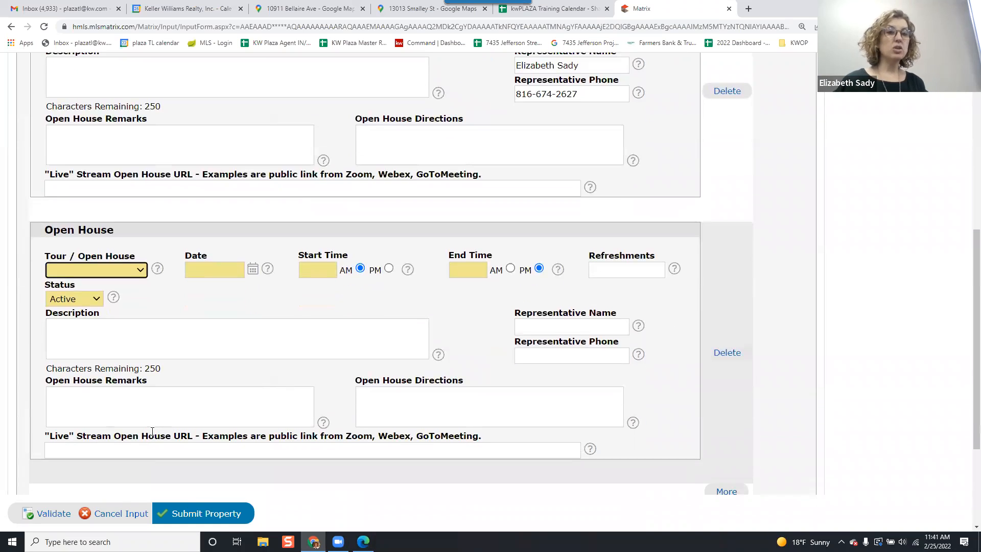
{"action": "left_click_drag", "start_coordinate": [120, 513], "coordinate": [117, 482]}
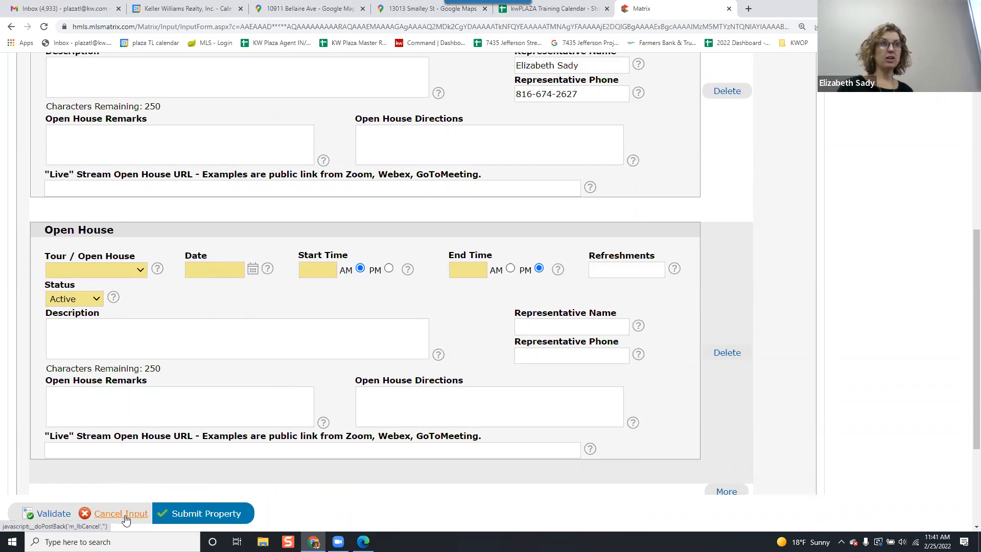
{"action": "left_click_drag", "start_coordinate": [125, 518], "coordinate": [126, 513]}
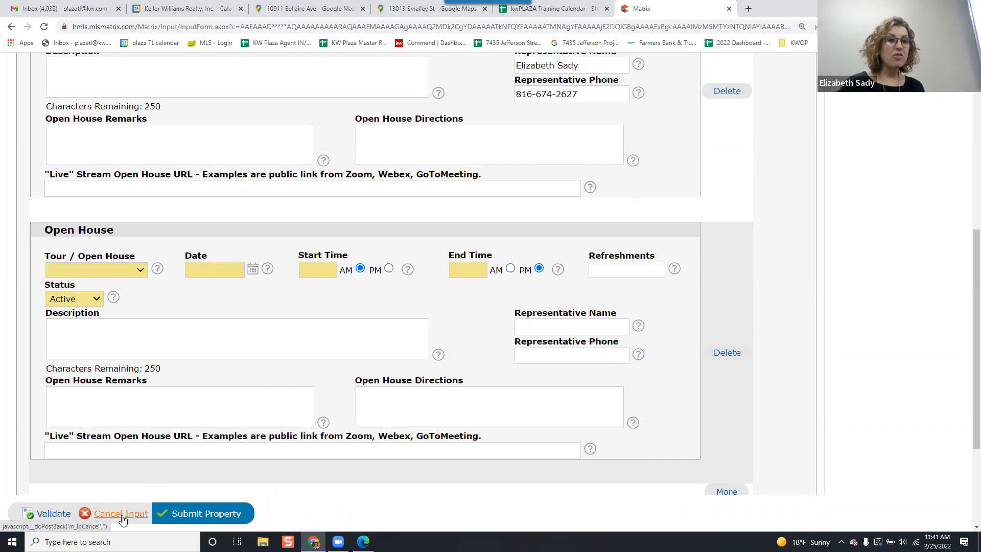
{"action": "left_click", "coordinate": [126, 513]}
Confirm cancelling the open house input.
{"action": "left_click", "coordinate": [541, 83]}
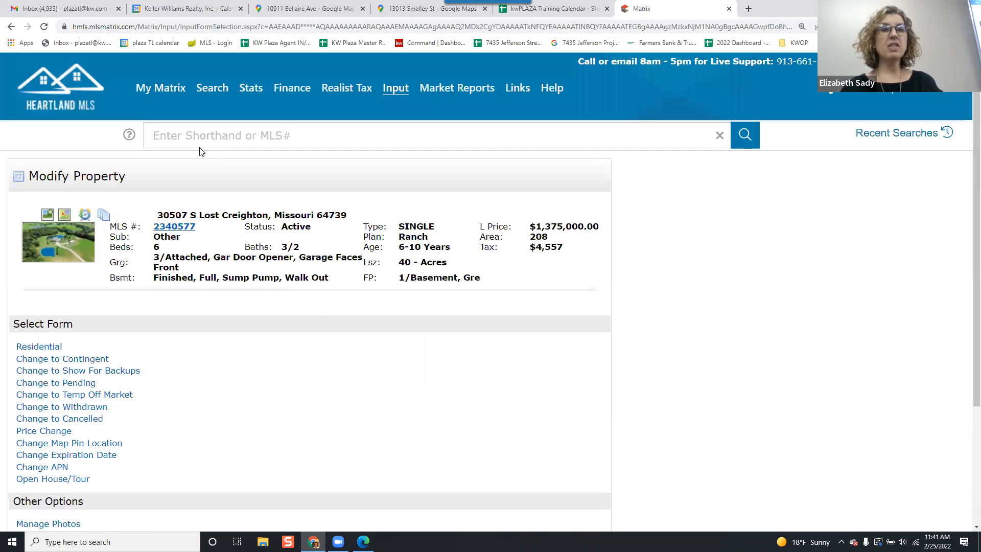
{"action": "left_click", "coordinate": [212, 88]}
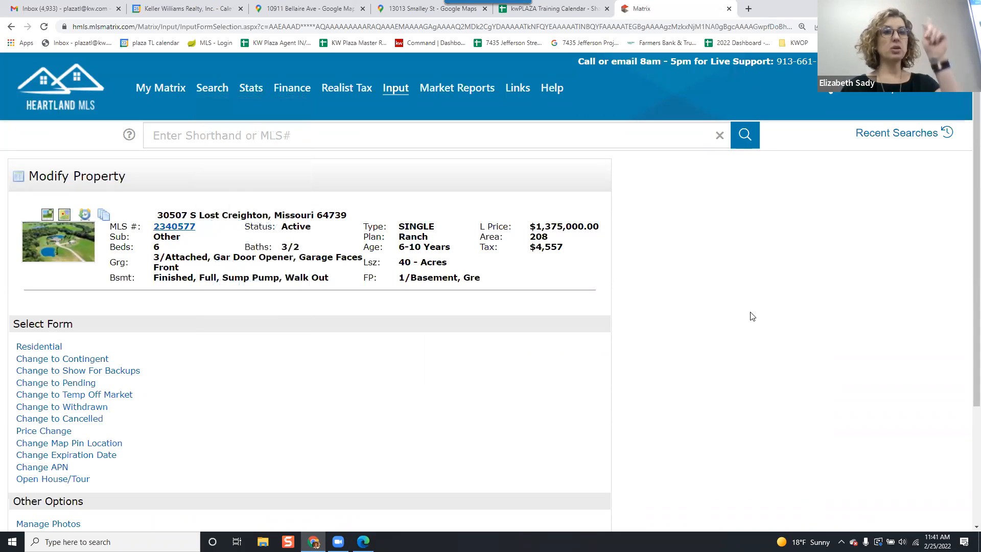
{"action": "scroll", "coordinate": [751, 316], "scroll_direction": "down", "scroll_amount": 2}
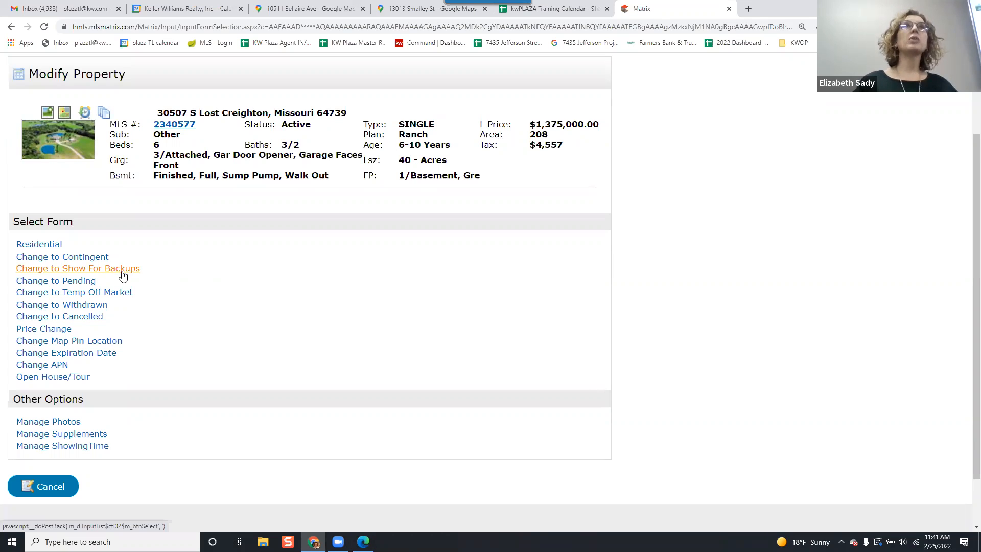
Open the Change to Pending form for the listing, review its fields, then cancel the input.
{"action": "key", "text": "ctrl+plus"}
{"action": "key", "text": "ctrl+plus"}
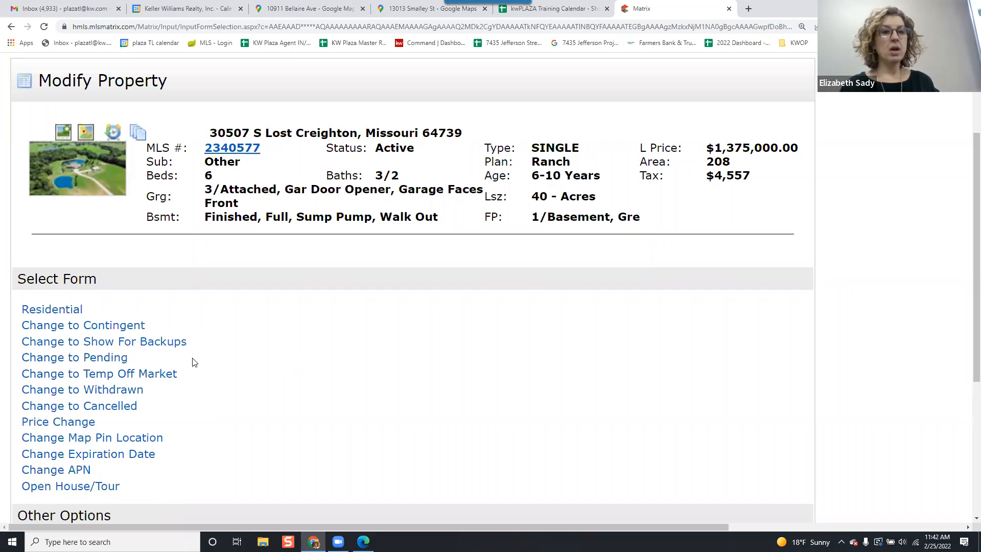
{"action": "left_click", "coordinate": [115, 361]}
{"action": "scroll", "coordinate": [363, 298], "scroll_direction": "down", "scroll_amount": 2}
{"action": "scroll", "coordinate": [363, 299], "scroll_direction": "down", "scroll_amount": 6}
{"action": "scroll", "coordinate": [363, 292], "scroll_direction": "down", "scroll_amount": 4}
{"action": "scroll", "coordinate": [365, 291], "scroll_direction": "up", "scroll_amount": 8}
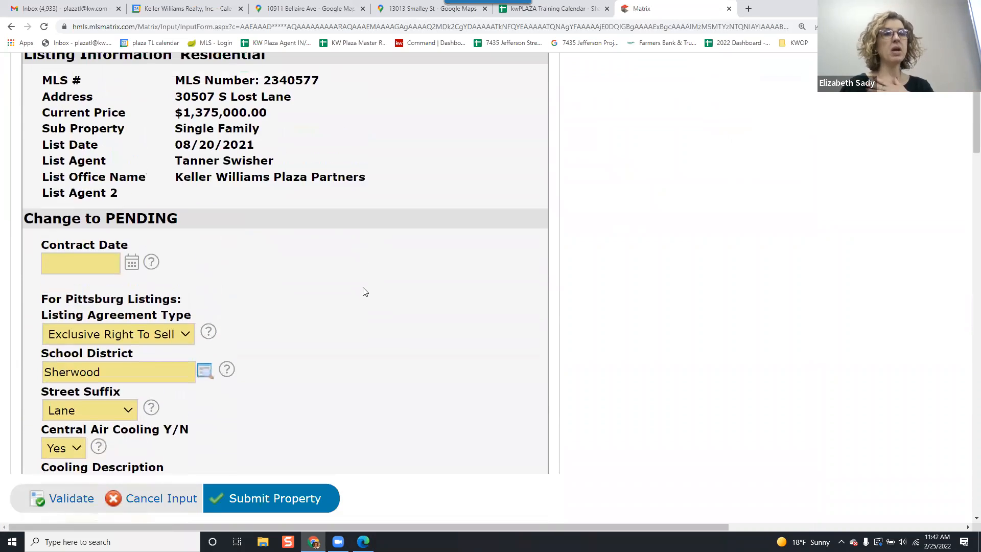
{"action": "scroll", "coordinate": [364, 291], "scroll_direction": "up", "scroll_amount": 1}
{"action": "left_click", "coordinate": [69, 316]}
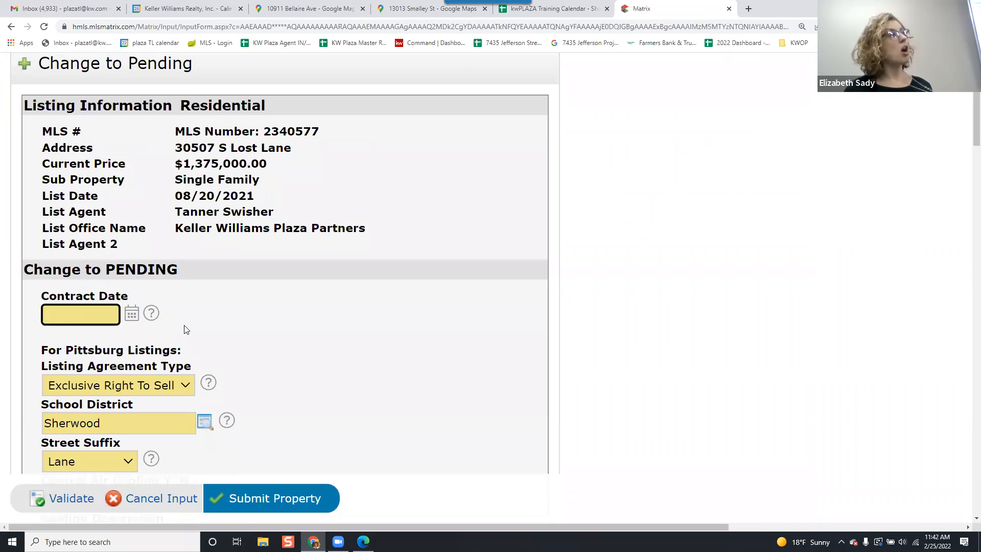
{"action": "scroll", "coordinate": [276, 292], "scroll_direction": "down", "scroll_amount": 1}
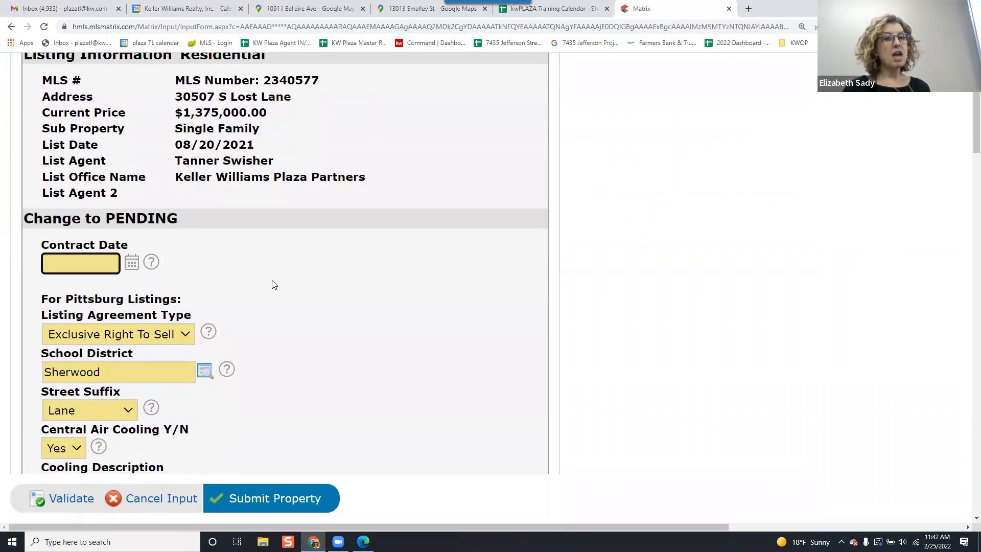
{"action": "scroll", "coordinate": [274, 284], "scroll_direction": "down", "scroll_amount": 2}
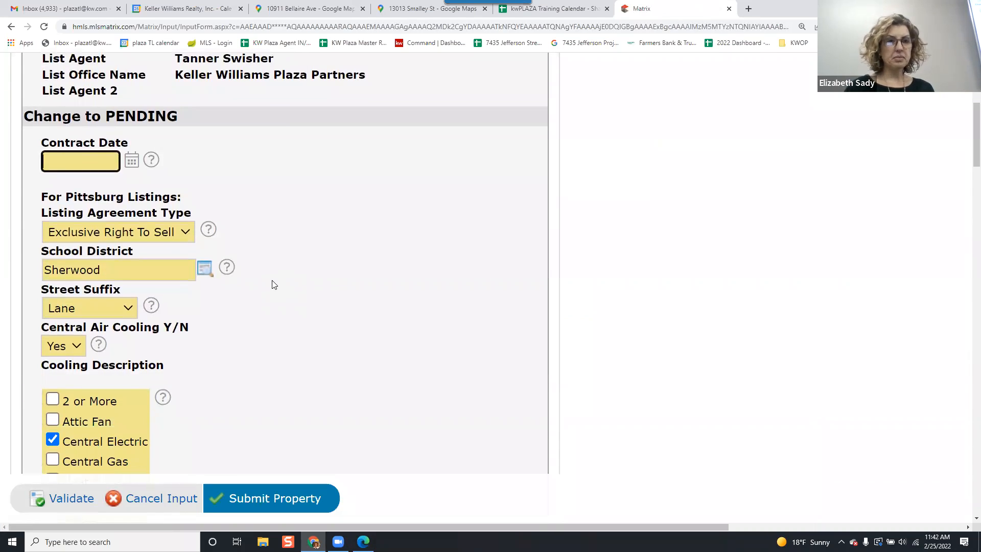
{"action": "scroll", "coordinate": [274, 285], "scroll_direction": "down", "scroll_amount": 1}
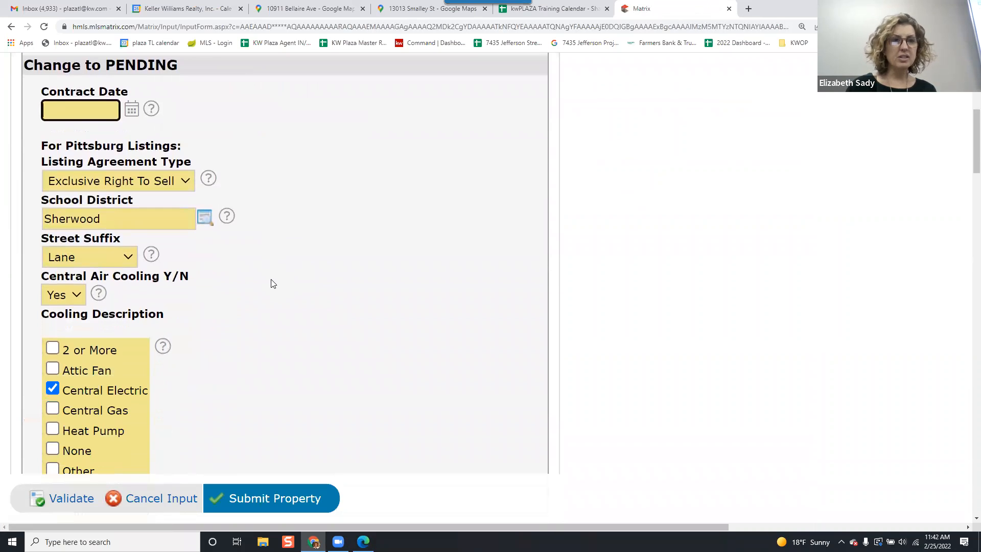
{"action": "scroll", "coordinate": [274, 284], "scroll_direction": "down", "scroll_amount": 7}
{"action": "scroll", "coordinate": [273, 284], "scroll_direction": "down", "scroll_amount": 12}
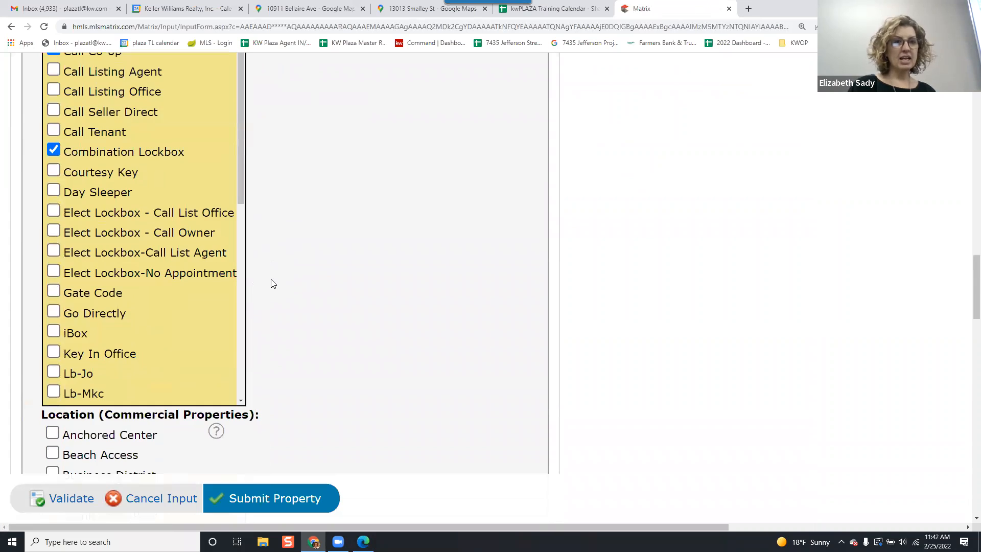
{"action": "scroll", "coordinate": [274, 284], "scroll_direction": "down", "scroll_amount": 20}
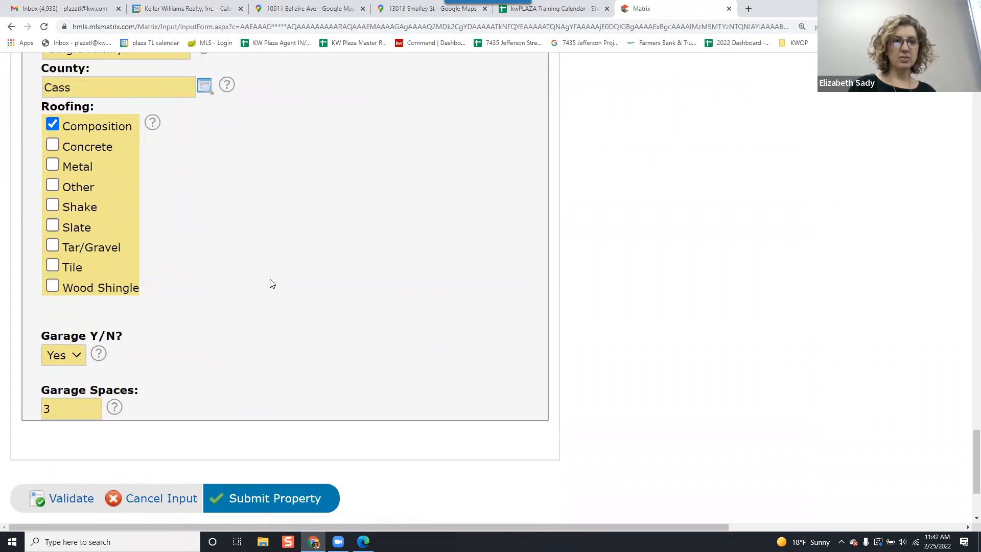
{"action": "scroll", "coordinate": [272, 284], "scroll_direction": "down", "scroll_amount": 3}
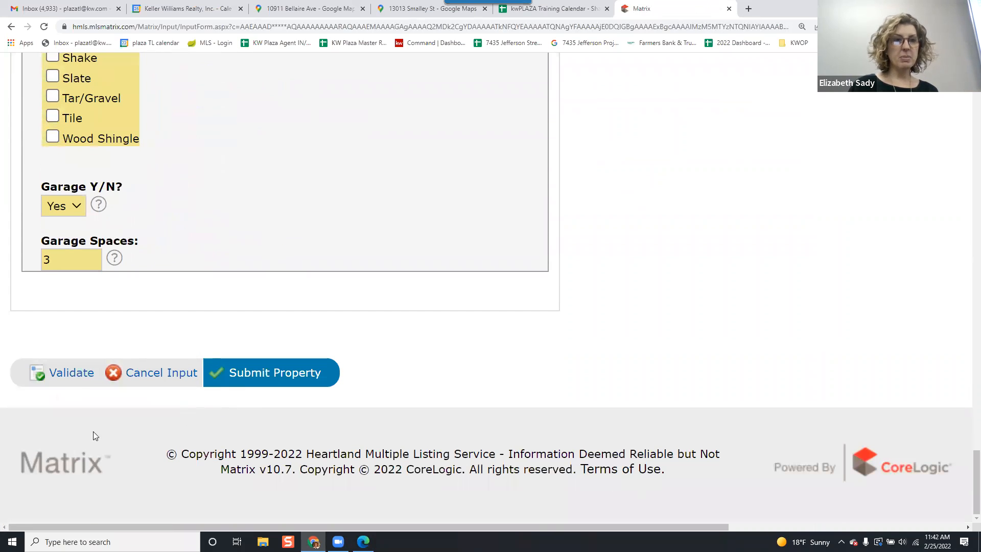
{"action": "left_click", "coordinate": [155, 374]}
{"action": "left_click", "coordinate": [537, 85]}
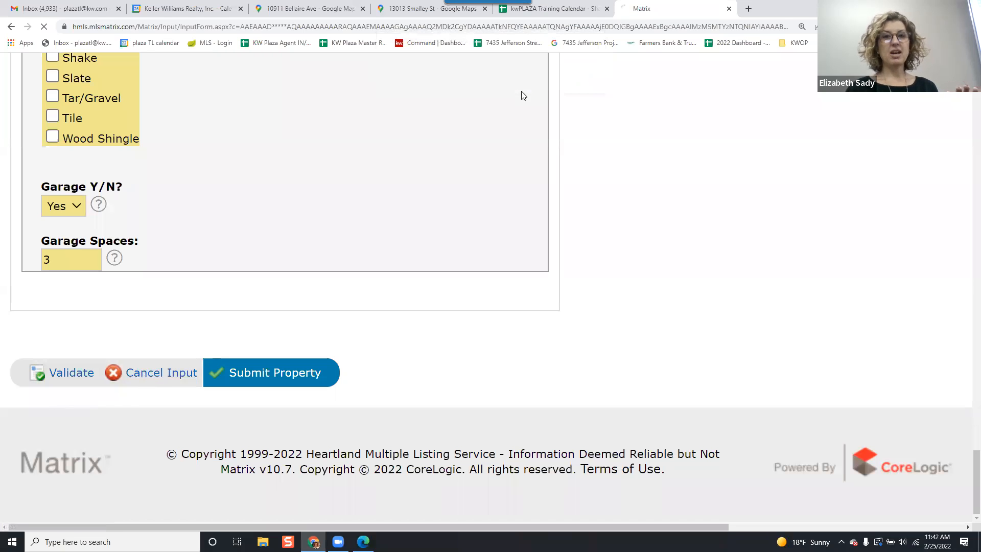
Open the Price Change form, select the price value, then cancel the input.
{"action": "scroll", "coordinate": [236, 202], "scroll_direction": "down", "scroll_amount": 3}
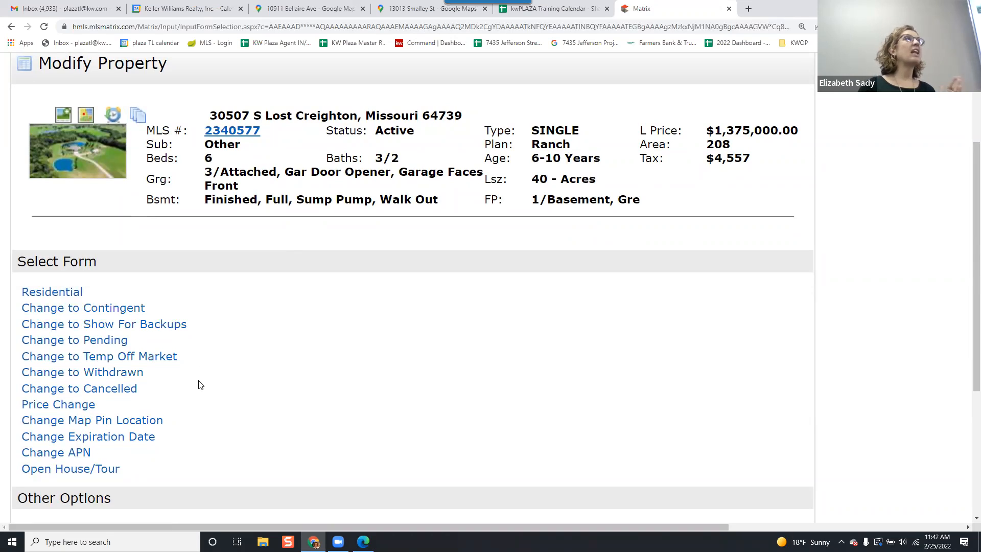
{"action": "left_click", "coordinate": [82, 409]}
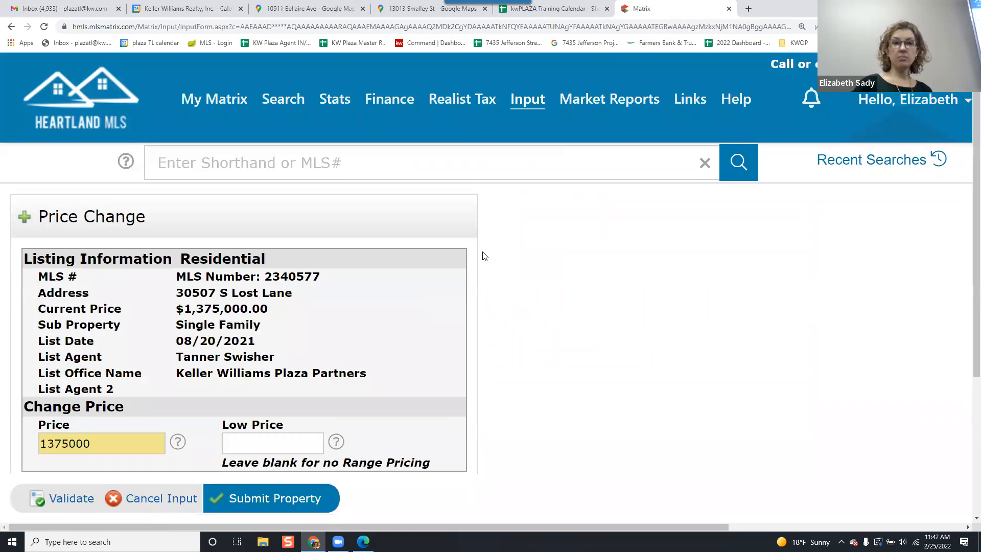
{"action": "scroll", "coordinate": [485, 257], "scroll_direction": "down", "scroll_amount": 1}
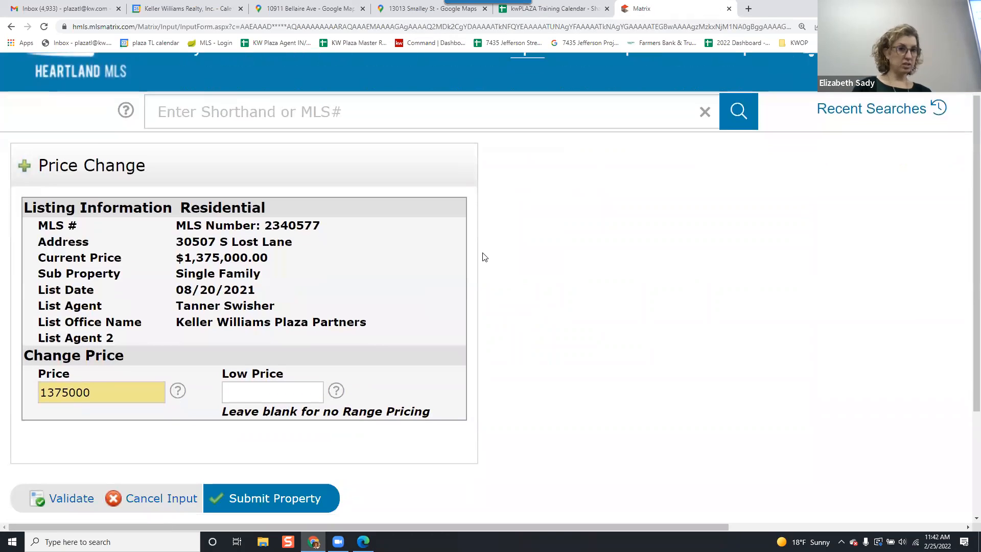
{"action": "double_click", "coordinate": [108, 391]}
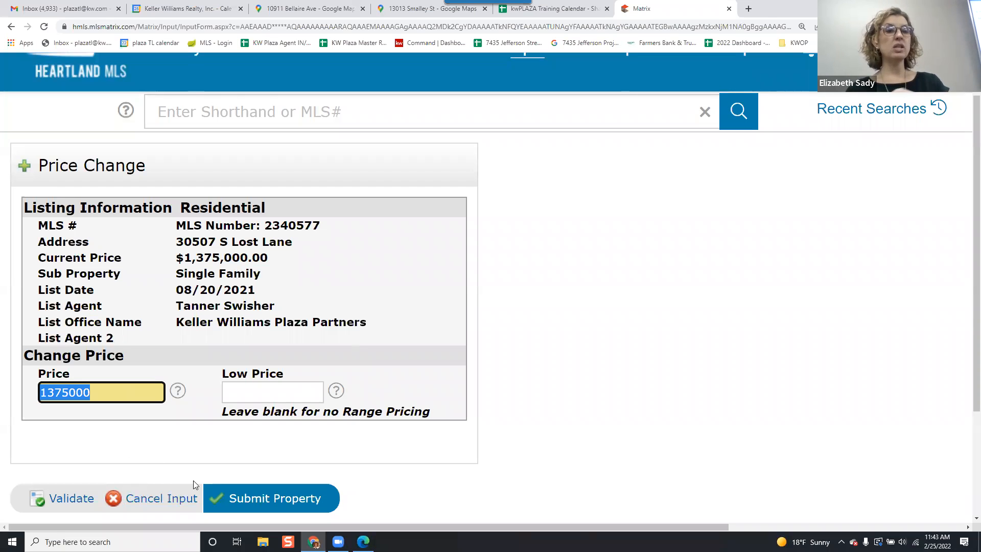
{"action": "left_click", "coordinate": [164, 498]}
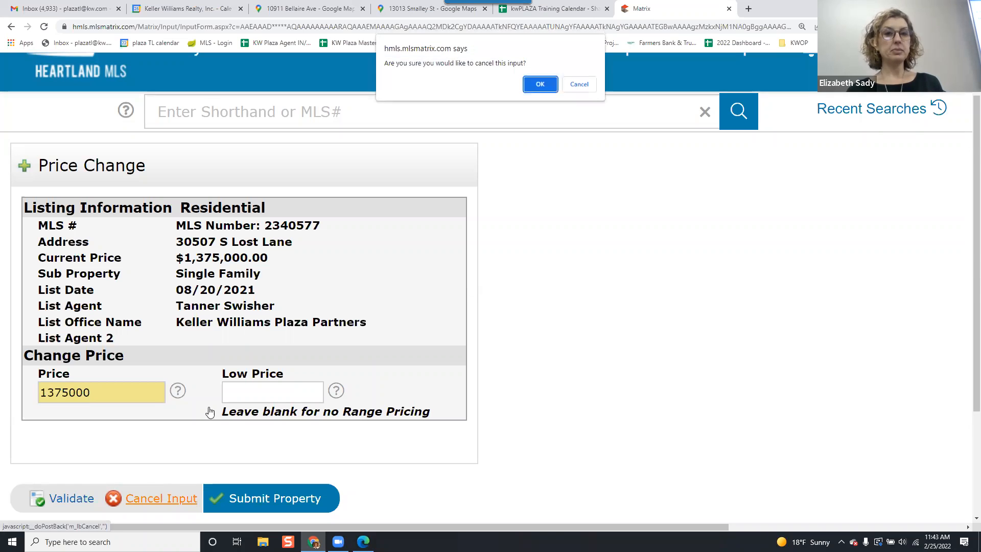
{"action": "left_click", "coordinate": [531, 83]}
Open the Change Expiration Date form and cancel it without changes.
{"action": "scroll", "coordinate": [398, 317], "scroll_direction": "down", "scroll_amount": 5}
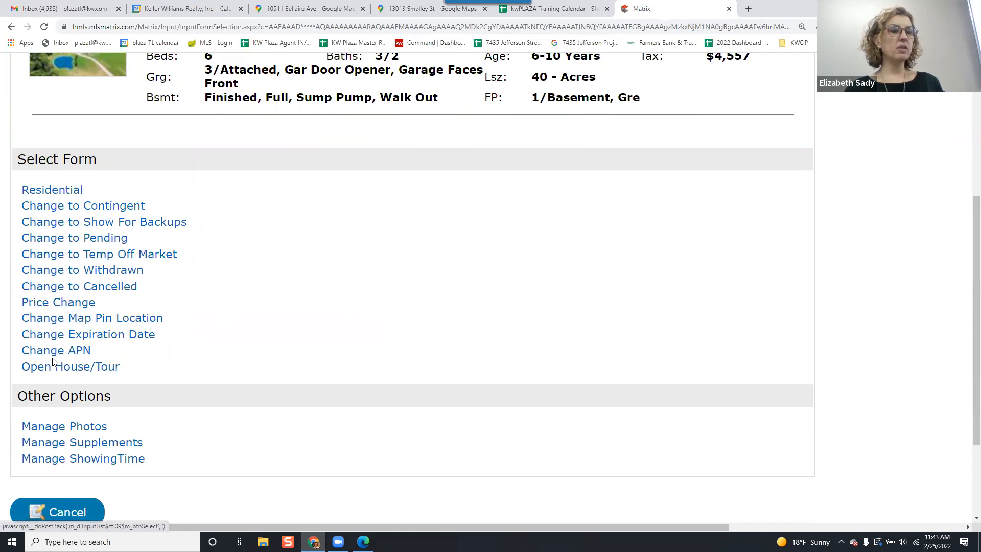
{"action": "left_click", "coordinate": [138, 341]}
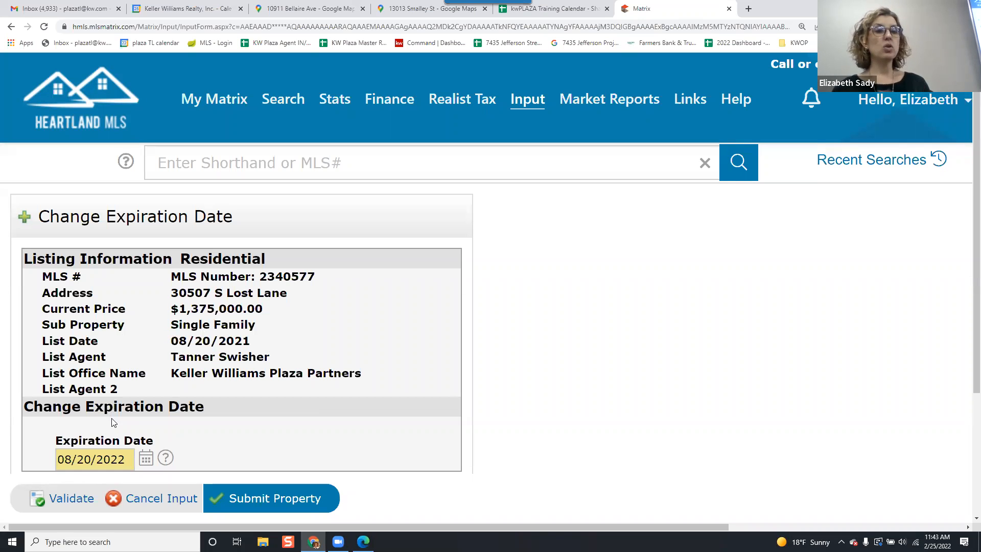
{"action": "scroll", "coordinate": [117, 458], "scroll_direction": "down", "scroll_amount": 2}
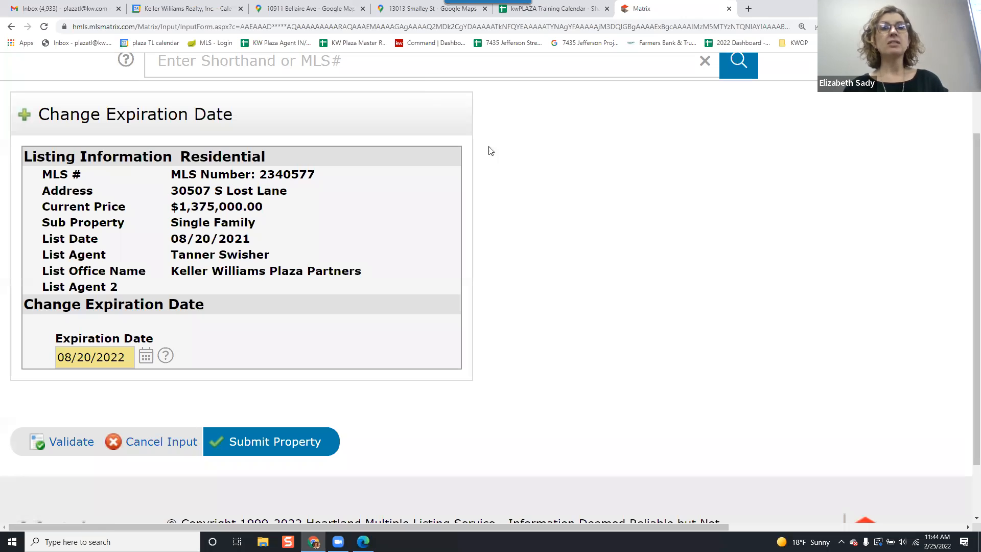
{"action": "left_click", "coordinate": [179, 450]}
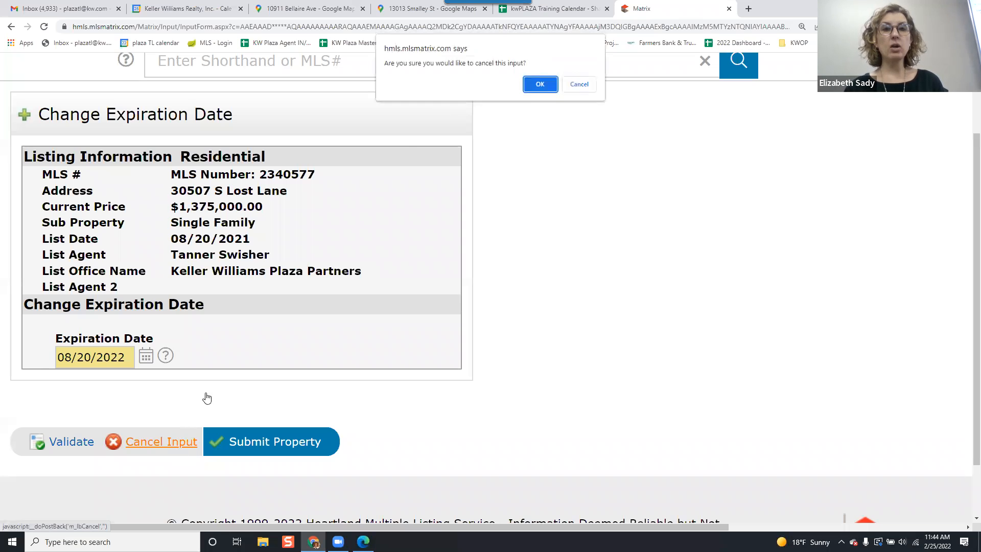
{"action": "left_click", "coordinate": [540, 84]}
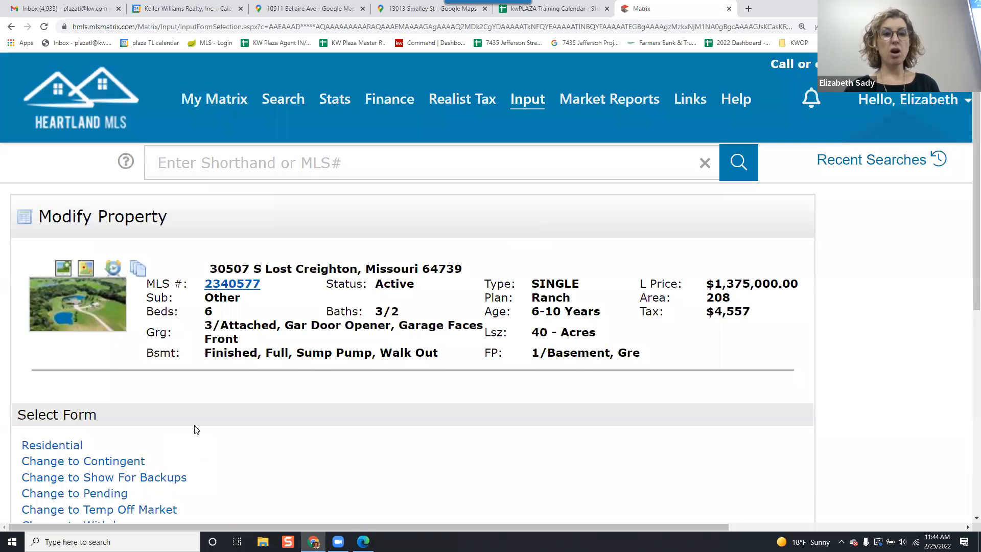
Review the form options available for modifying the listing.
{"action": "scroll", "coordinate": [194, 429], "scroll_direction": "down", "scroll_amount": 2}
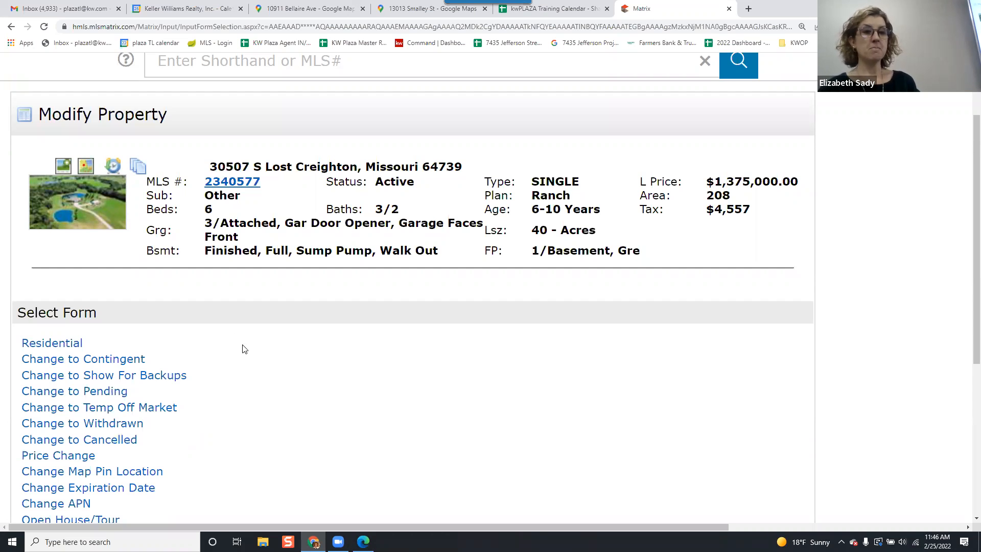
{"action": "scroll", "coordinate": [281, 375], "scroll_direction": "down", "scroll_amount": 1}
{"action": "scroll", "coordinate": [283, 322], "scroll_direction": "down", "scroll_amount": 2}
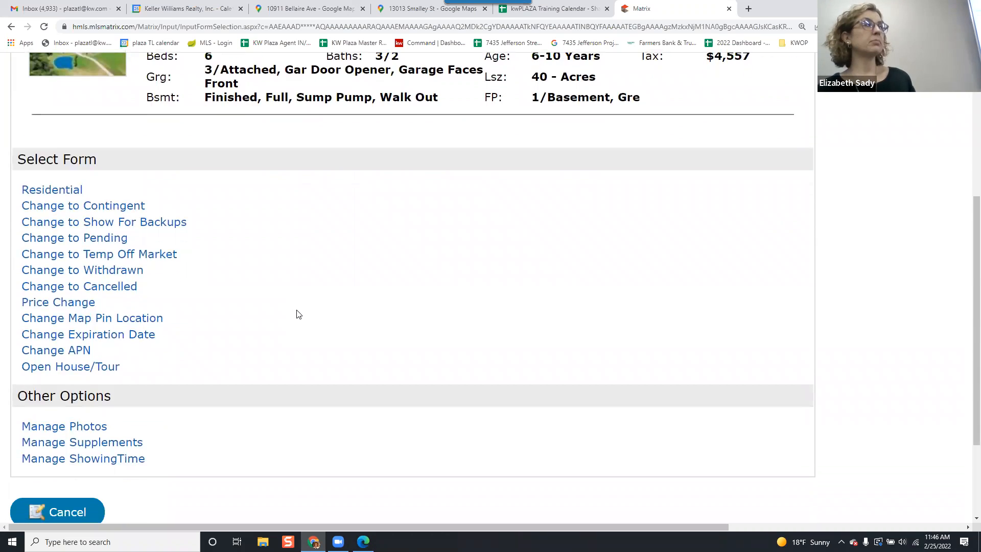
{"action": "scroll", "coordinate": [296, 309], "scroll_direction": "up", "scroll_amount": 1}
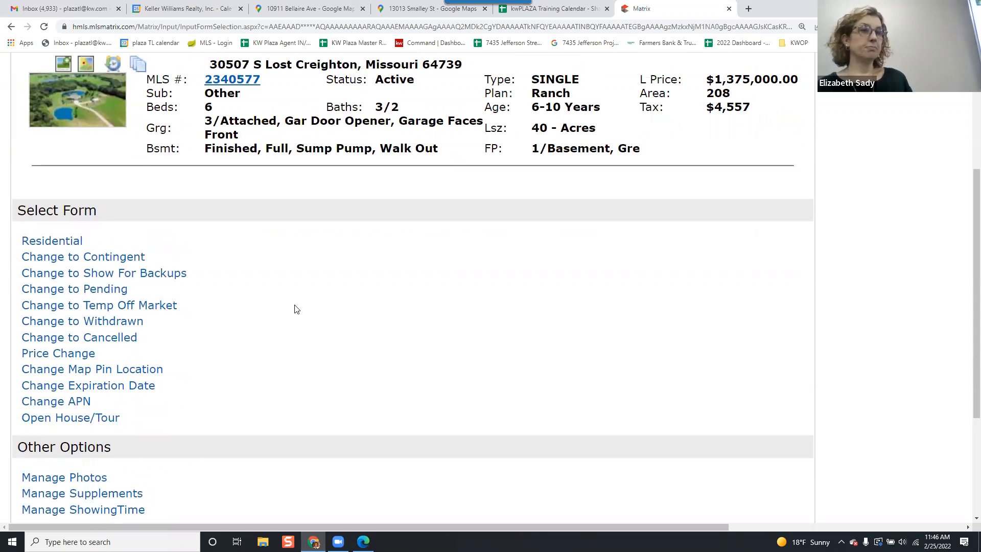
{"action": "scroll", "coordinate": [296, 306], "scroll_direction": "down", "scroll_amount": 1}
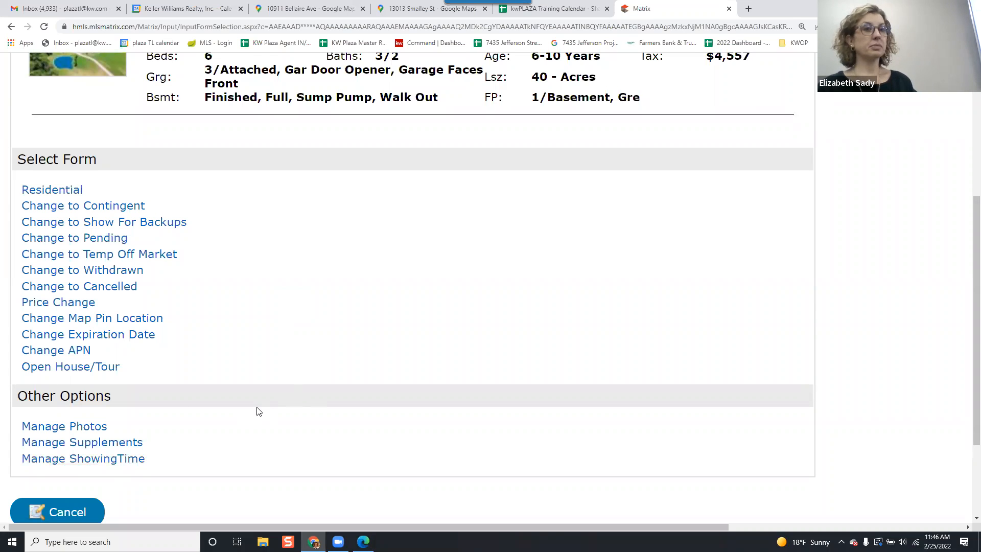
{"action": "scroll", "coordinate": [257, 410], "scroll_direction": "up", "scroll_amount": 2}
{"action": "scroll", "coordinate": [257, 412], "scroll_direction": "up", "scroll_amount": 3}
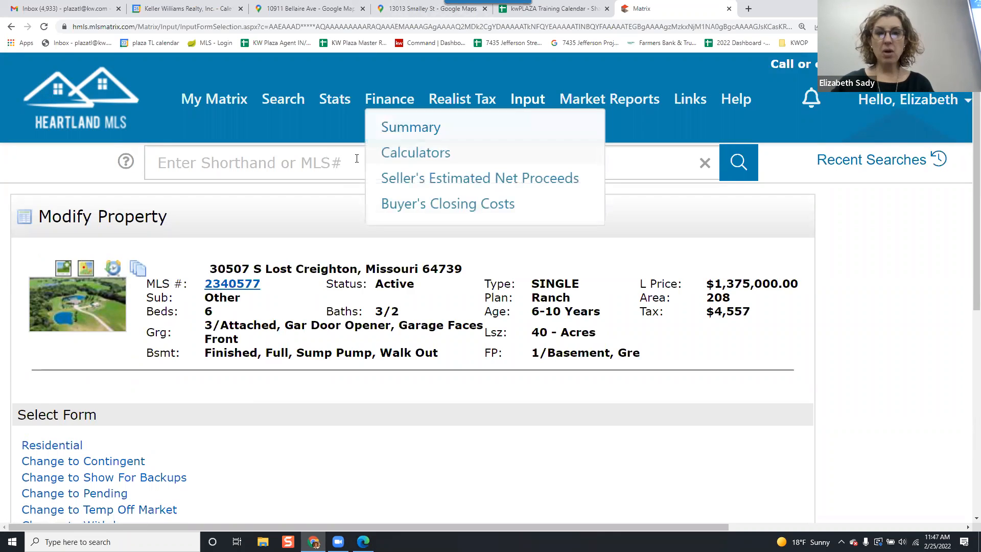
Cancel modifying the listing to return to the Input page.
{"action": "scroll", "coordinate": [269, 268], "scroll_direction": "down", "scroll_amount": 2}
{"action": "scroll", "coordinate": [269, 267], "scroll_direction": "down", "scroll_amount": 5}
{"action": "left_click", "coordinate": [60, 383]}
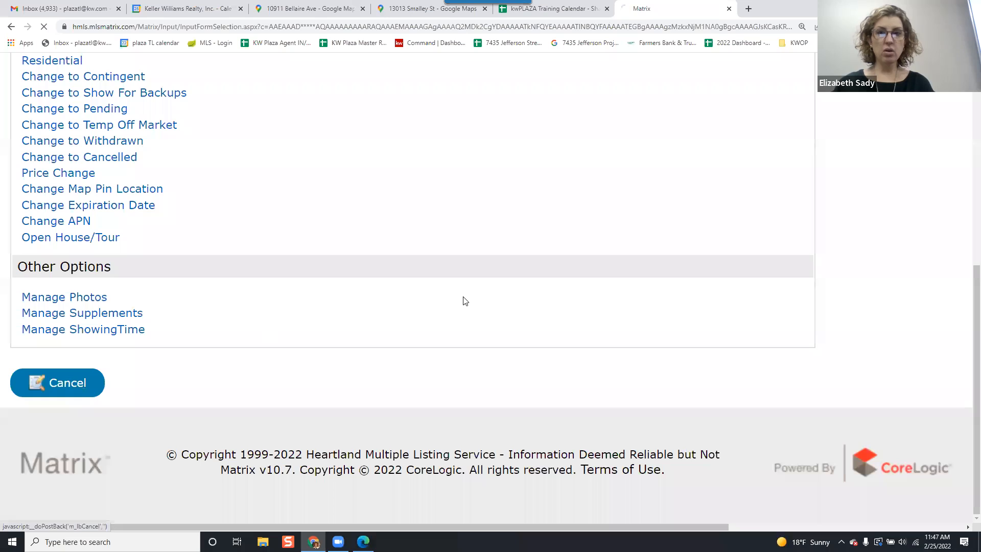
{"action": "mouse_move", "coordinate": [284, 100]}
{"action": "mouse_move", "coordinate": [320, 226]}
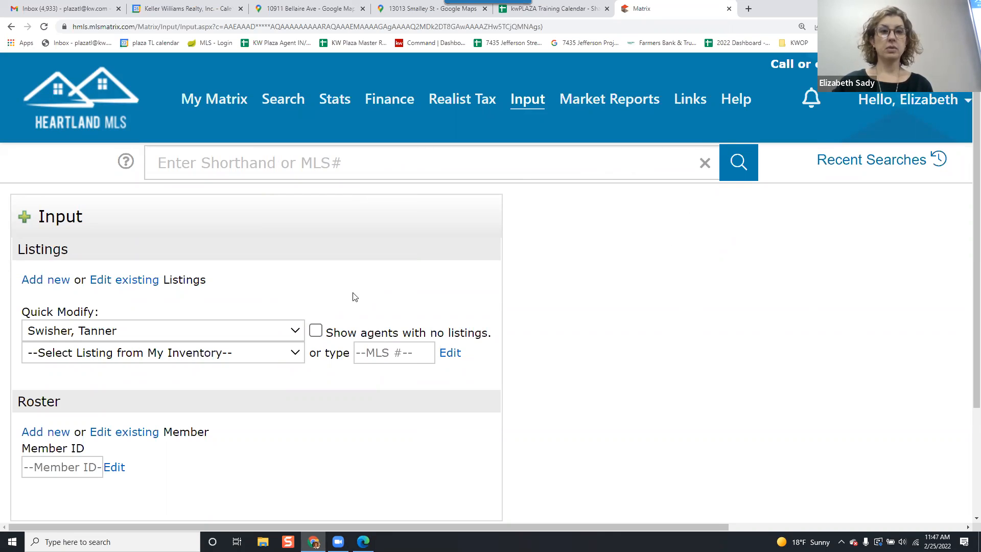
In Quick Modify, switch the agent to your own name and open your working listing 2366993.
{"action": "left_click", "coordinate": [283, 358]}
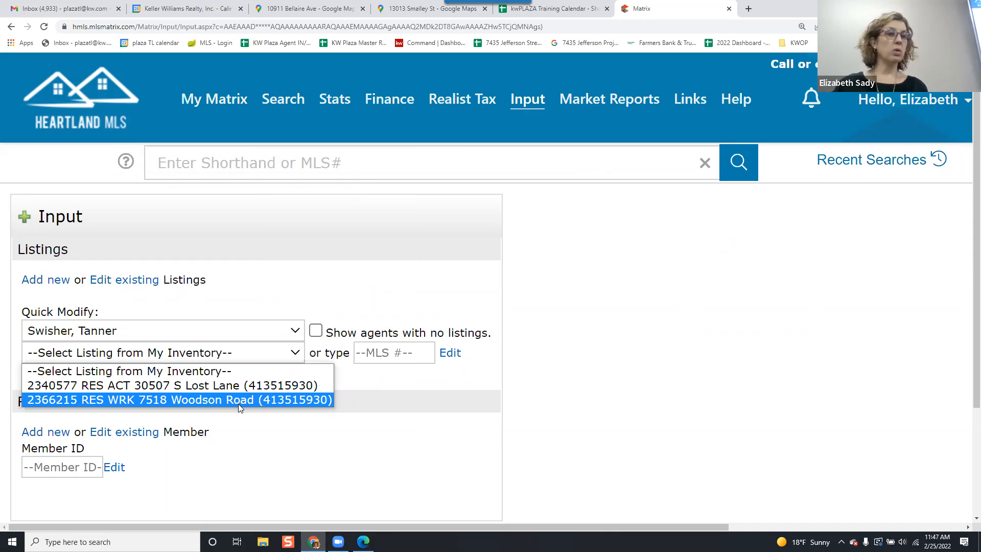
{"action": "double_click", "coordinate": [340, 238]}
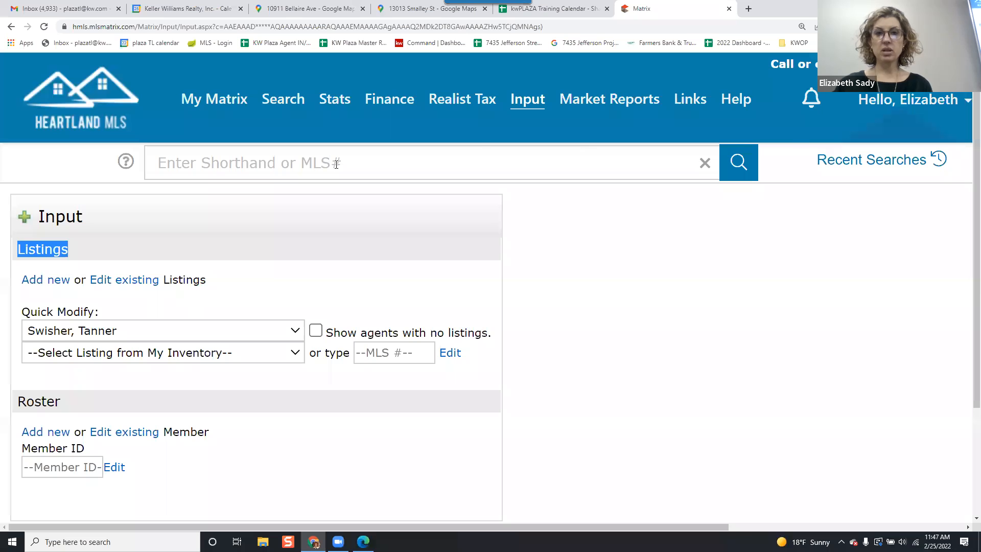
{"action": "left_click", "coordinate": [192, 331]}
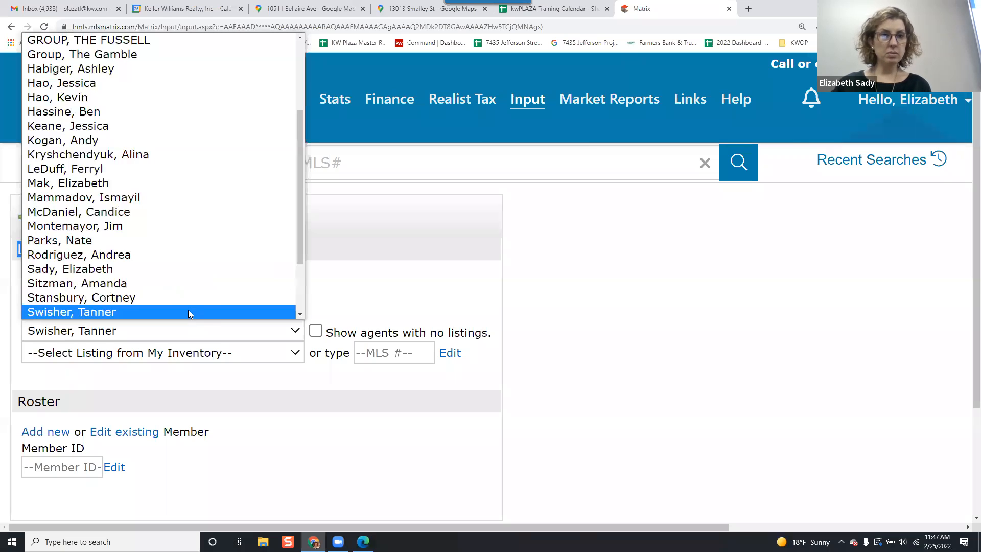
{"action": "left_click", "coordinate": [183, 269]}
{"action": "left_click", "coordinate": [234, 352]}
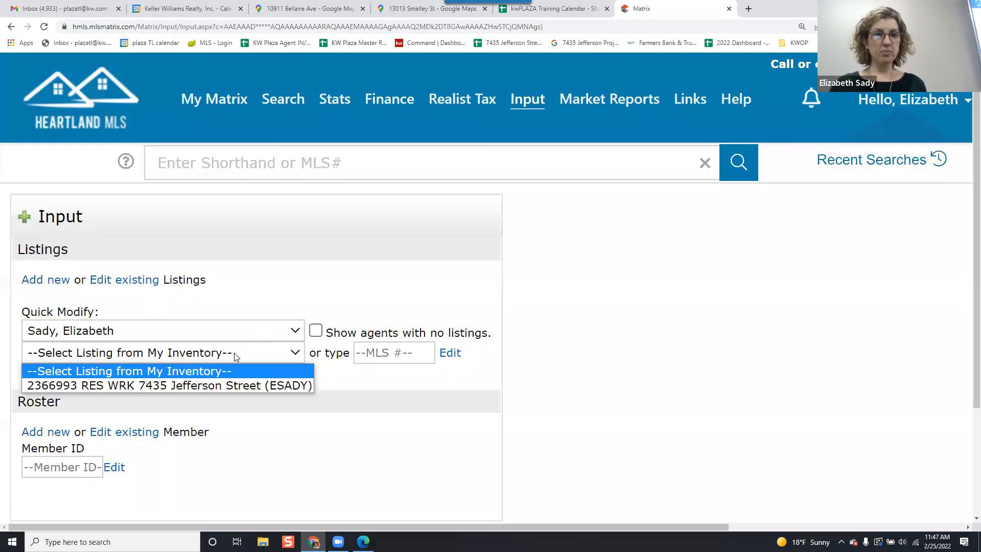
{"action": "left_click", "coordinate": [230, 386]}
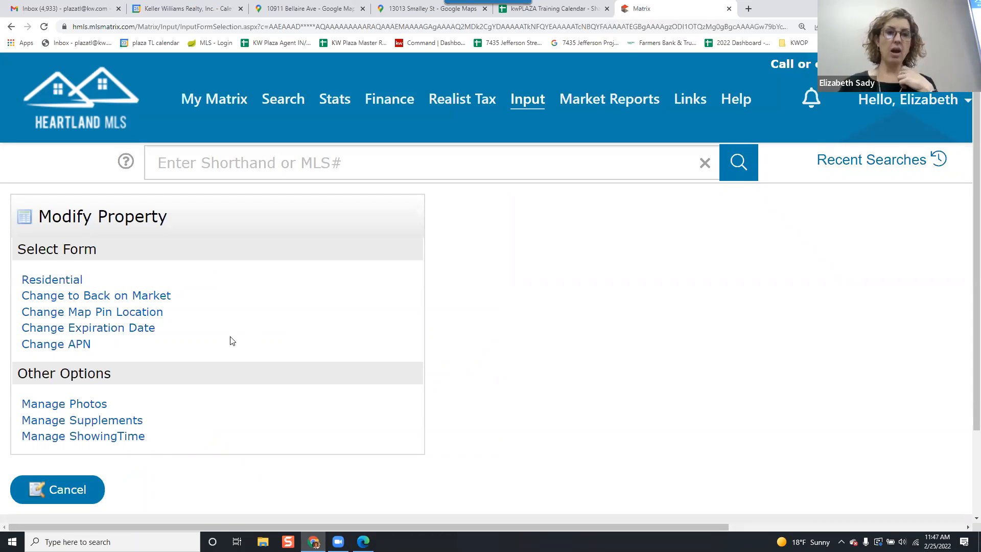
Open the Residential modify form for the listing and save it as incomplete.
{"action": "left_click", "coordinate": [63, 282]}
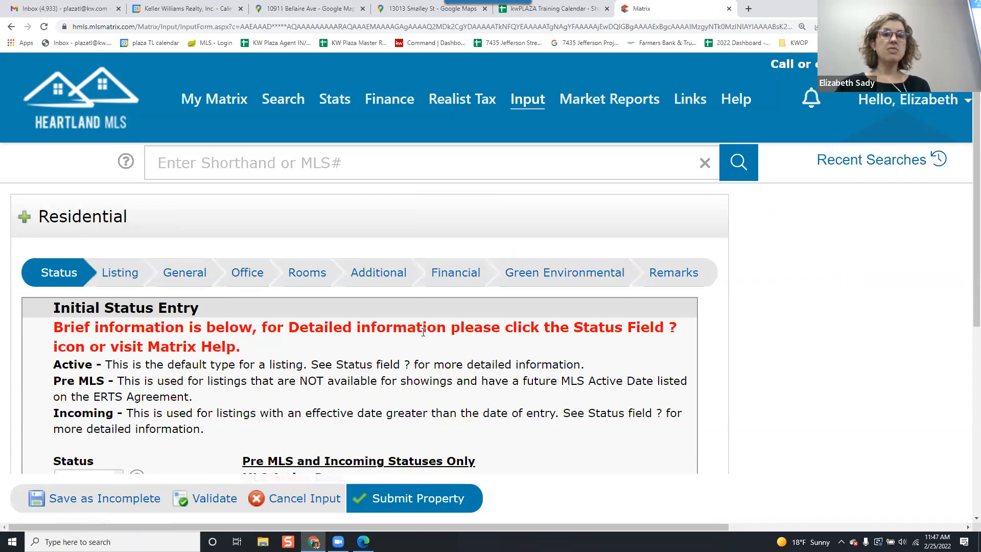
{"action": "scroll", "coordinate": [422, 332], "scroll_direction": "down", "scroll_amount": 2}
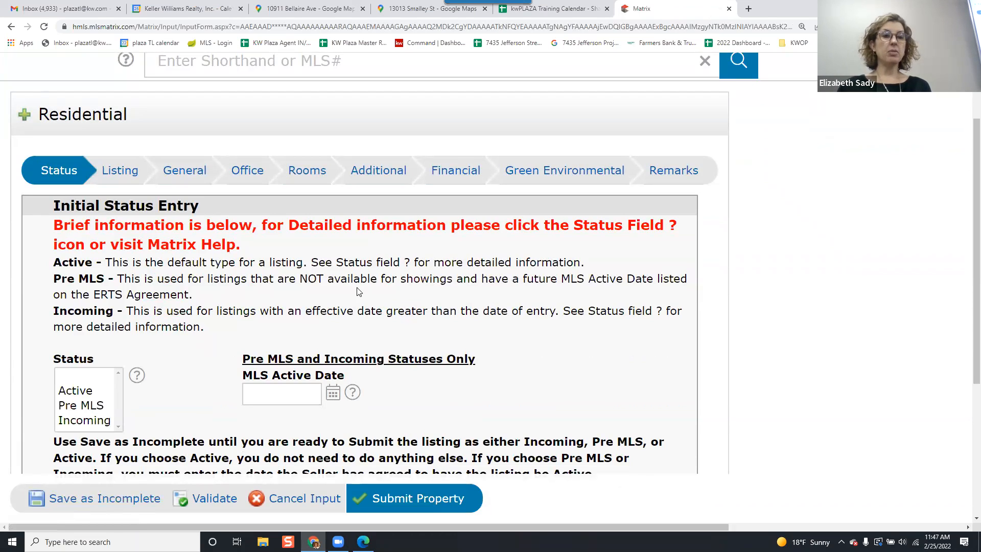
{"action": "left_click", "coordinate": [127, 503]}
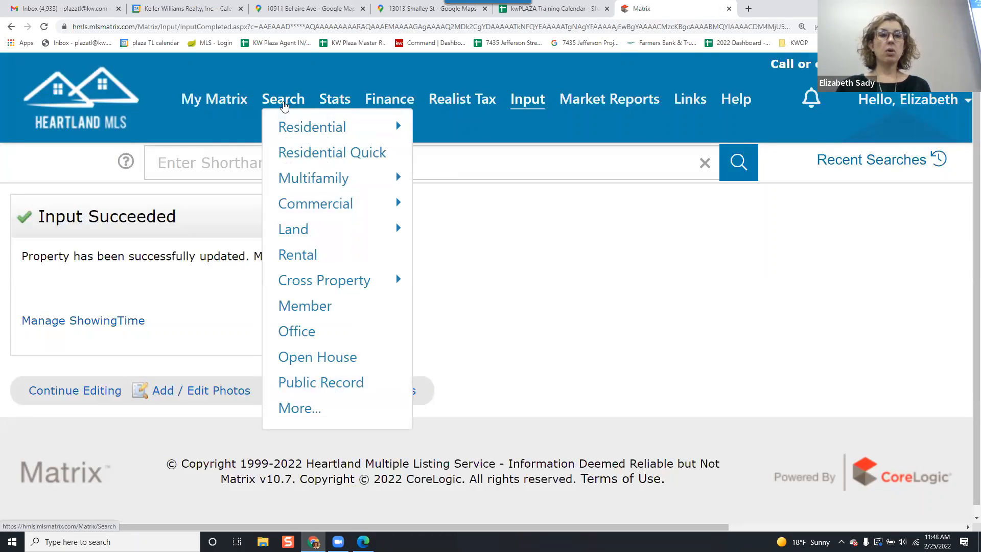
Run an Open House search for open houses on 03/01/2022 and view the results.
{"action": "mouse_move", "coordinate": [294, 129]}
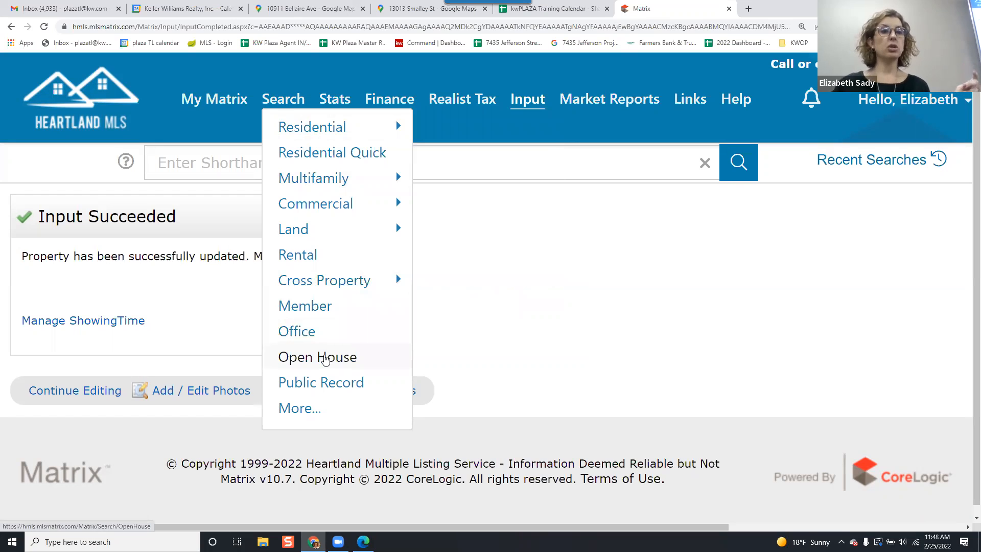
{"action": "left_click", "coordinate": [325, 358]}
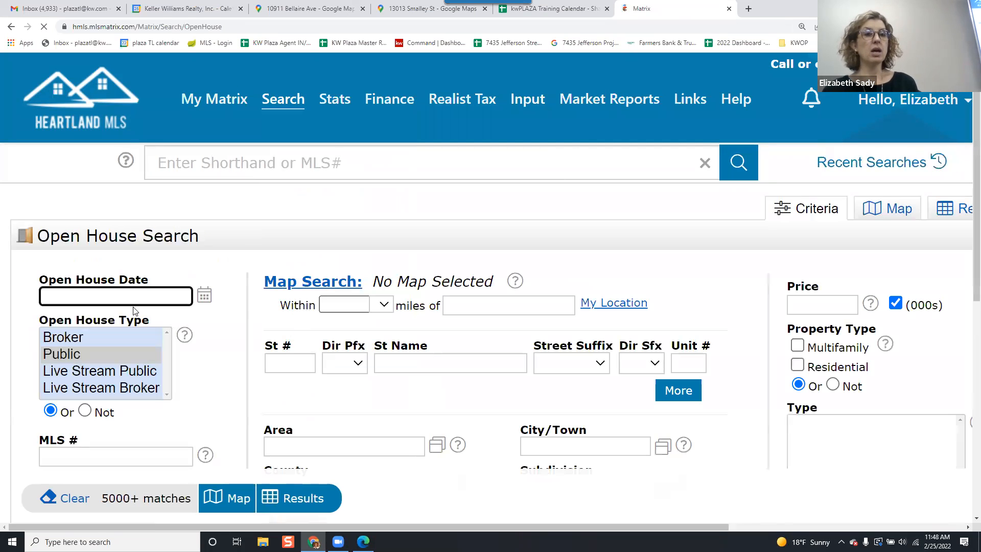
{"action": "left_click", "coordinate": [134, 347]}
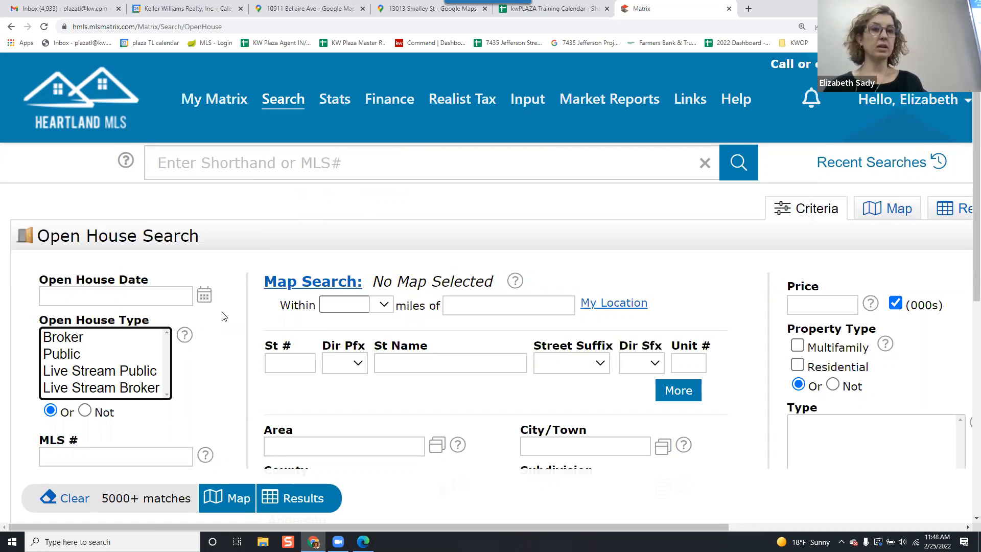
{"action": "left_click", "coordinate": [276, 364]}
{"action": "scroll", "coordinate": [276, 364], "scroll_direction": "down", "scroll_amount": 3}
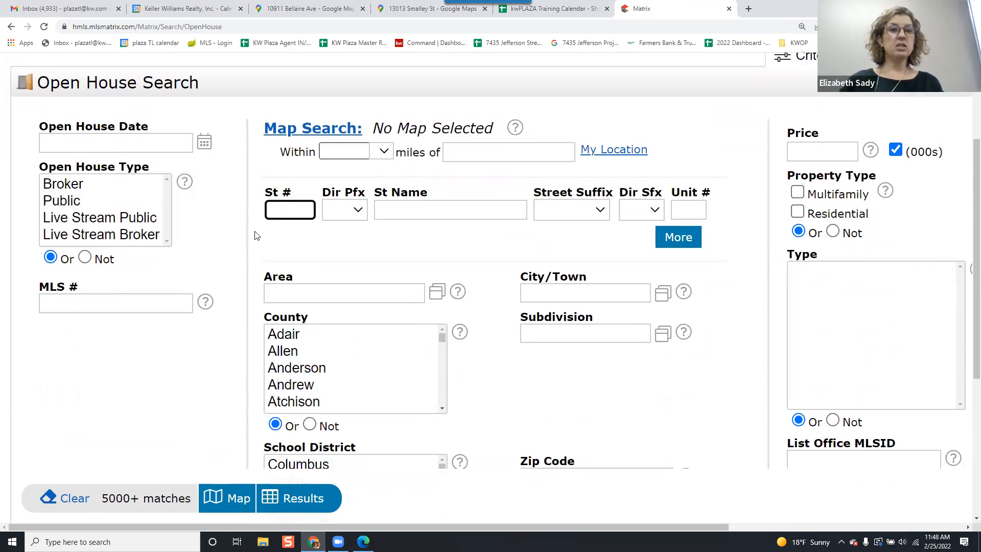
{"action": "left_click", "coordinate": [143, 147]}
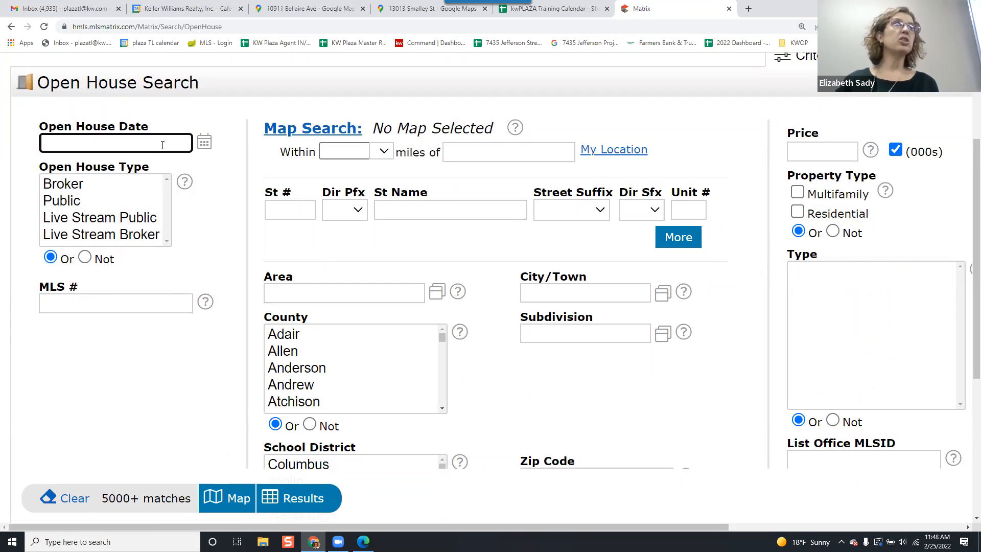
{"action": "left_click", "coordinate": [205, 142]}
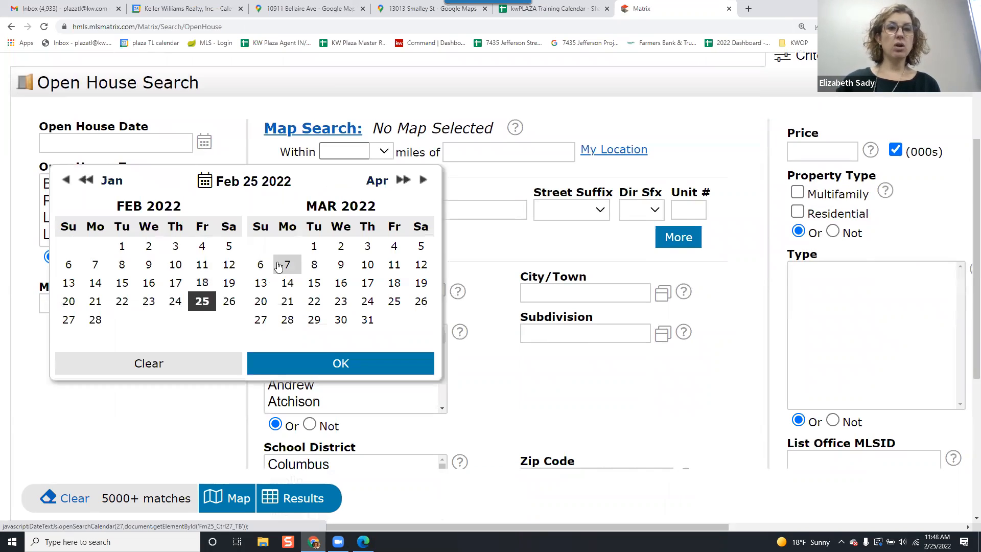
{"action": "left_click", "coordinate": [313, 245]}
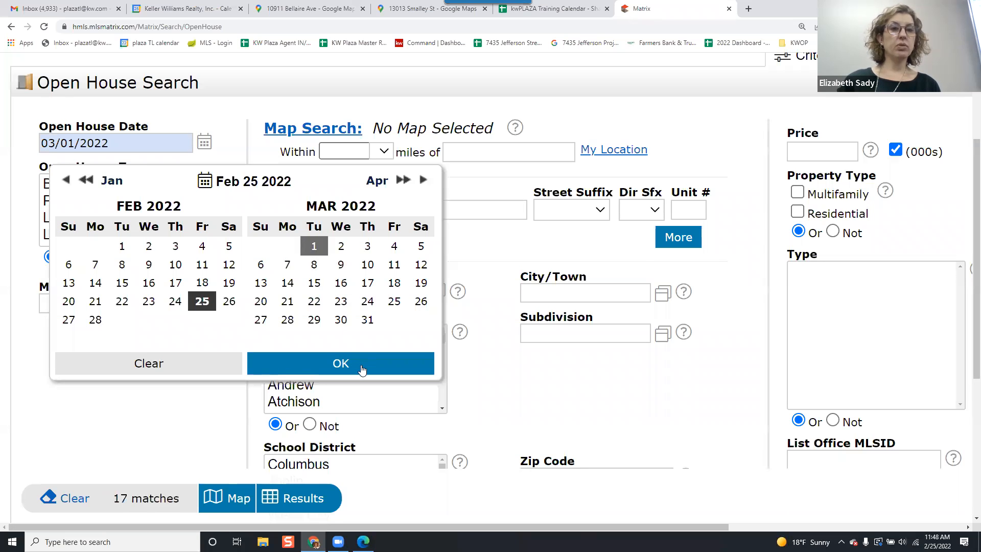
{"action": "scroll", "coordinate": [312, 261], "scroll_direction": "down", "scroll_amount": 2}
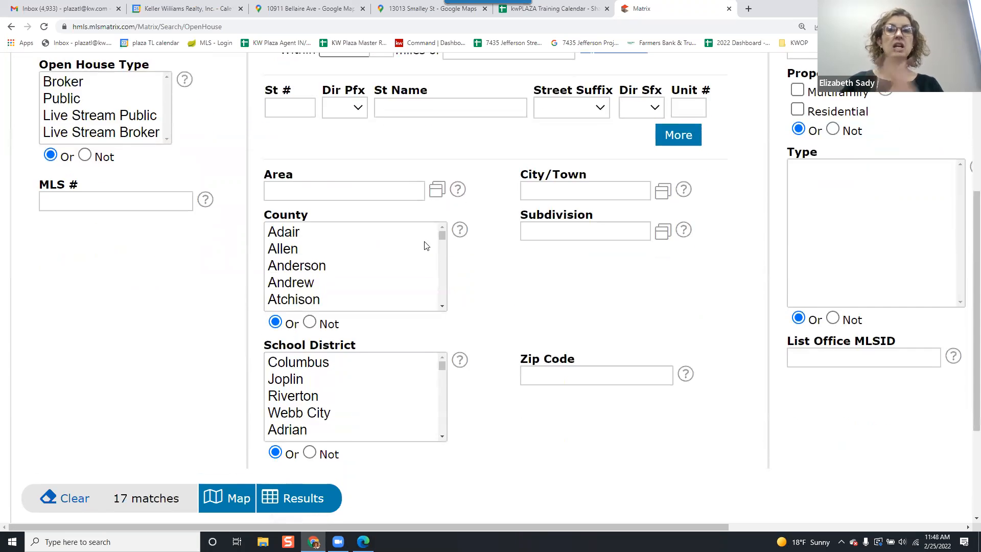
{"action": "scroll", "coordinate": [424, 242], "scroll_direction": "up", "scroll_amount": 2}
{"action": "scroll", "coordinate": [424, 247], "scroll_direction": "down", "scroll_amount": 5}
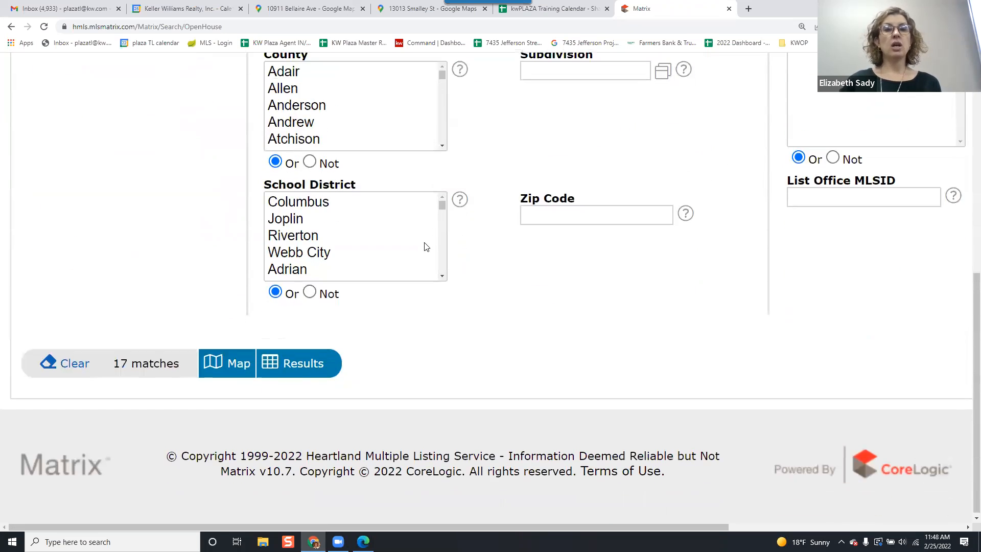
{"action": "left_click", "coordinate": [305, 361]}
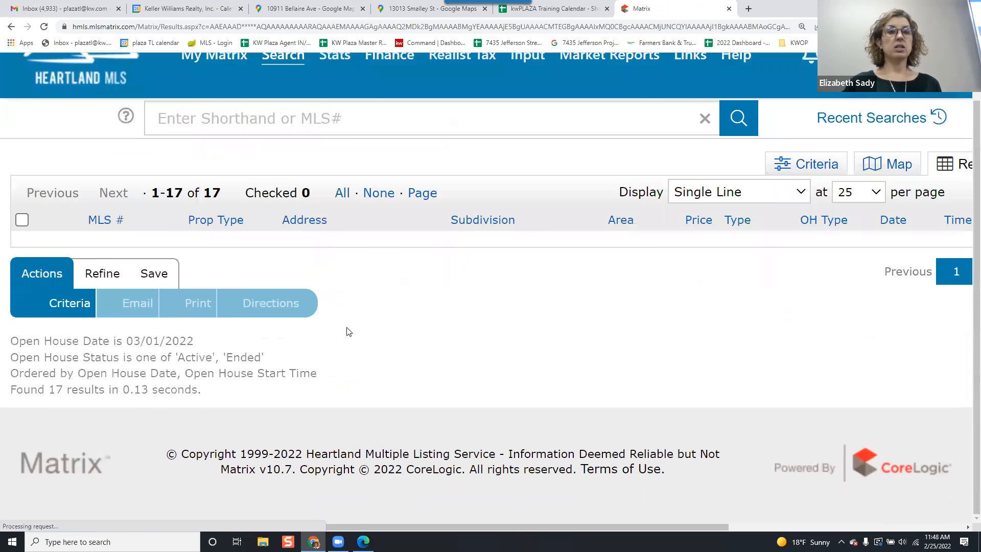
{"action": "scroll", "coordinate": [335, 250], "scroll_direction": "up", "scroll_amount": 5}
{"action": "scroll", "coordinate": [336, 250], "scroll_direction": "up", "scroll_amount": 2}
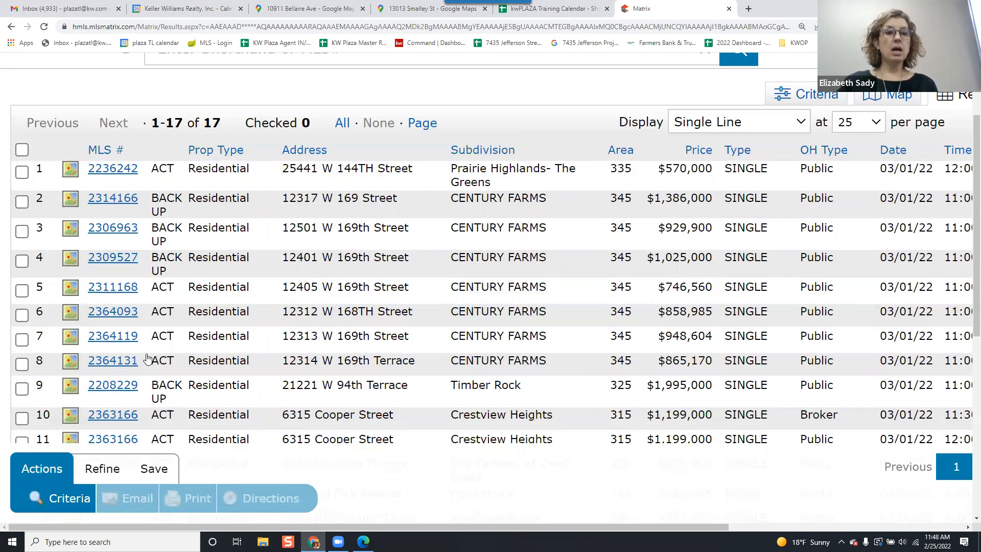
Return to the search criteria and set the open house date range to 02/26/2022–02/27/2022.
{"action": "left_click", "coordinate": [69, 498]}
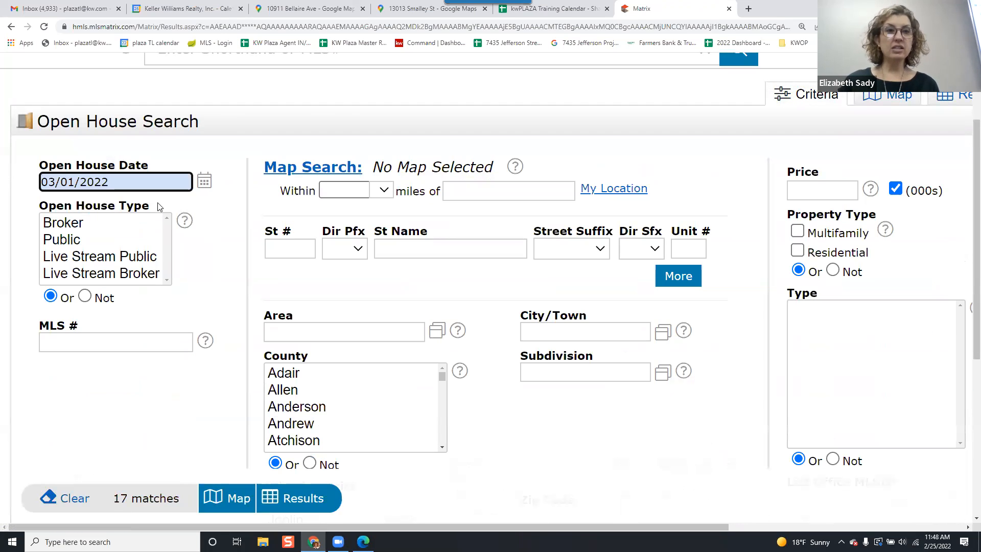
{"action": "left_click", "coordinate": [206, 185]}
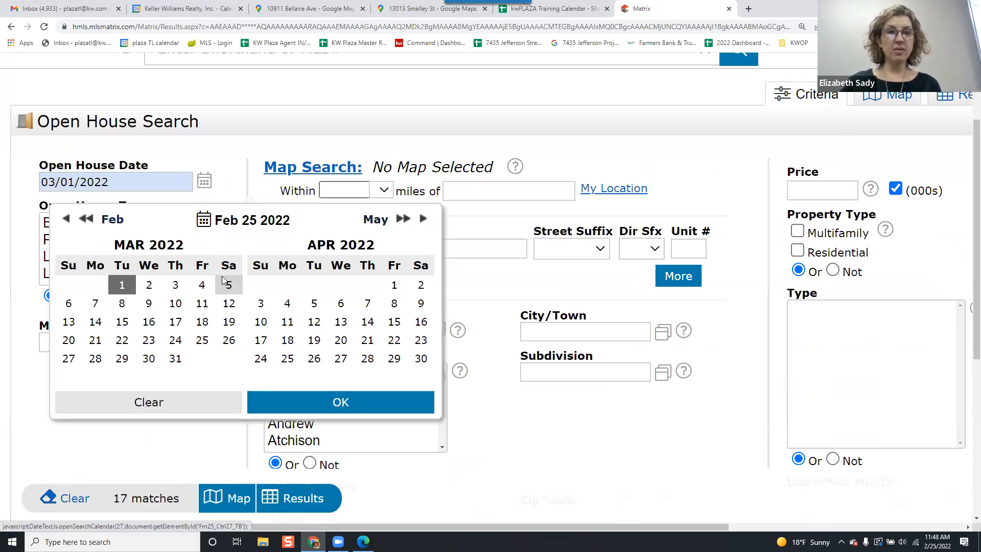
{"action": "left_click", "coordinate": [66, 218]}
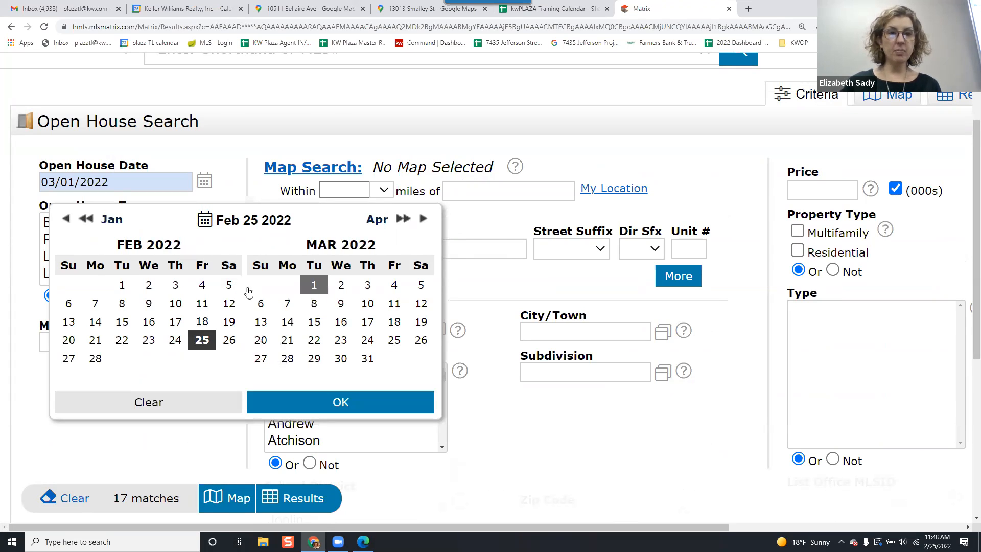
{"action": "left_click", "coordinate": [229, 340]}
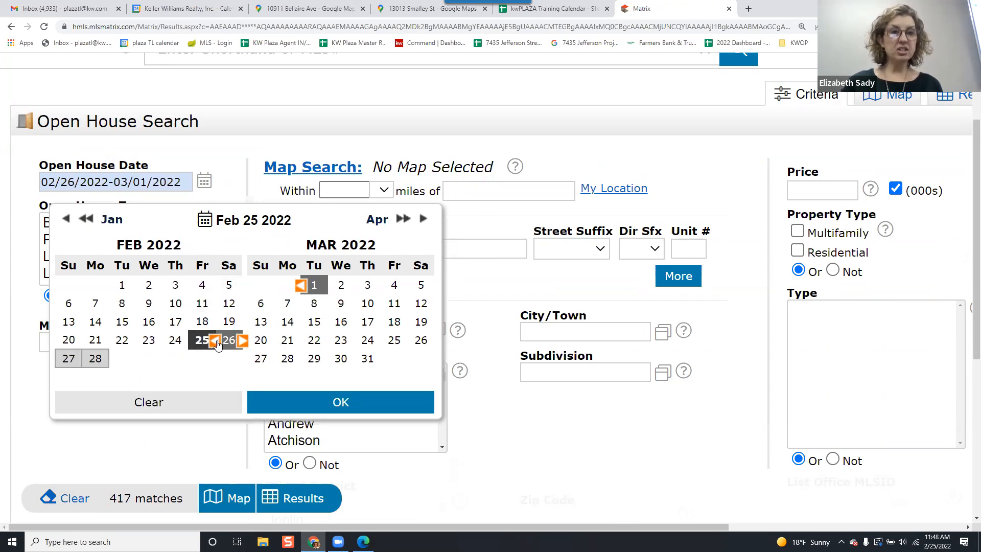
{"action": "left_click", "coordinate": [219, 393]}
{"action": "left_click", "coordinate": [228, 340]}
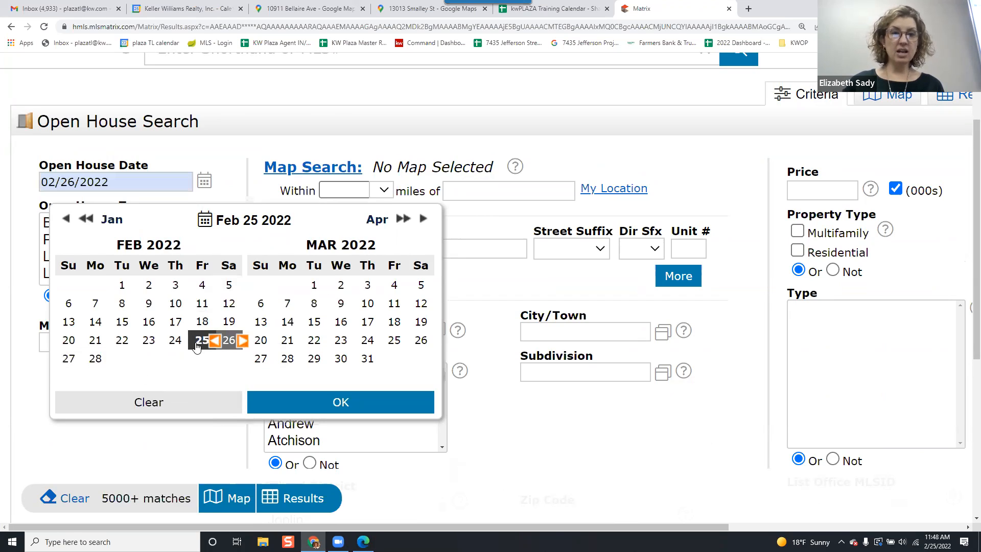
{"action": "left_click", "coordinate": [69, 359]}
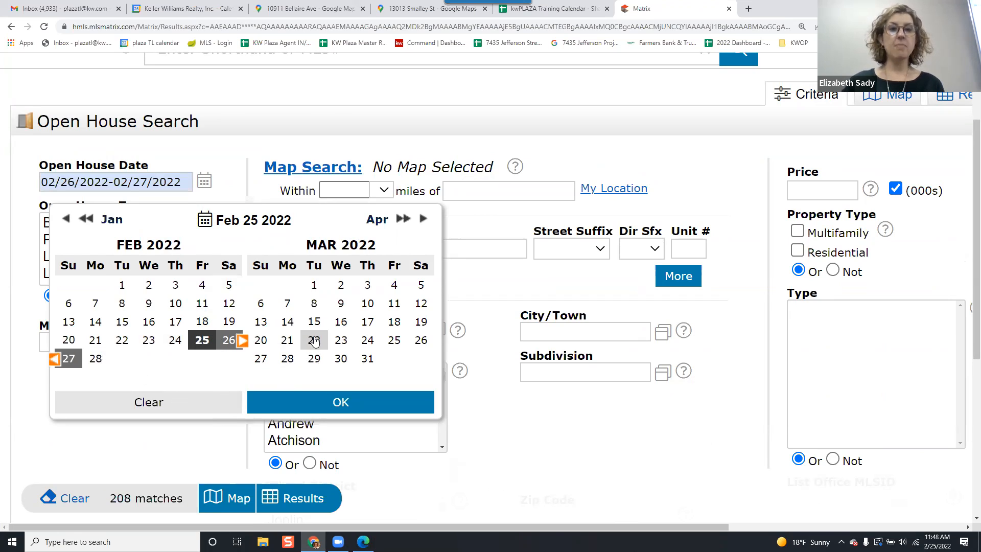
{"action": "left_click", "coordinate": [356, 410]}
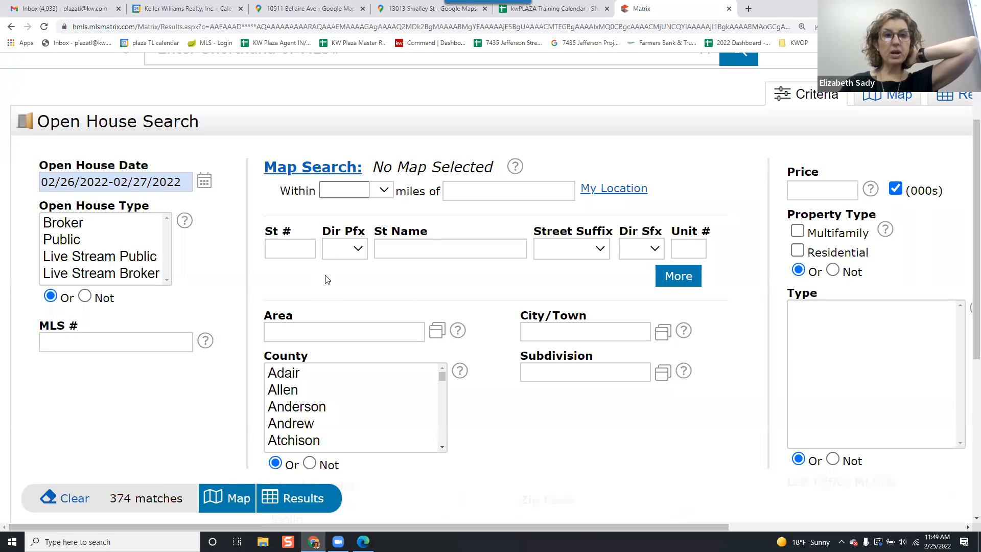
Set the price range to 400-600 (in thousands).
{"action": "left_click", "coordinate": [820, 193]}
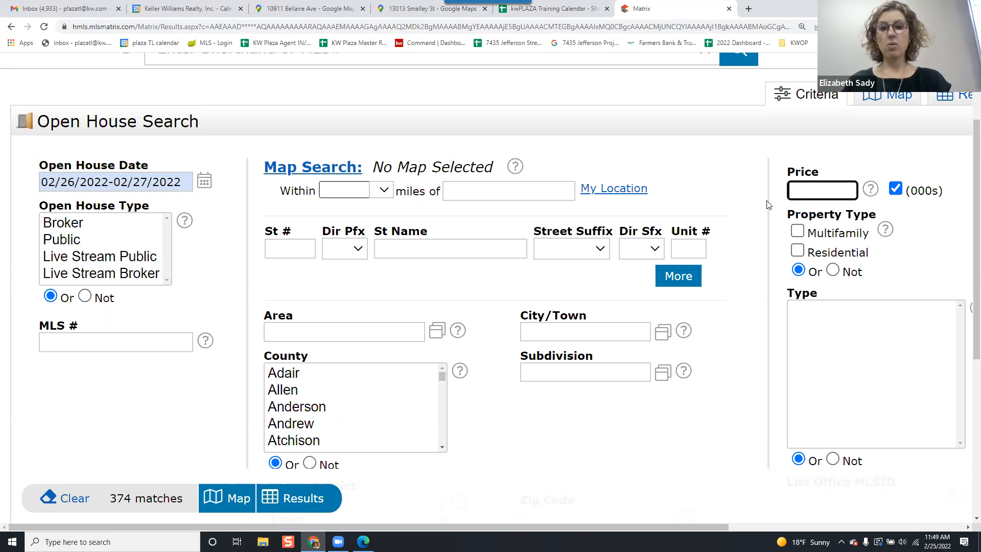
{"action": "type", "text": "400-"}
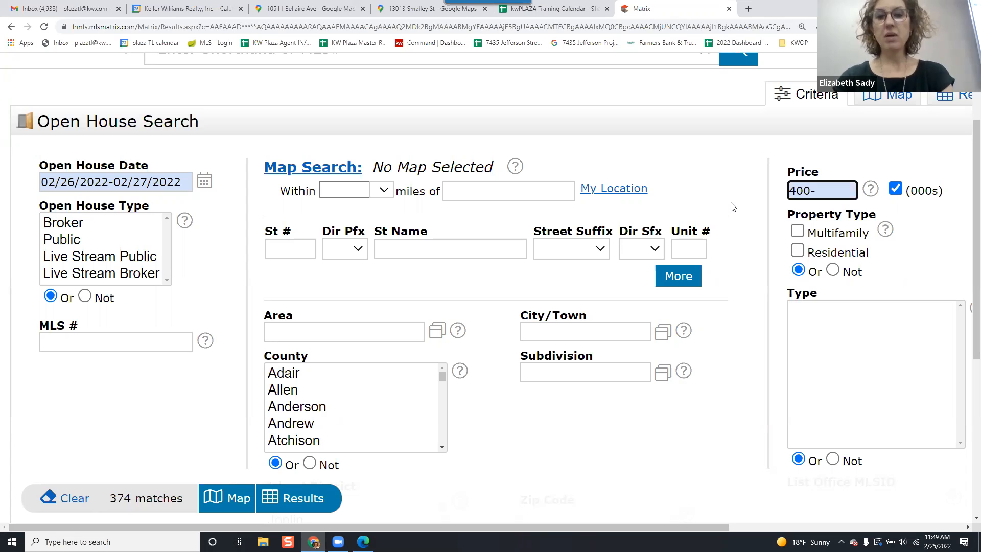
{"action": "type", "text": "600"}
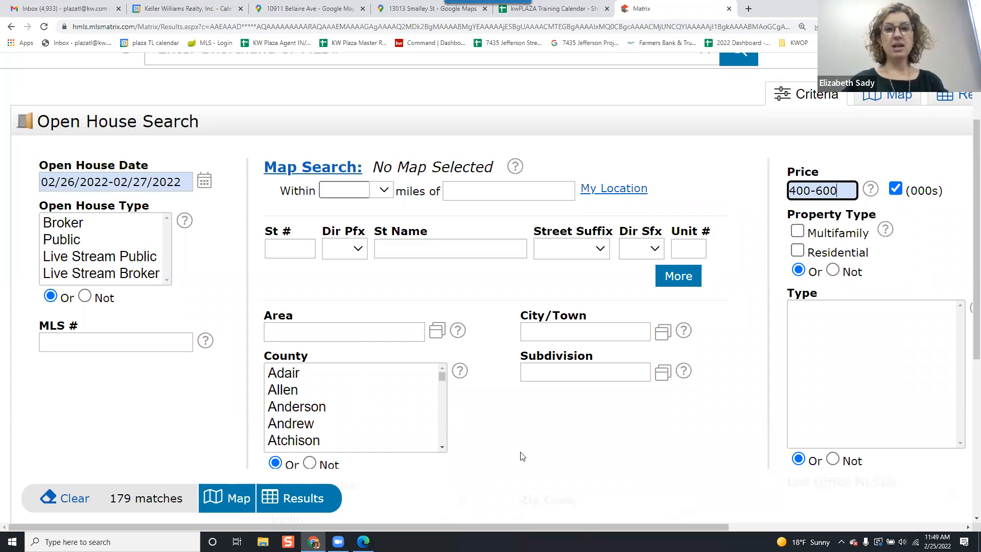
Set the city to Kansas City and show the search results.
{"action": "left_click", "coordinate": [546, 336]}
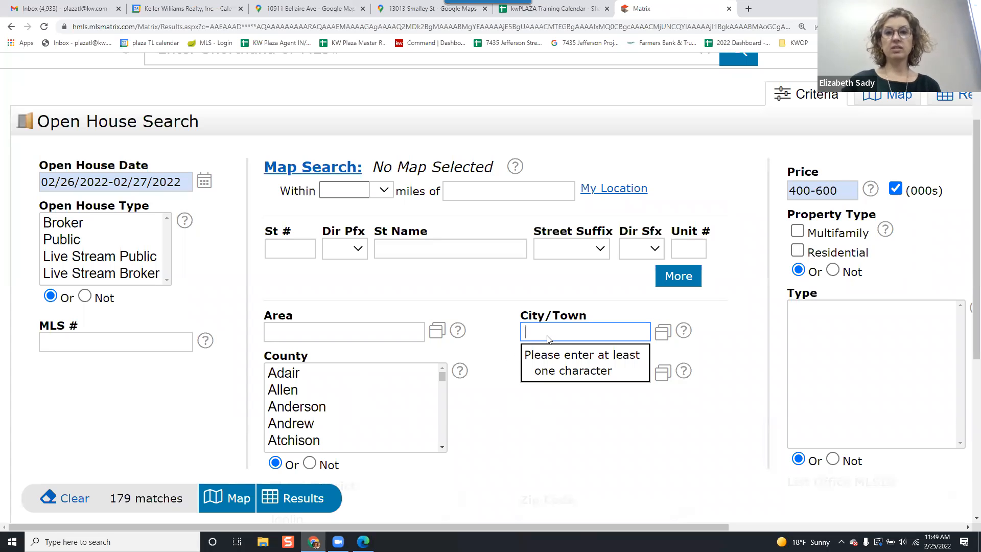
{"action": "type", "text": "kansas city"}
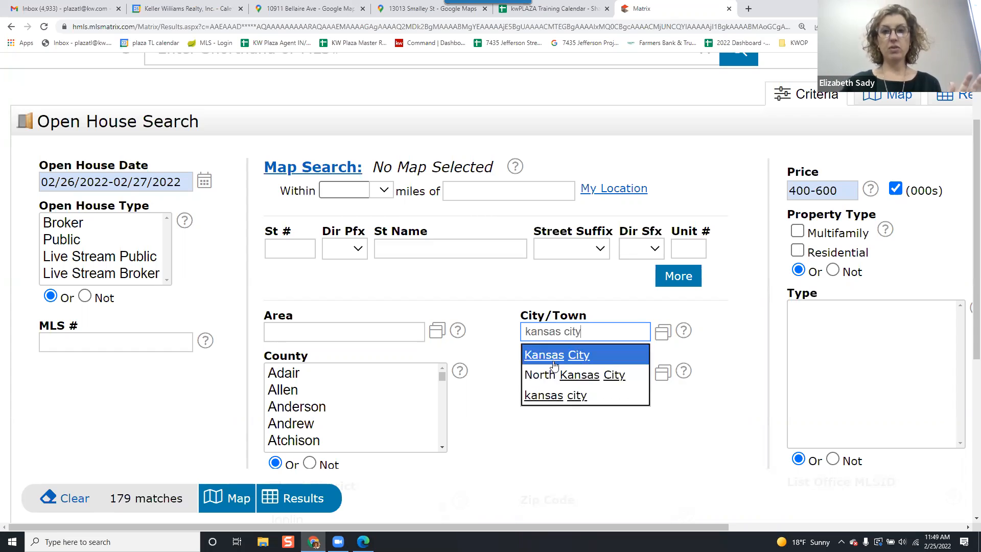
{"action": "left_click", "coordinate": [546, 355]}
{"action": "left_click", "coordinate": [313, 505]}
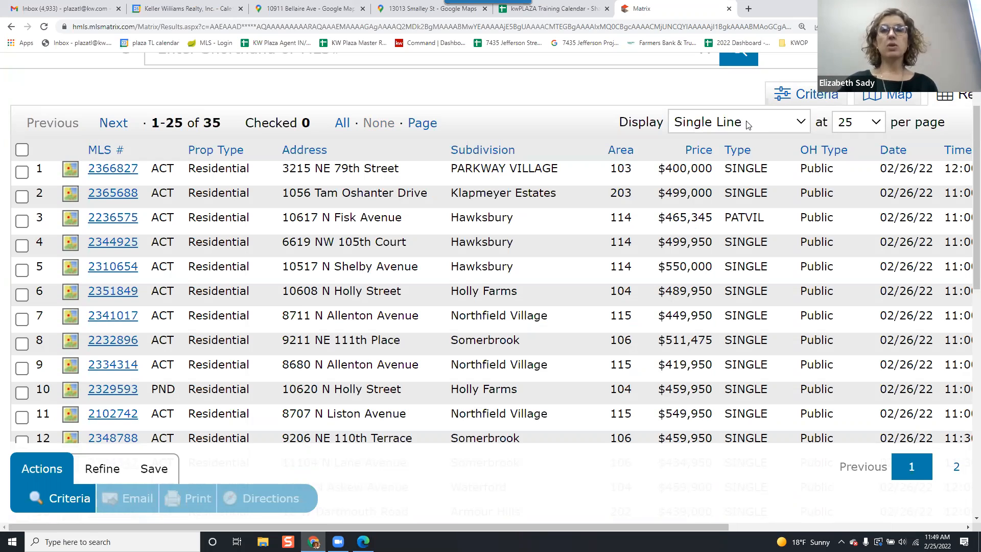
Switch the results display to Detailed with Photo and review the listing agent and rep details.
{"action": "left_click", "coordinate": [749, 126]}
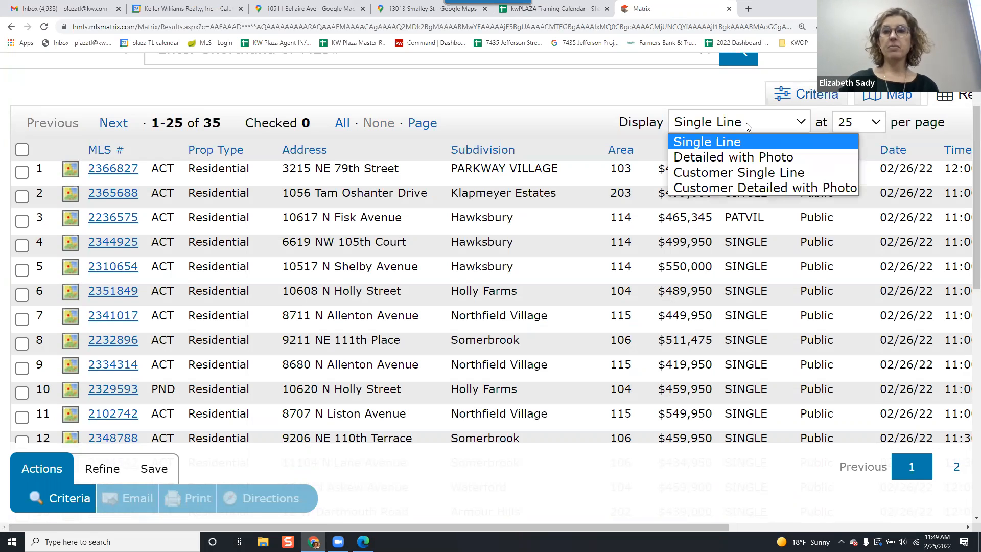
{"action": "left_click", "coordinate": [767, 161]}
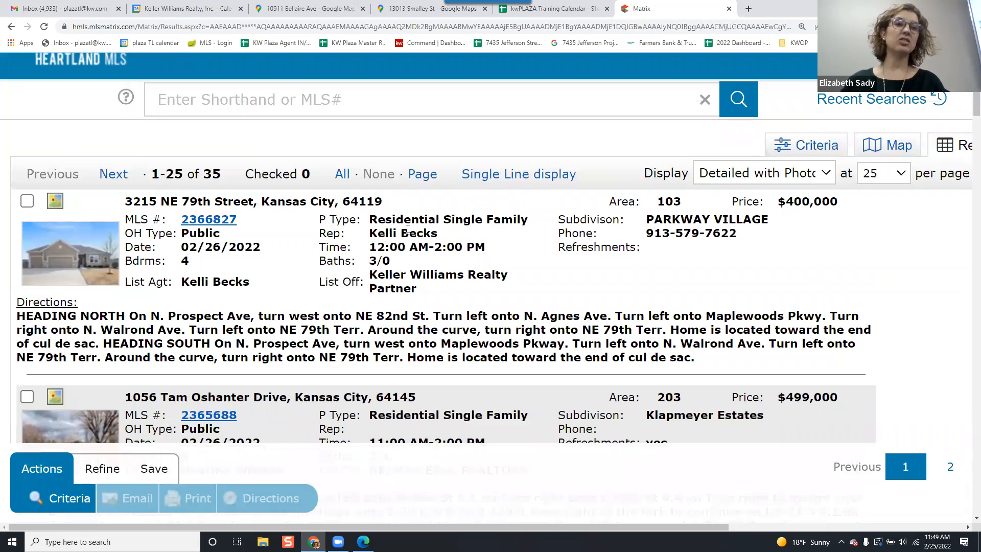
{"action": "triple_click", "coordinate": [408, 233]}
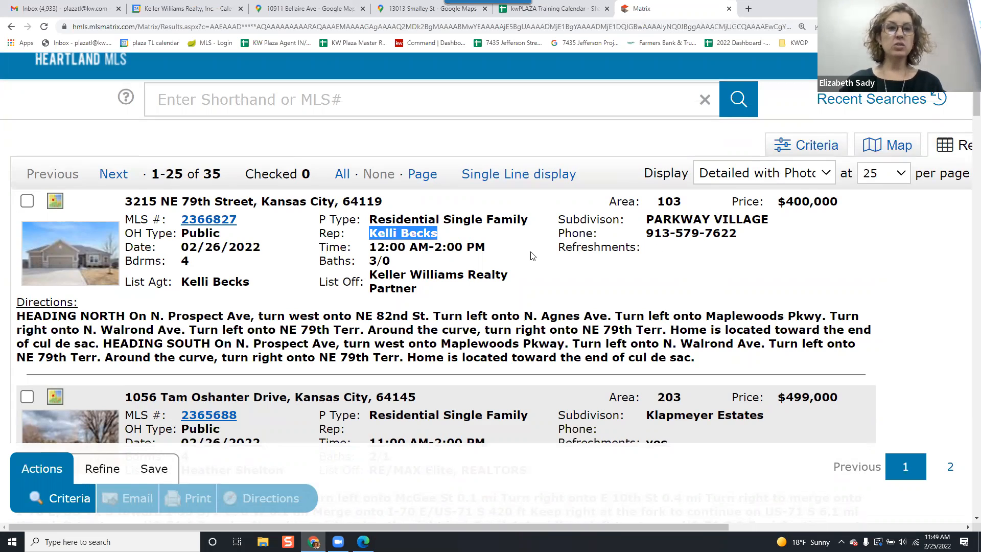
{"action": "scroll", "coordinate": [568, 266], "scroll_direction": "down", "scroll_amount": 7}
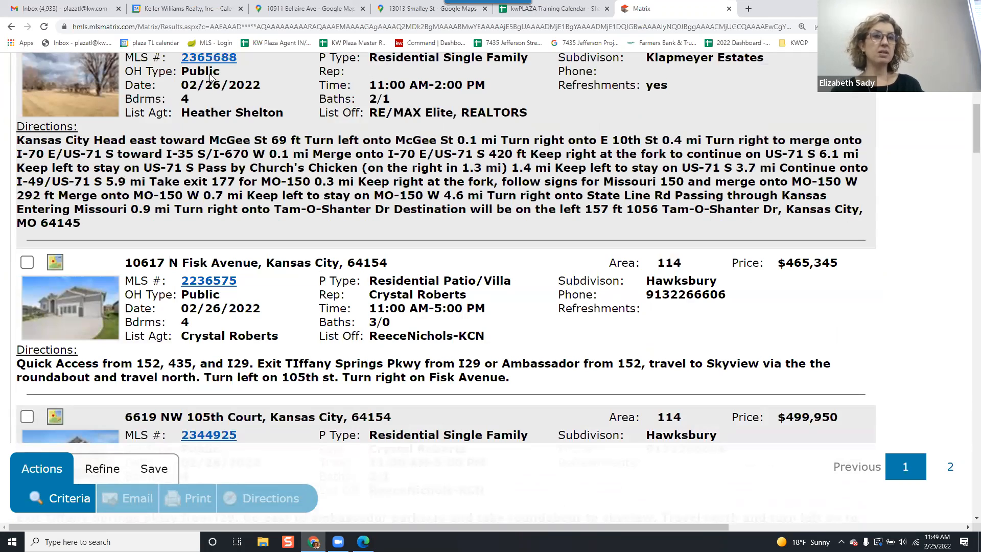
{"action": "scroll", "coordinate": [332, 153], "scroll_direction": "up", "scroll_amount": 5}
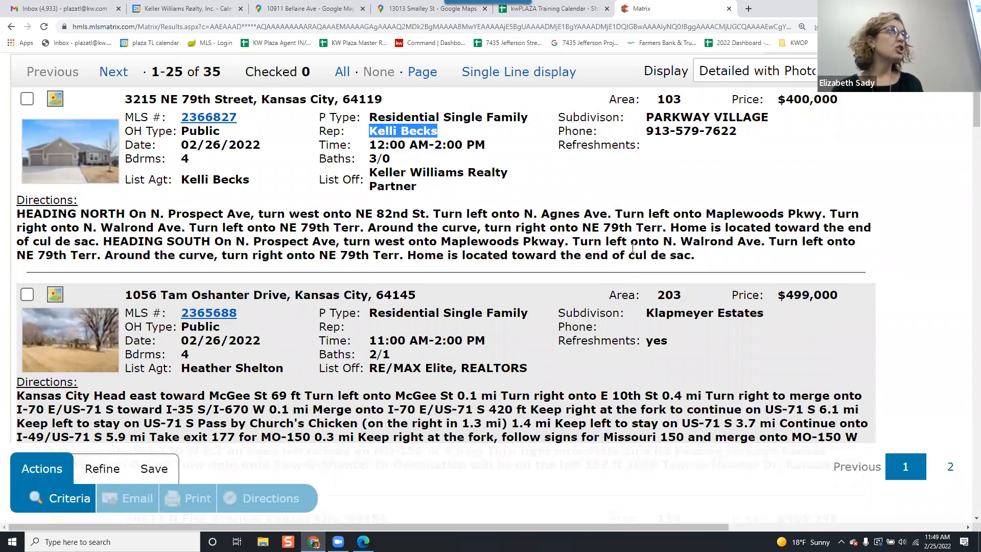
{"action": "scroll", "coordinate": [628, 255], "scroll_direction": "down", "scroll_amount": 1}
{"action": "scroll", "coordinate": [629, 254], "scroll_direction": "down", "scroll_amount": 2}
{"action": "scroll", "coordinate": [629, 255], "scroll_direction": "up", "scroll_amount": 6}
Switch the display to Customer Detailed with Photo and check all results.
{"action": "left_click", "coordinate": [754, 226]}
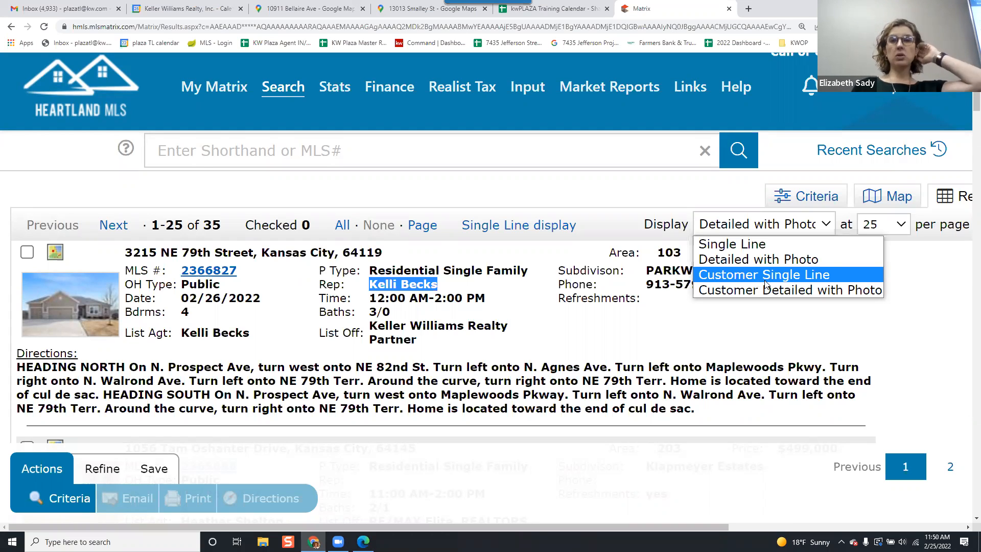
{"action": "left_click", "coordinate": [768, 291]}
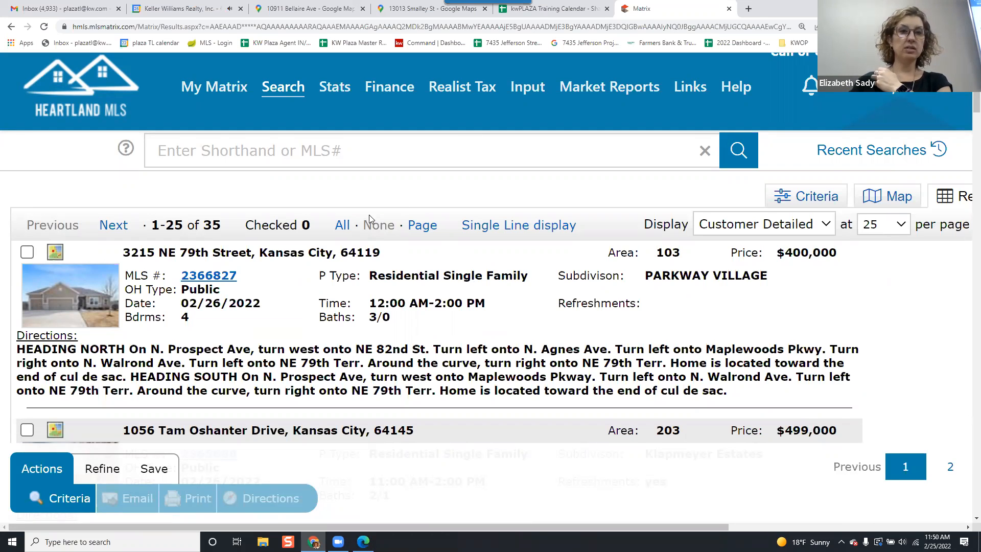
{"action": "left_click", "coordinate": [343, 224]}
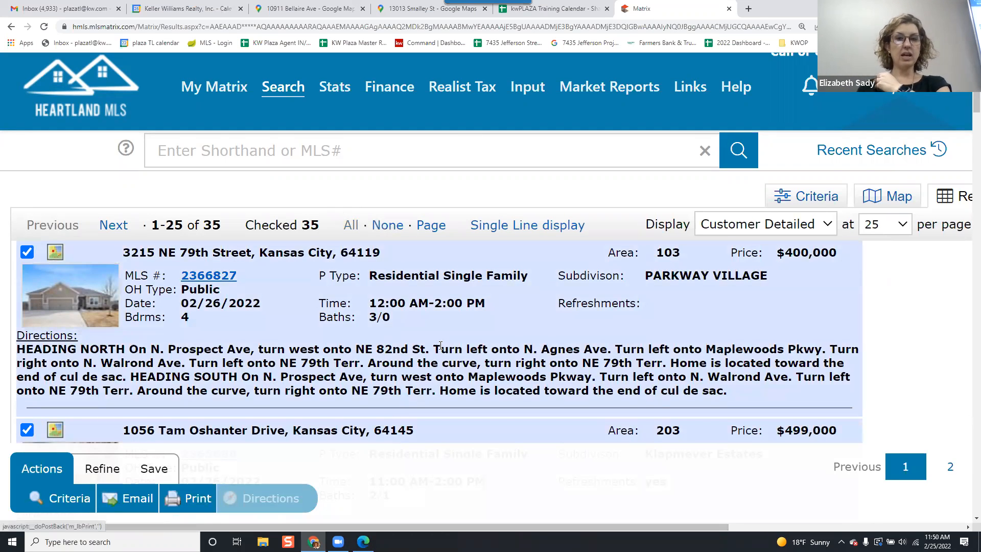
Scroll through the checked customer-detailed open house results.
{"action": "scroll", "coordinate": [441, 350], "scroll_direction": "down", "scroll_amount": 6}
{"action": "scroll", "coordinate": [434, 339], "scroll_direction": "down", "scroll_amount": 4}
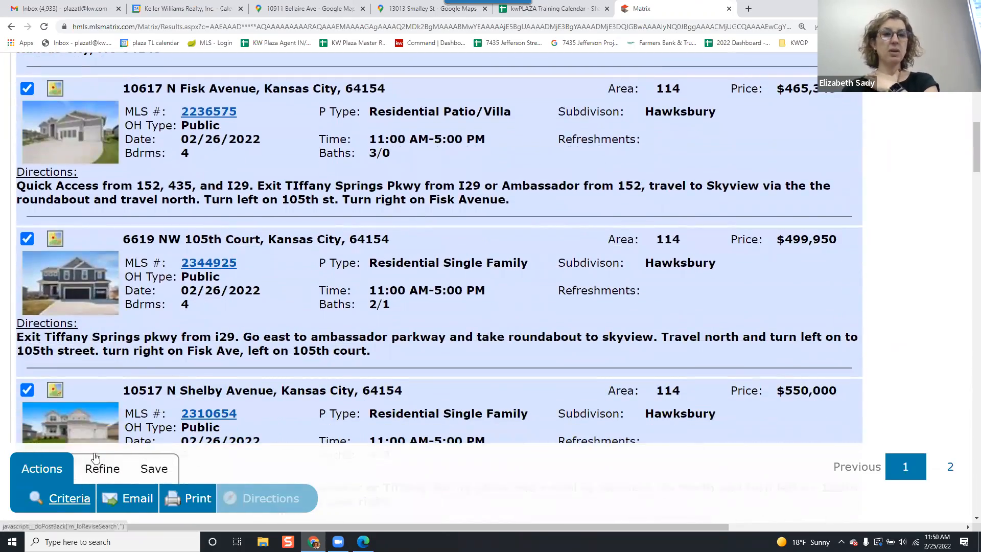
{"action": "scroll", "coordinate": [327, 235], "scroll_direction": "up", "scroll_amount": 10}
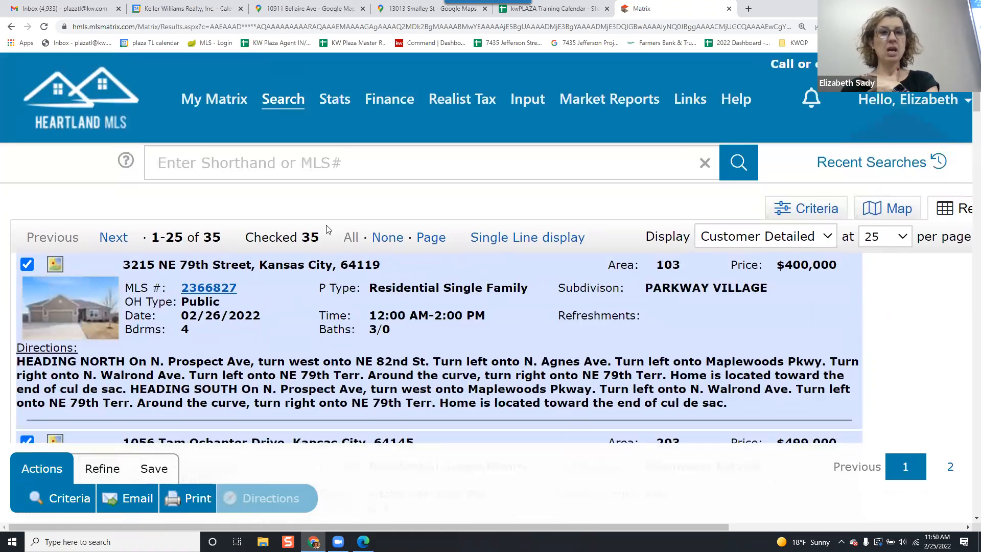
{"action": "scroll", "coordinate": [327, 235], "scroll_direction": "down", "scroll_amount": 2}
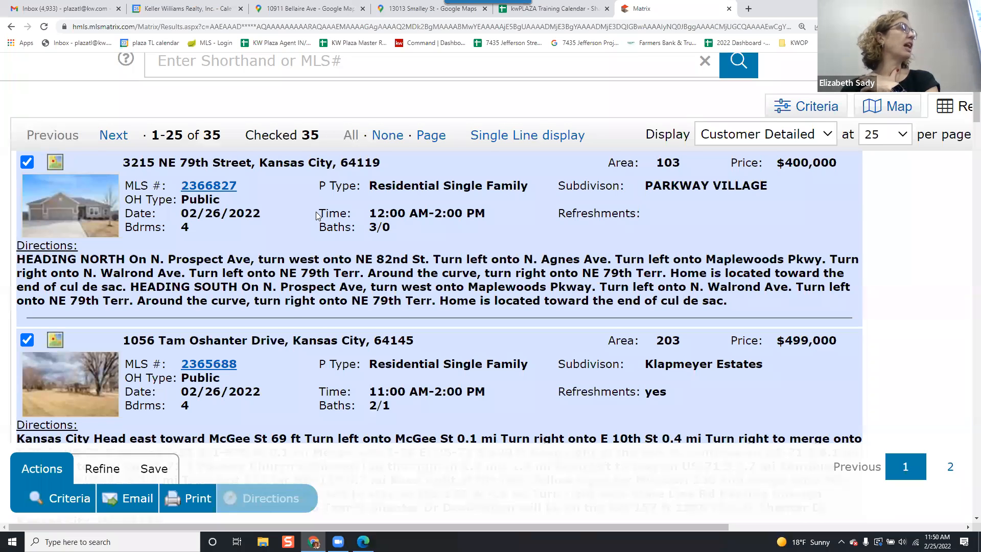
{"action": "scroll", "coordinate": [317, 215], "scroll_direction": "down", "scroll_amount": 1}
{"action": "scroll", "coordinate": [317, 212], "scroll_direction": "down", "scroll_amount": 1}
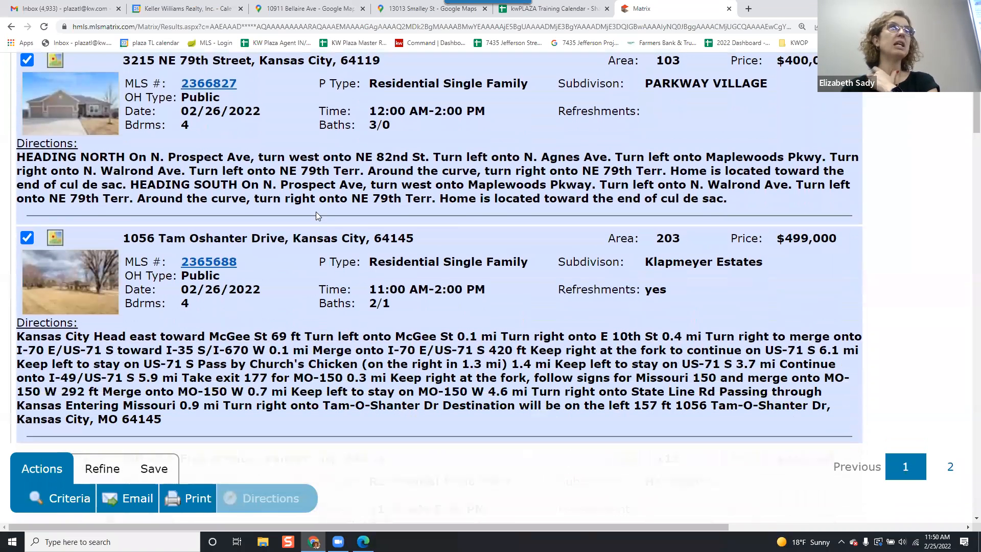
{"action": "scroll", "coordinate": [341, 218], "scroll_direction": "down", "scroll_amount": 2}
{"action": "scroll", "coordinate": [340, 215], "scroll_direction": "up", "scroll_amount": 5}
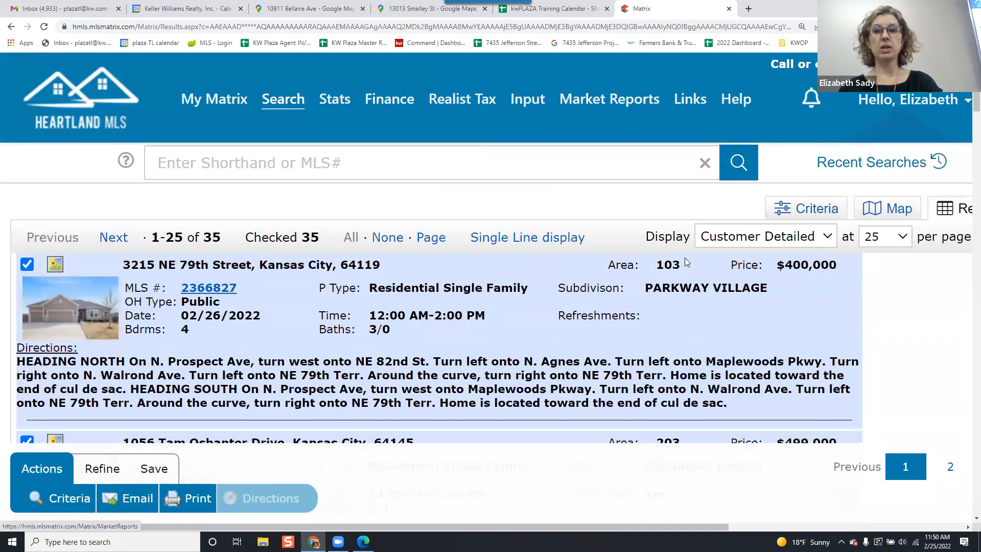